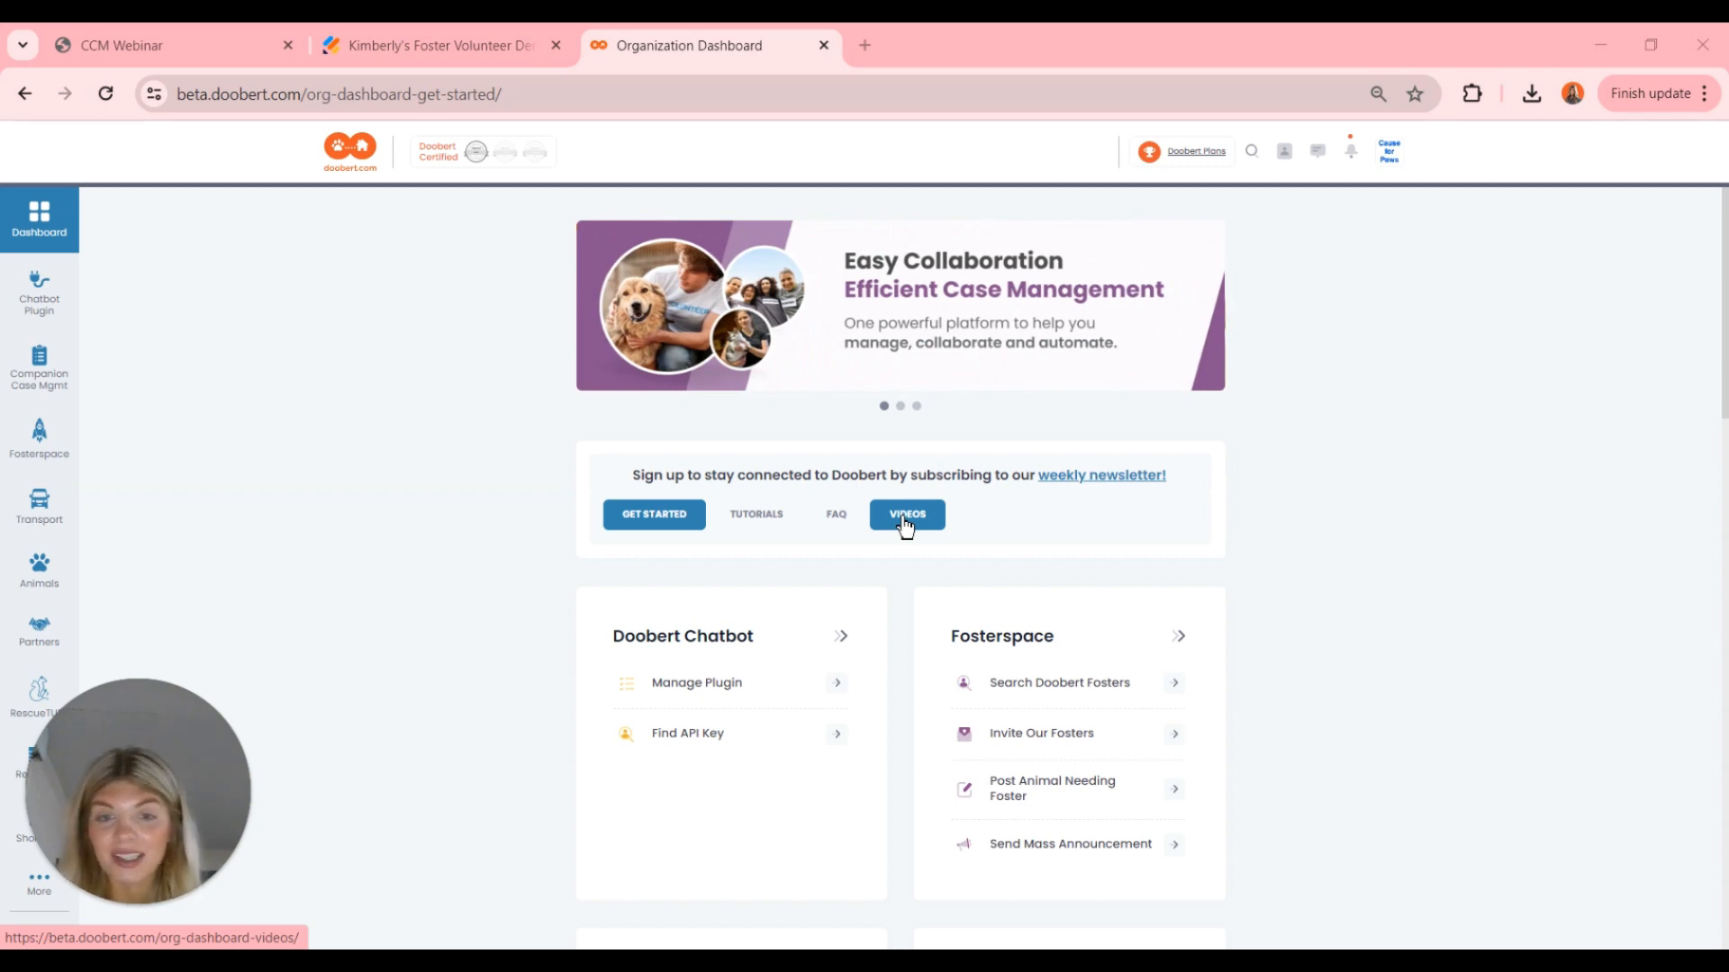
- Open the organization's video library and look over the Fosterspace, Case Management and Transport how-to videos
{"action": "left_click", "coordinate": [904, 518]}
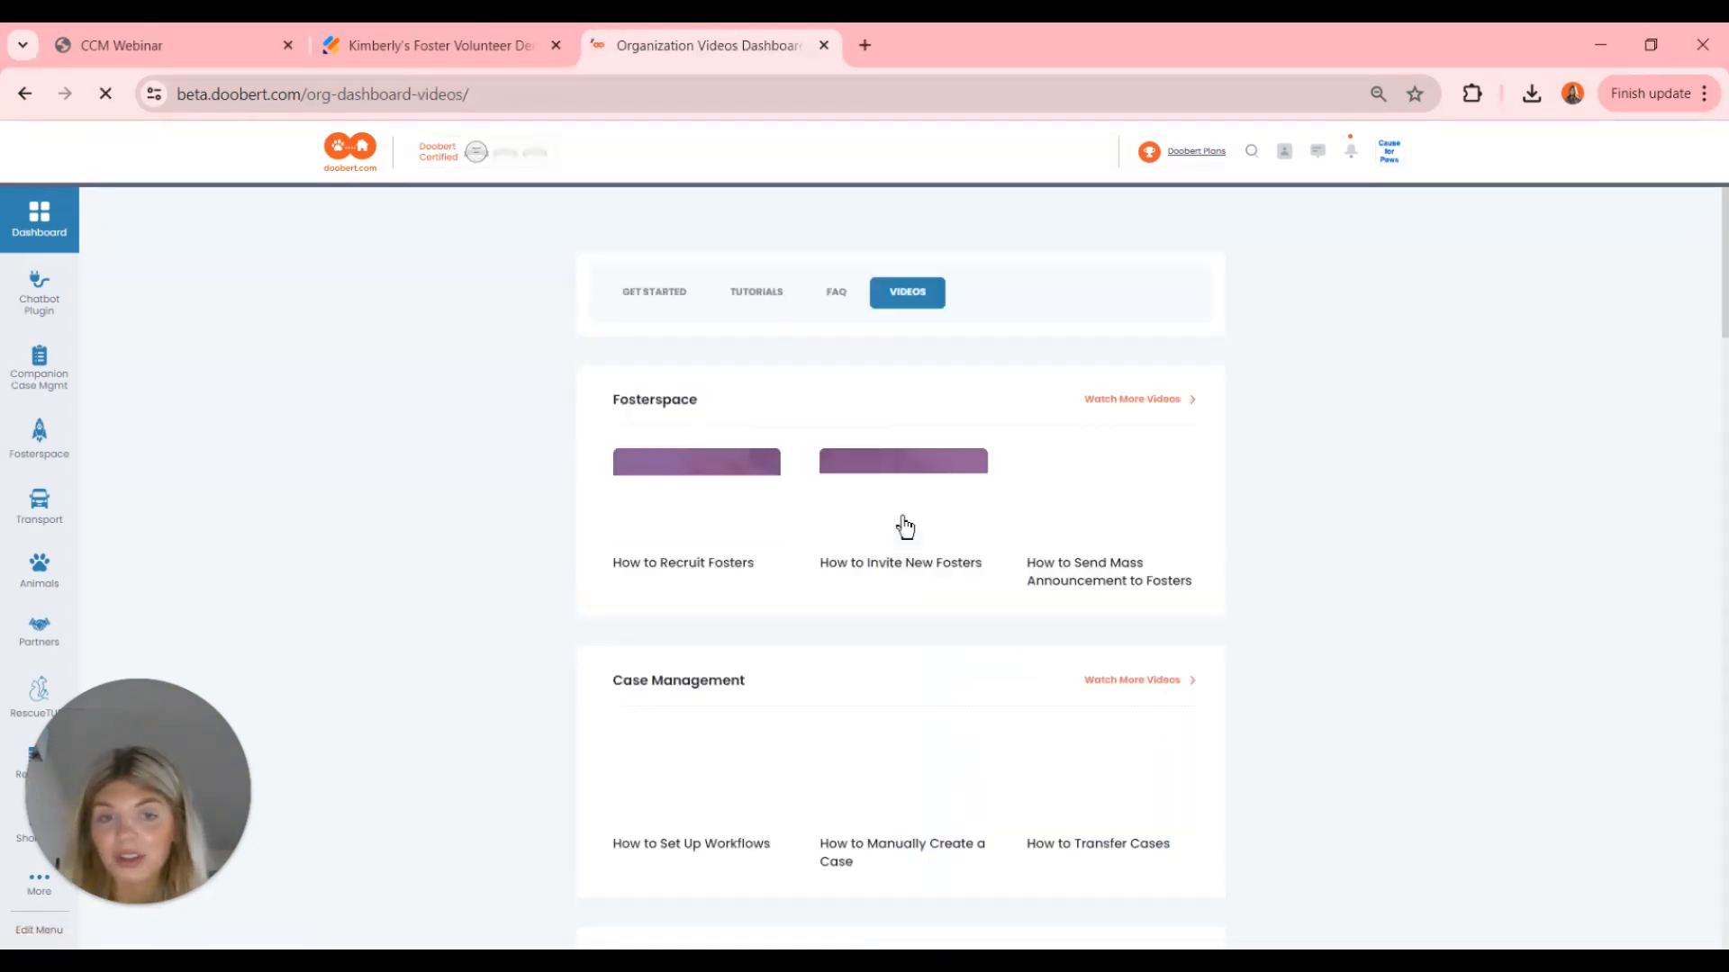
{"action": "scroll", "coordinate": [903, 525], "scroll_direction": "down", "scroll_amount": 3}
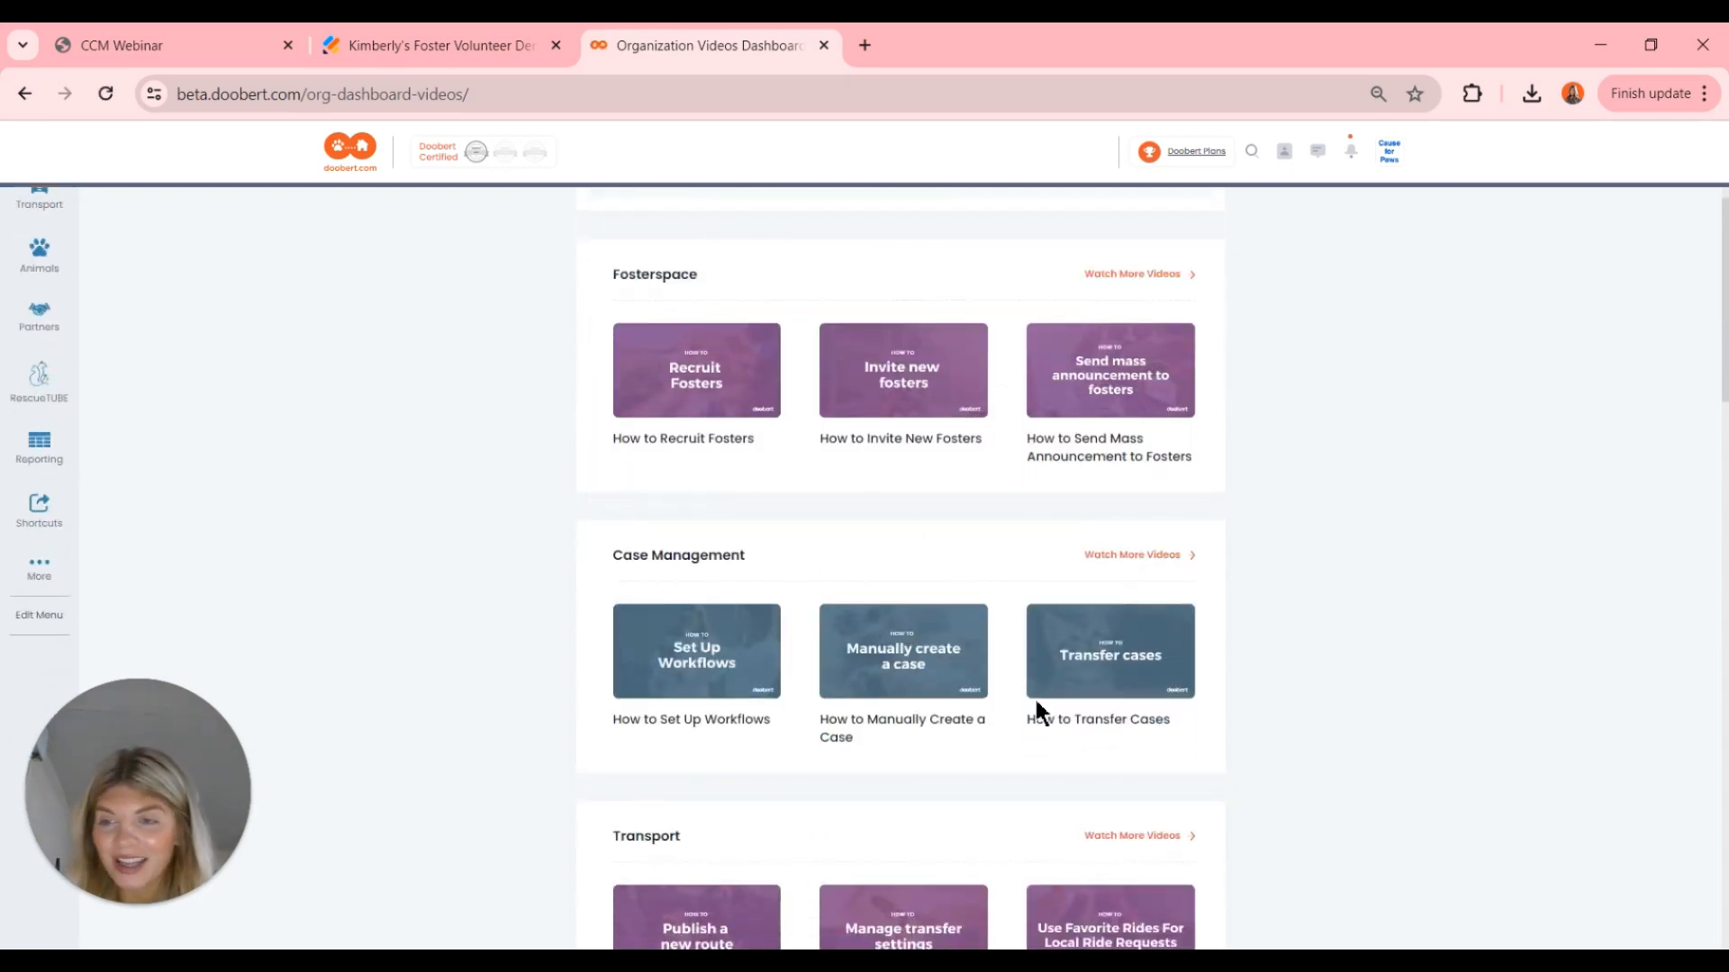
{"action": "scroll", "coordinate": [461, 540], "scroll_direction": "up", "scroll_amount": 2}
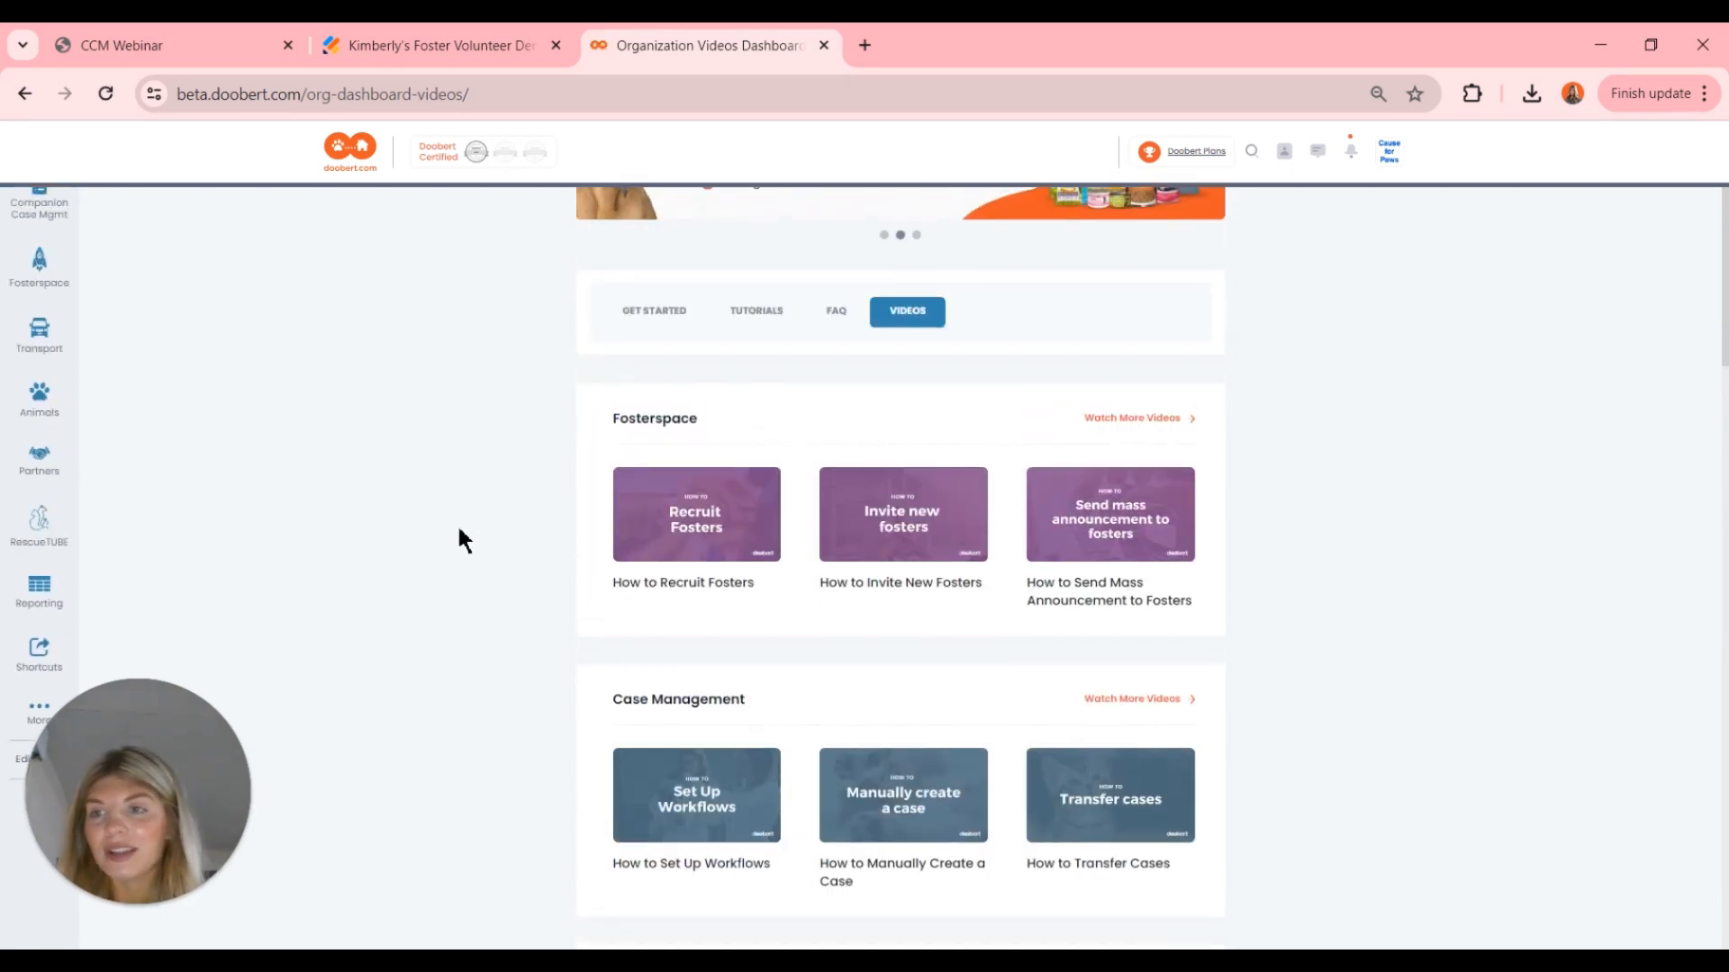
{"action": "scroll", "coordinate": [459, 540], "scroll_direction": "up", "scroll_amount": 2}
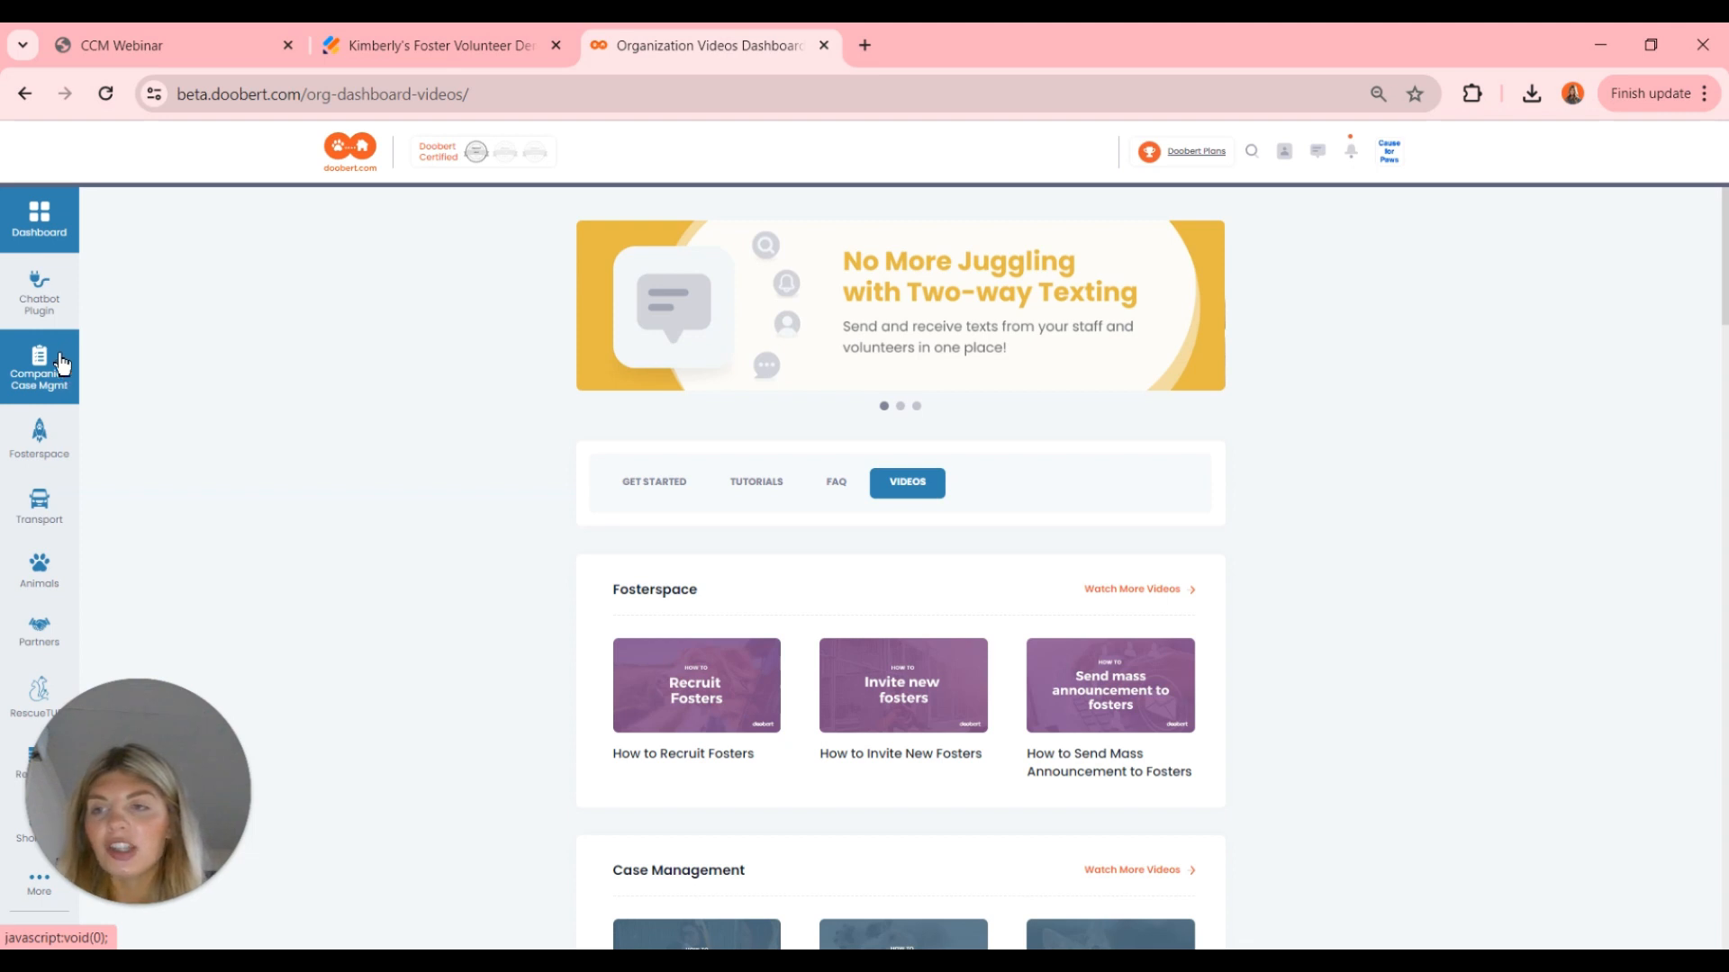
- Open Manage Defaults from the Companion Case Management dashboard and review the case statuses, case types and quadrant defaults
{"action": "left_click", "coordinate": [61, 364]}
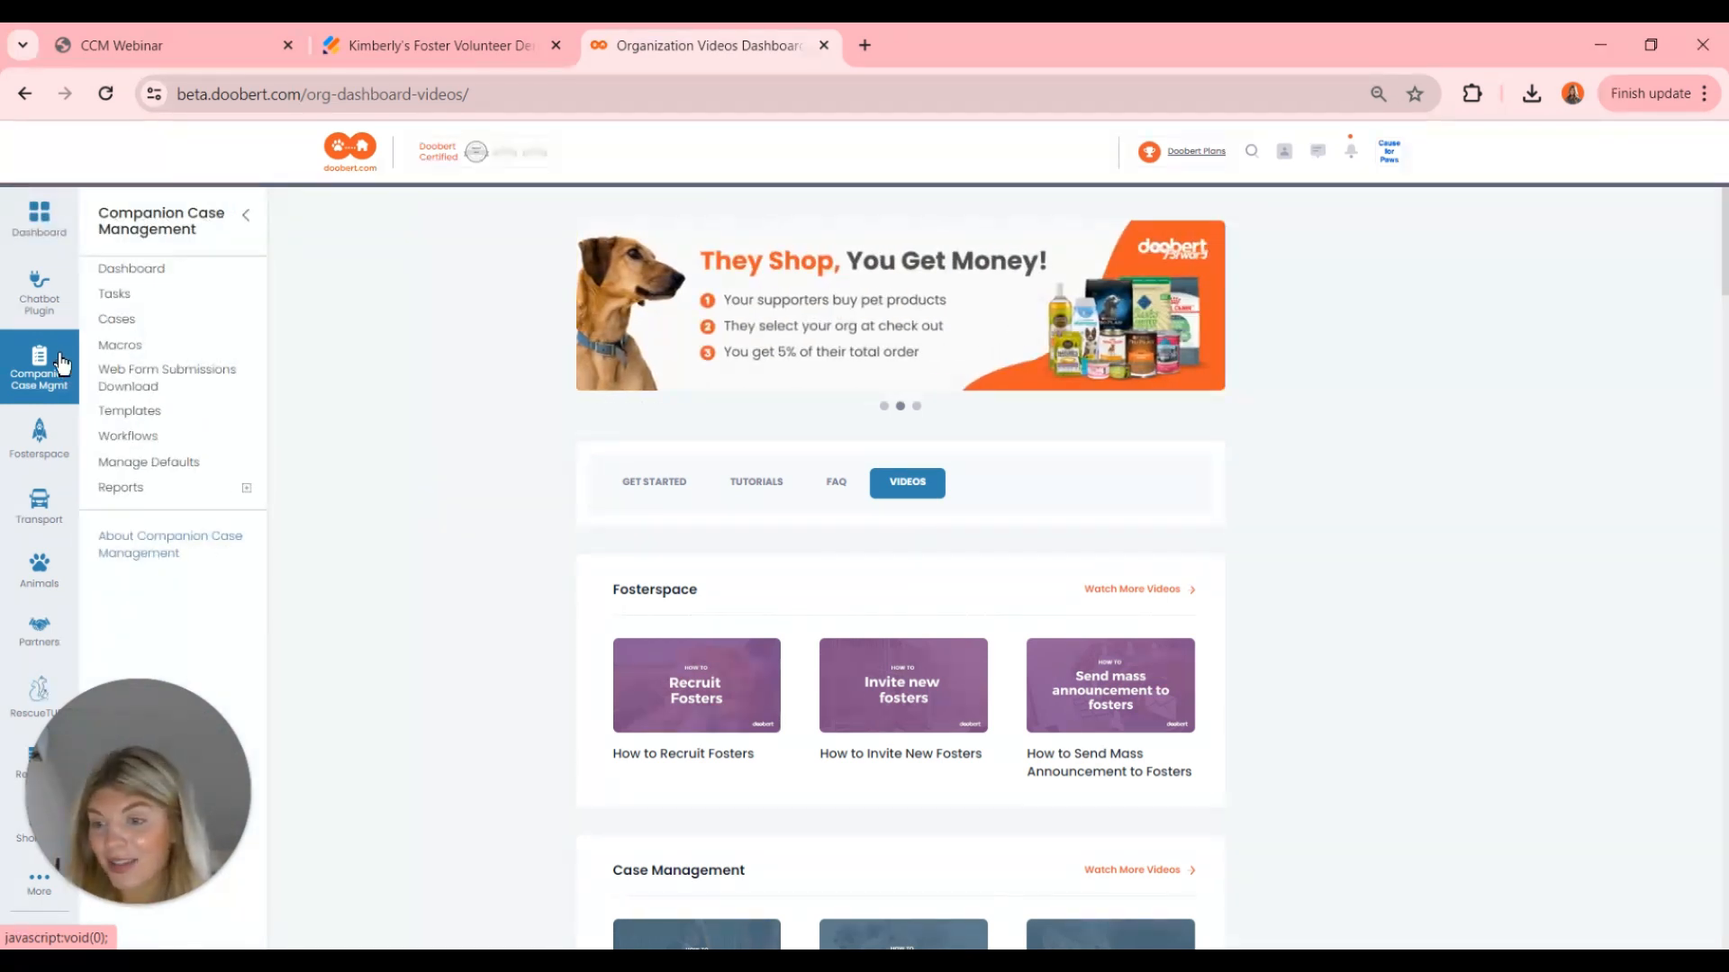
{"action": "left_click", "coordinate": [94, 270]}
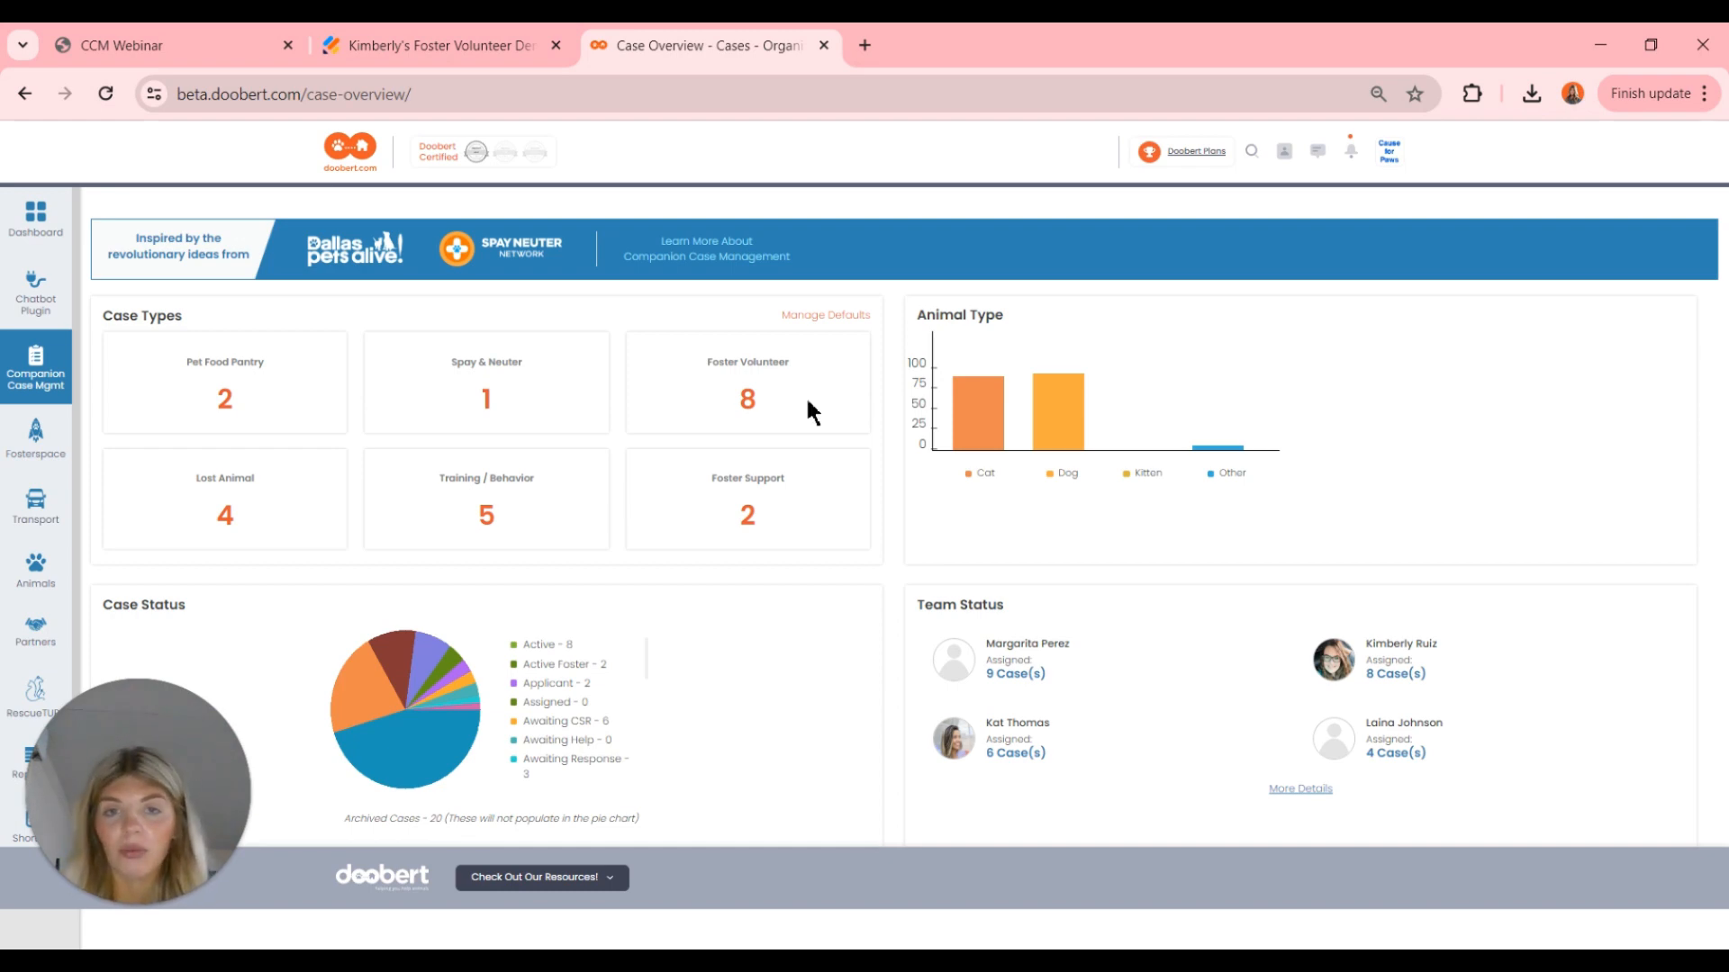
{"action": "left_click", "coordinate": [814, 316]}
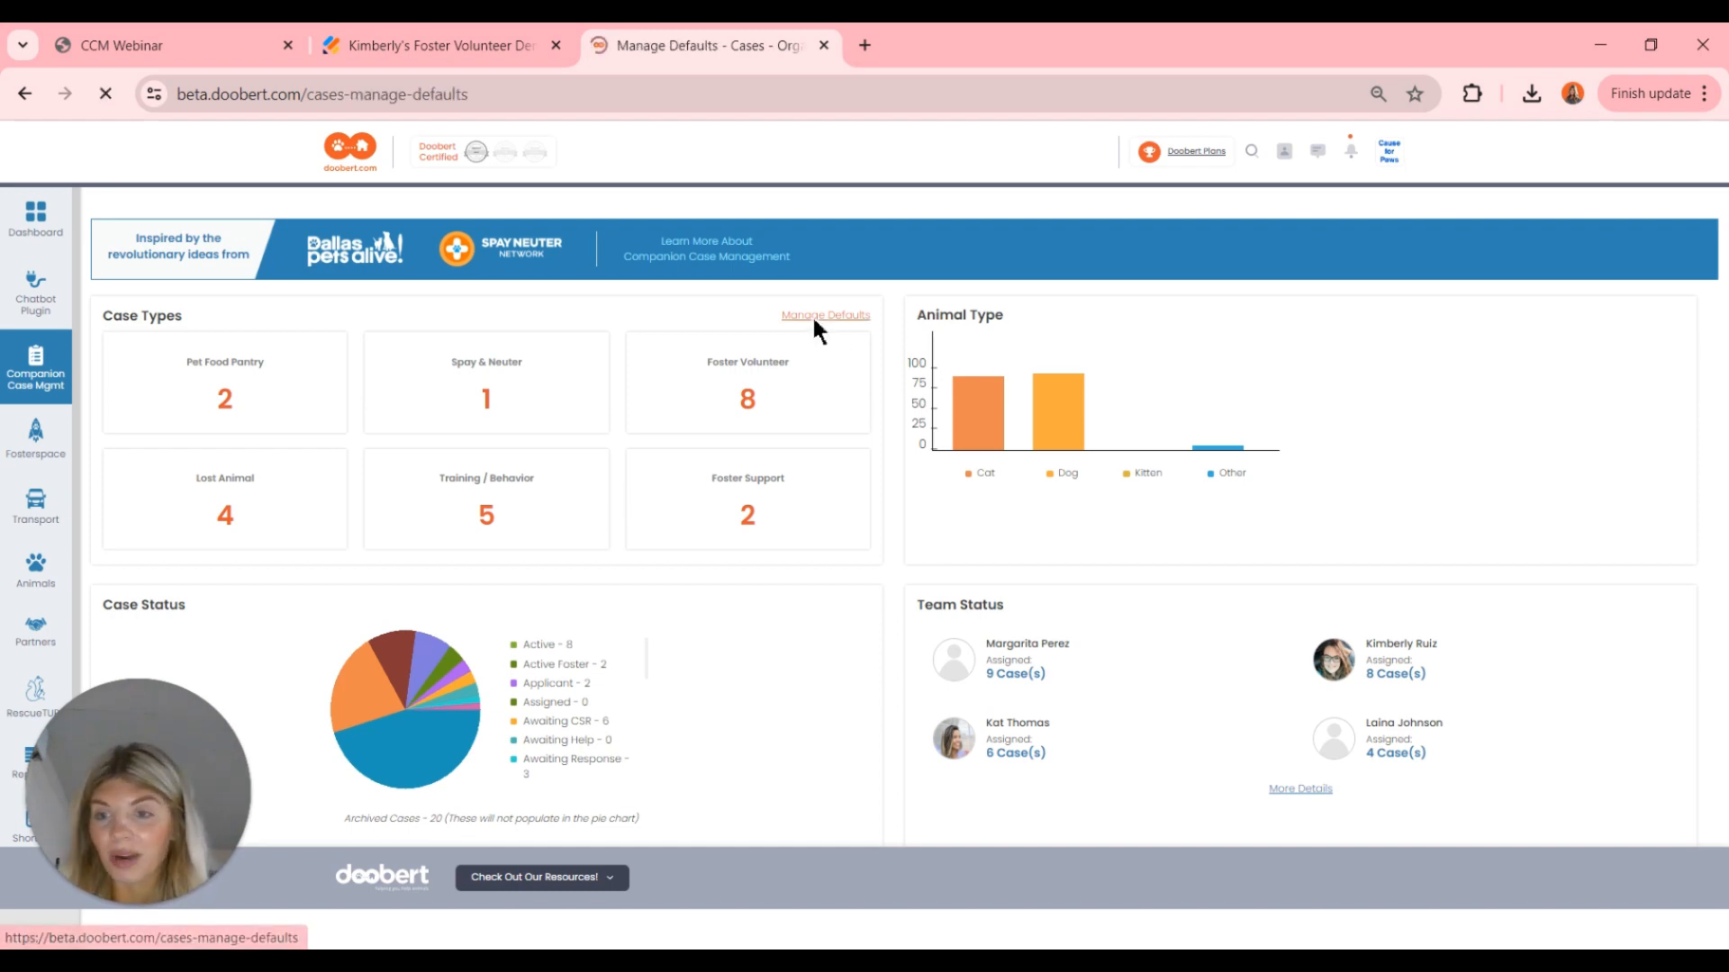
{"action": "scroll", "coordinate": [598, 551], "scroll_direction": "down", "scroll_amount": 1}
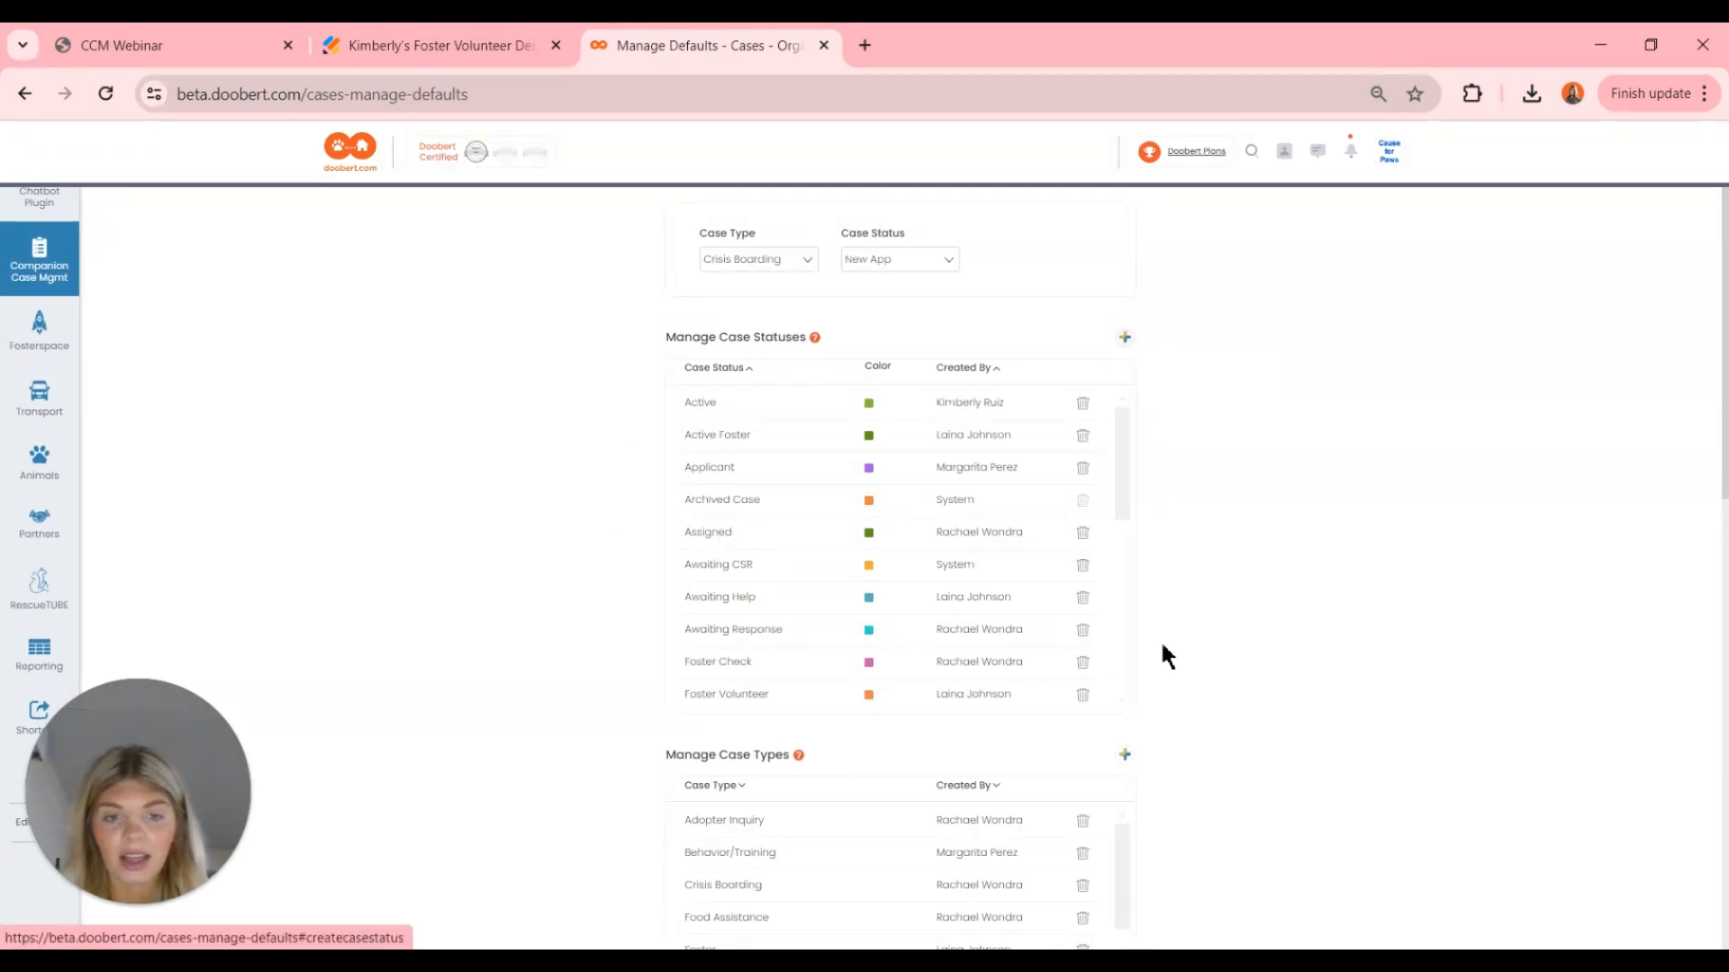
{"action": "scroll", "coordinate": [1160, 658], "scroll_direction": "down", "scroll_amount": 2}
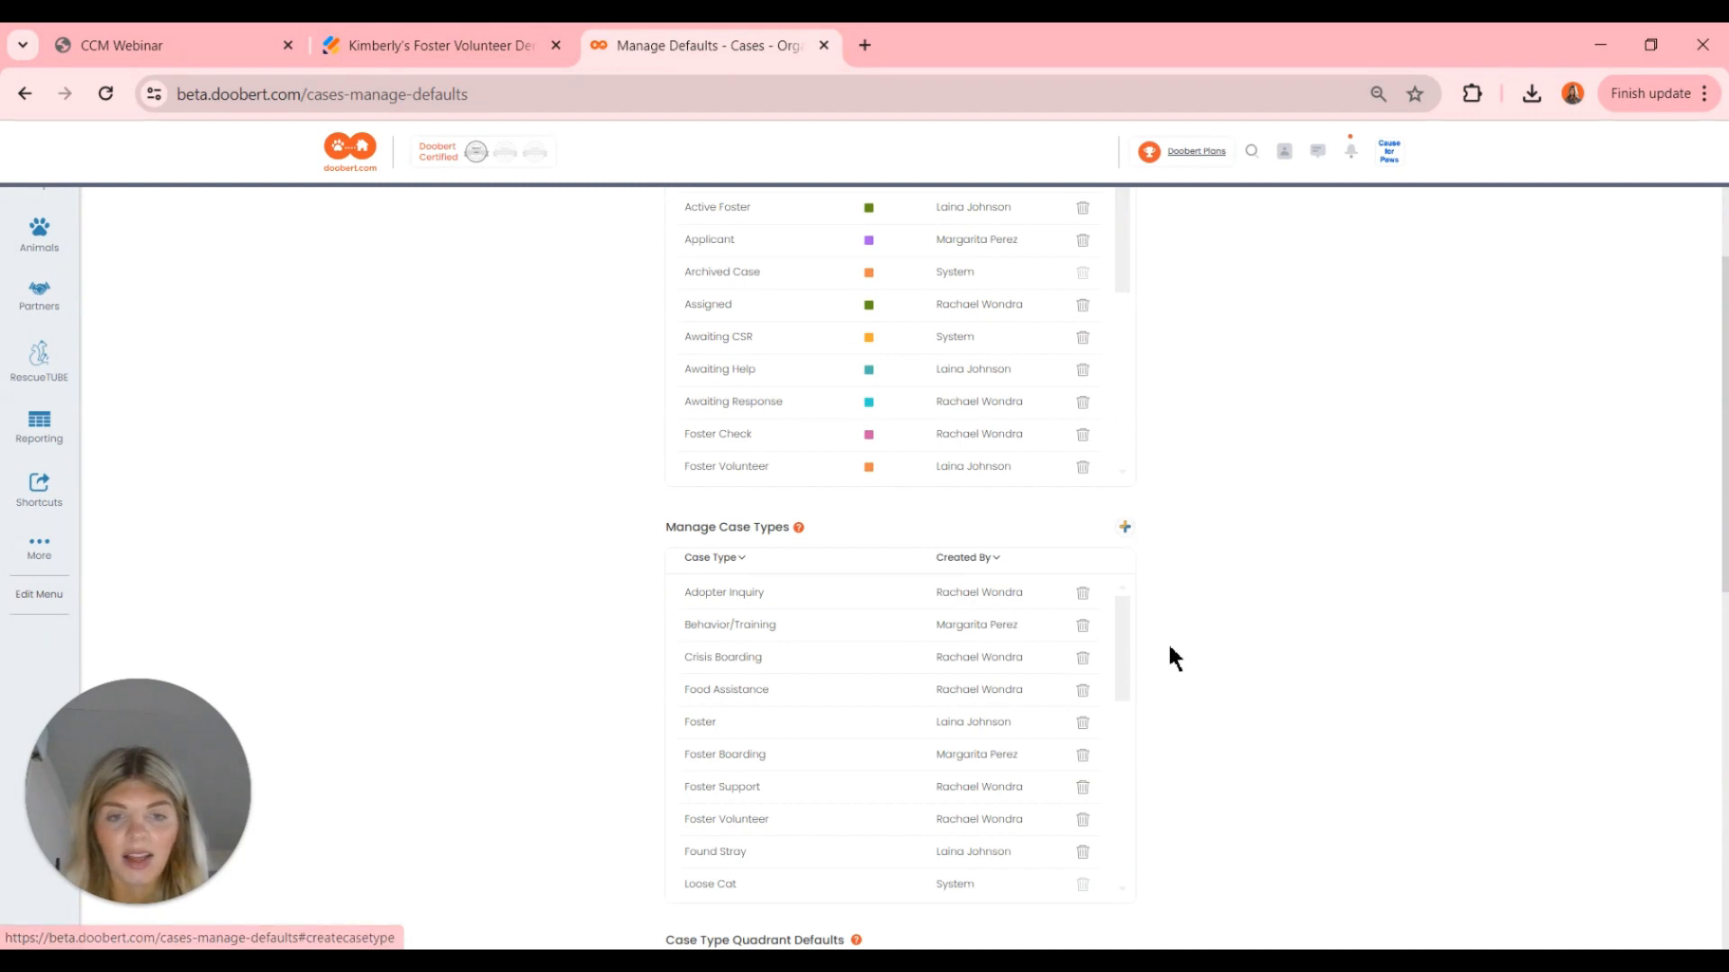
{"action": "scroll", "coordinate": [1168, 641], "scroll_direction": "down", "scroll_amount": 1}
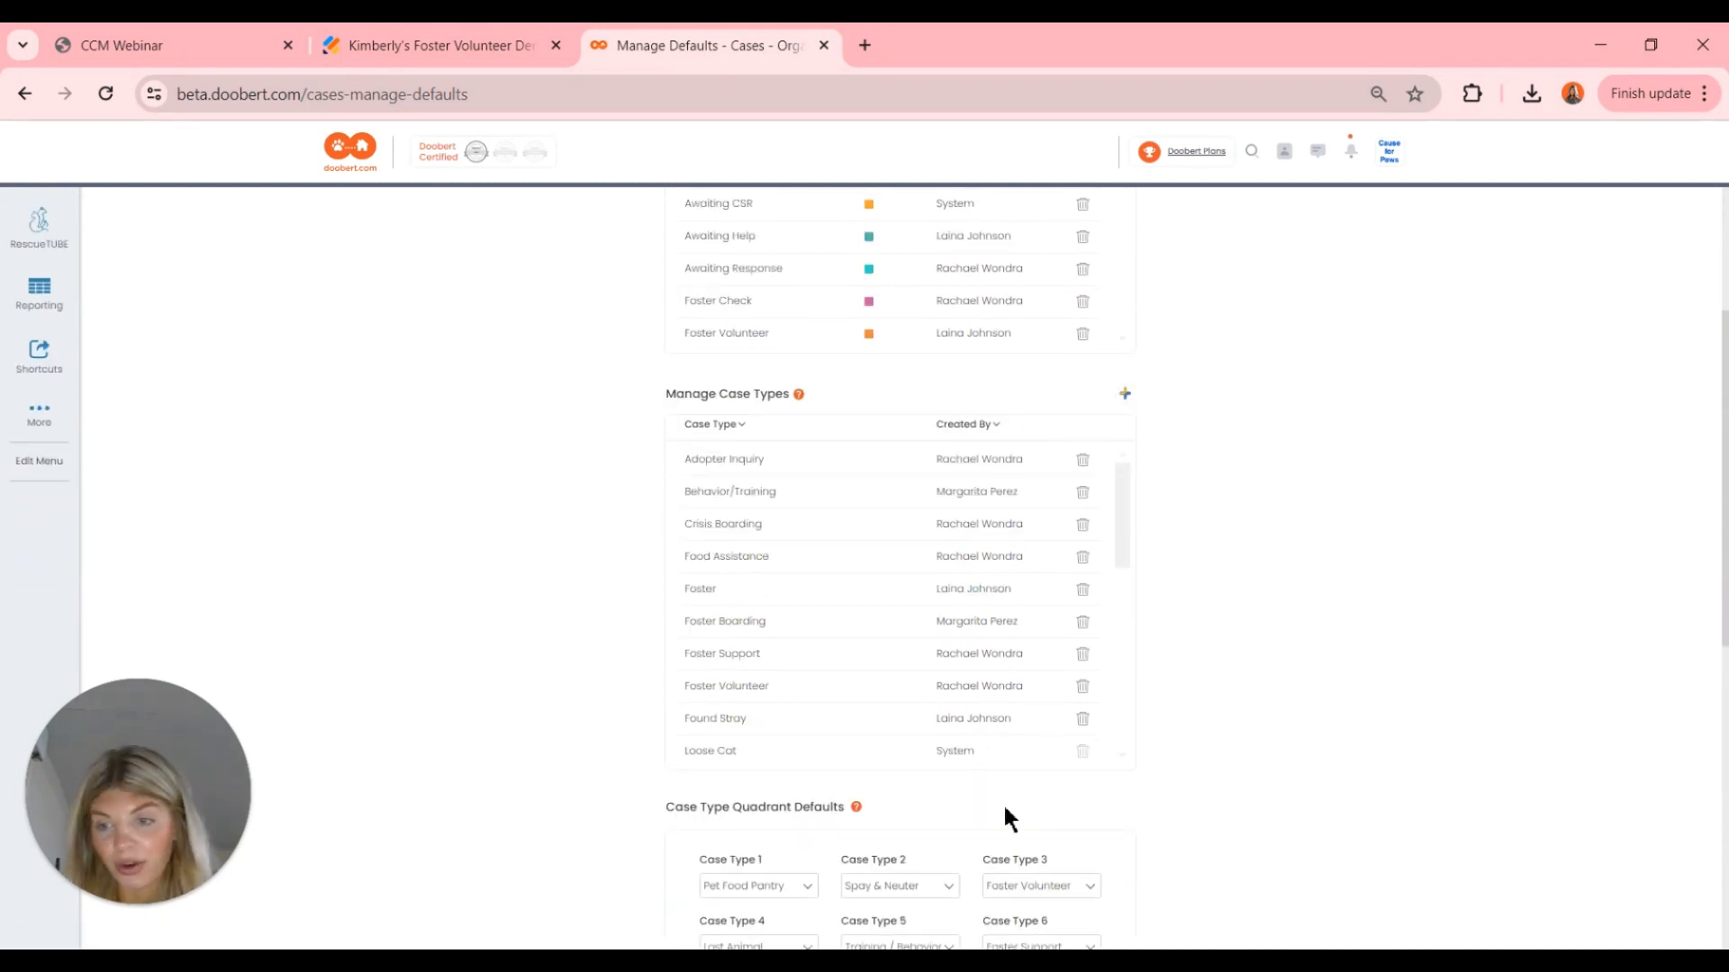
{"action": "scroll", "coordinate": [1003, 802], "scroll_direction": "up", "scroll_amount": 4}
{"action": "scroll", "coordinate": [1003, 802], "scroll_direction": "down", "scroll_amount": 5}
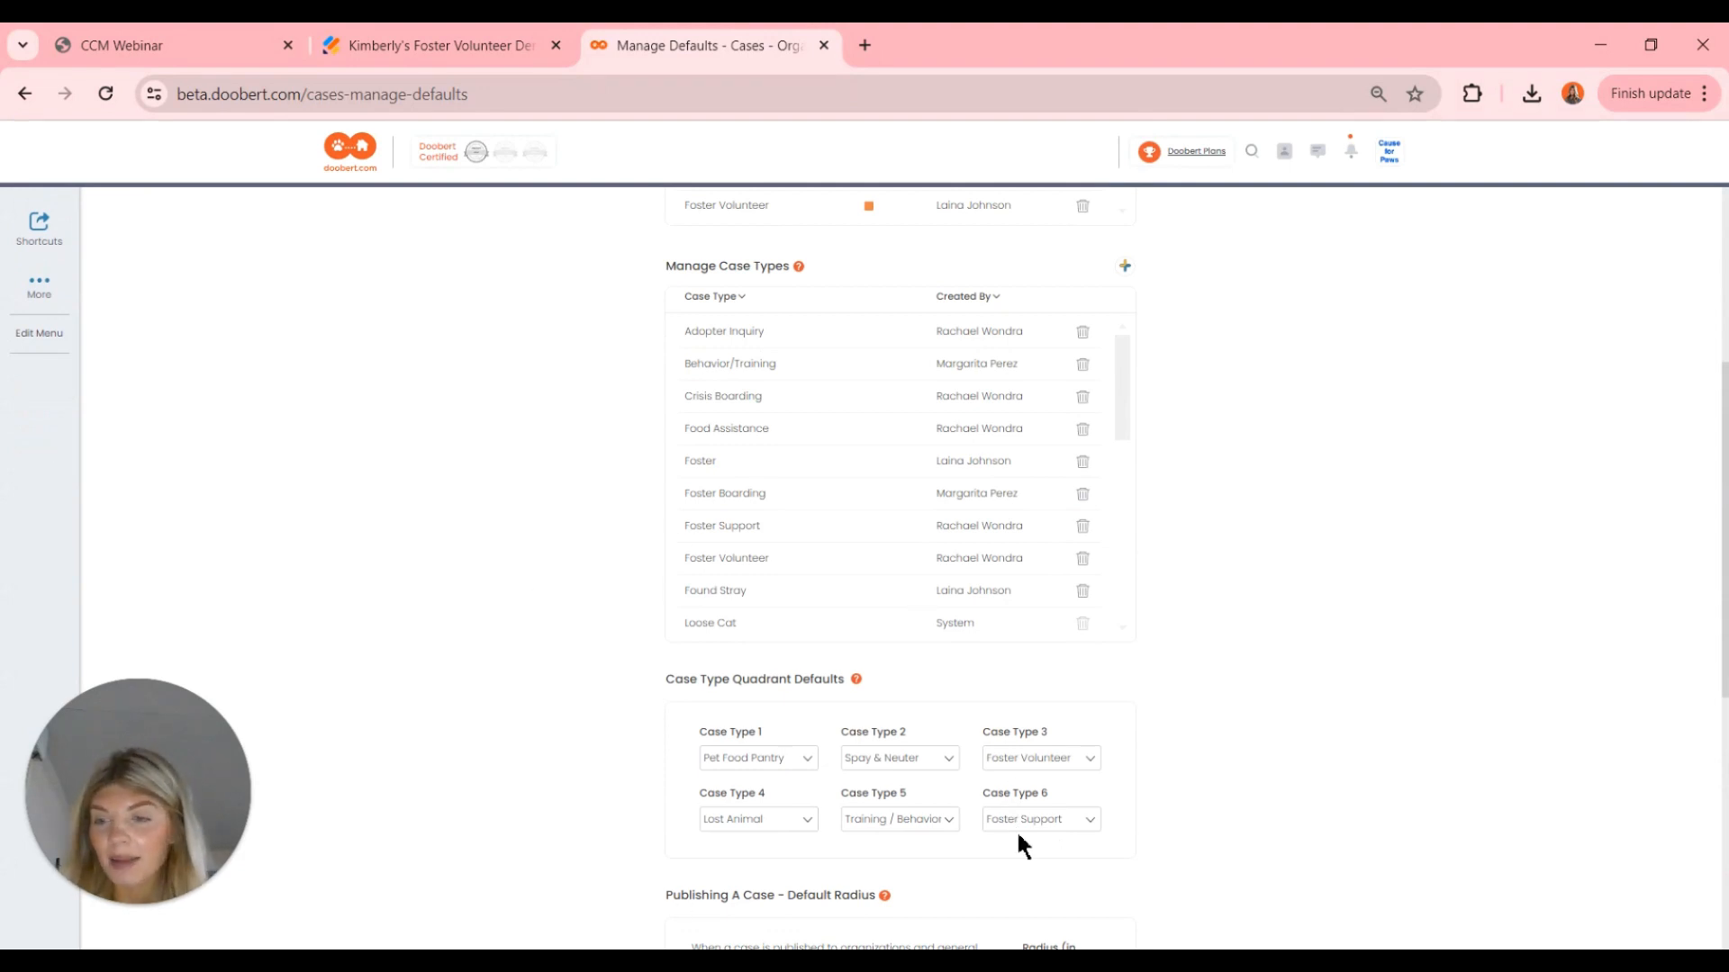
- Switch the Case Type 2 quadrant default to Stray Assistance and set it back to Spay & Neuter
{"action": "left_click", "coordinate": [952, 766]}
{"action": "left_click", "coordinate": [929, 665]}
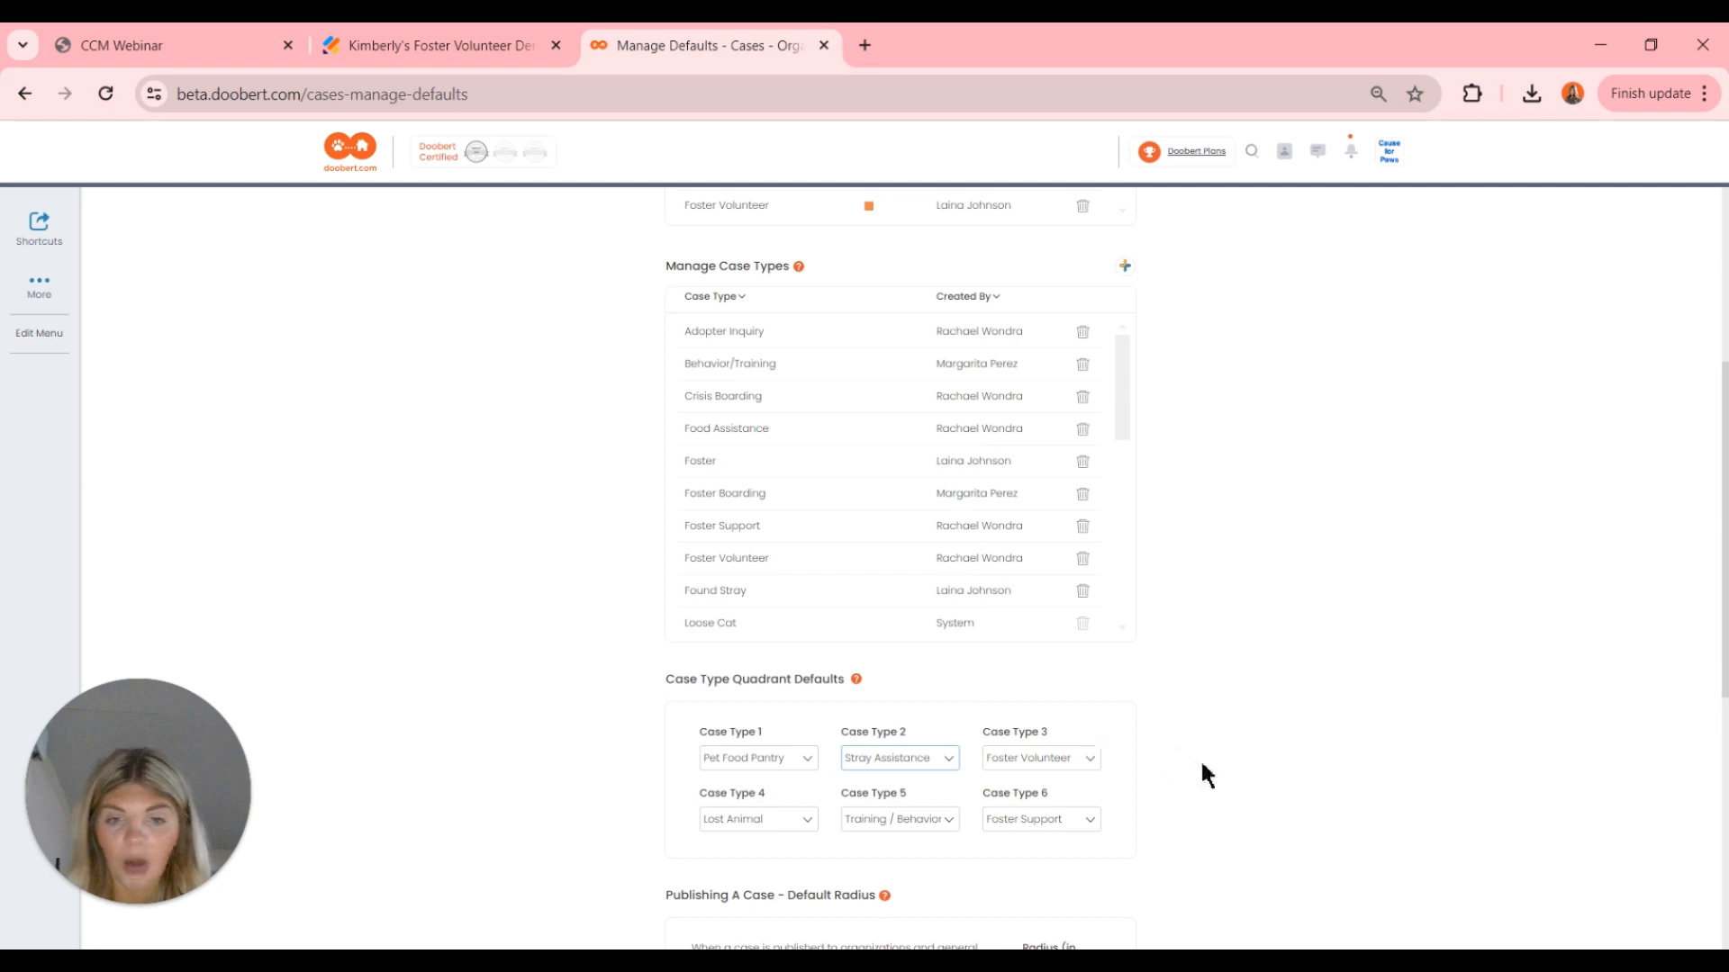
{"action": "left_click", "coordinate": [941, 759]}
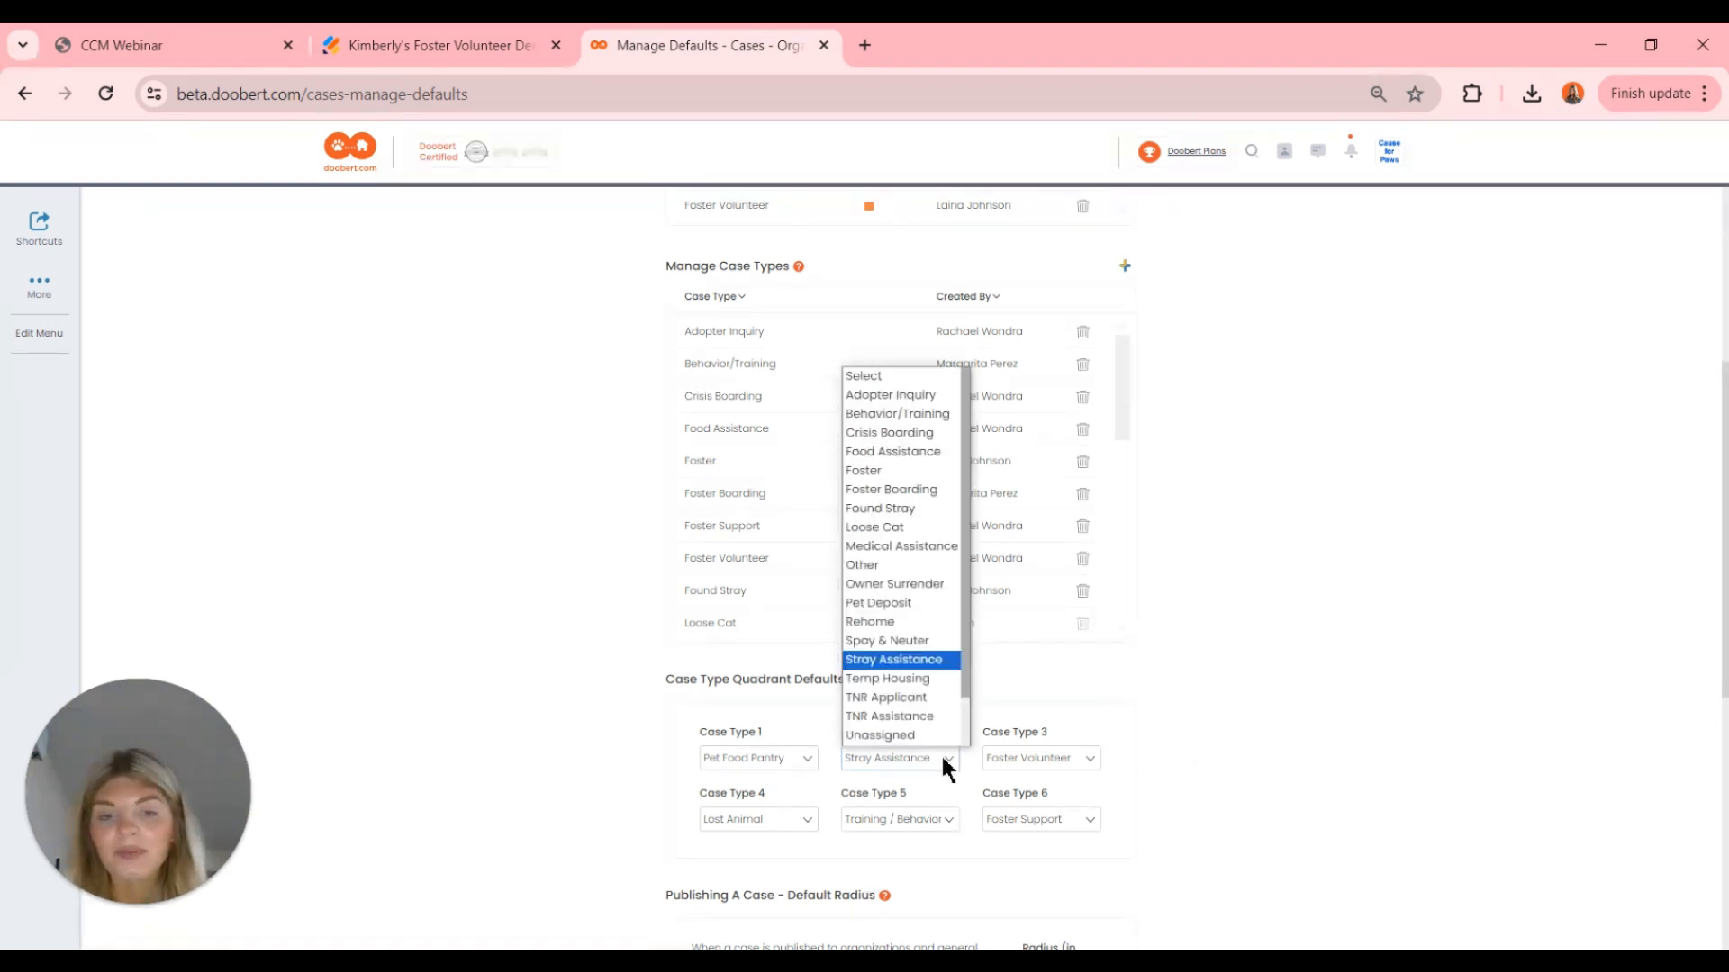
{"action": "left_click", "coordinate": [915, 640]}
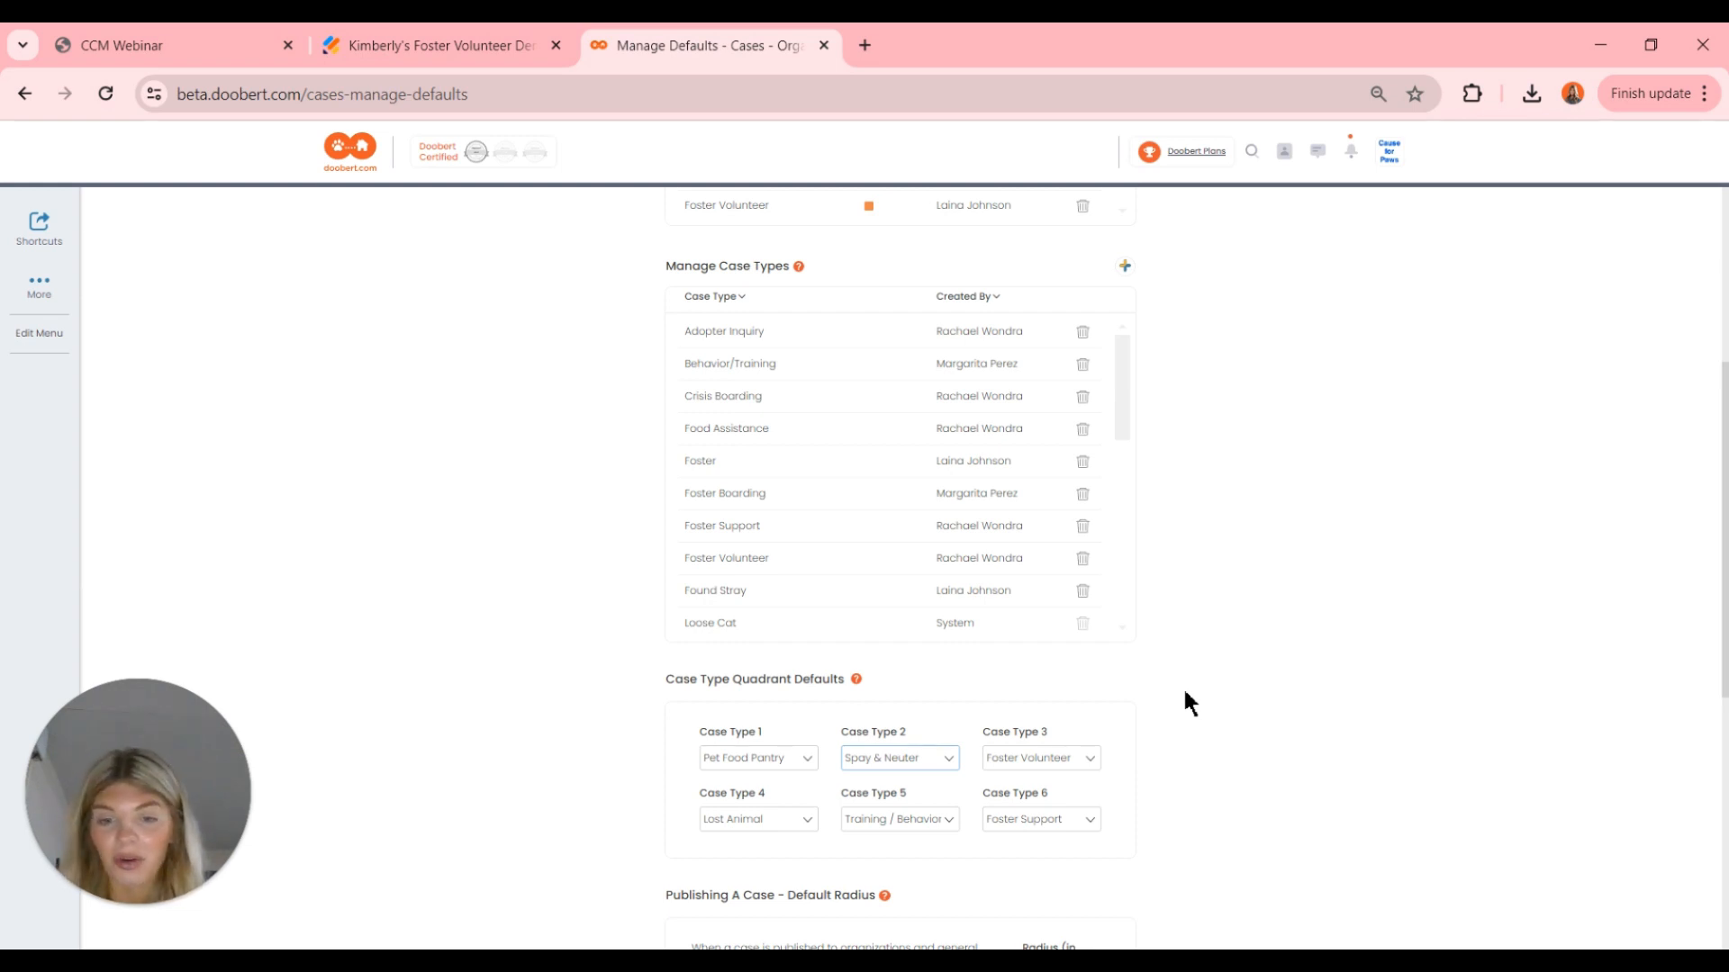
- Save the case management defaults
{"action": "scroll", "coordinate": [1190, 703], "scroll_direction": "down", "scroll_amount": 4}
{"action": "scroll", "coordinate": [1190, 702], "scroll_direction": "down", "scroll_amount": 3}
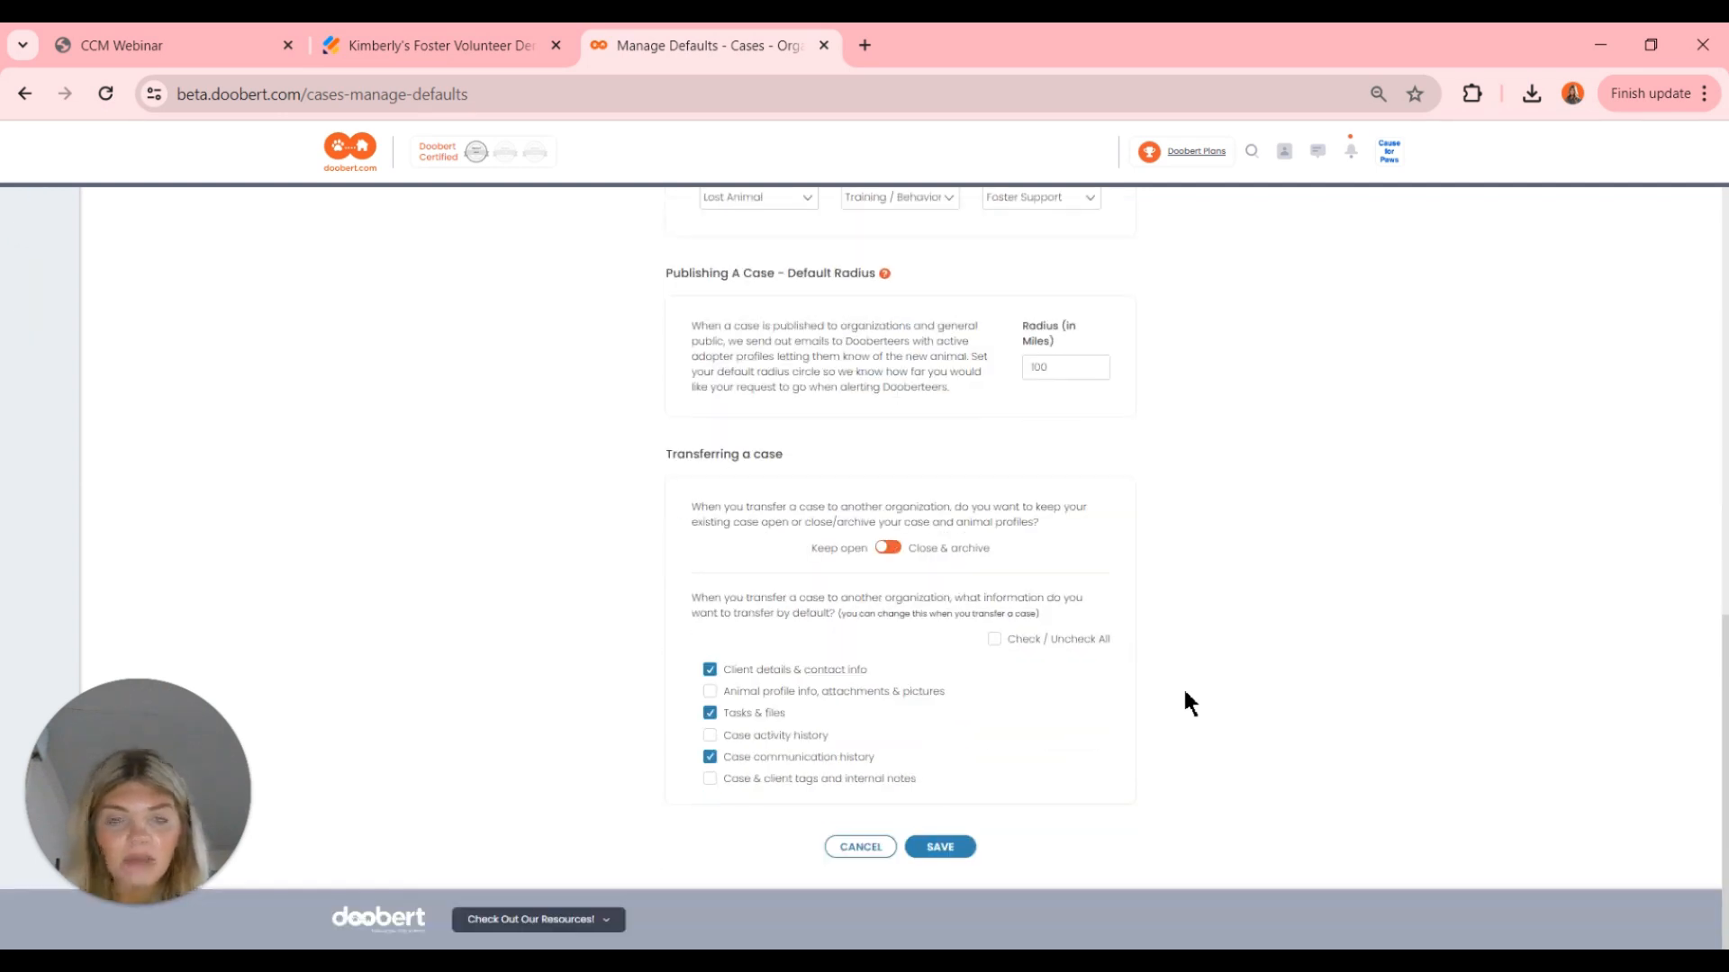
{"action": "left_click", "coordinate": [936, 850]}
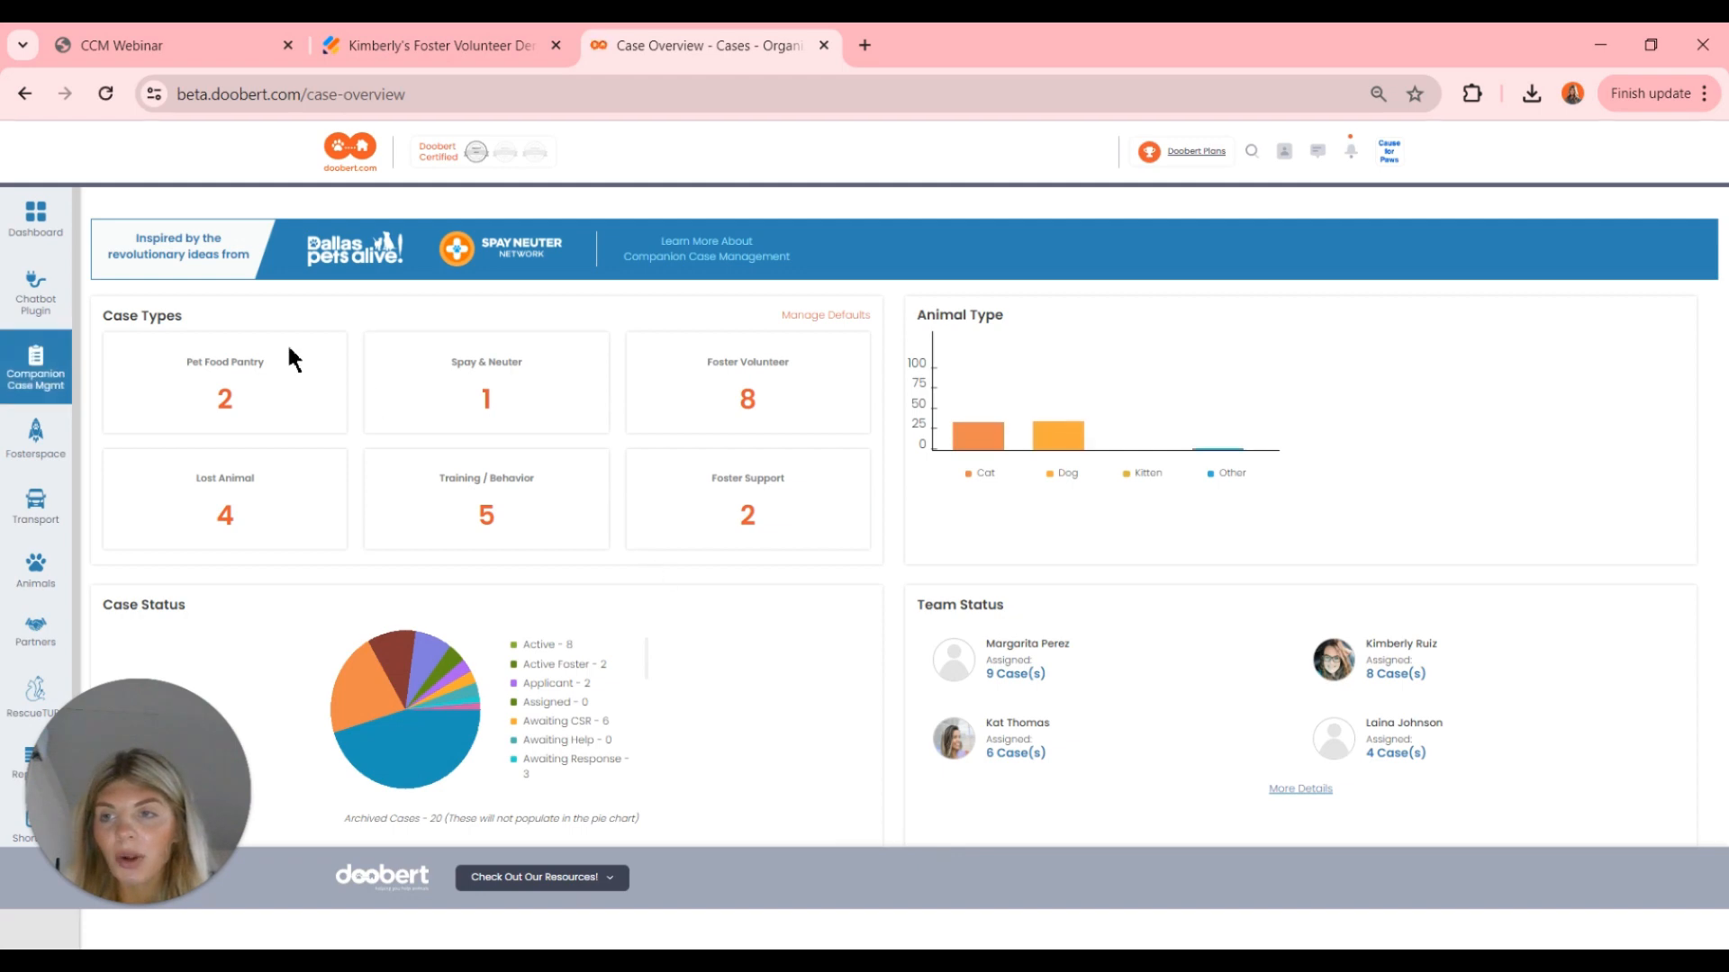
- Open the Cases list of Companion Case Management and look through its messages, case types, statuses and assignees
{"action": "left_click", "coordinate": [52, 369]}
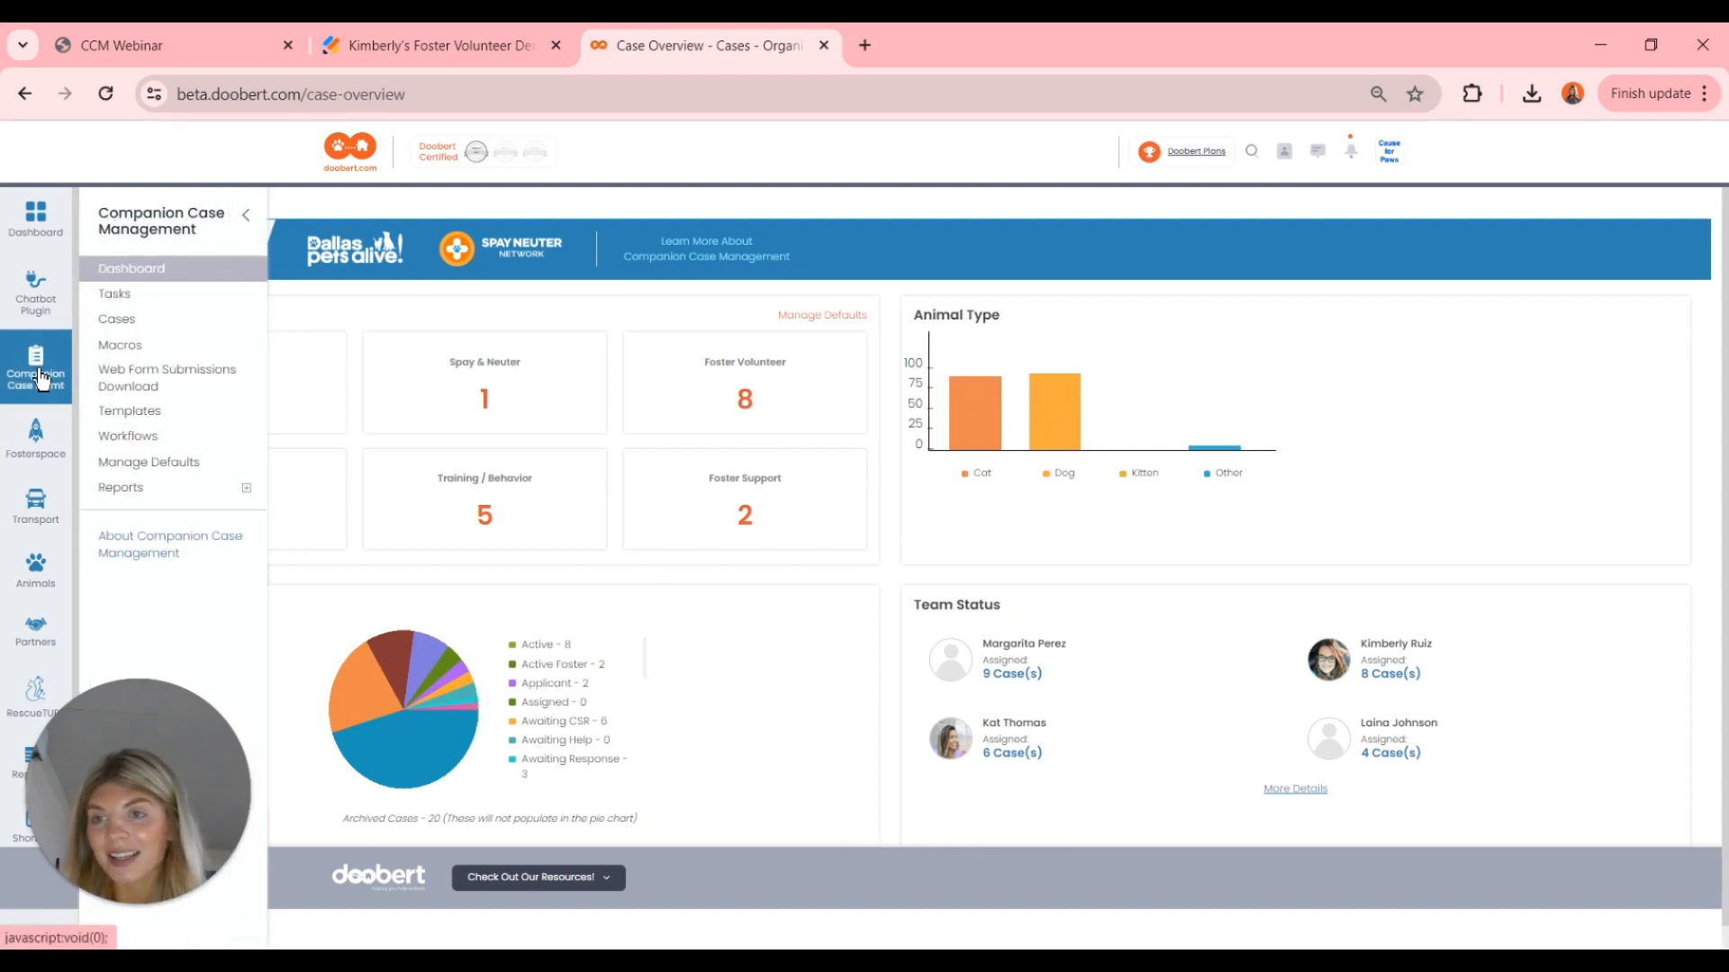
{"action": "left_click", "coordinate": [147, 319]}
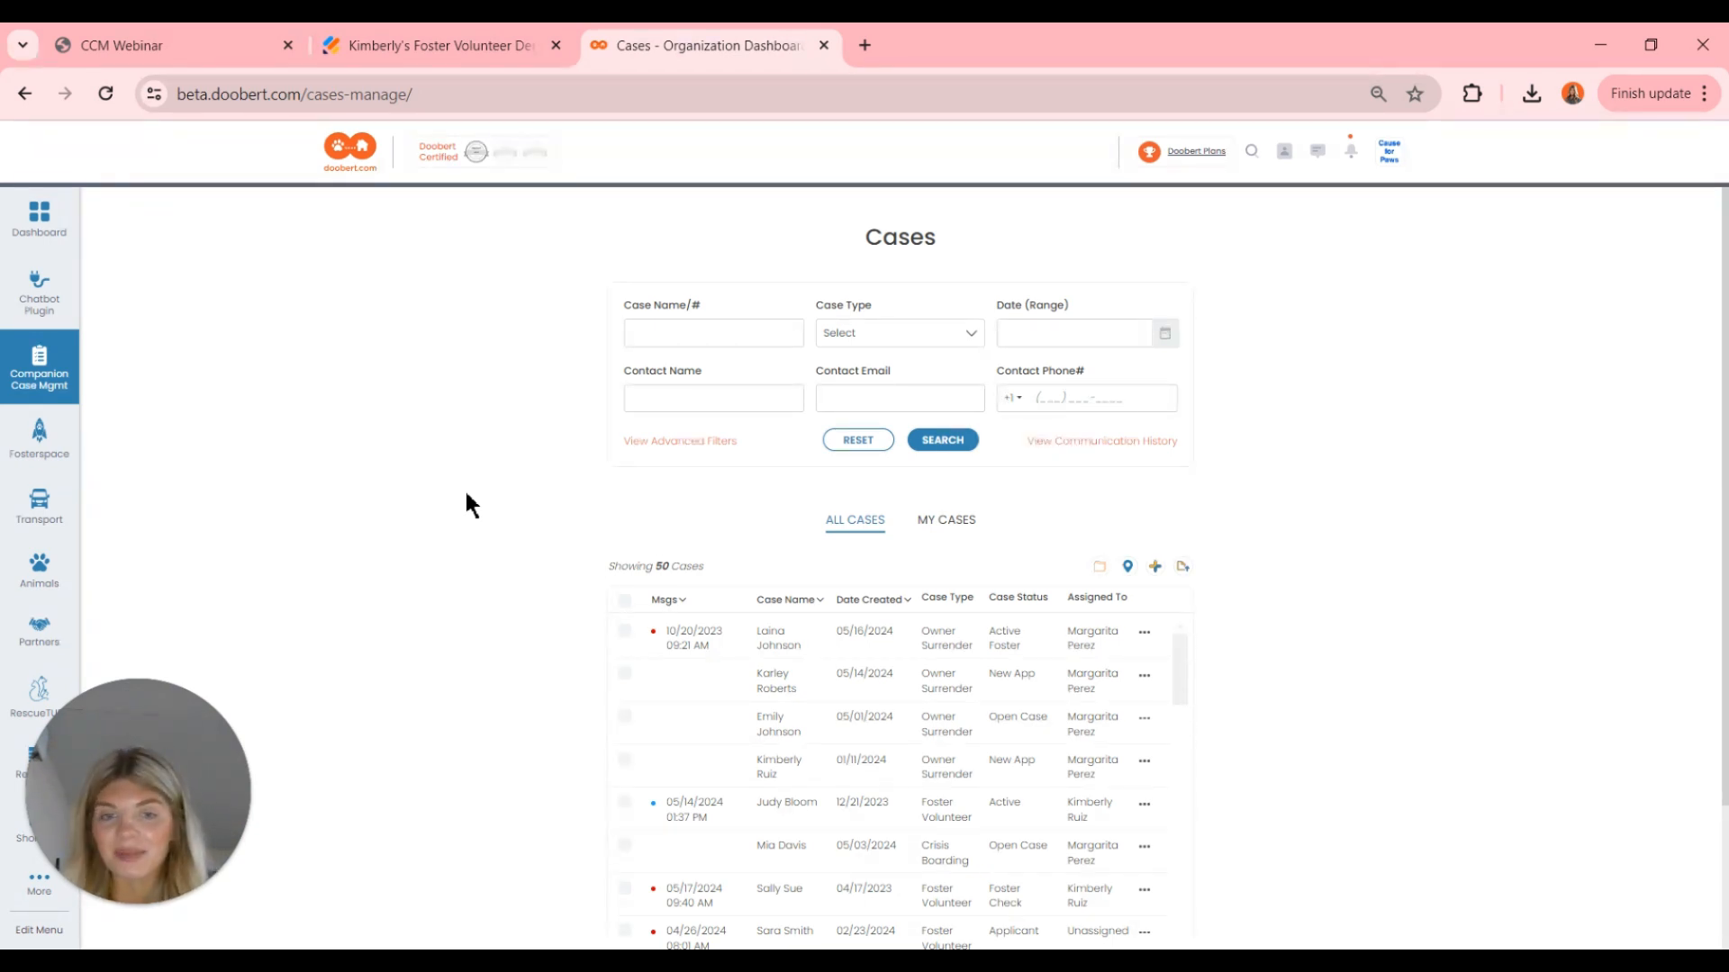
{"action": "scroll", "coordinate": [467, 495], "scroll_direction": "down", "scroll_amount": 1}
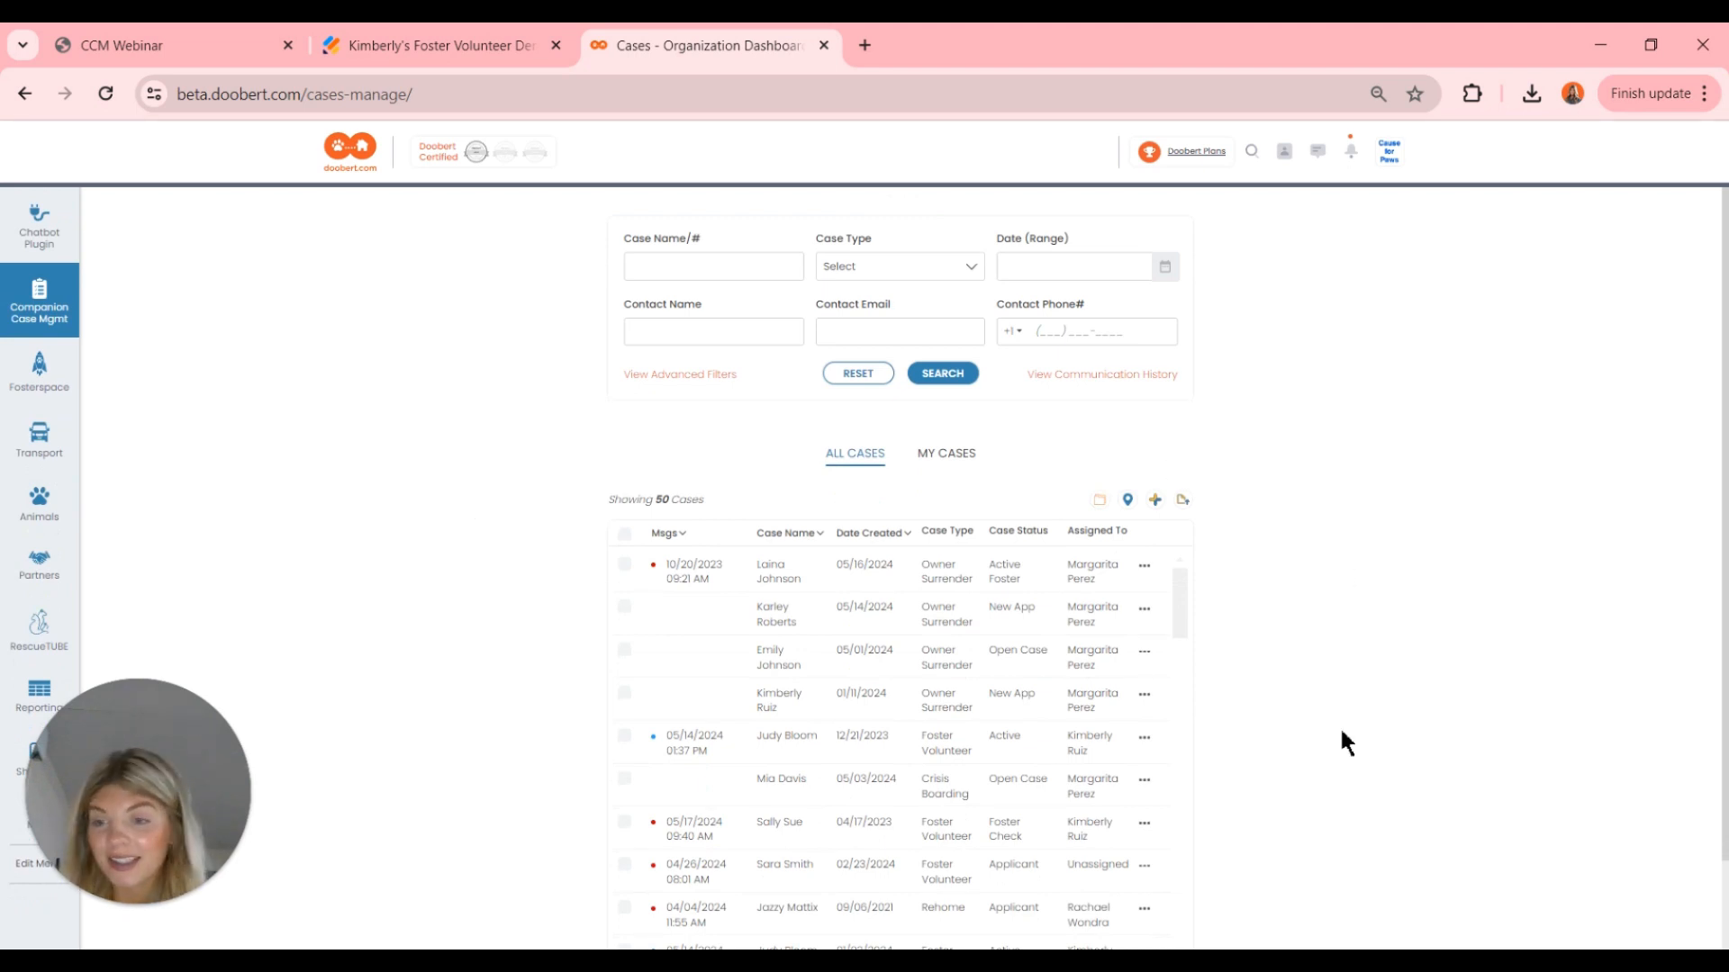
{"action": "scroll", "coordinate": [1338, 729], "scroll_direction": "down", "scroll_amount": 1}
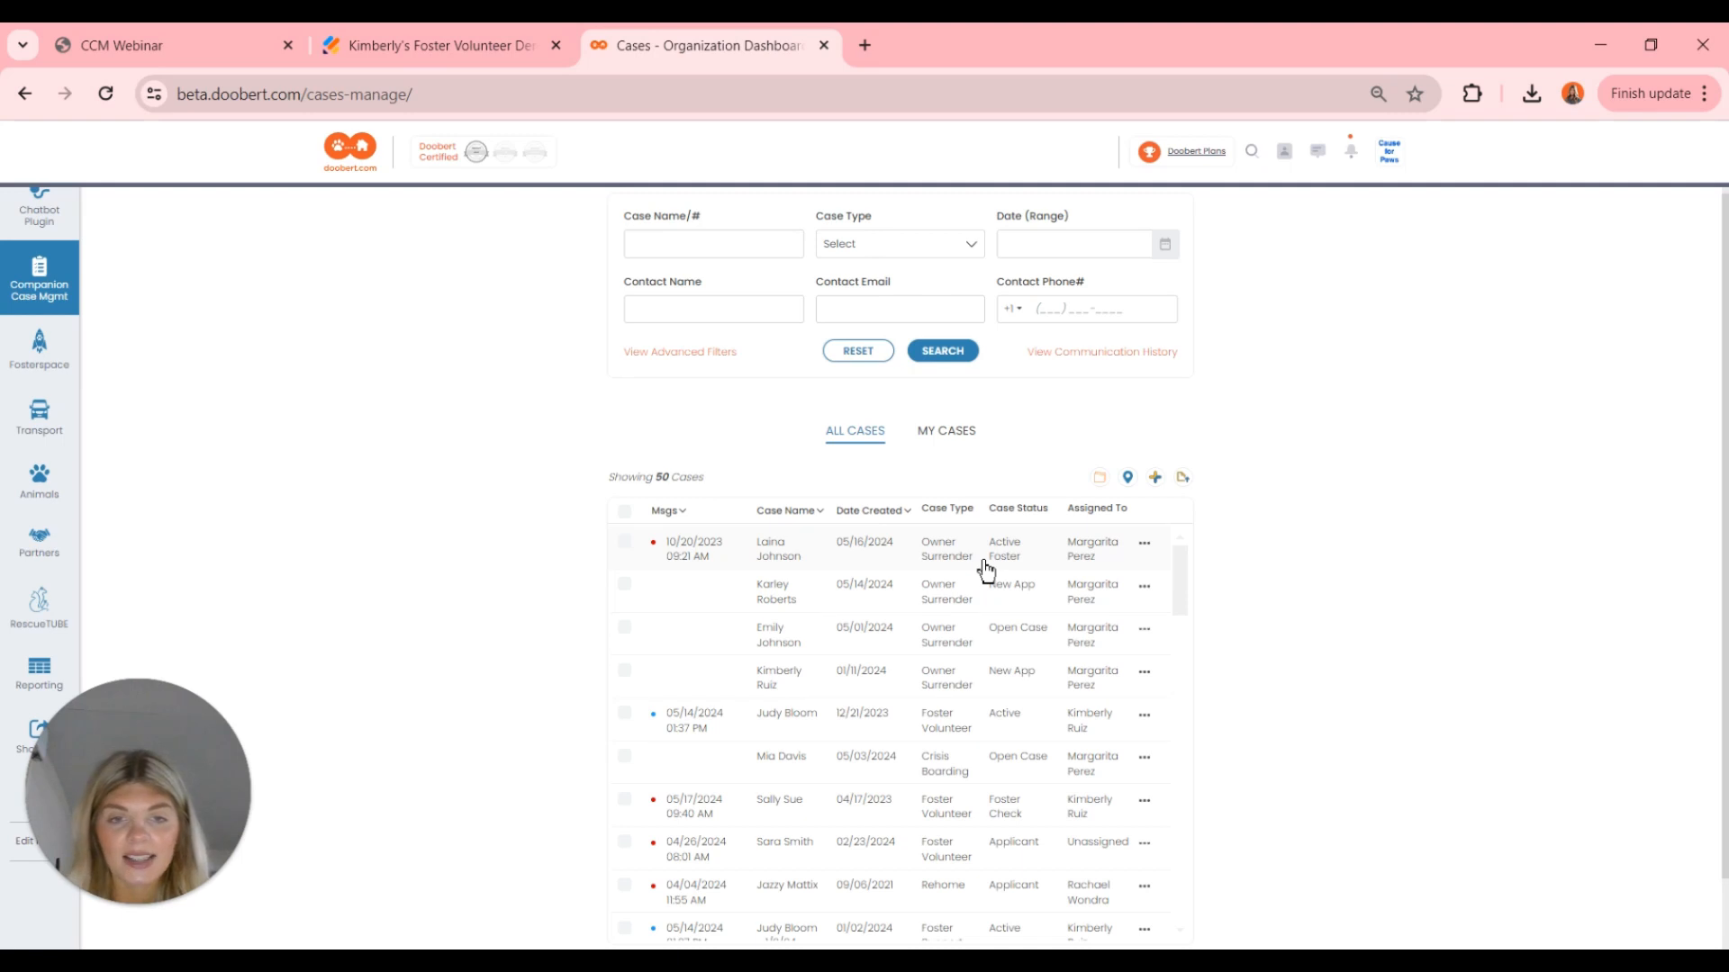
{"action": "scroll", "coordinate": [1121, 567], "scroll_direction": "down", "scroll_amount": 10}
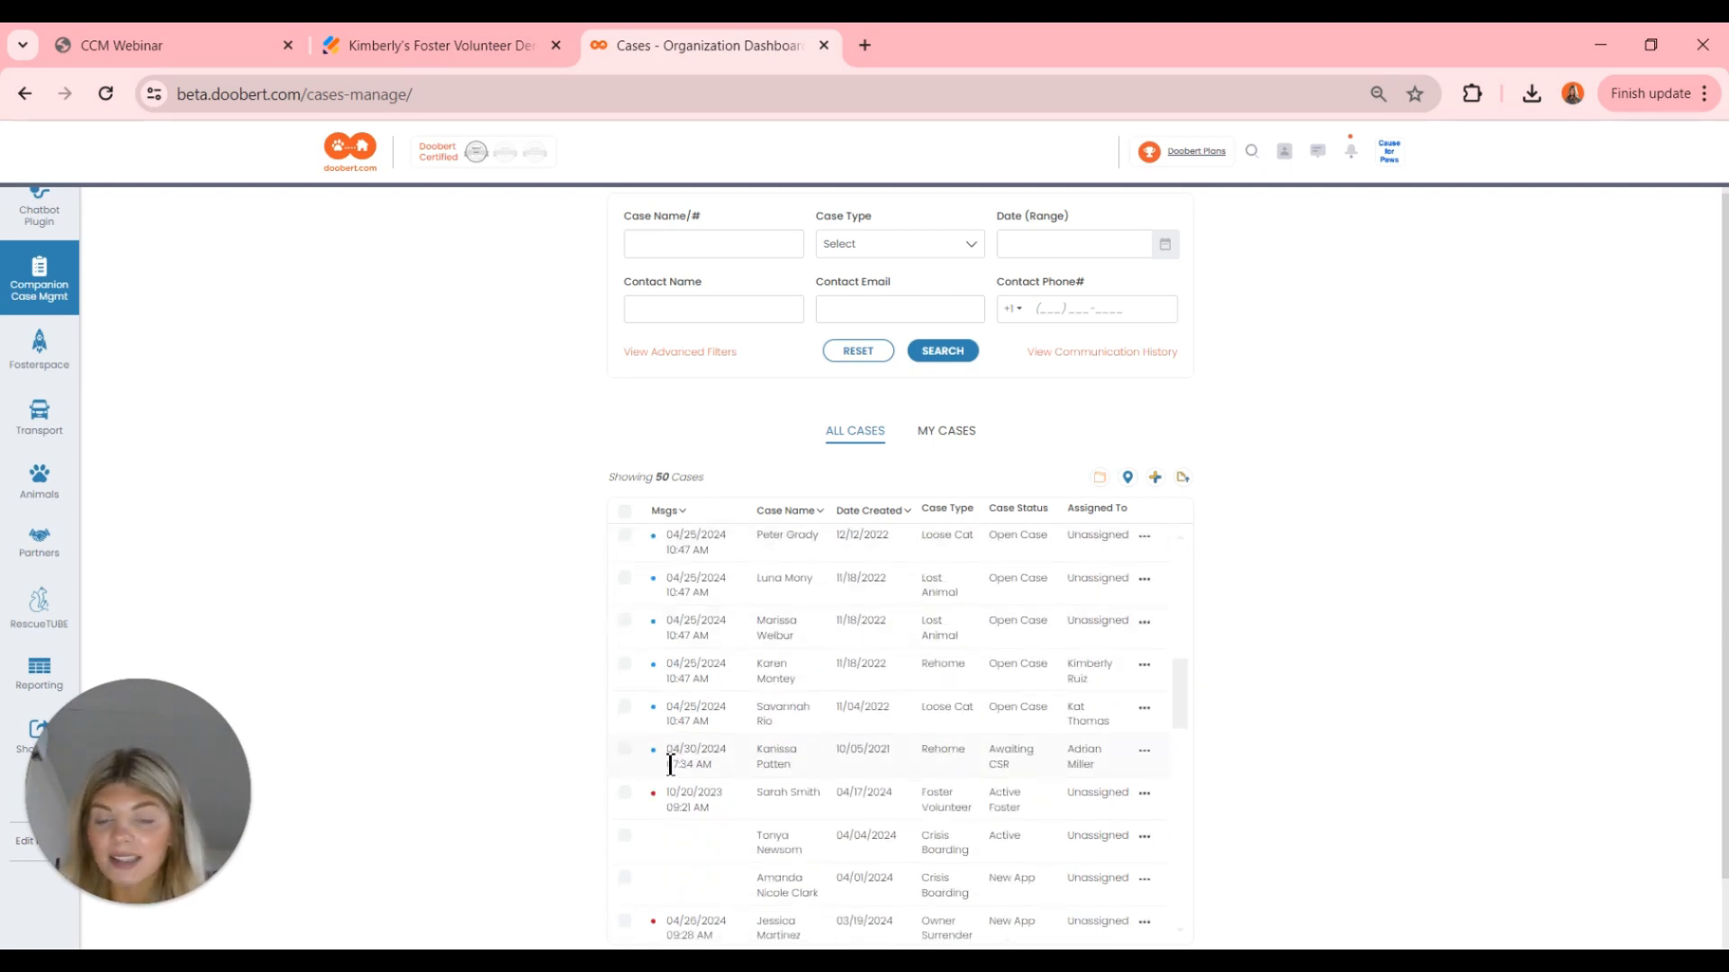
{"action": "scroll", "coordinate": [670, 765], "scroll_direction": "up", "scroll_amount": 1}
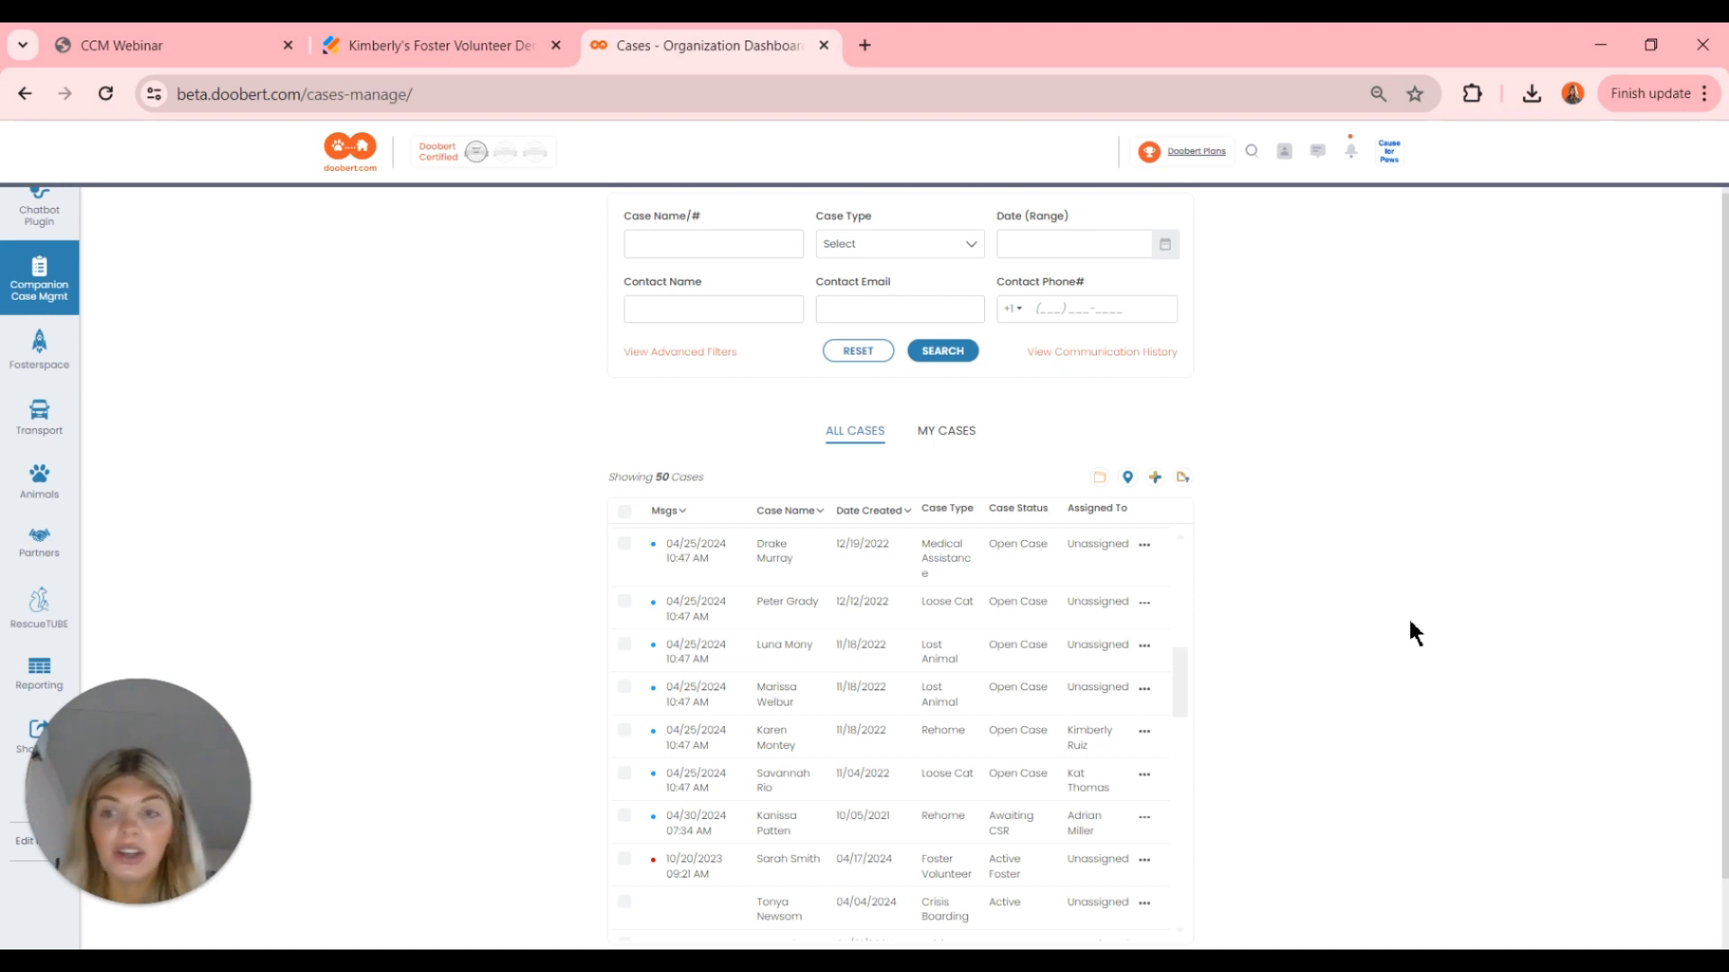
- Open the form for creating a new case and review its case type options, description and contact fields
{"action": "left_click", "coordinate": [1156, 484]}
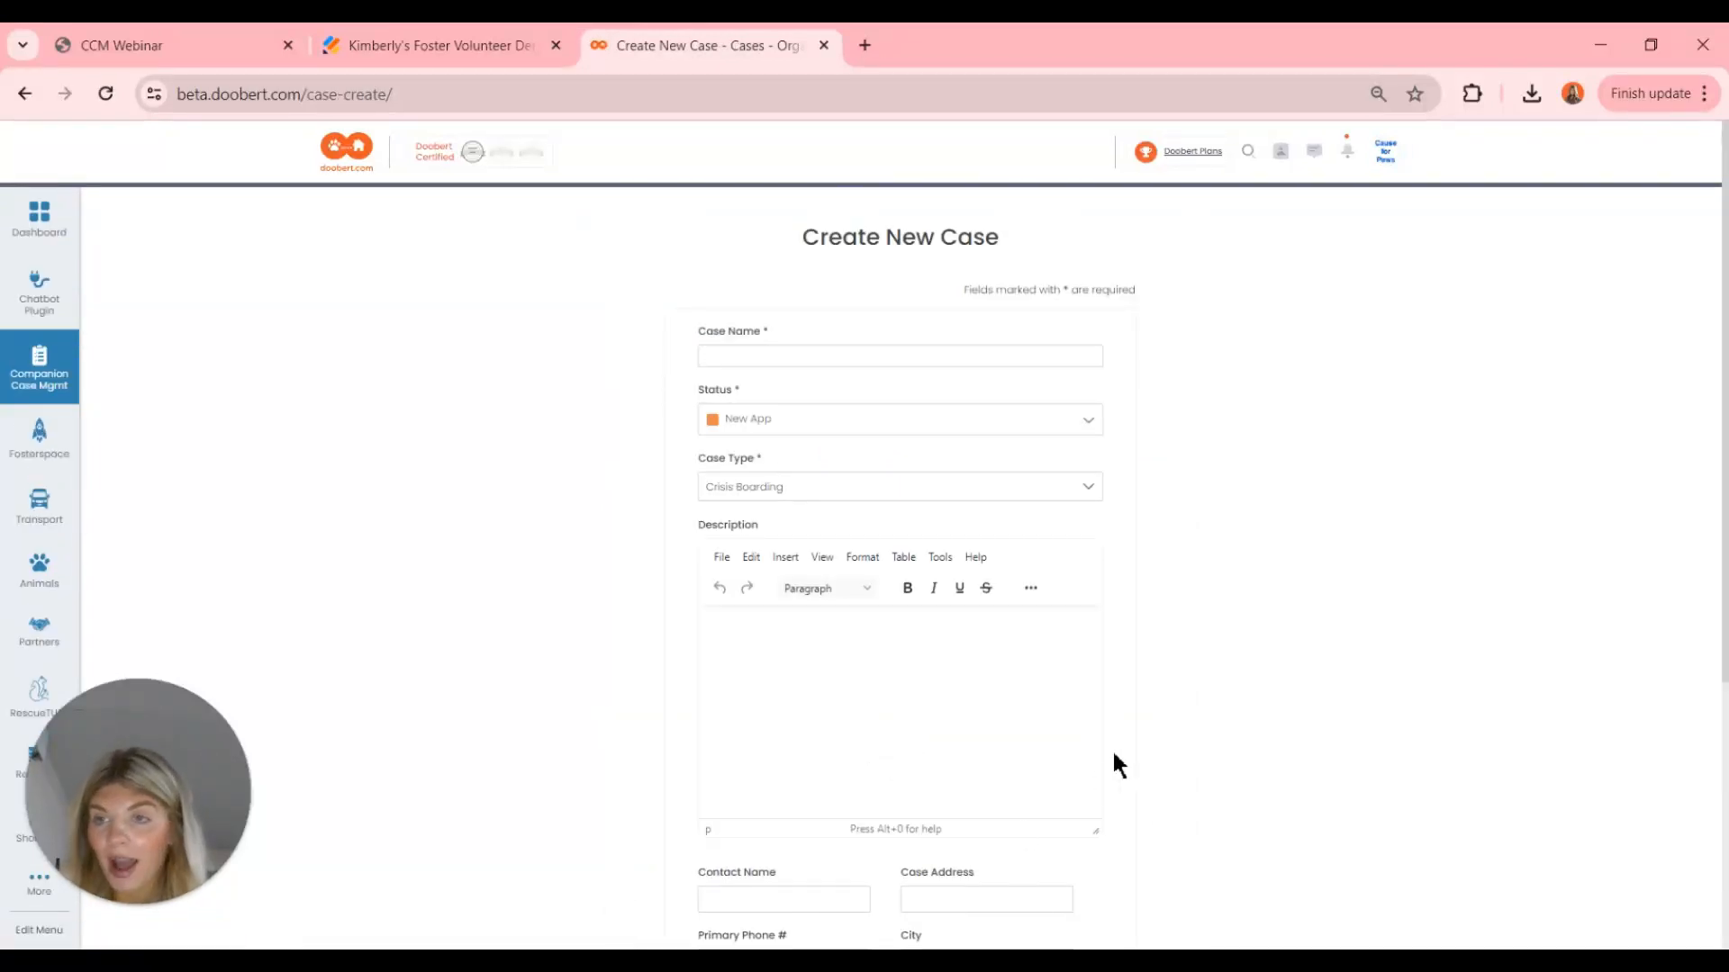
{"action": "scroll", "coordinate": [1261, 761], "scroll_direction": "down", "scroll_amount": 1}
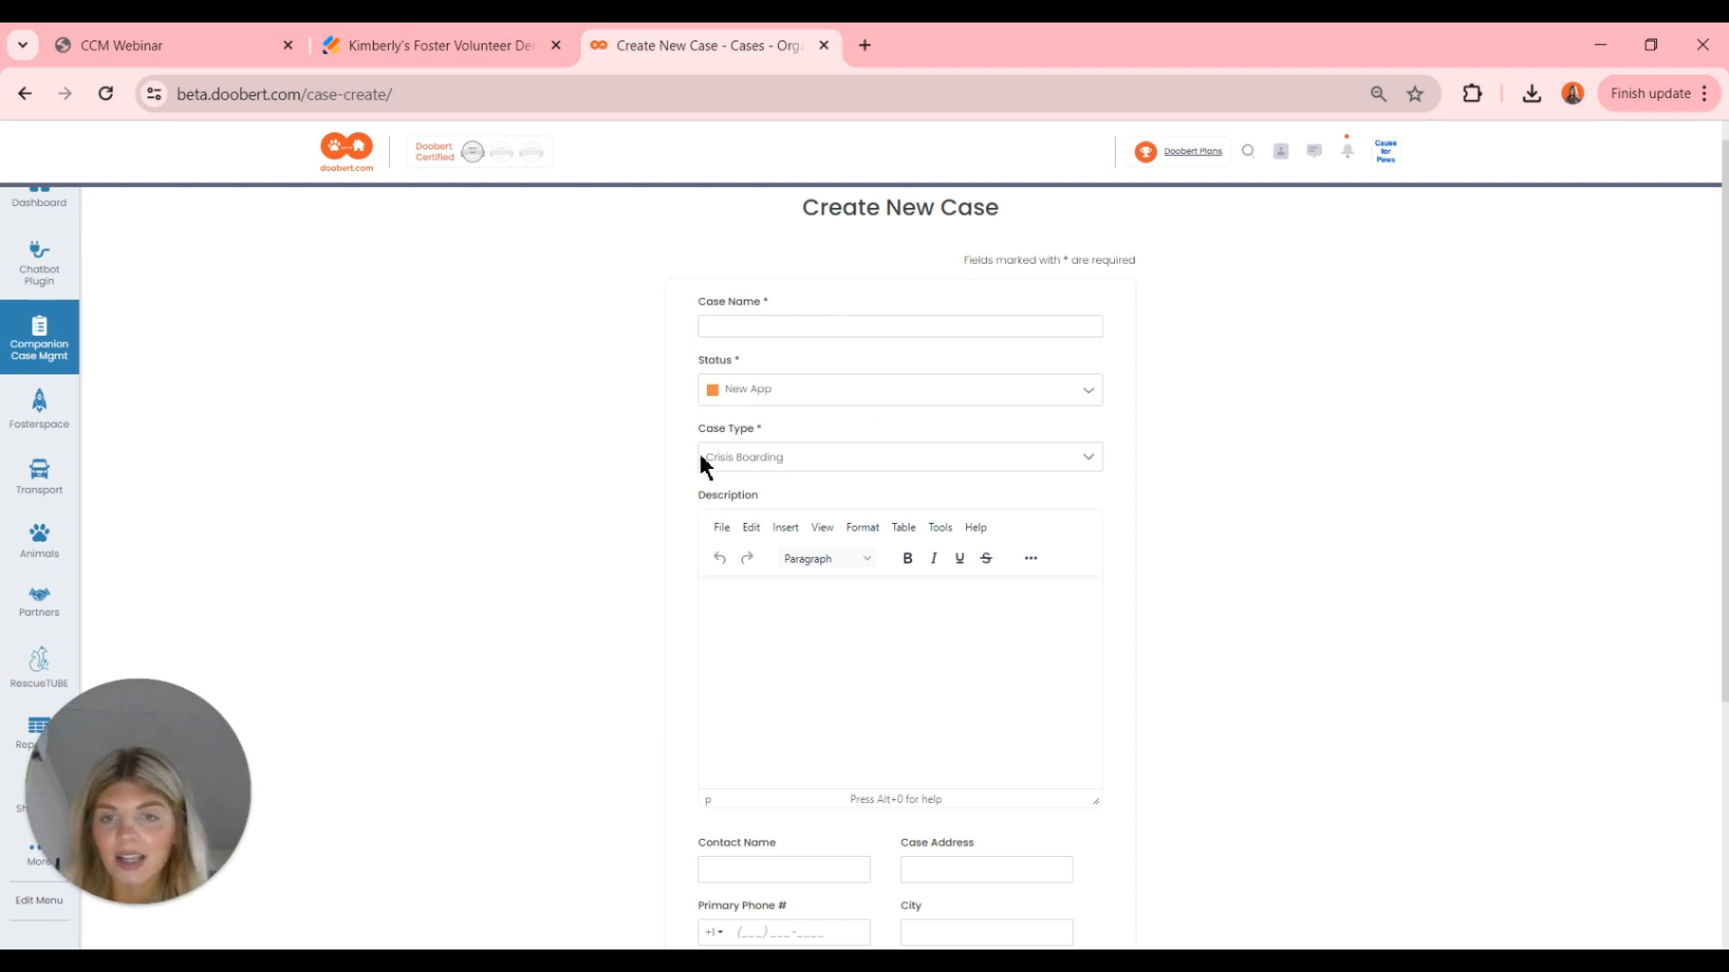
{"action": "left_click", "coordinate": [812, 457]}
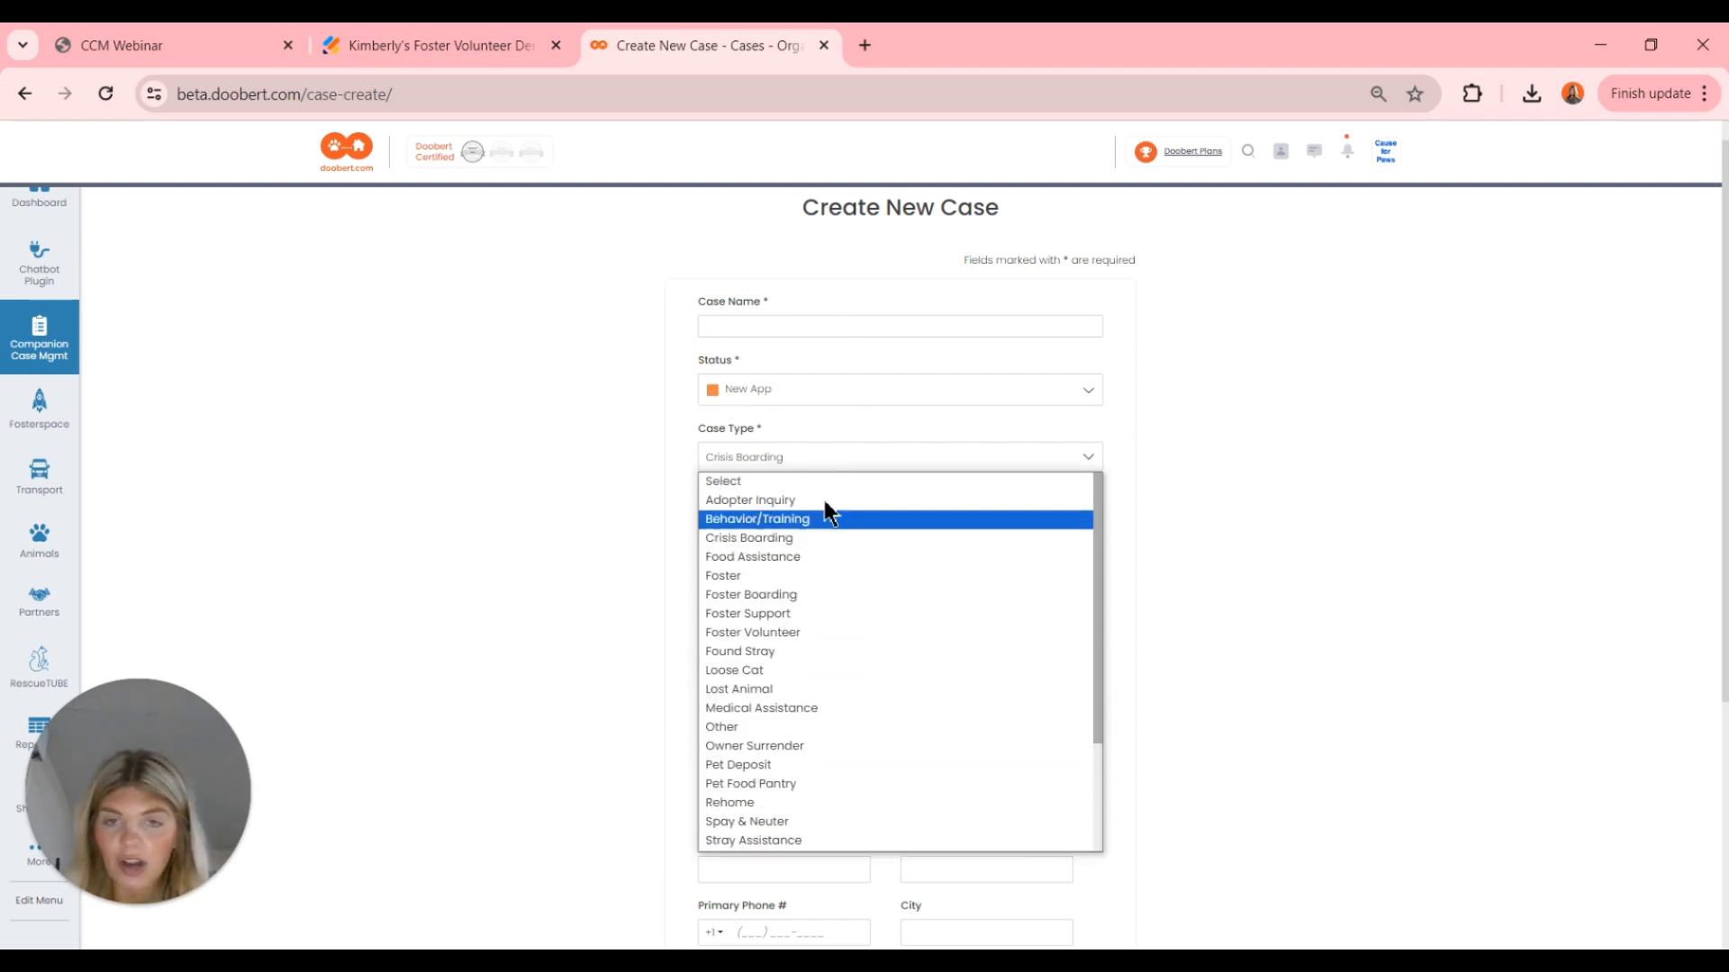
{"action": "left_click", "coordinate": [812, 460]}
{"action": "left_click", "coordinate": [816, 469]}
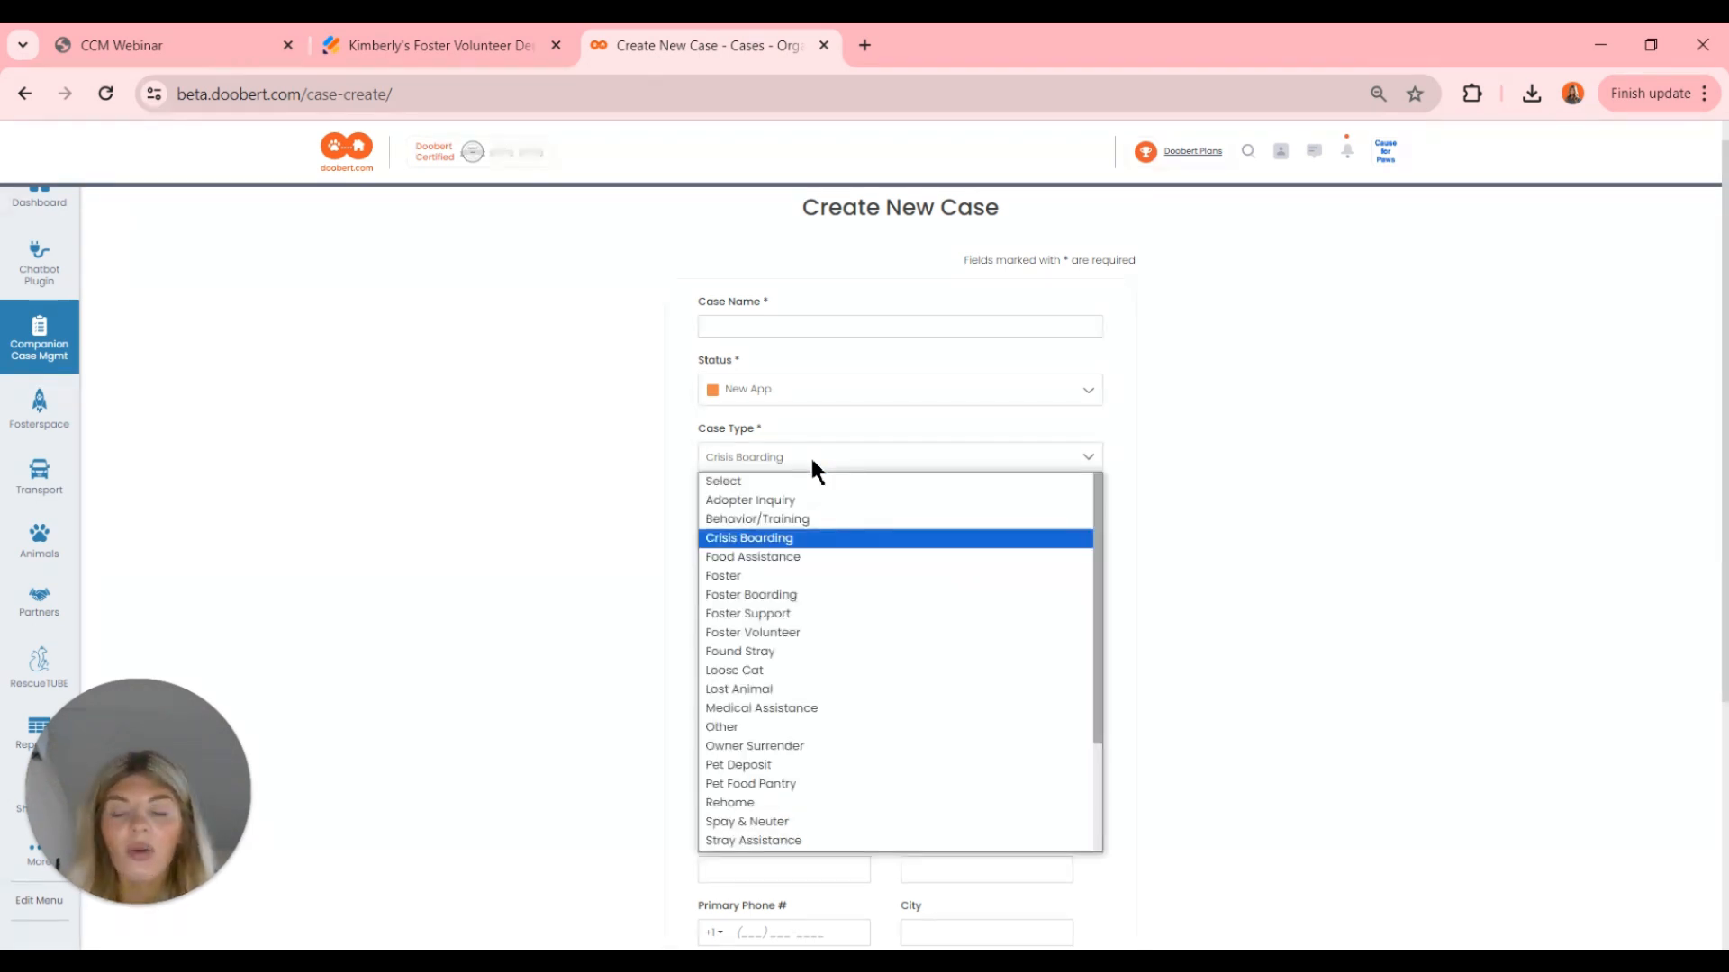
{"action": "left_click", "coordinate": [872, 448]}
{"action": "scroll", "coordinate": [872, 450], "scroll_direction": "down", "scroll_amount": 1}
{"action": "scroll", "coordinate": [871, 450], "scroll_direction": "down", "scroll_amount": 1}
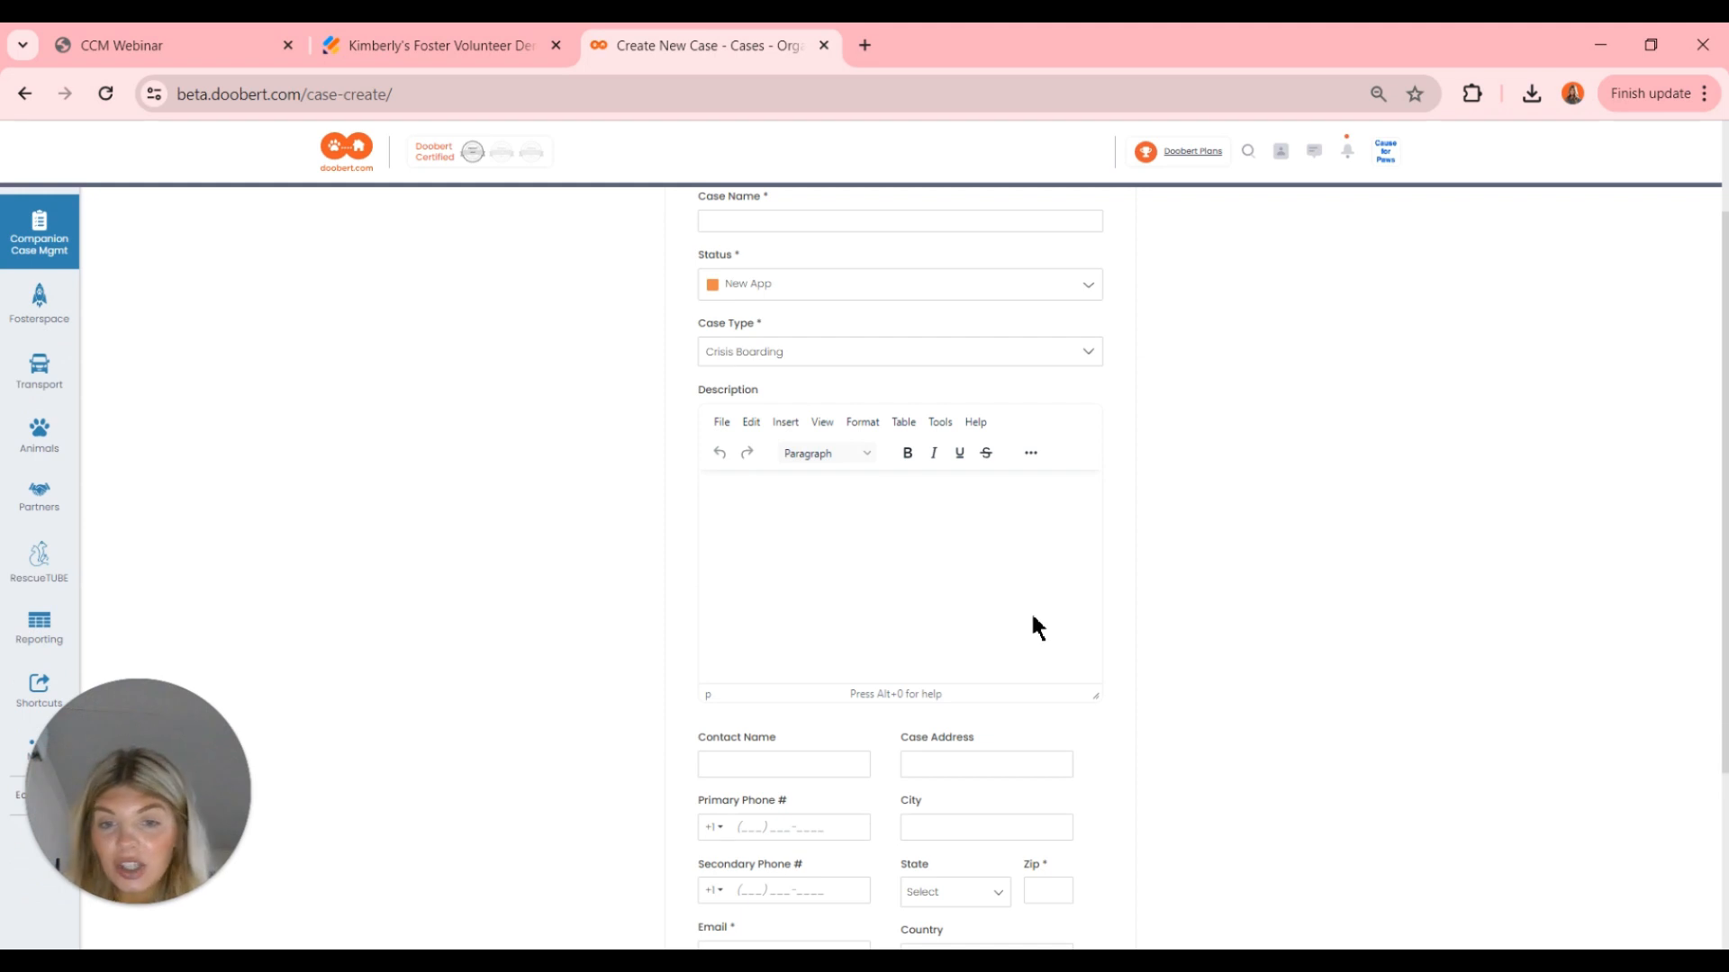
{"action": "scroll", "coordinate": [1033, 621], "scroll_direction": "down", "scroll_amount": 3}
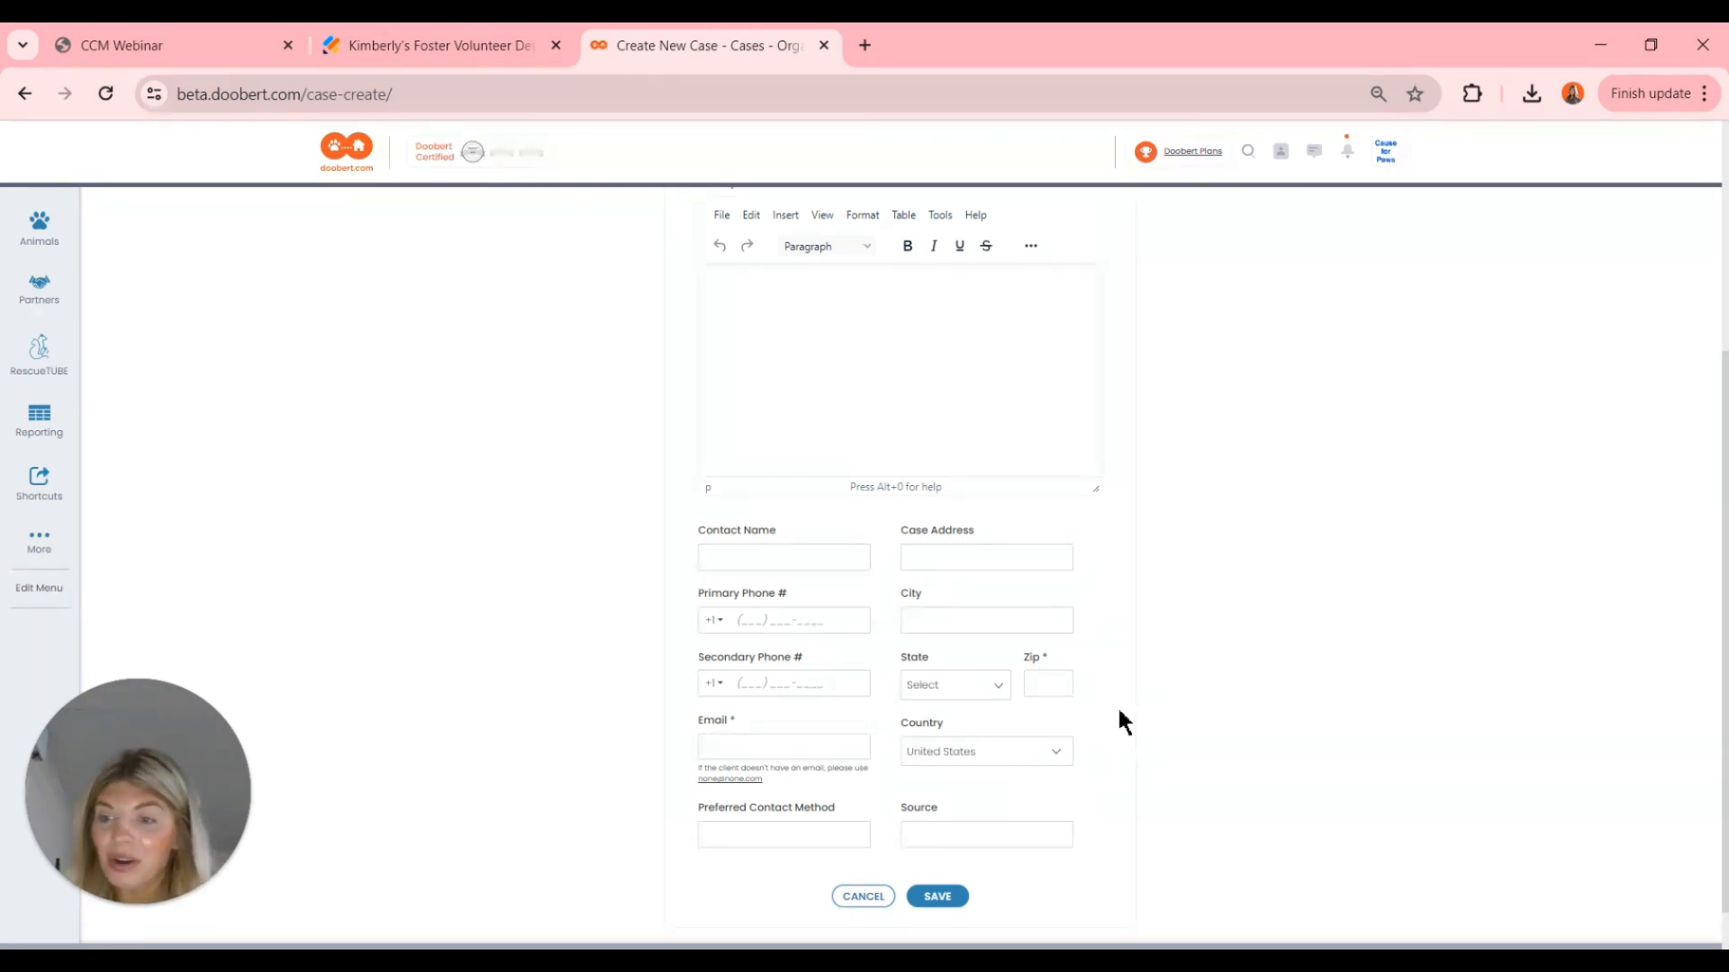
{"action": "scroll", "coordinate": [1119, 712], "scroll_direction": "up", "scroll_amount": 4}
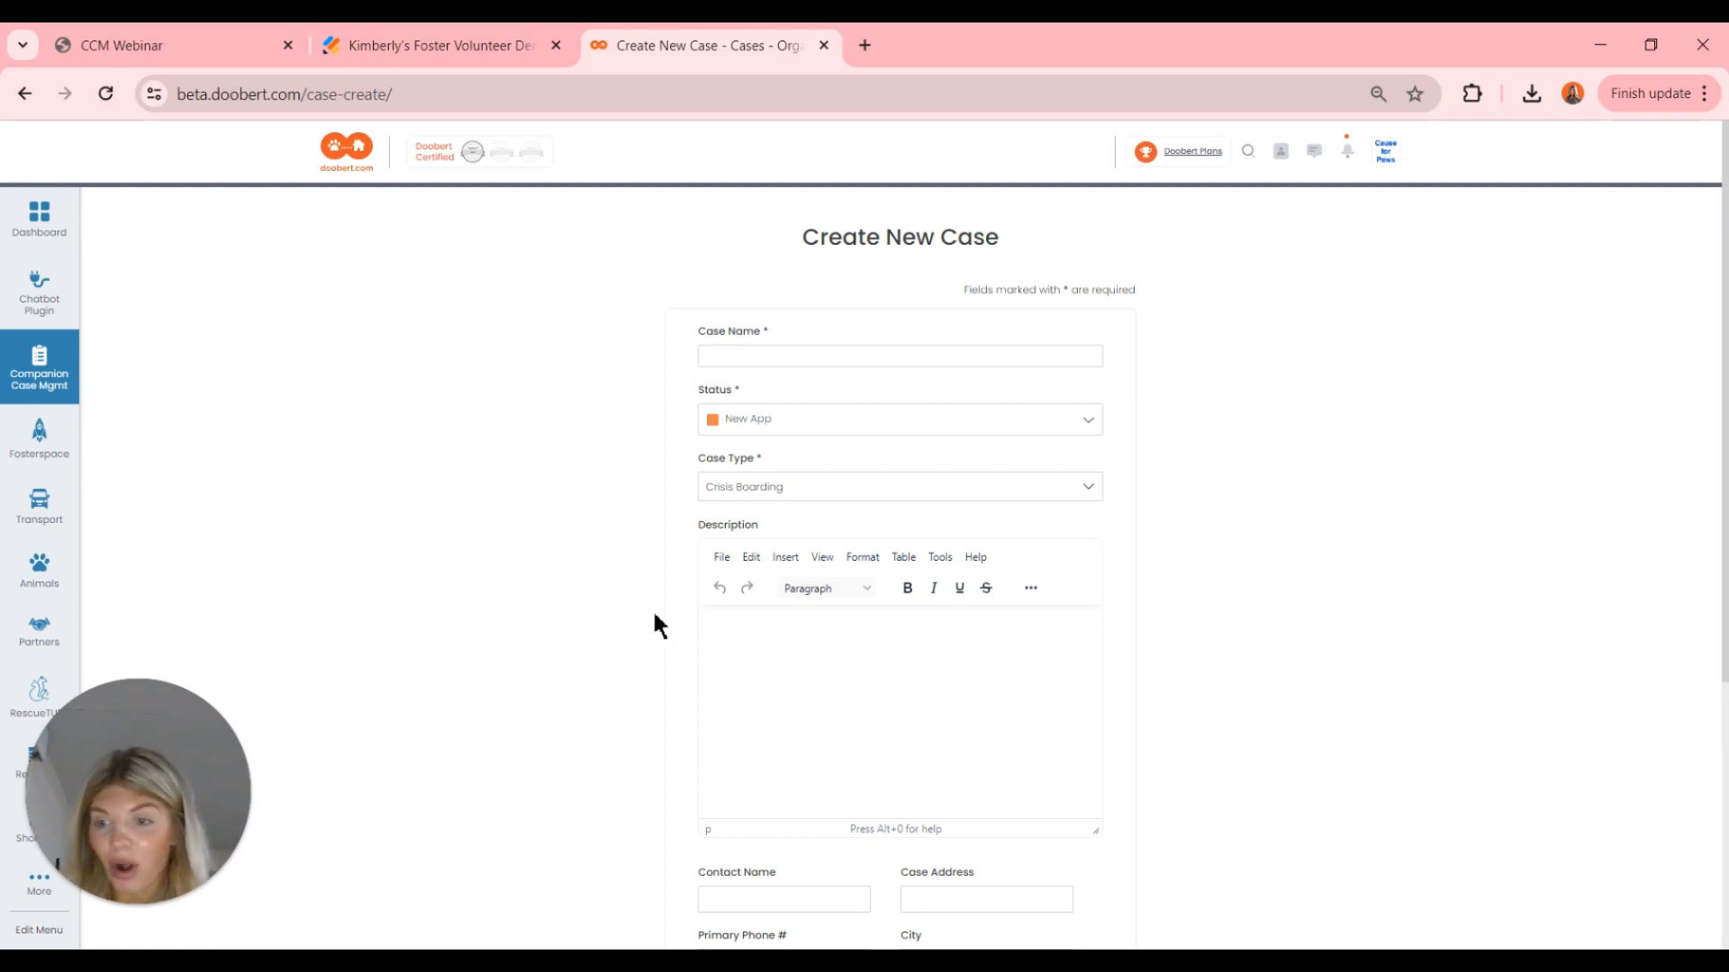
- Return to the Cases list and use the advanced filters to search for cases assigned to one team member
{"action": "mouse_move", "coordinate": [55, 391]}
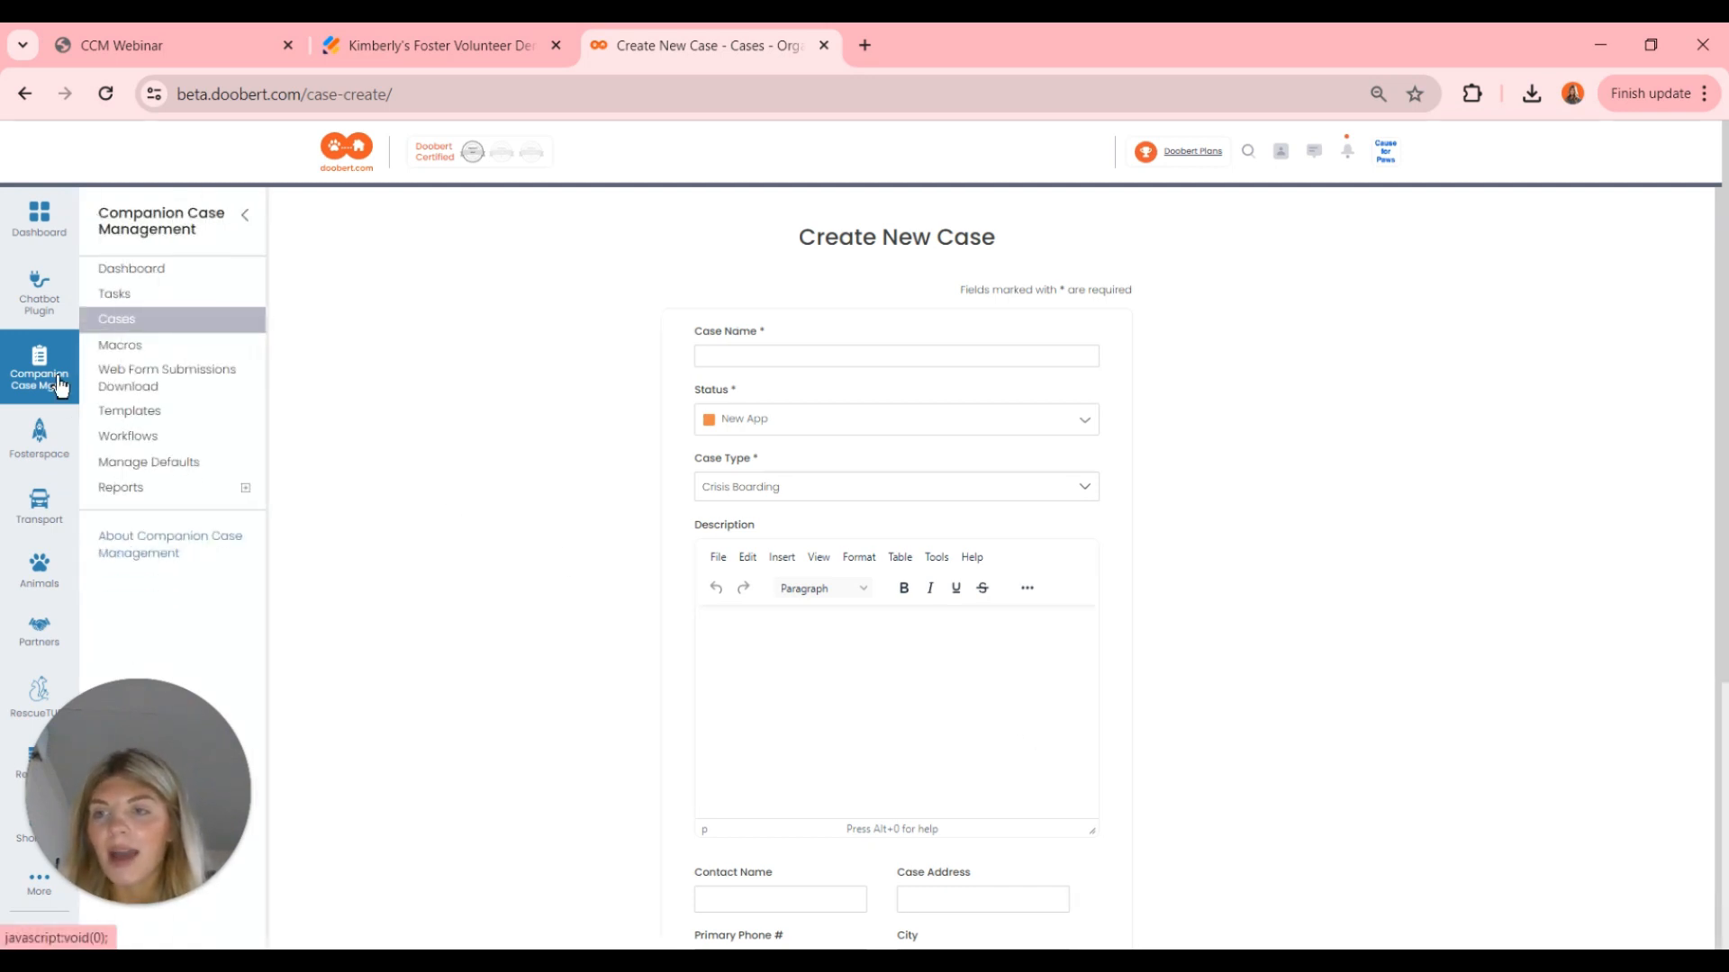
{"action": "left_click", "coordinate": [106, 315]}
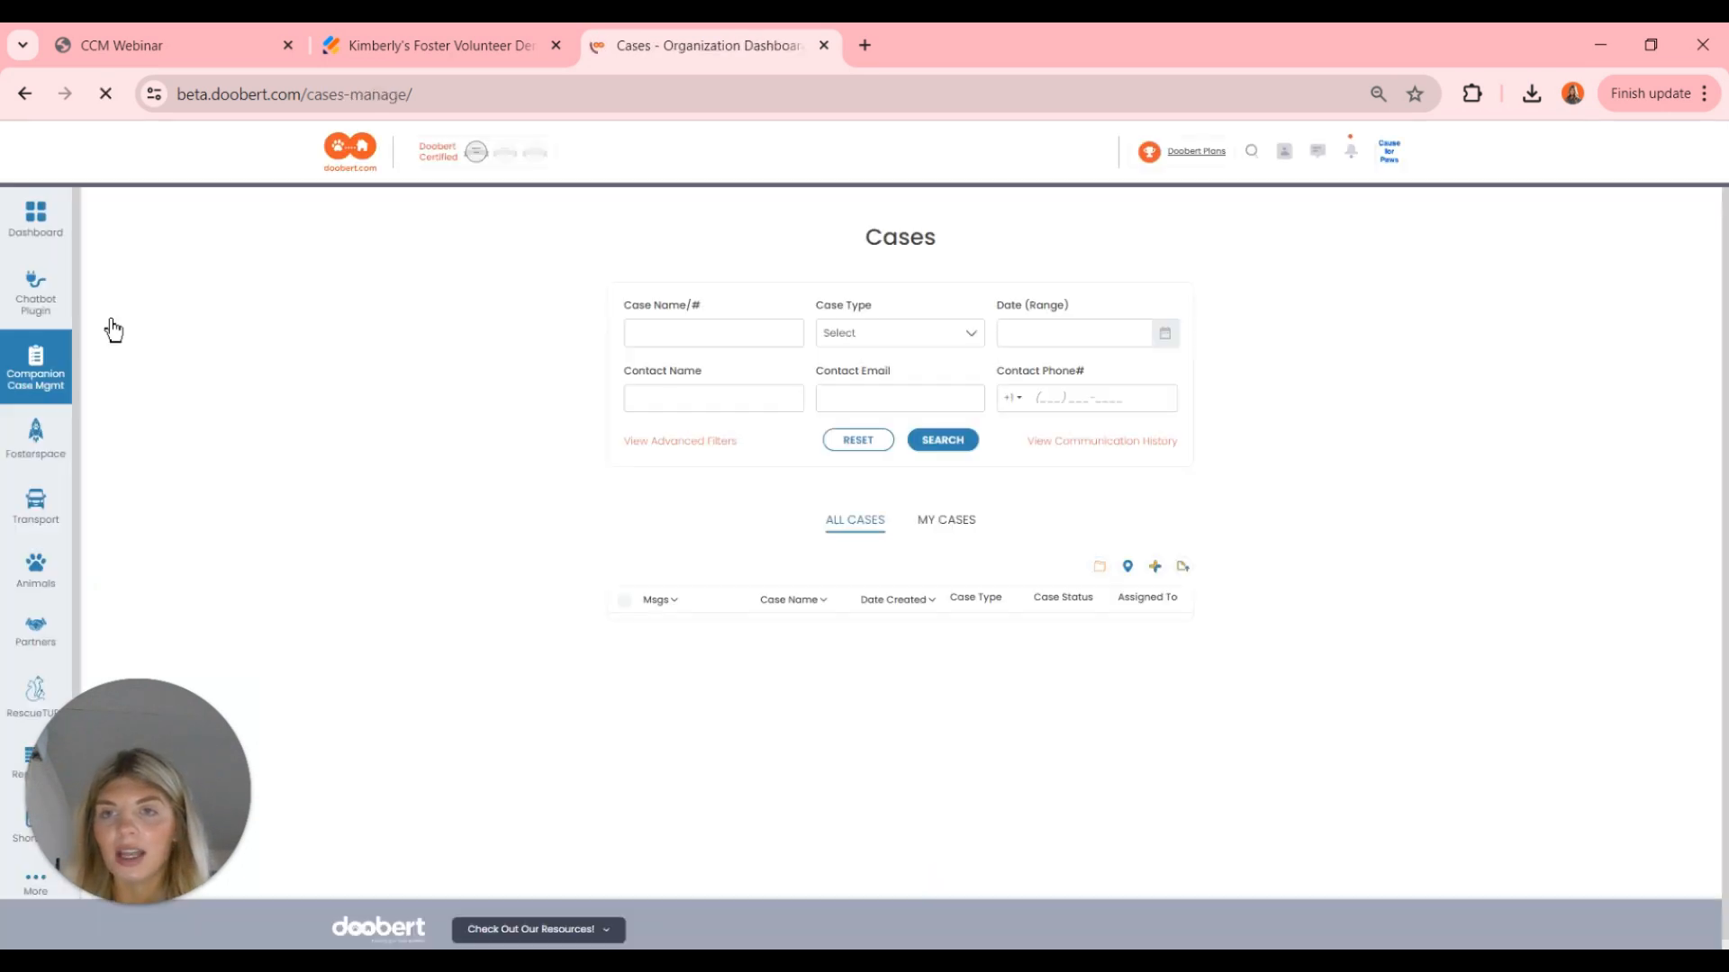
{"action": "left_click", "coordinate": [665, 448]}
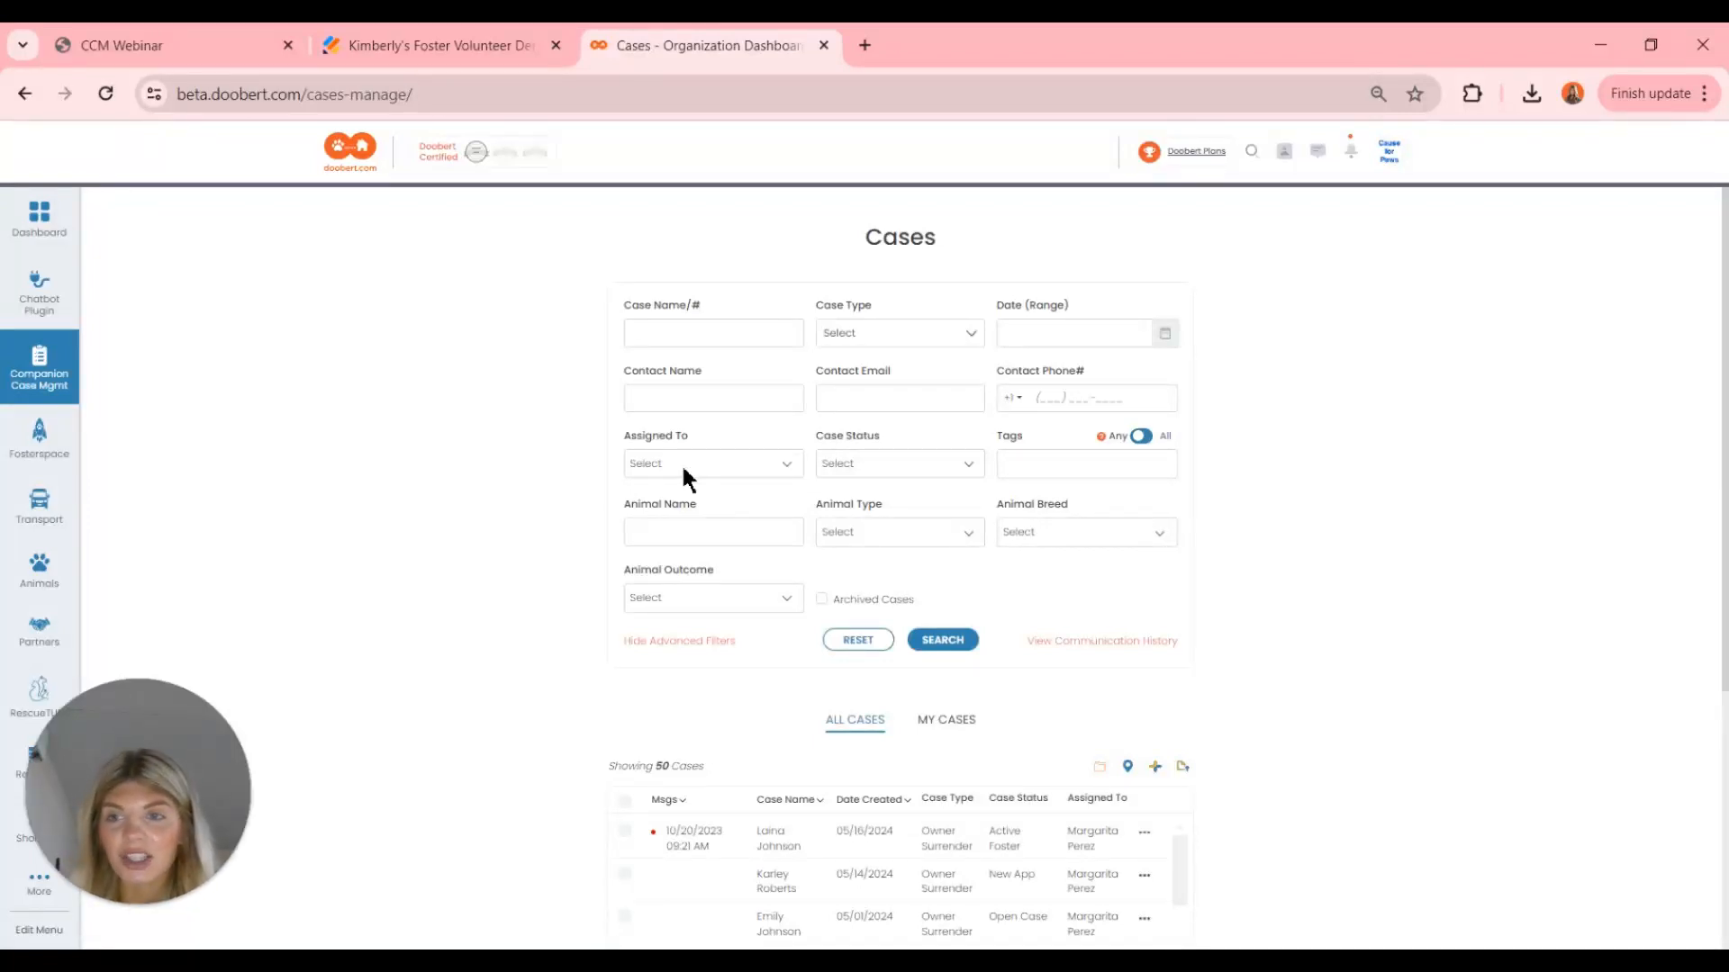
{"action": "left_click", "coordinate": [731, 465]}
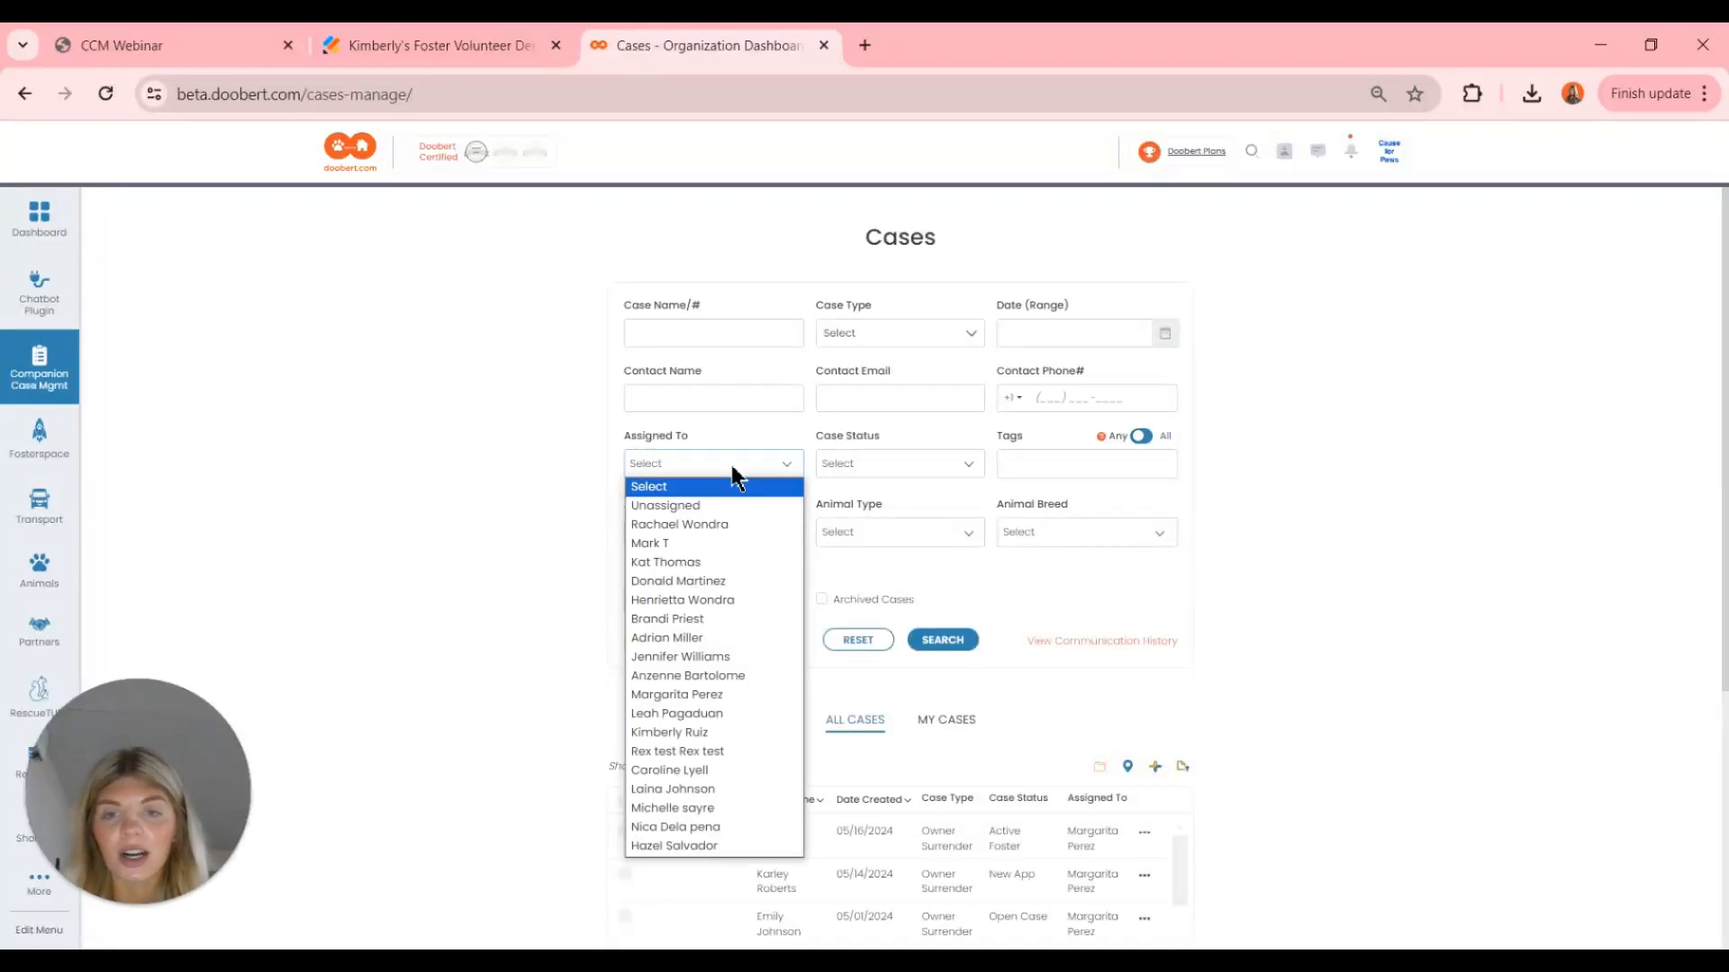
{"action": "left_click", "coordinate": [713, 787]}
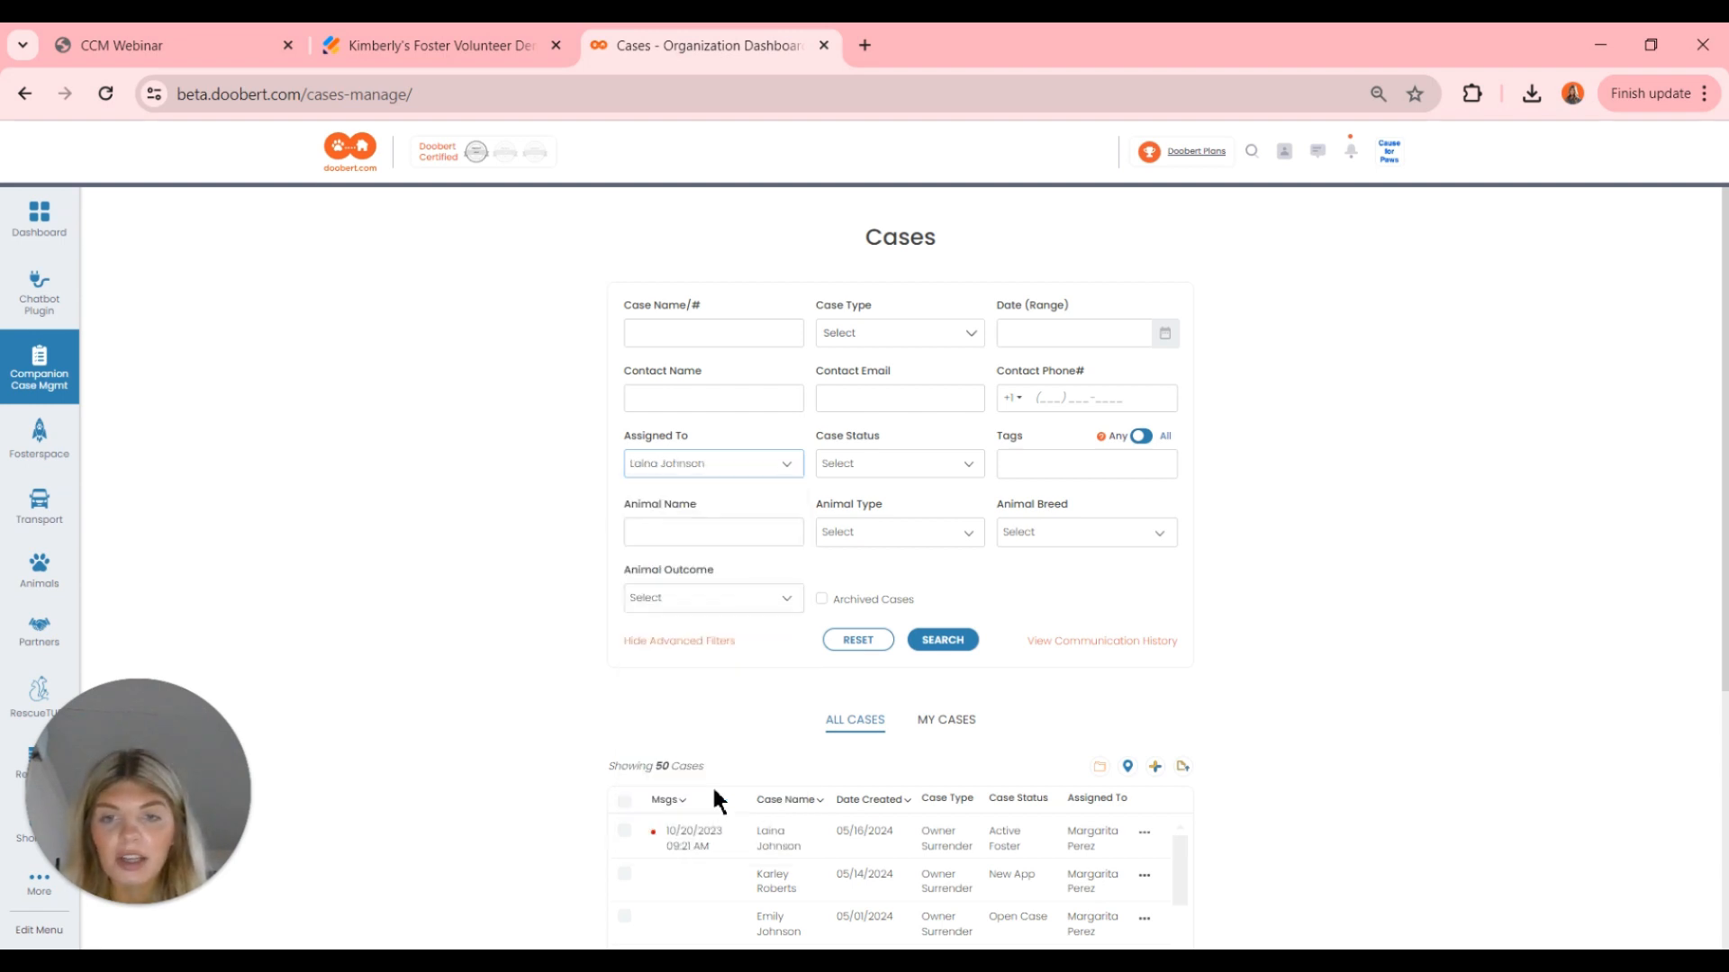
{"action": "left_click", "coordinate": [944, 639]}
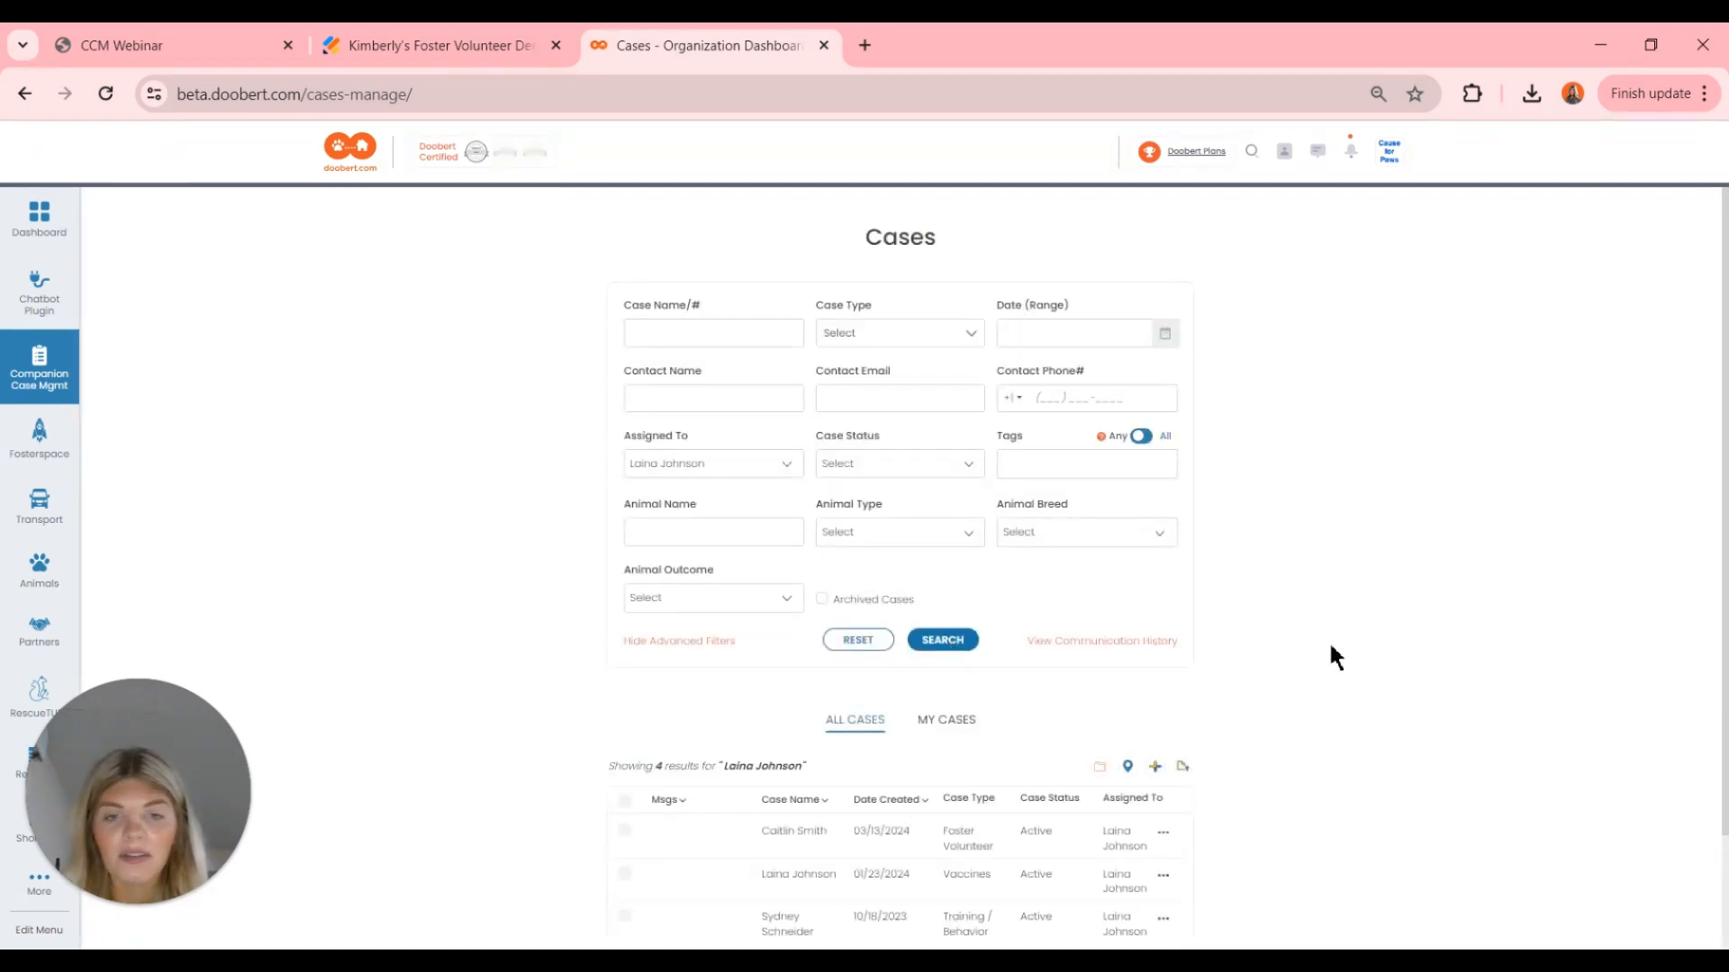
- Open the Rehome case from the filtered results and add the existing Large Dogs tag to it
{"action": "scroll", "coordinate": [1332, 648], "scroll_direction": "down", "scroll_amount": 2}
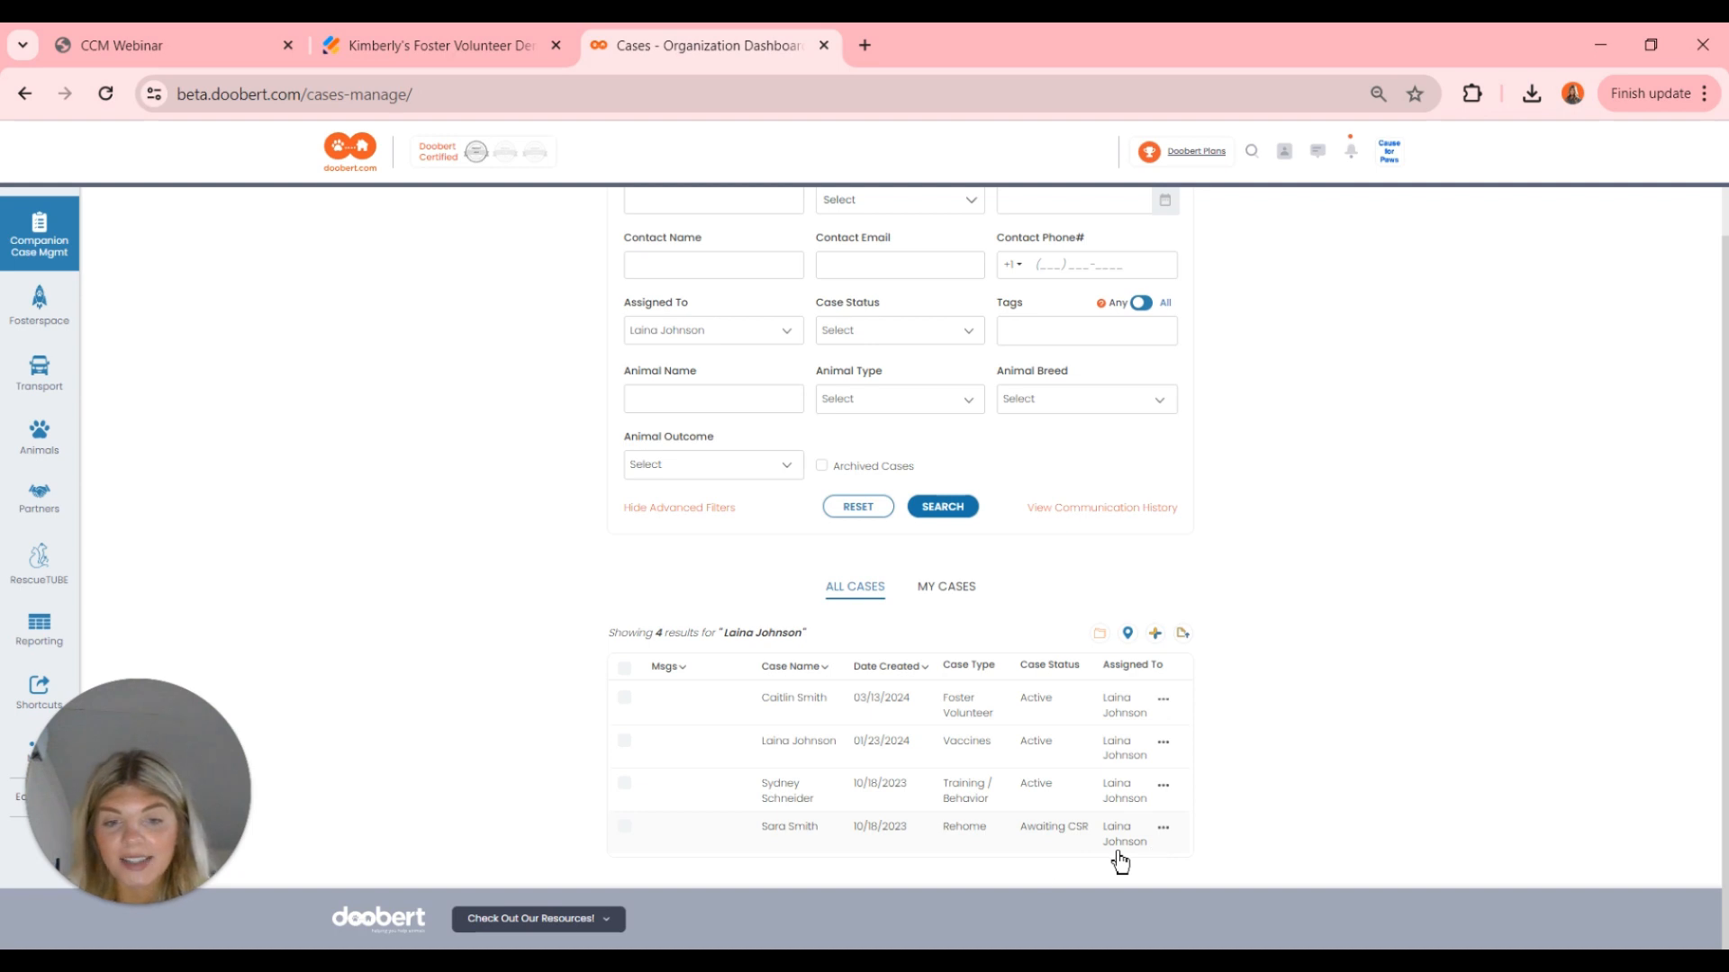
{"action": "left_click", "coordinate": [957, 848]}
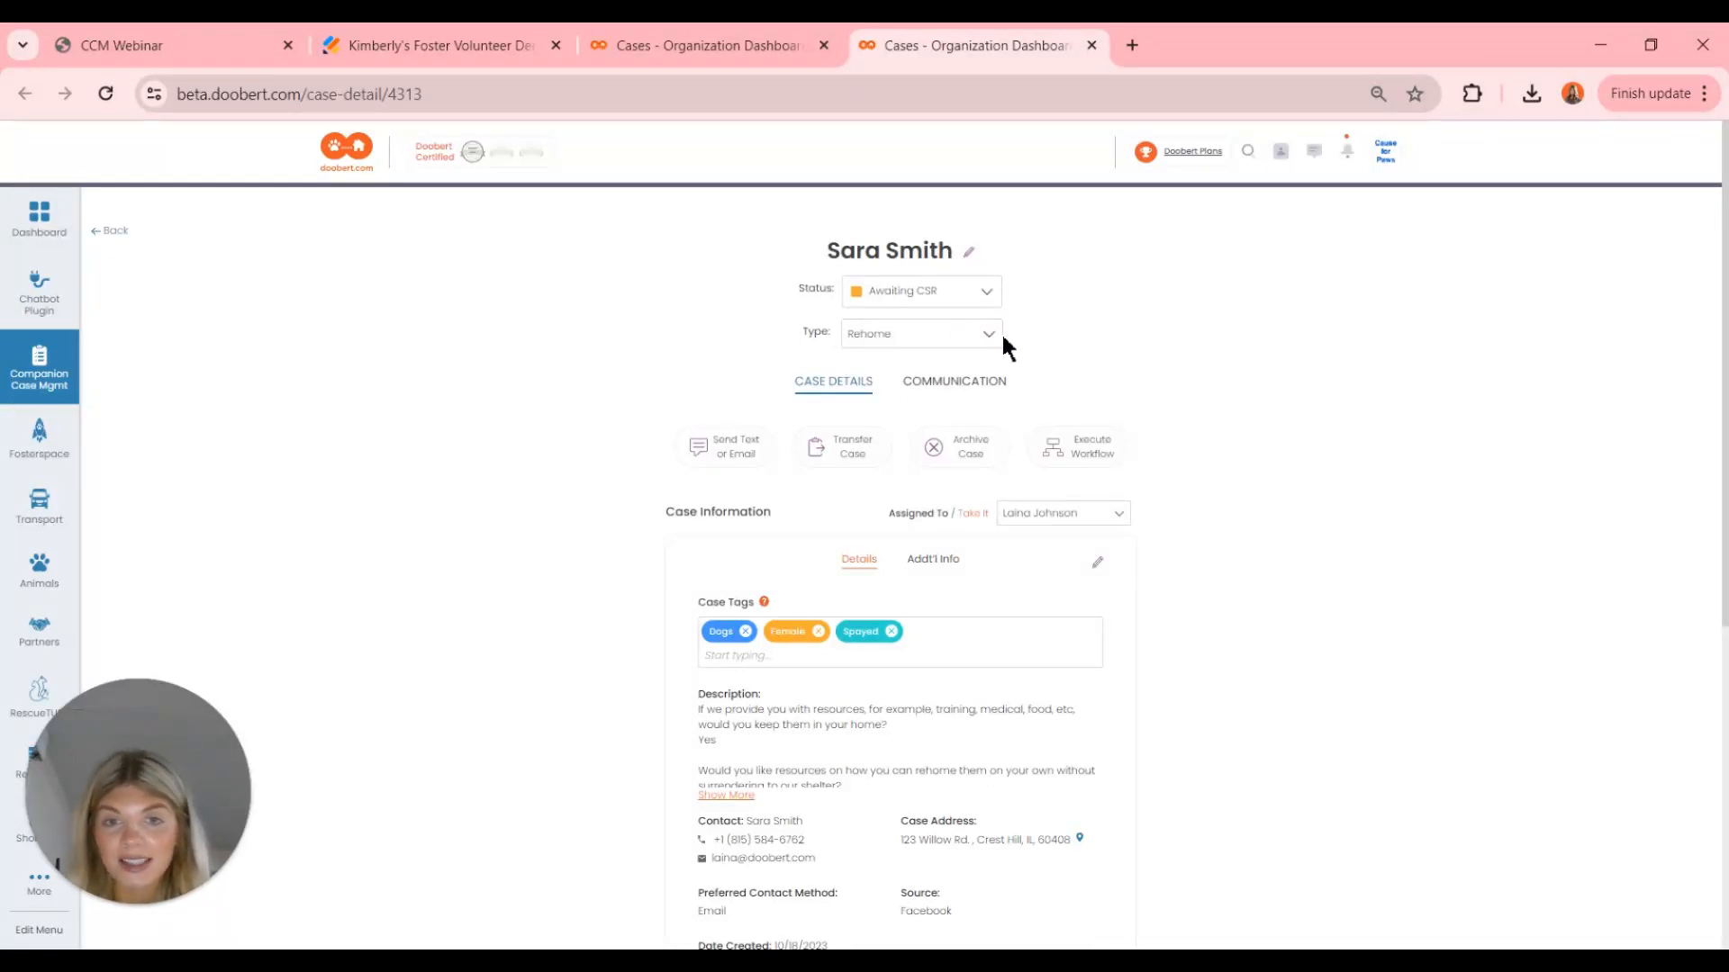
{"action": "scroll", "coordinate": [1001, 333], "scroll_direction": "down", "scroll_amount": 1}
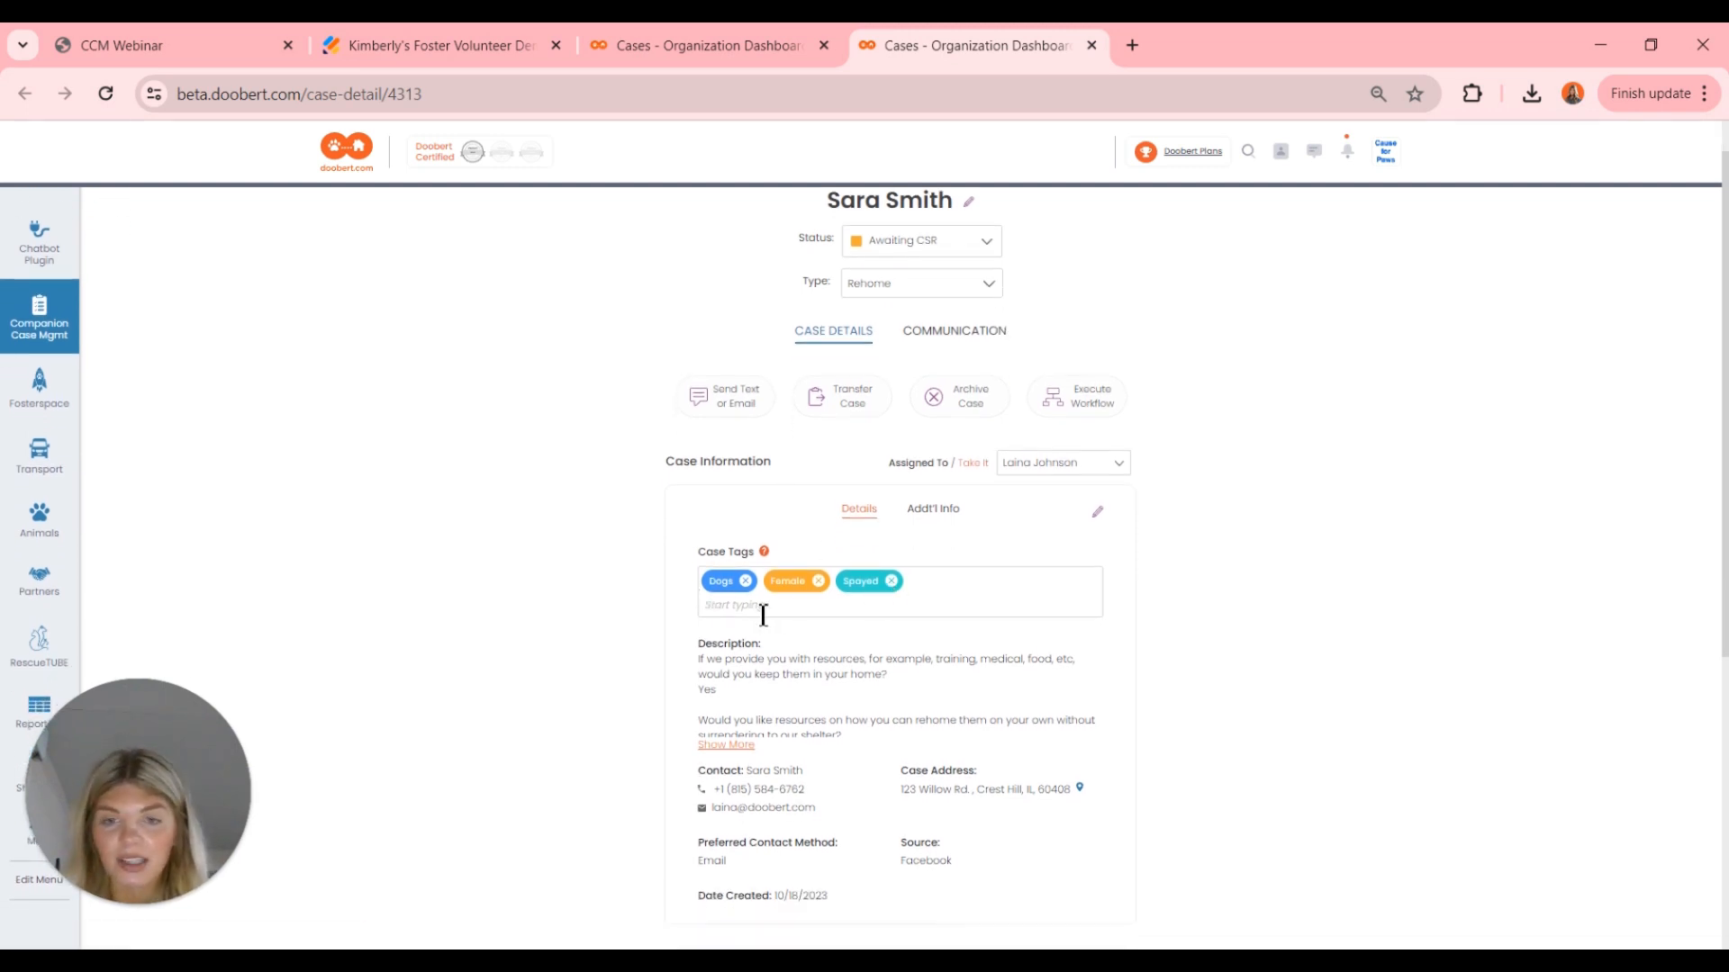
{"action": "left_click", "coordinate": [867, 616]}
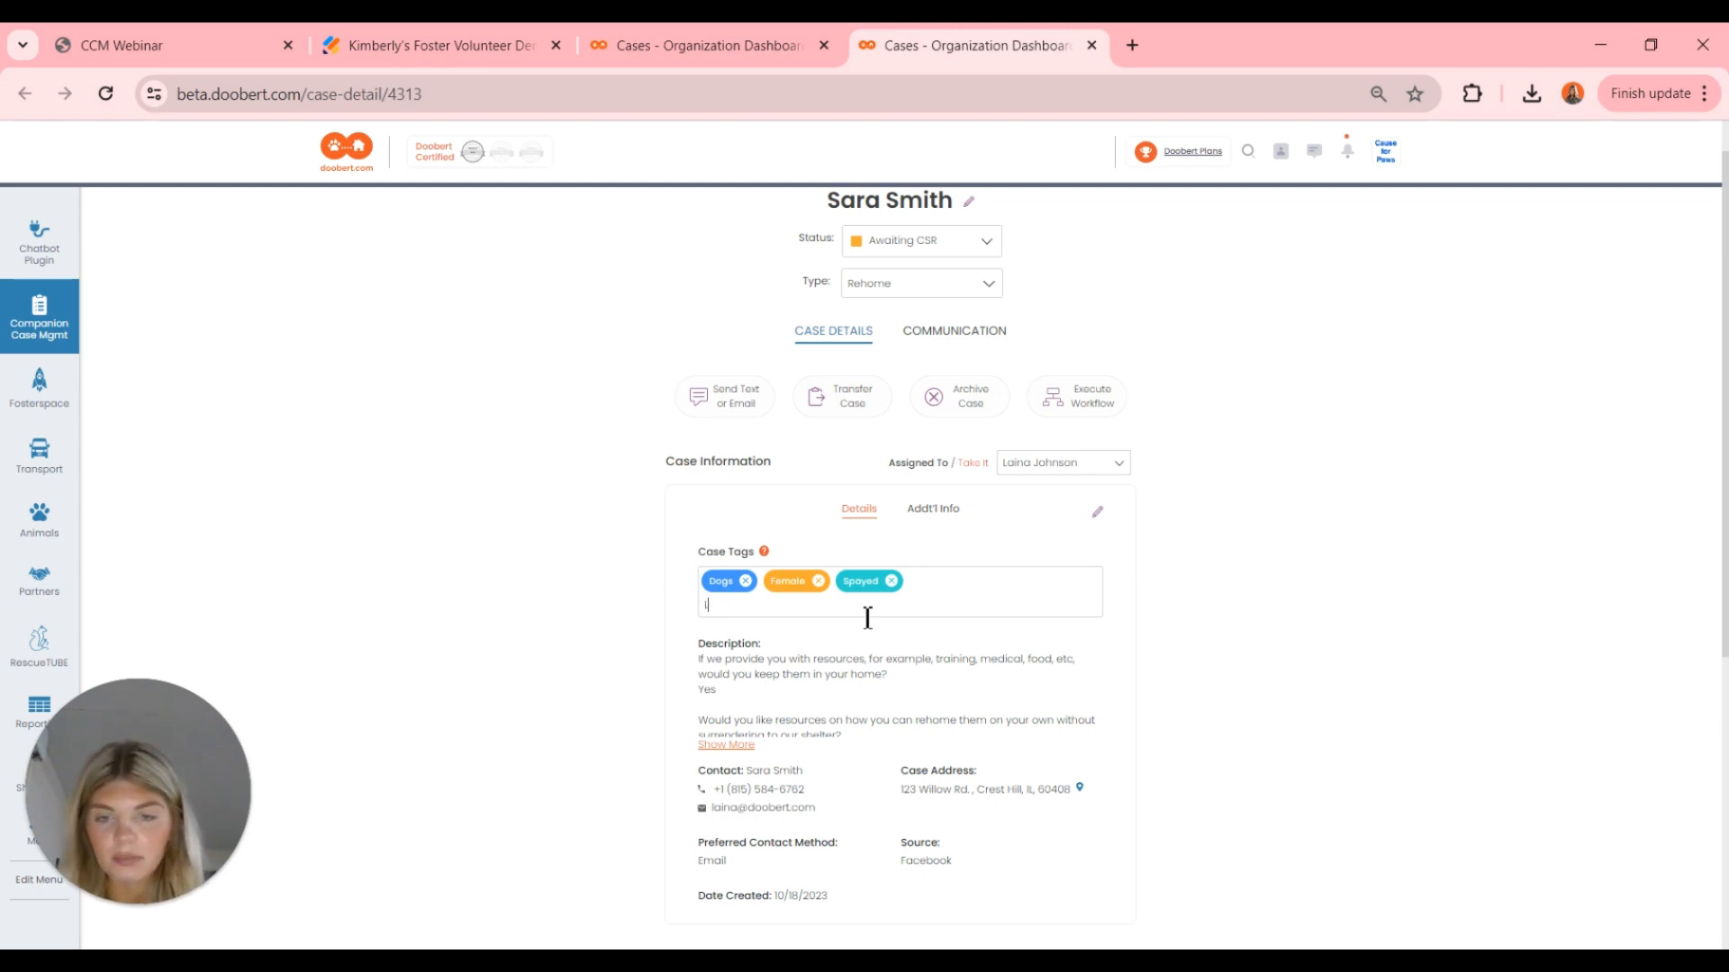
{"action": "type", "text": "Large"}
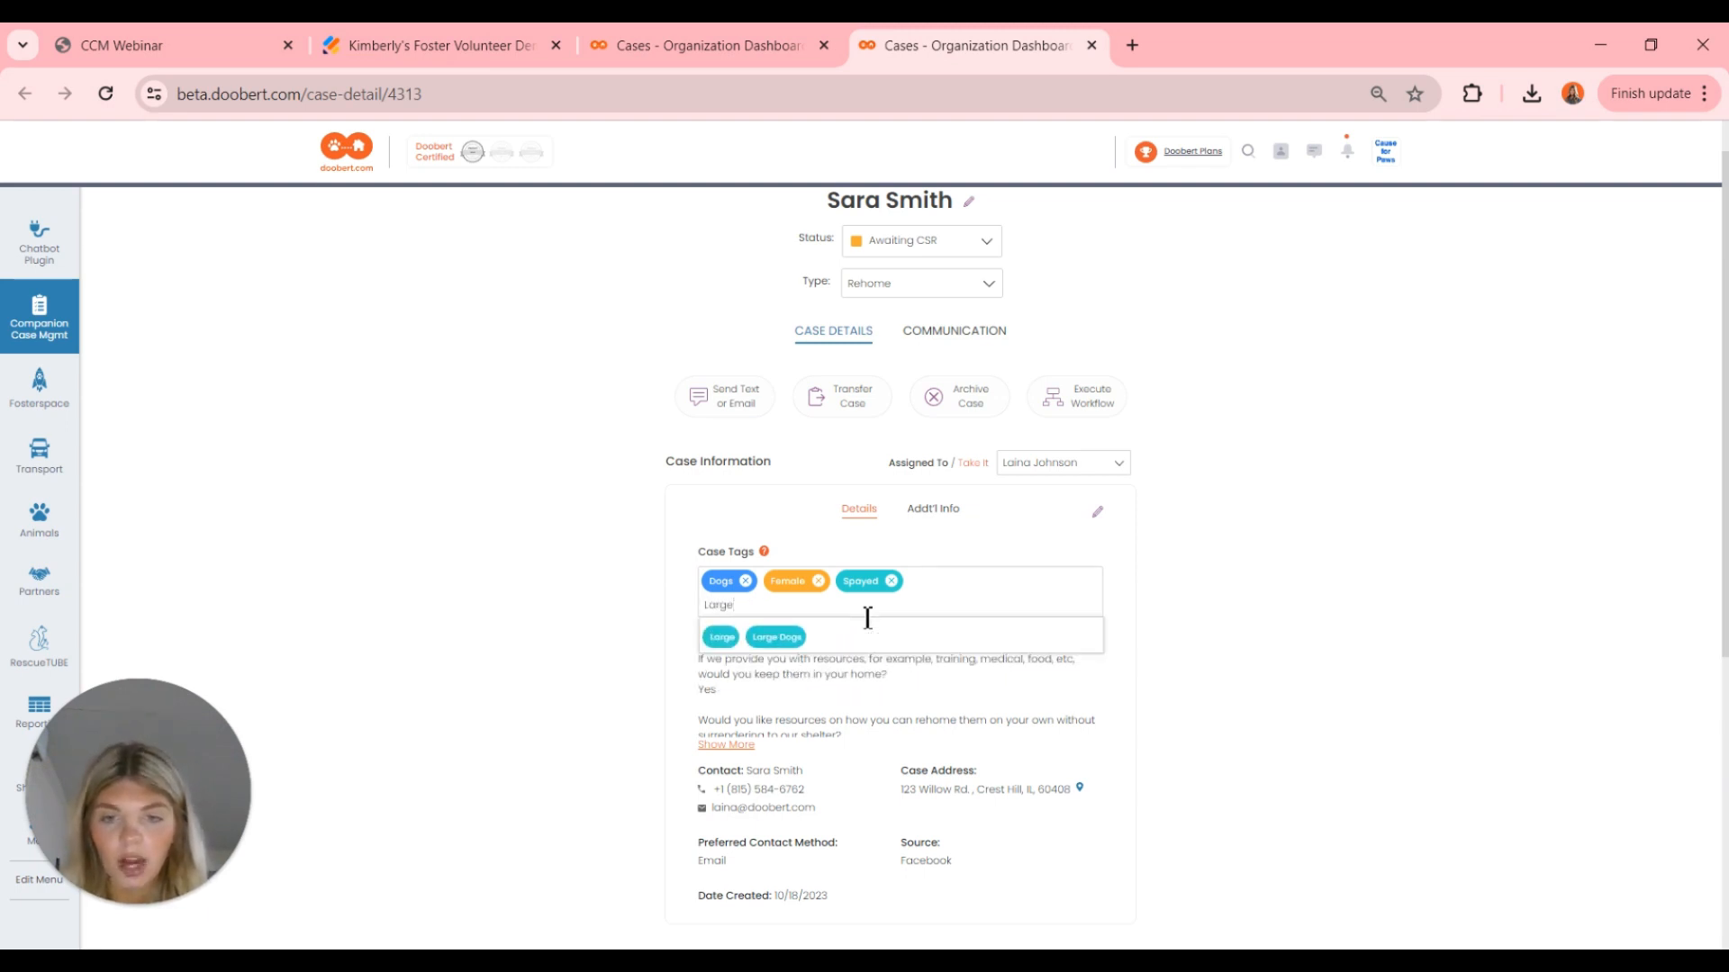
{"action": "left_click", "coordinate": [783, 637]}
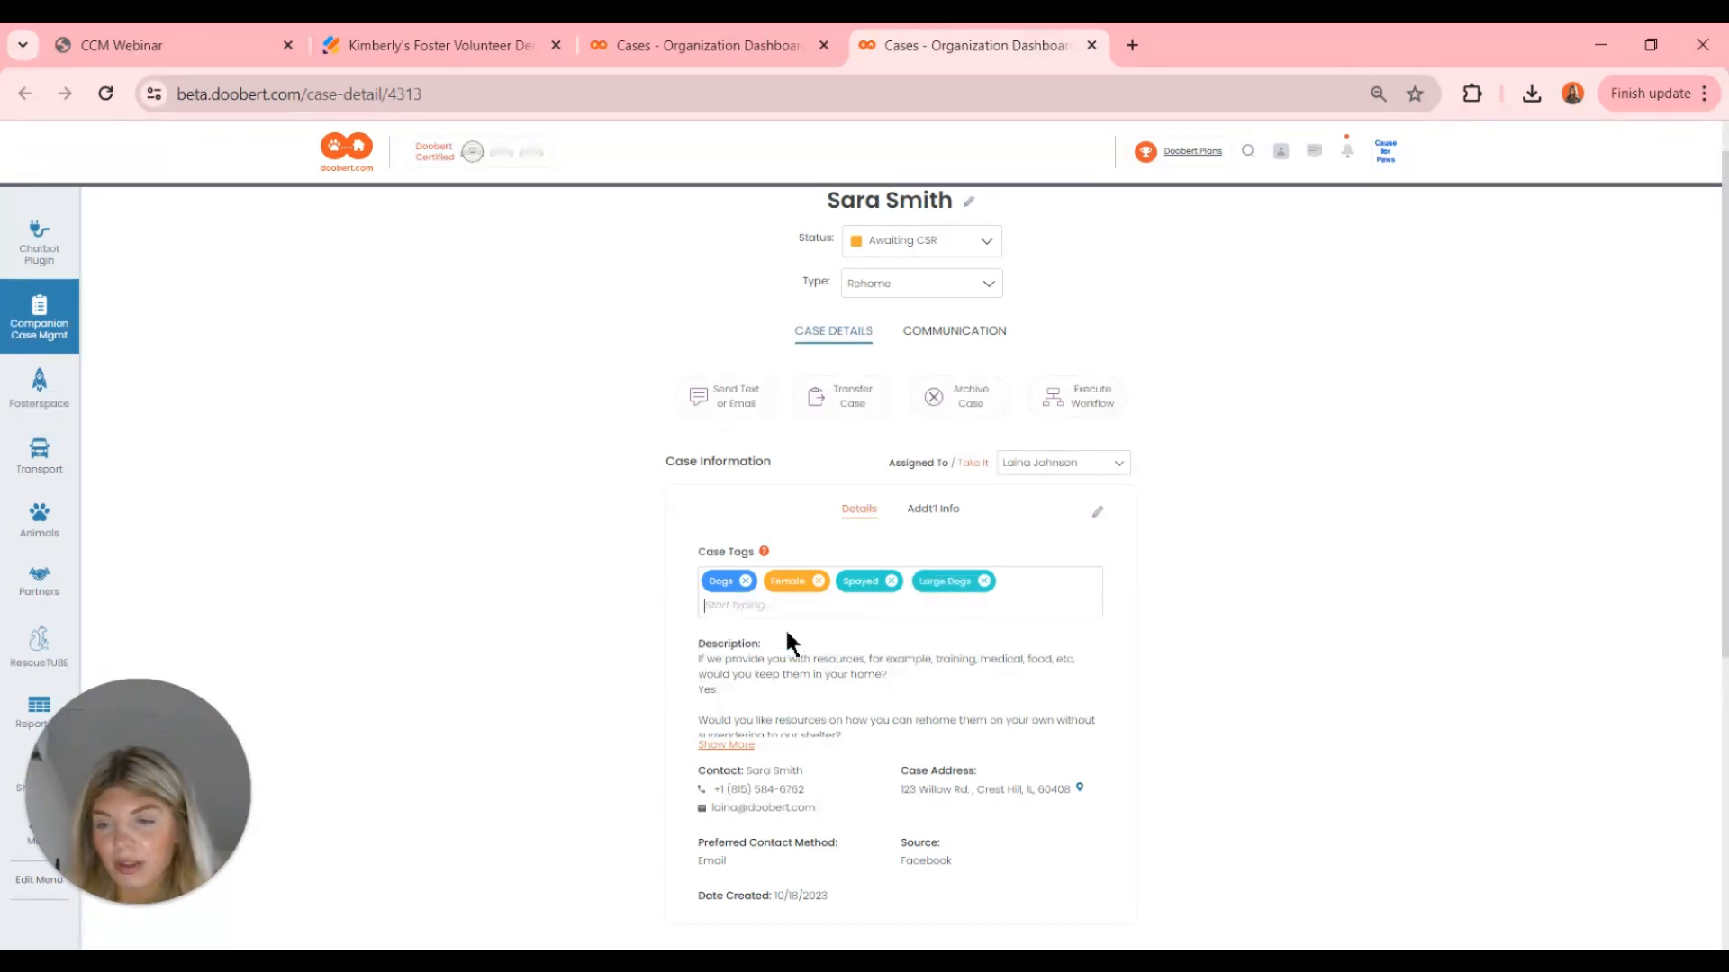
- Create a new coral-red case tag named No Cats and add it to the case
{"action": "left_click", "coordinate": [1011, 614]}
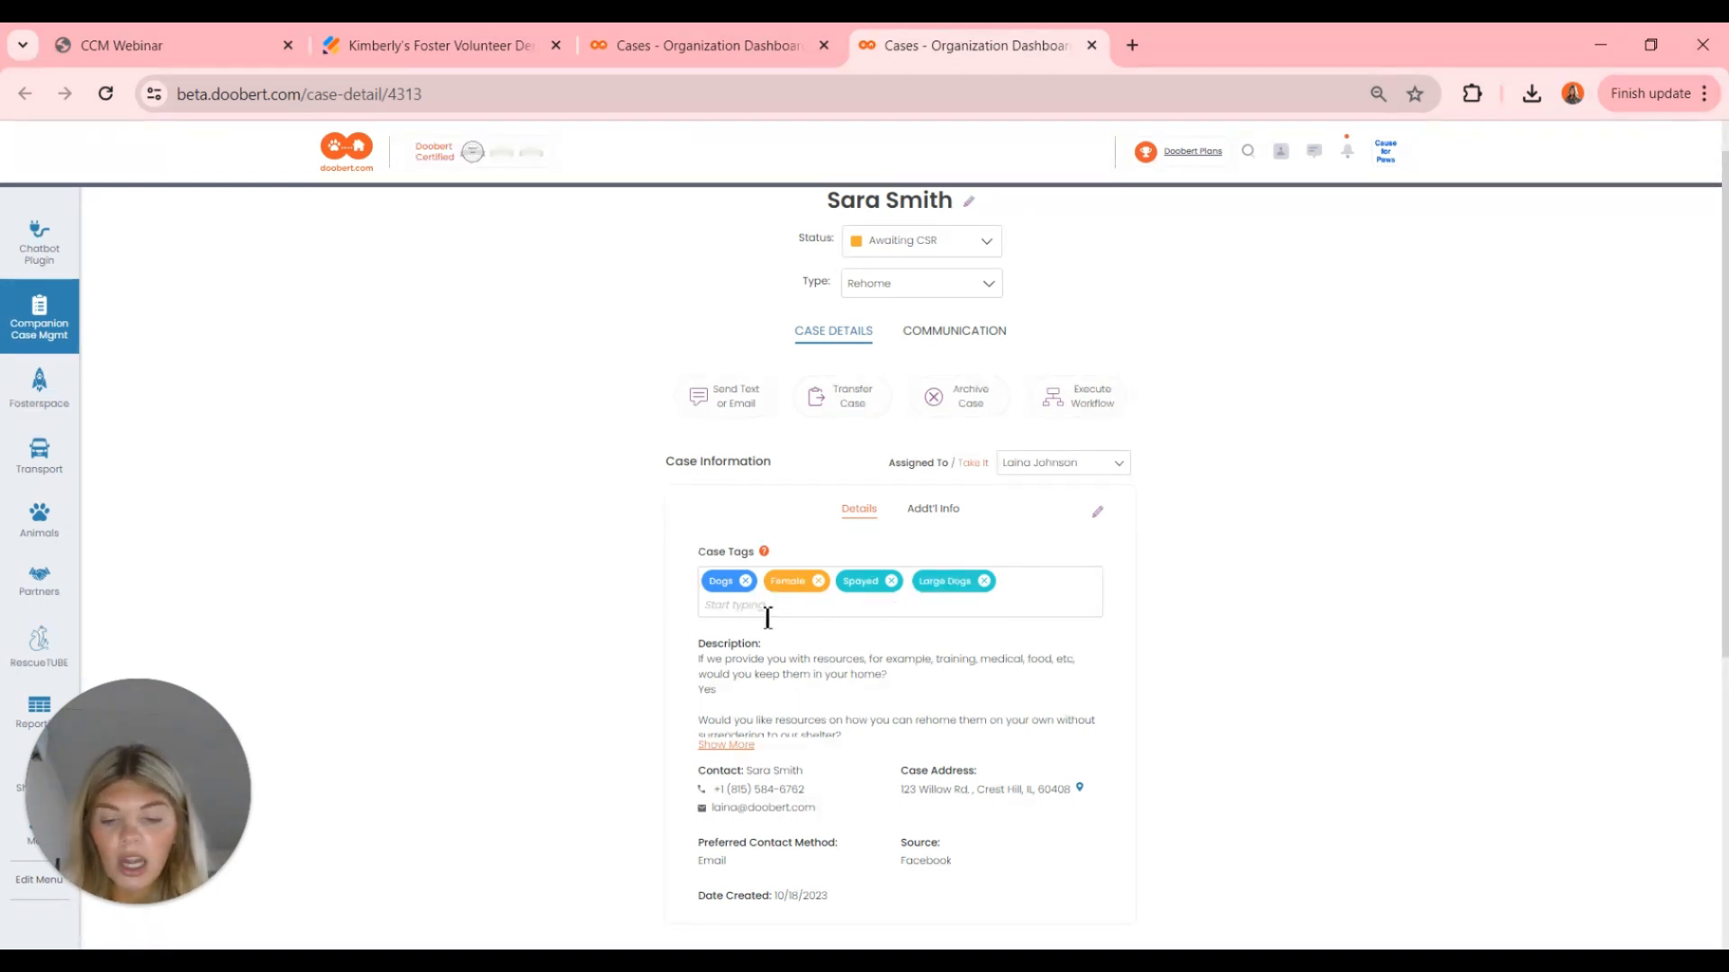
{"action": "type", "text": "No Cats"}
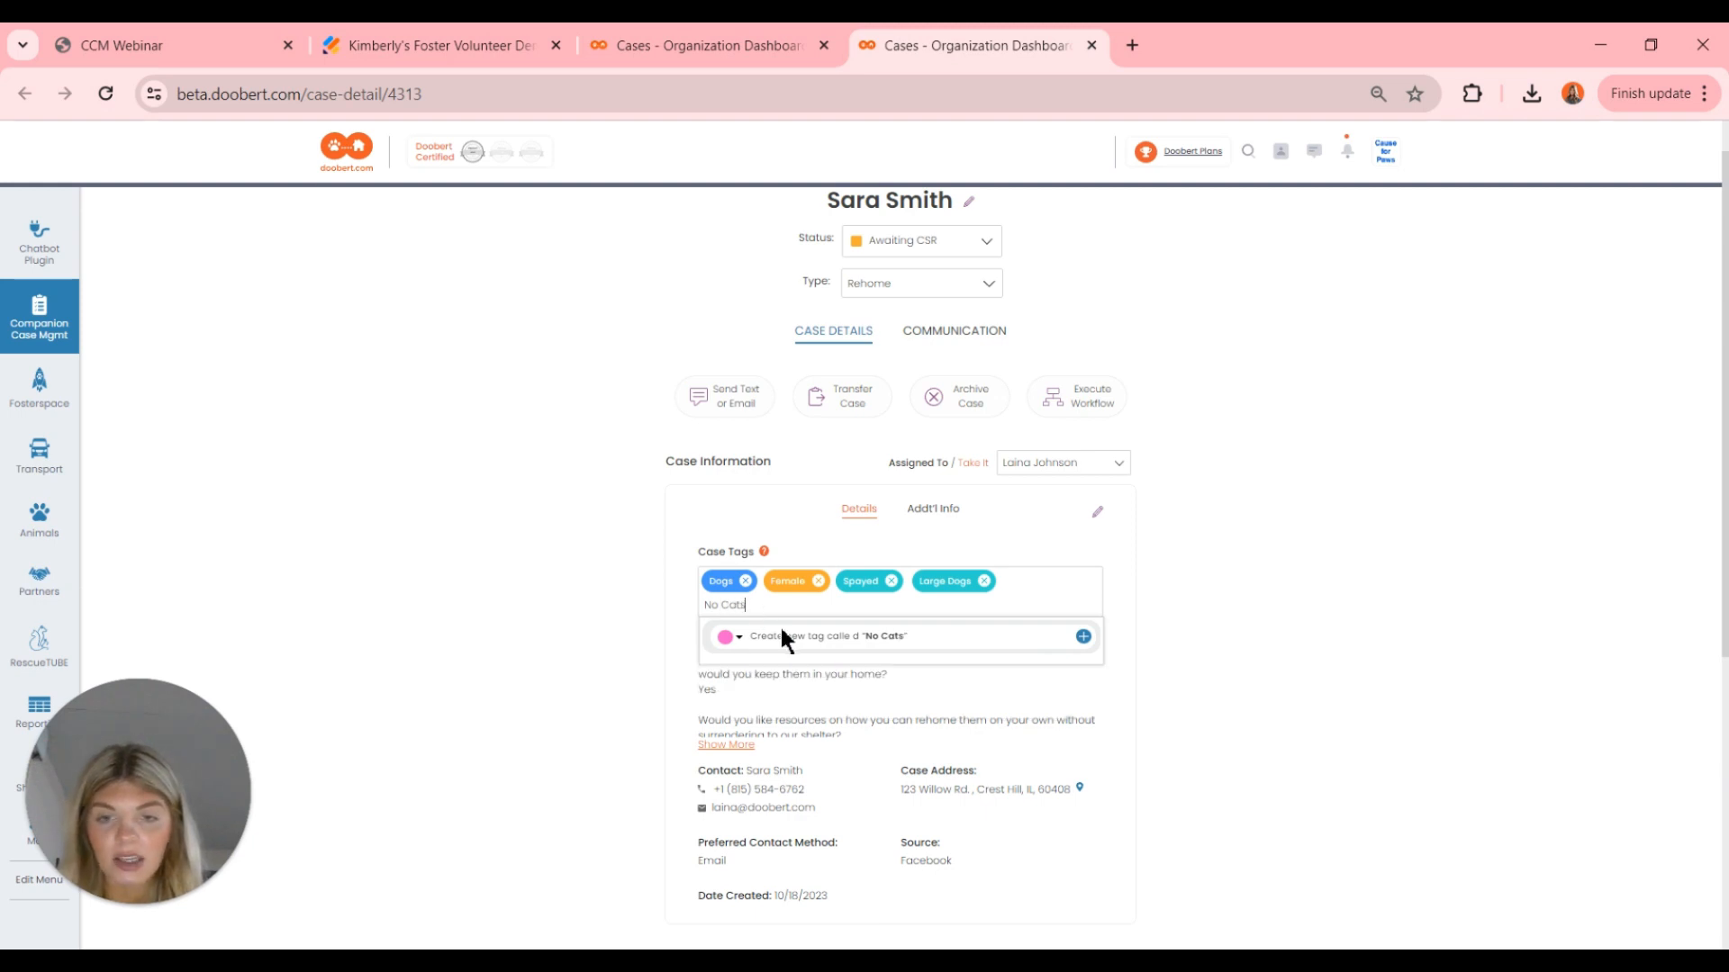
{"action": "left_click", "coordinate": [740, 637]}
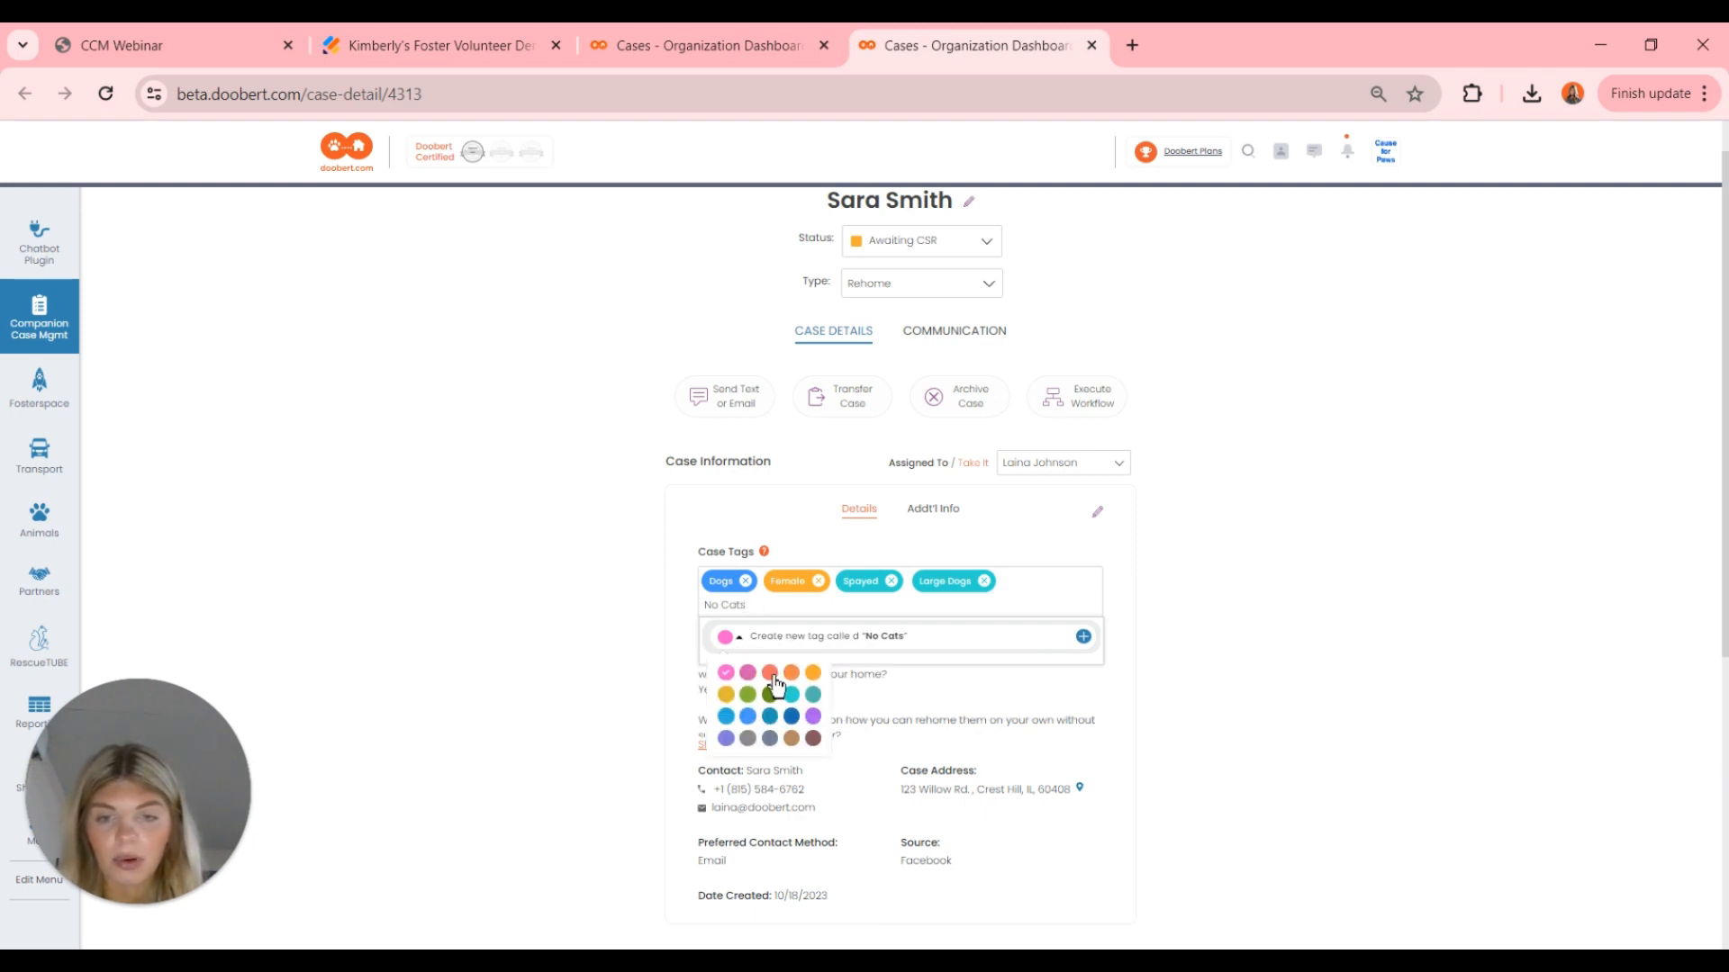
{"action": "left_click", "coordinate": [771, 674]}
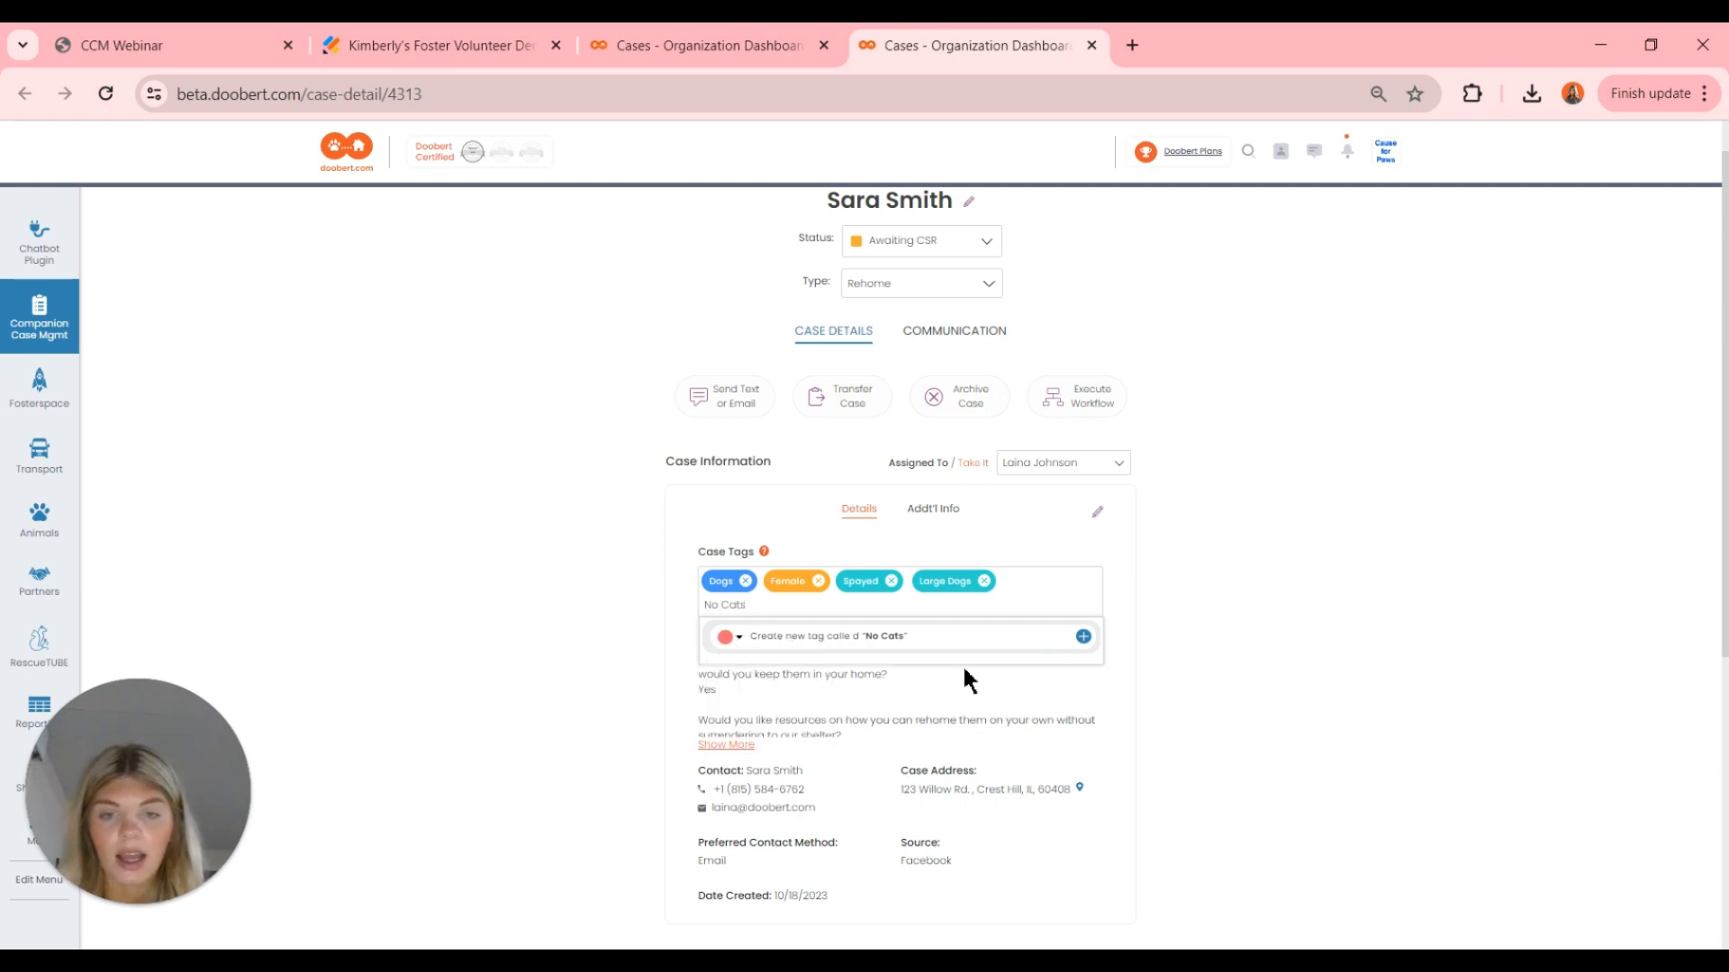
{"action": "left_click", "coordinate": [1083, 638]}
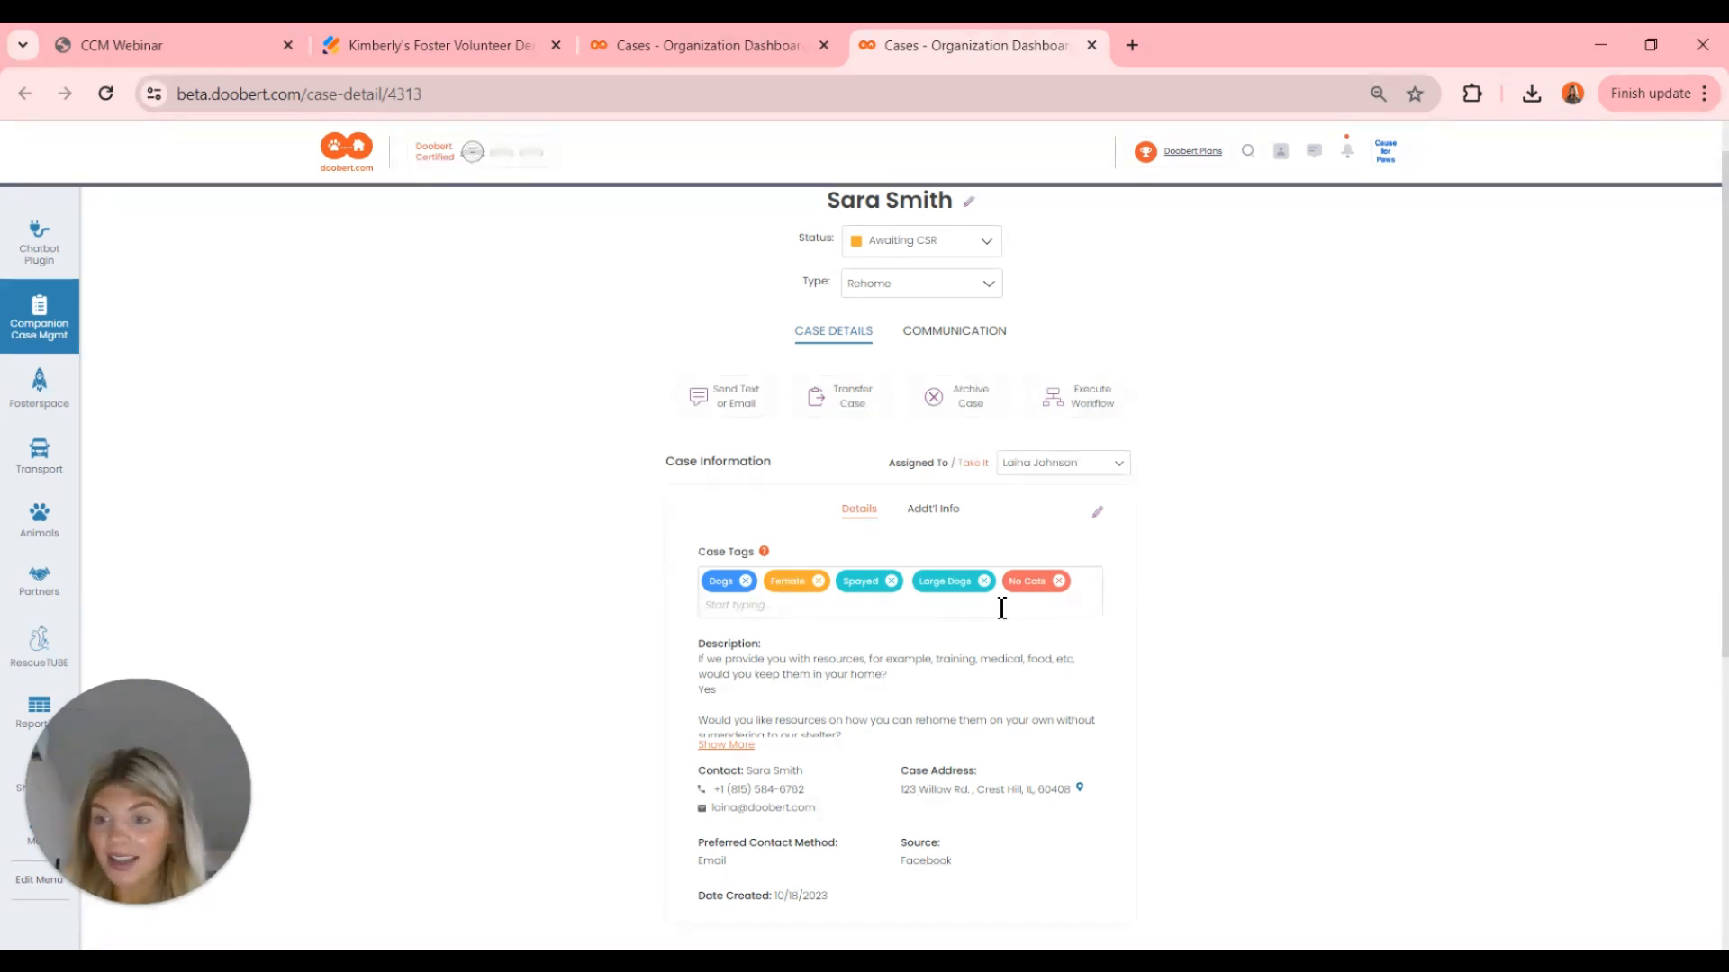
- Expand the full case description and review the contact details, case address and Animals section
{"action": "scroll", "coordinate": [981, 618], "scroll_direction": "down", "scroll_amount": 2}
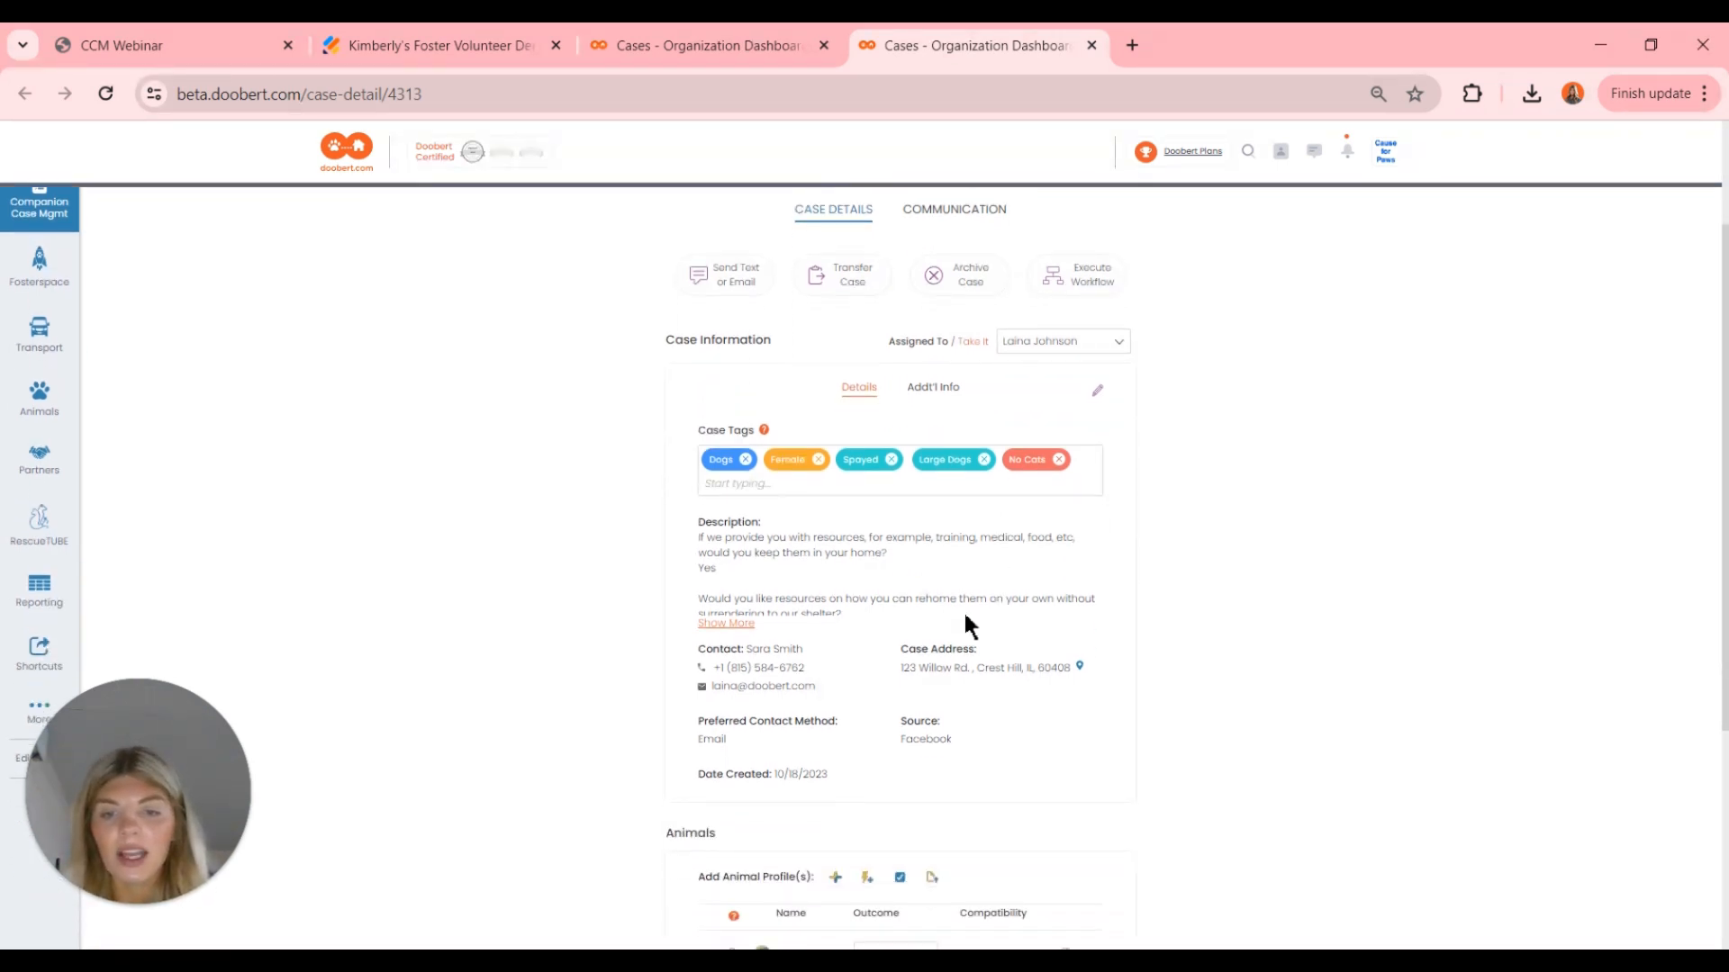
{"action": "left_click", "coordinate": [745, 628]}
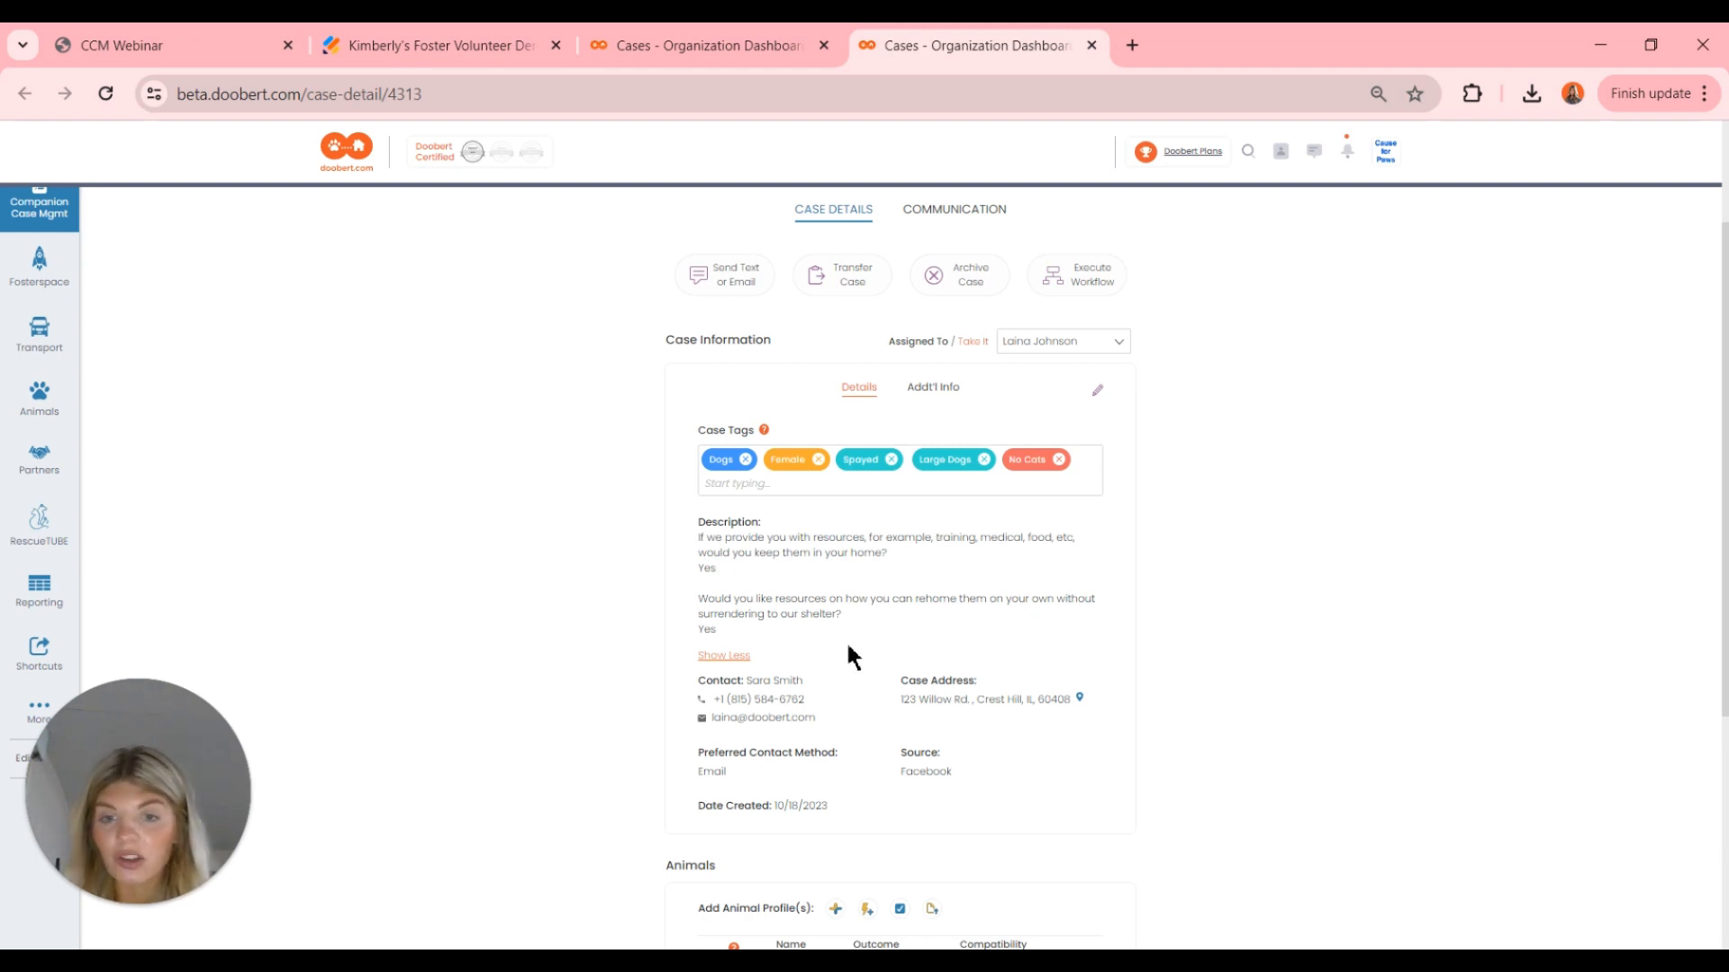
{"action": "scroll", "coordinate": [849, 648], "scroll_direction": "down", "scroll_amount": 1}
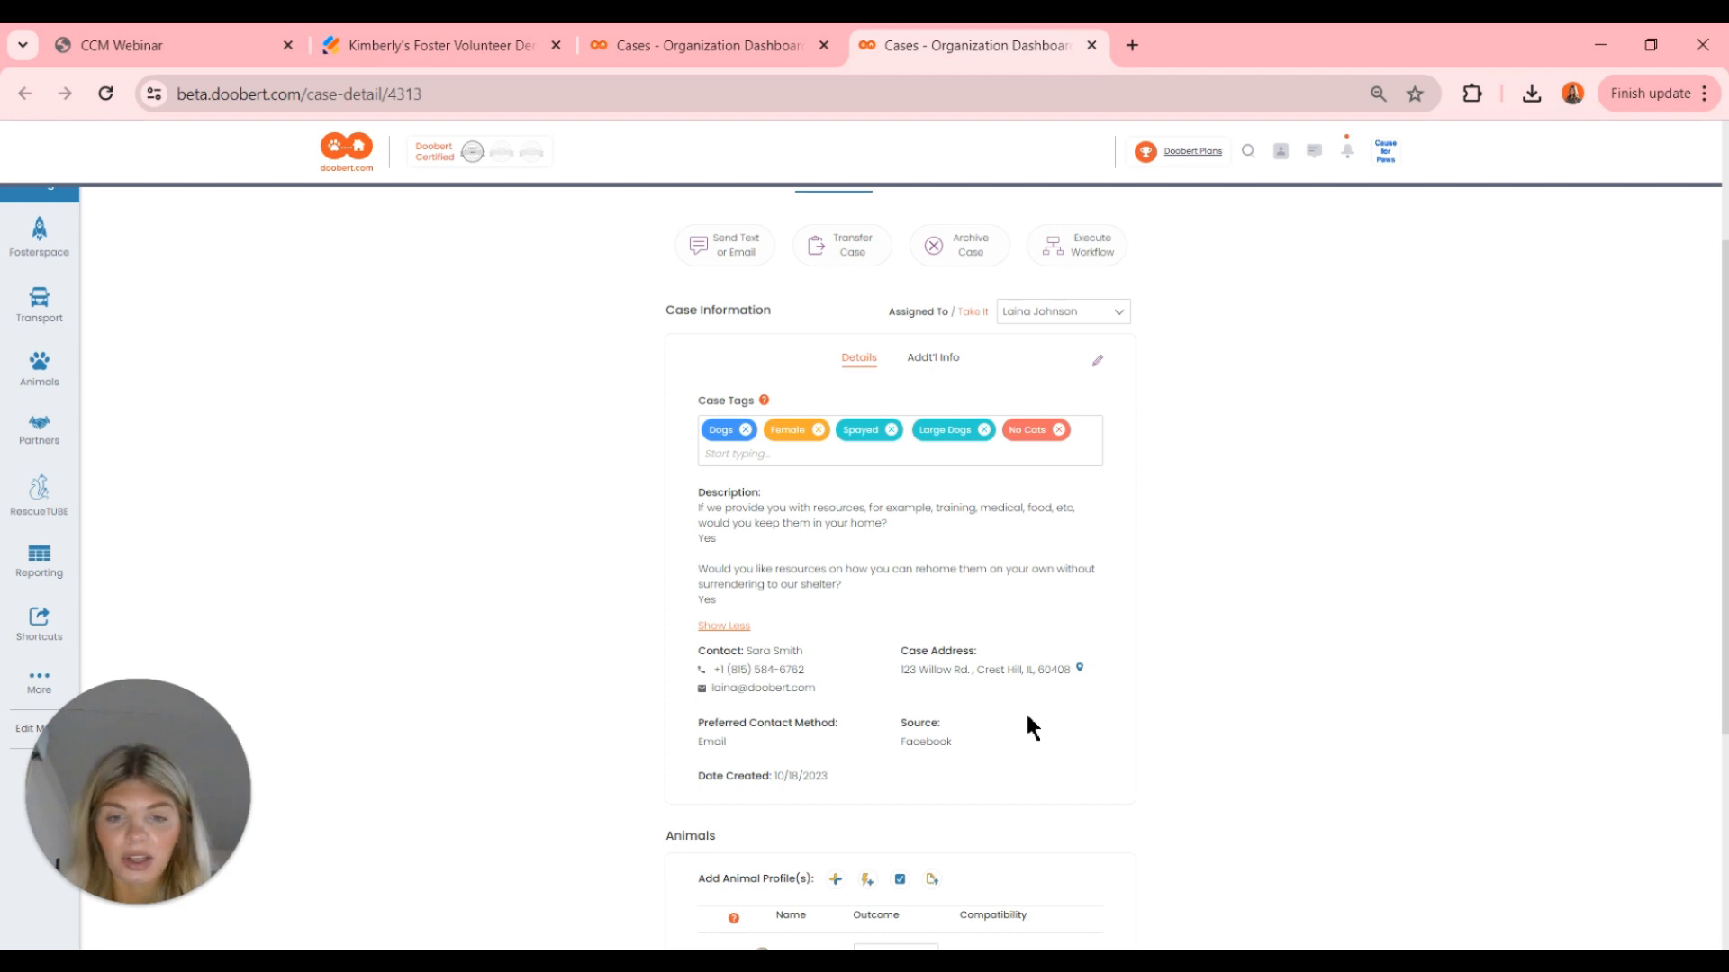
{"action": "scroll", "coordinate": [1027, 718], "scroll_direction": "down", "scroll_amount": 2}
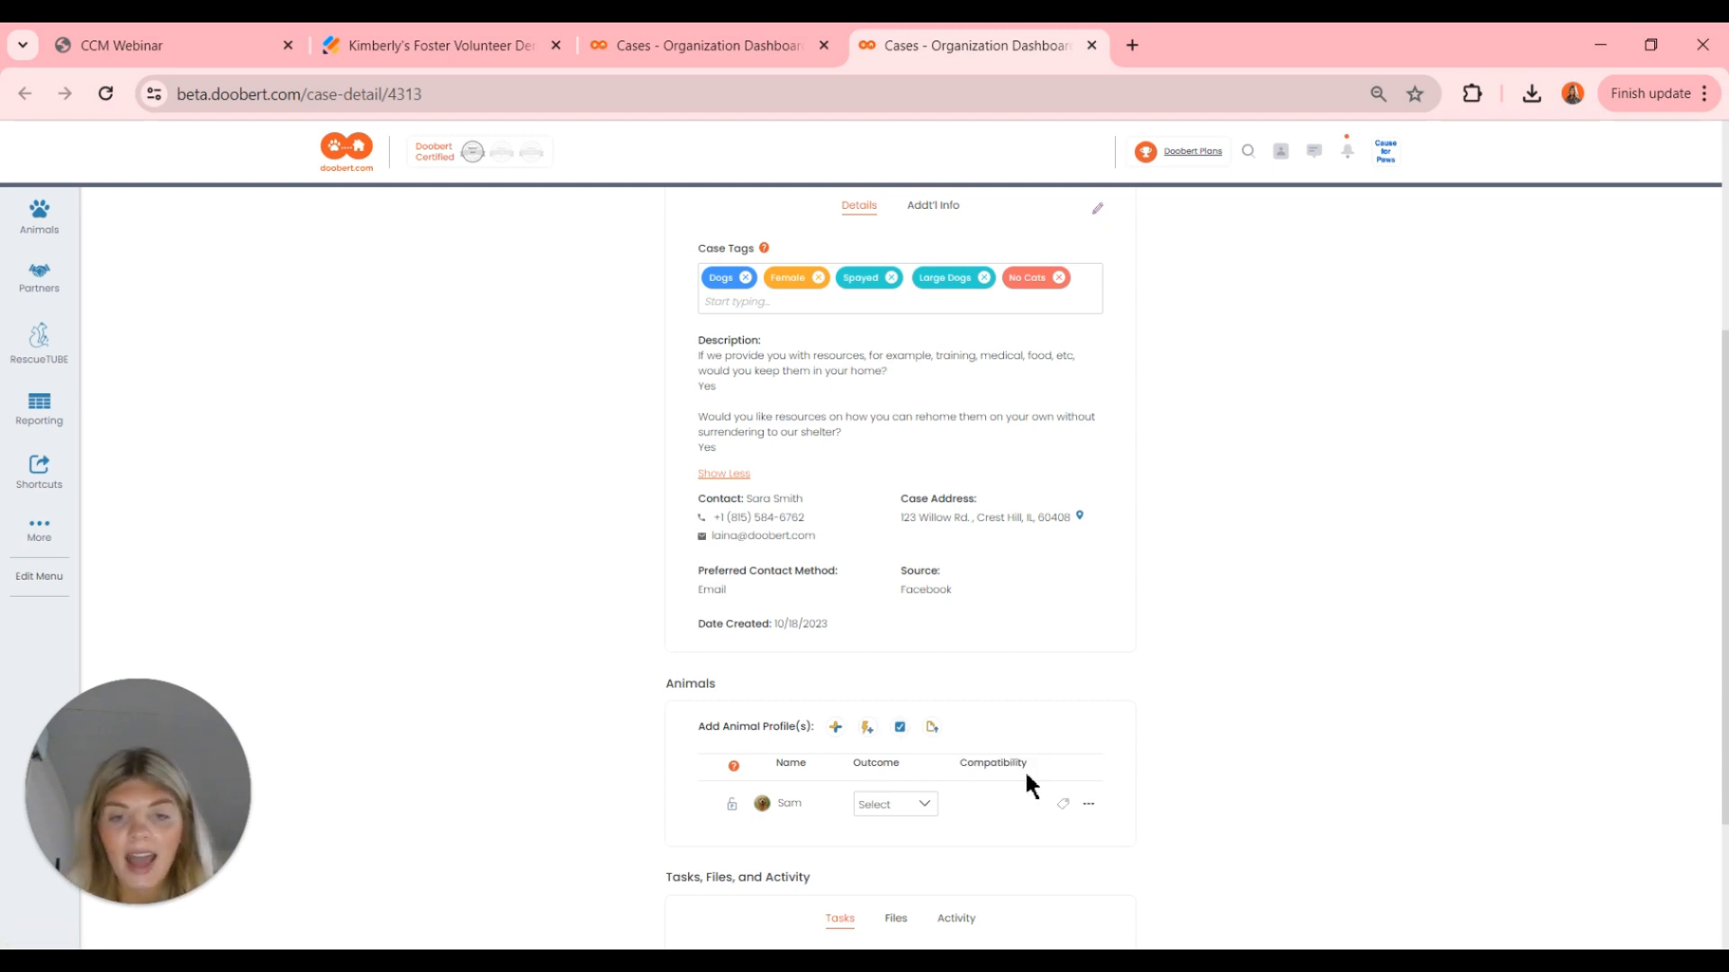
{"action": "scroll", "coordinate": [1026, 775], "scroll_direction": "down", "scroll_amount": 1}
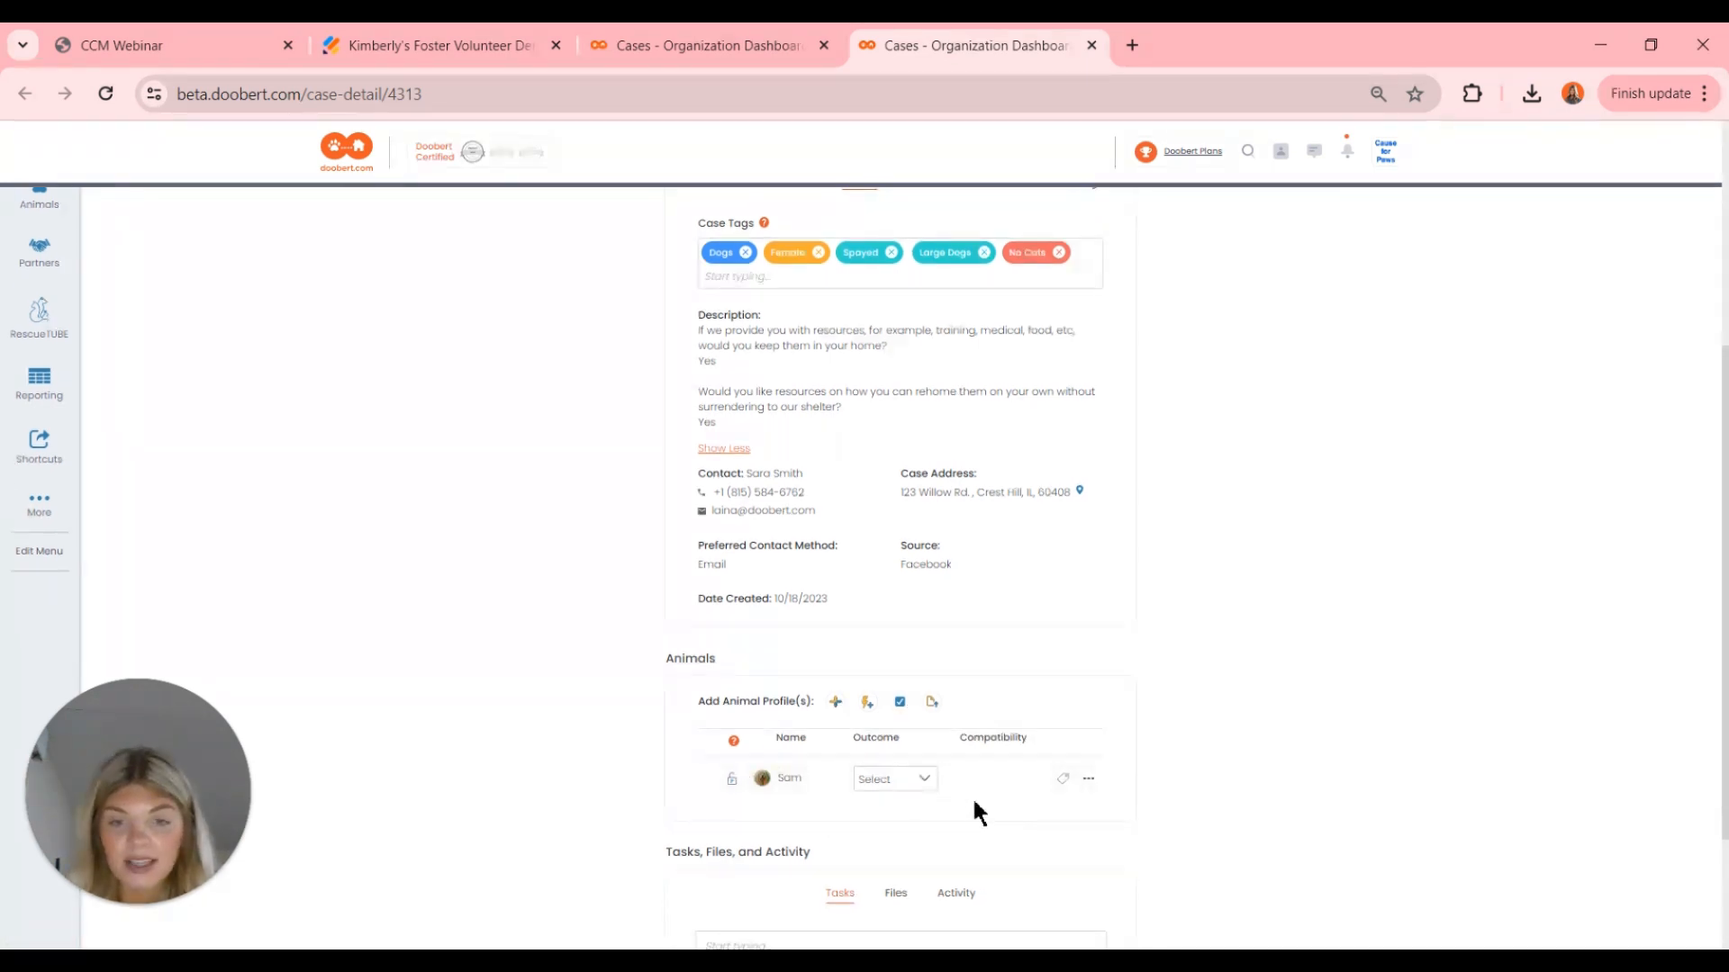
- Open the profile of the case's dog Sam for editing and review its general information, including the advanced status and intake fields
{"action": "left_click", "coordinate": [1090, 788]}
{"action": "left_click", "coordinate": [1069, 841]}
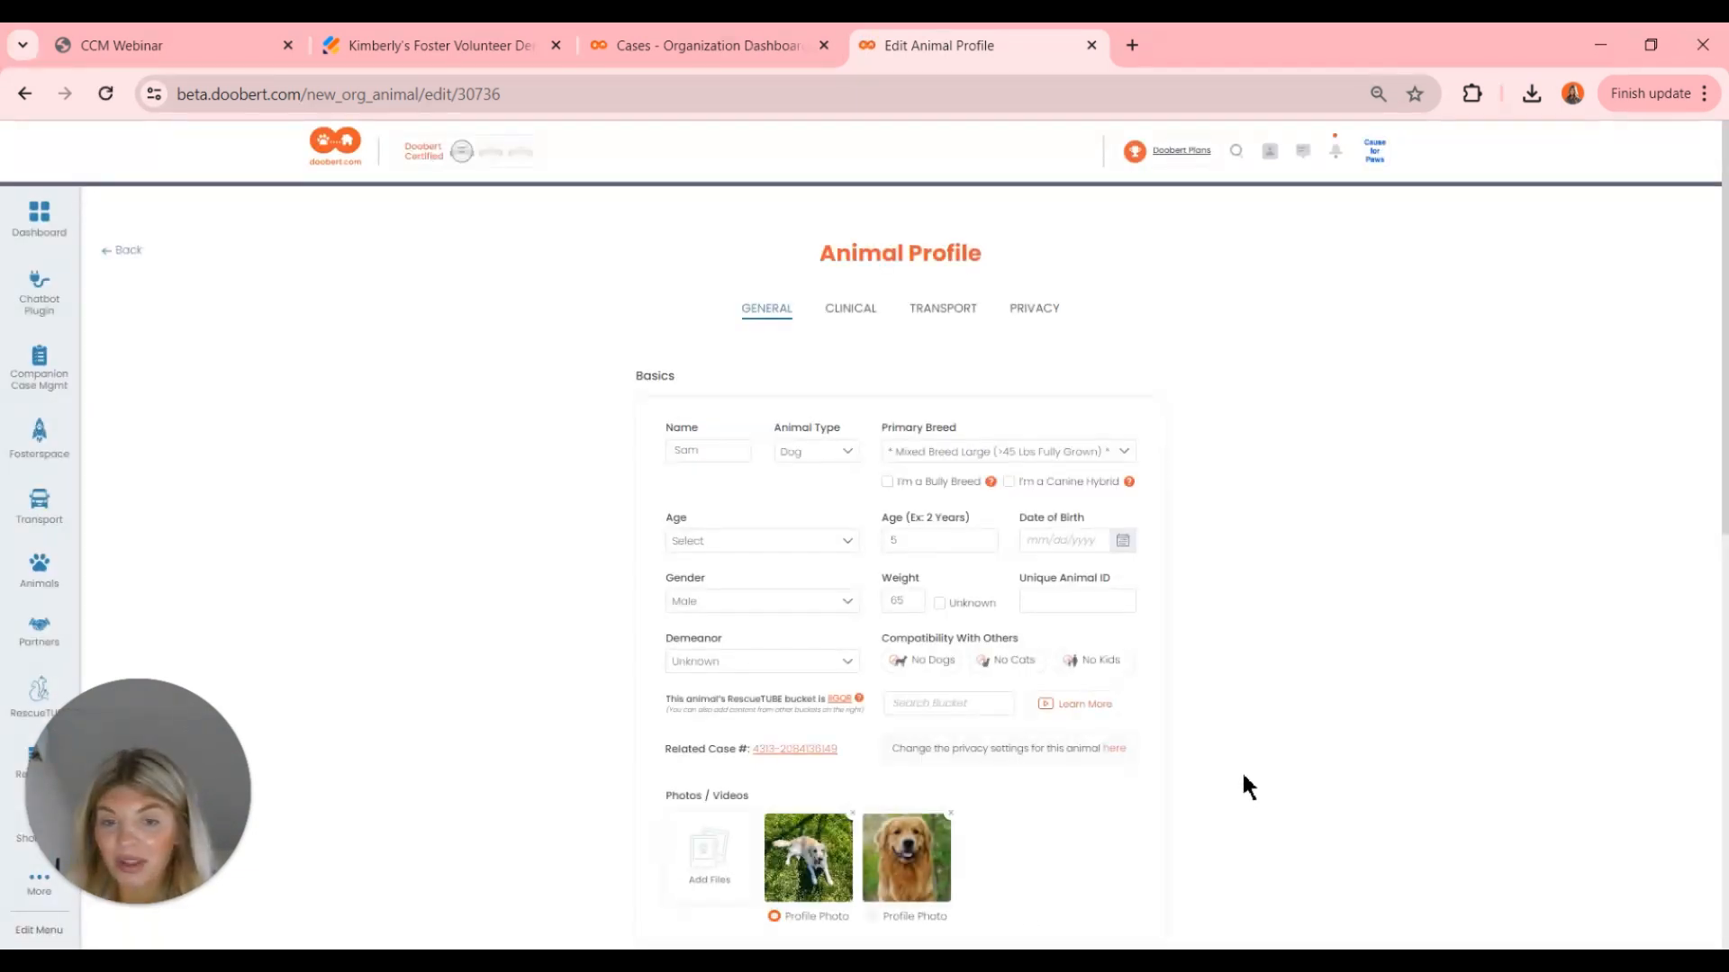
{"action": "scroll", "coordinate": [1243, 776], "scroll_direction": "down", "scroll_amount": 7}
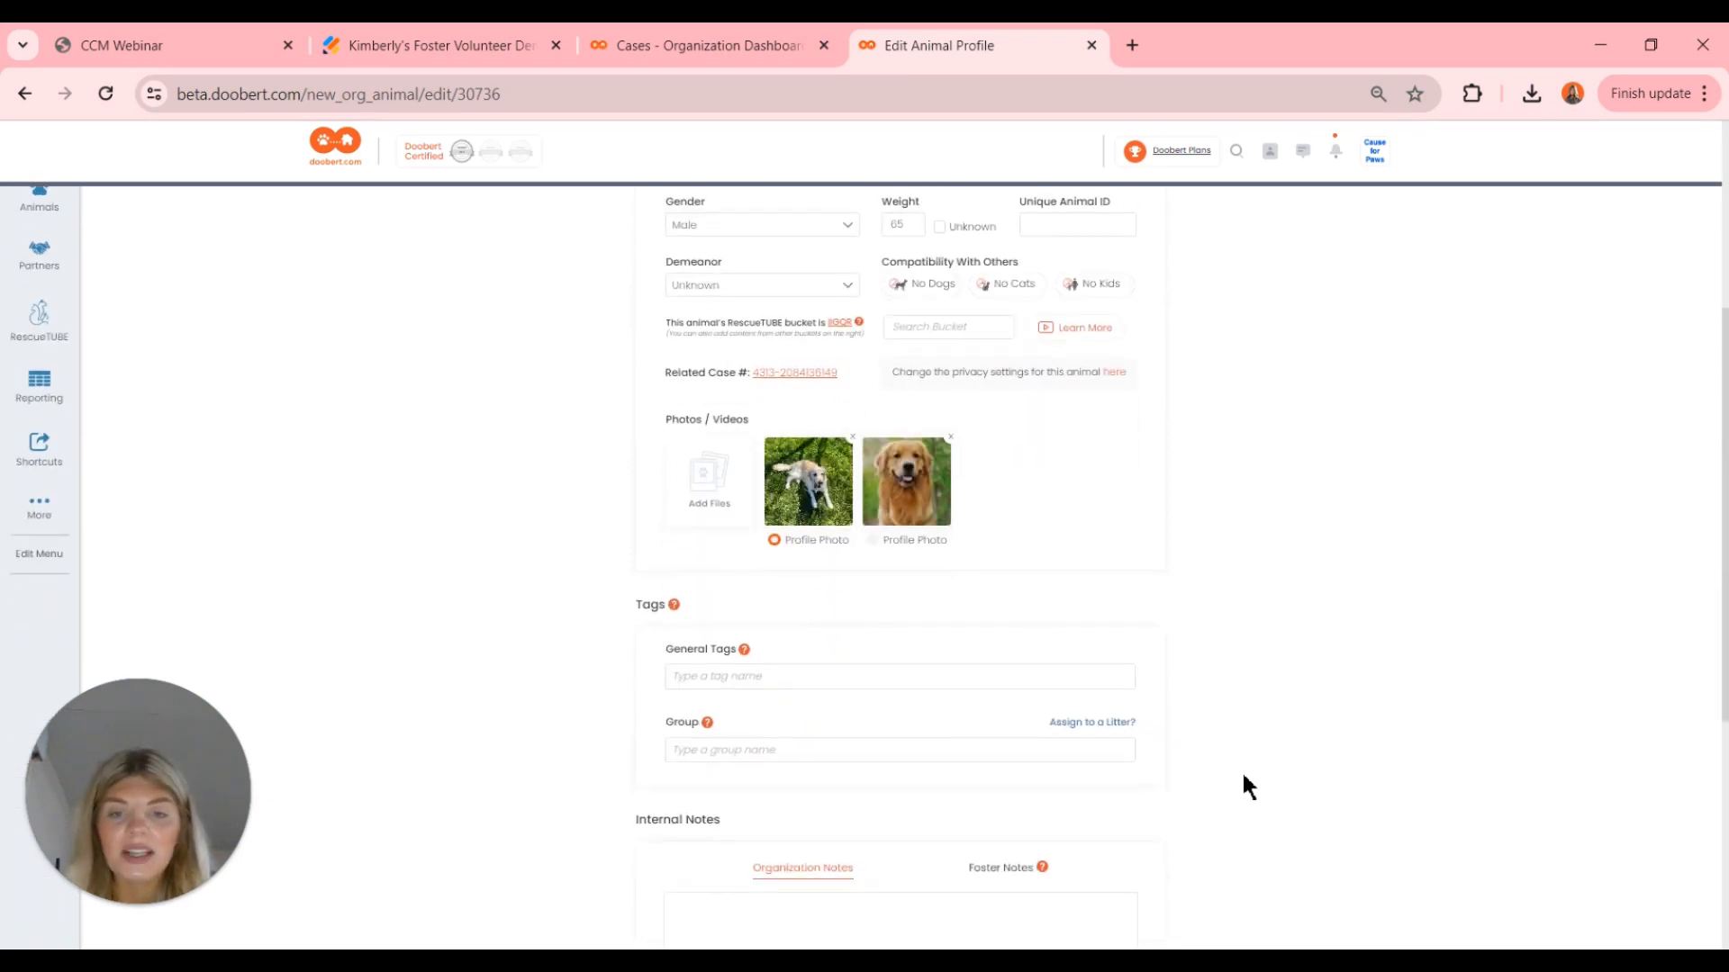
{"action": "scroll", "coordinate": [1242, 787], "scroll_direction": "down", "scroll_amount": 2}
{"action": "left_click", "coordinate": [920, 792]}
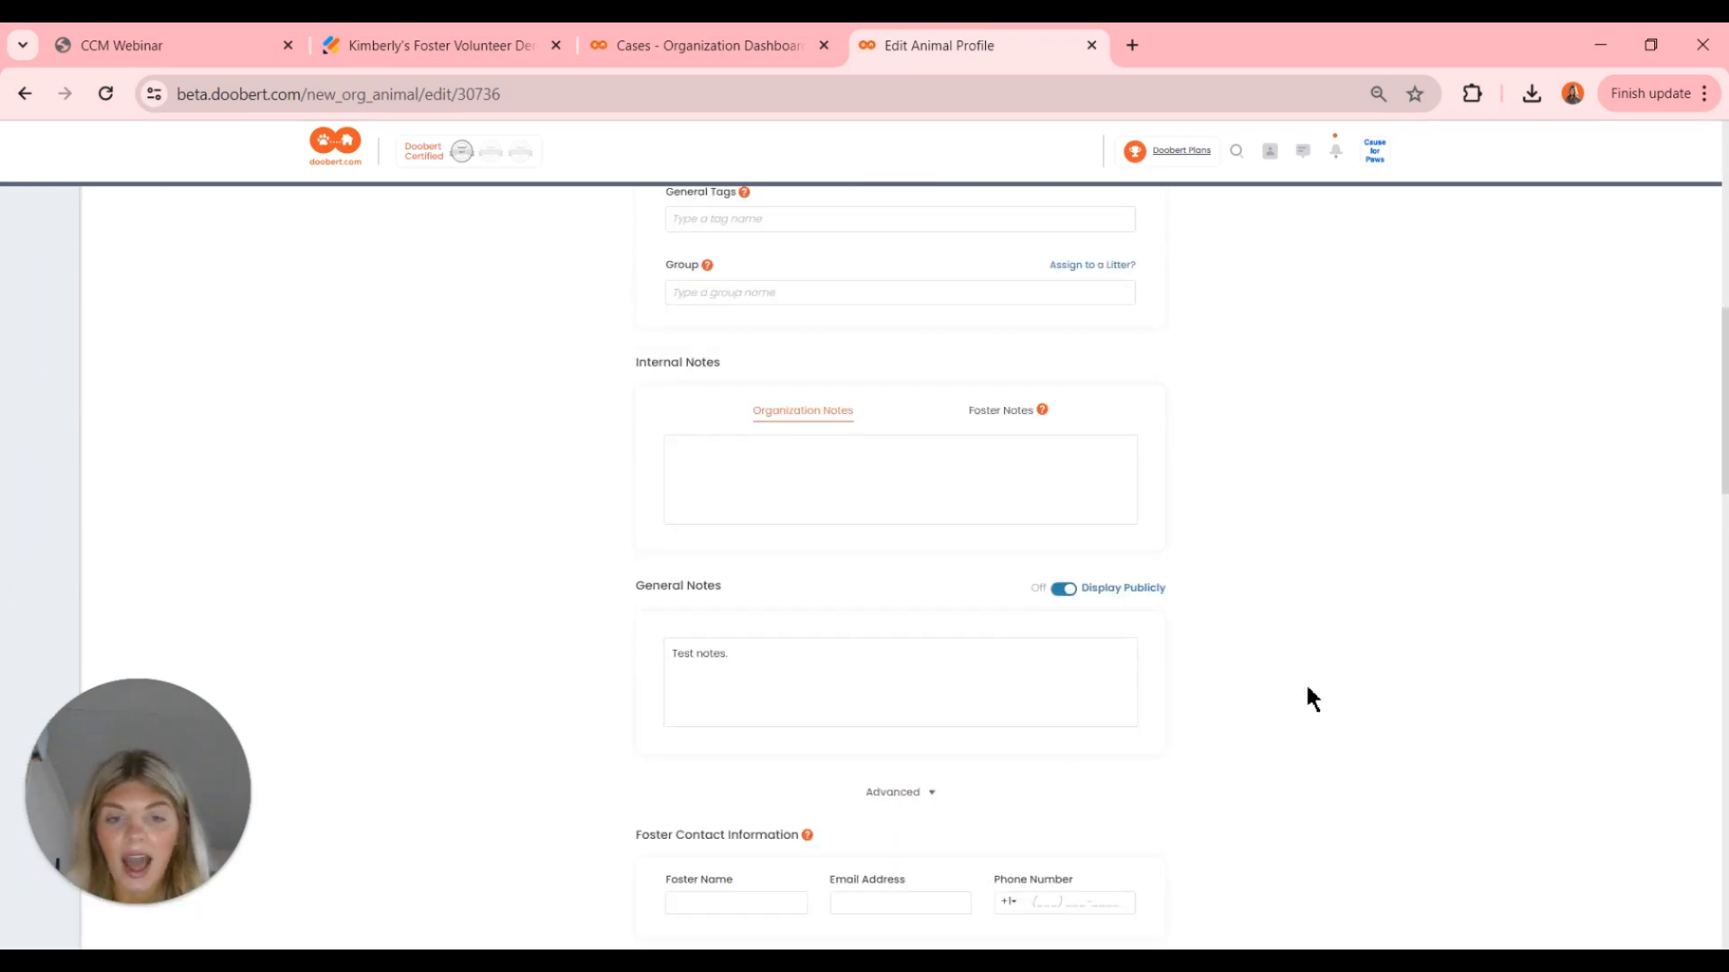
{"action": "scroll", "coordinate": [1305, 695], "scroll_direction": "down", "scroll_amount": 8}
{"action": "scroll", "coordinate": [1307, 690], "scroll_direction": "down", "scroll_amount": 12}
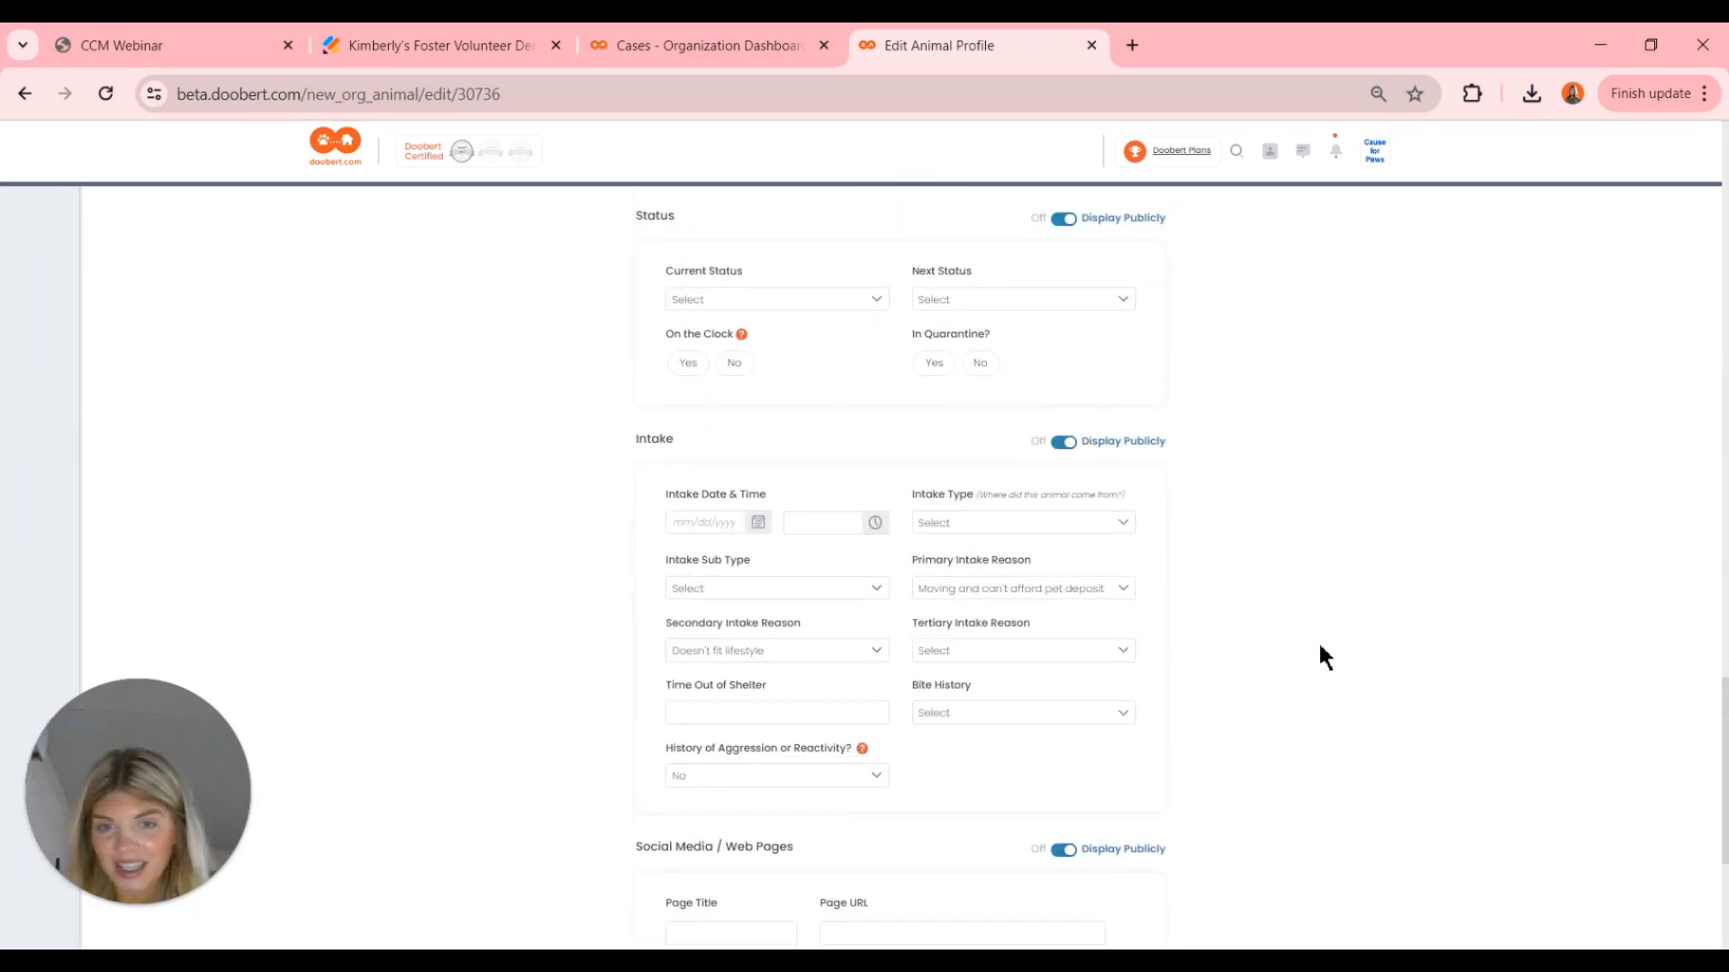
{"action": "scroll", "coordinate": [1320, 645], "scroll_direction": "up", "scroll_amount": 20}
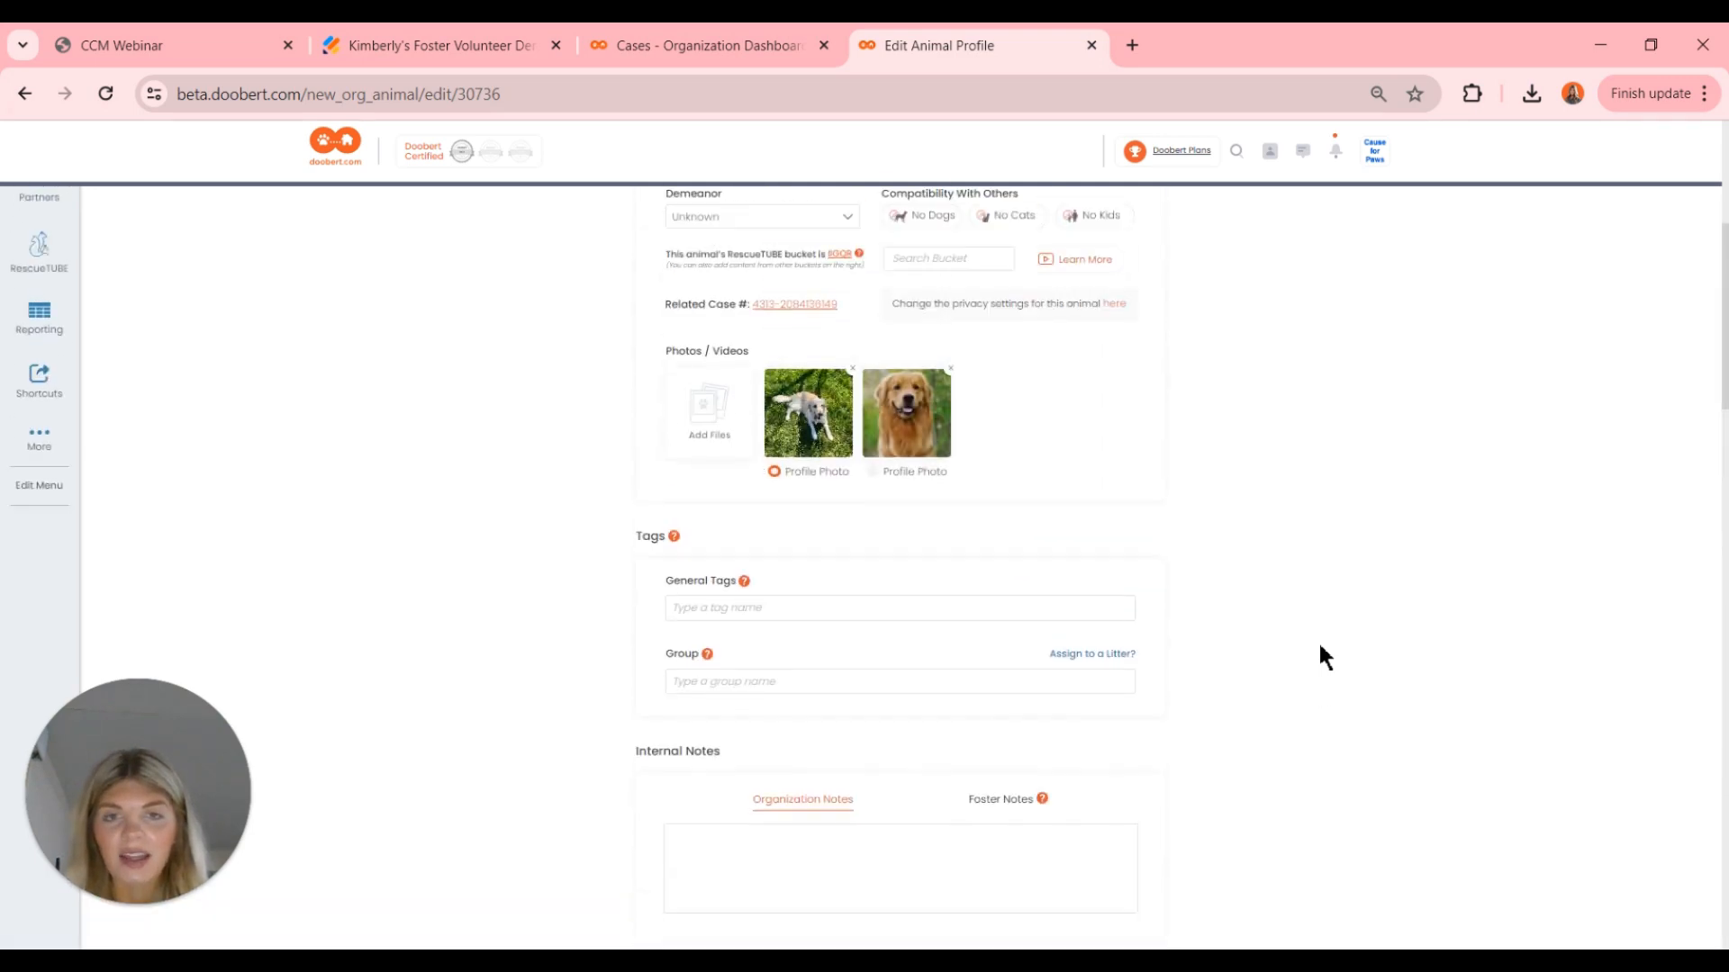
- Review the clinical records of the animal profile, from vaccines to microchip fields, and save the profile
{"action": "left_click", "coordinate": [854, 313]}
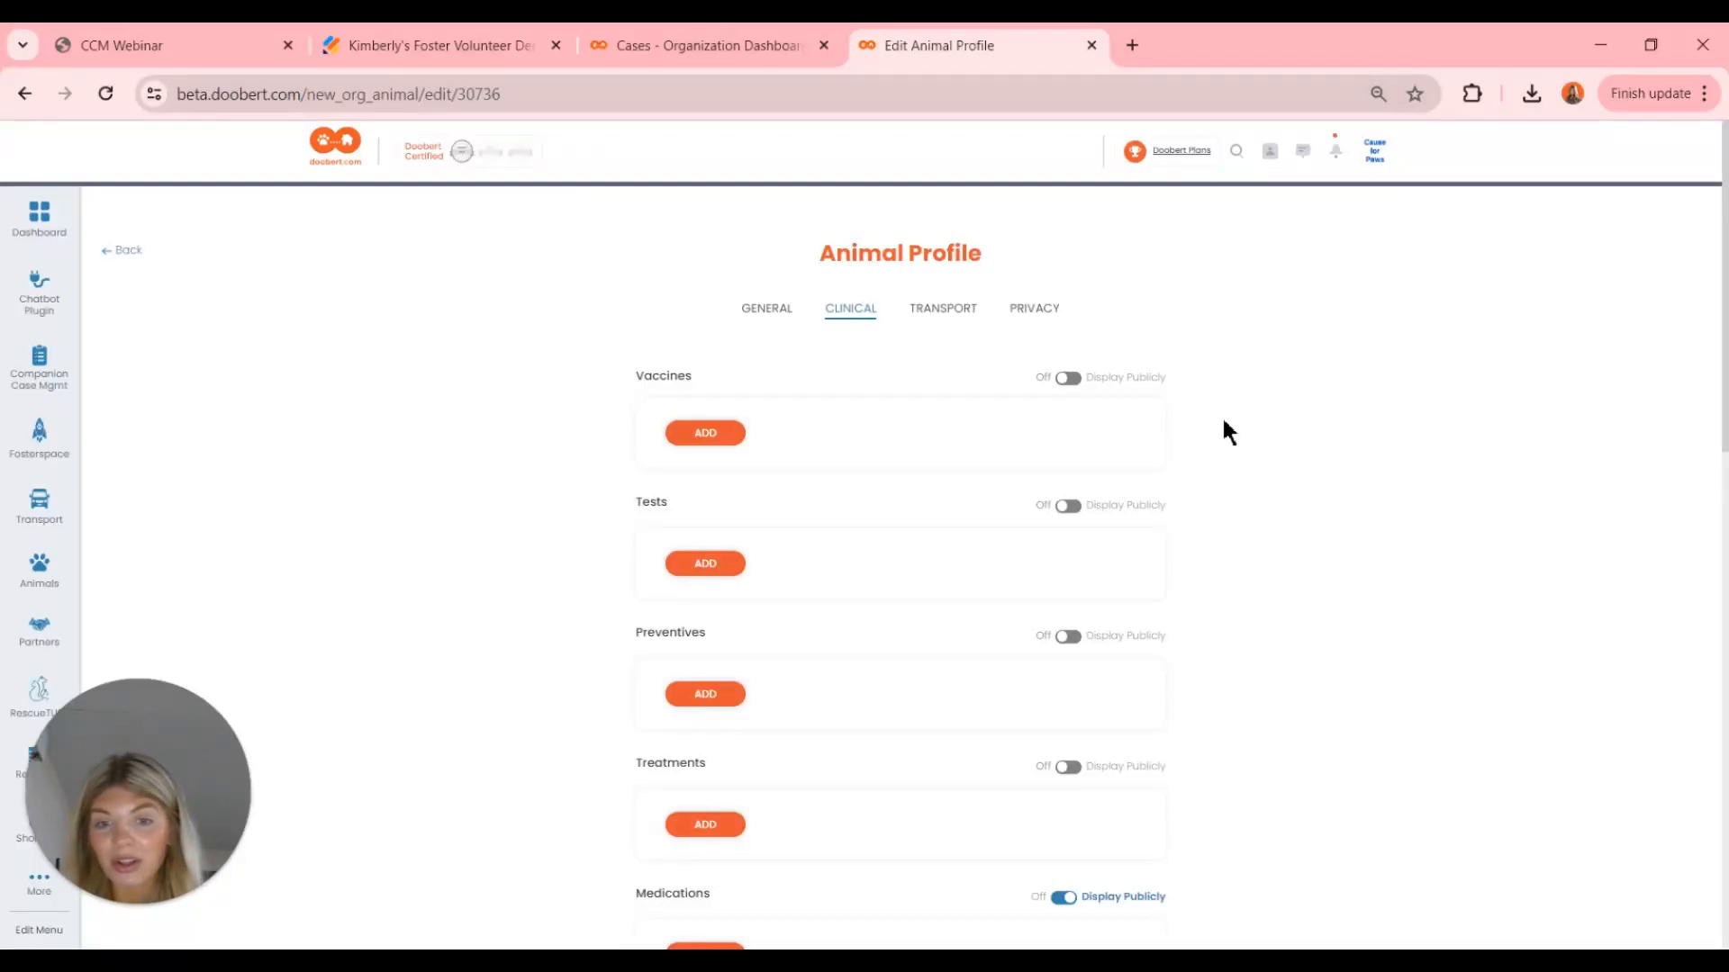
{"action": "scroll", "coordinate": [1223, 421], "scroll_direction": "down", "scroll_amount": 8}
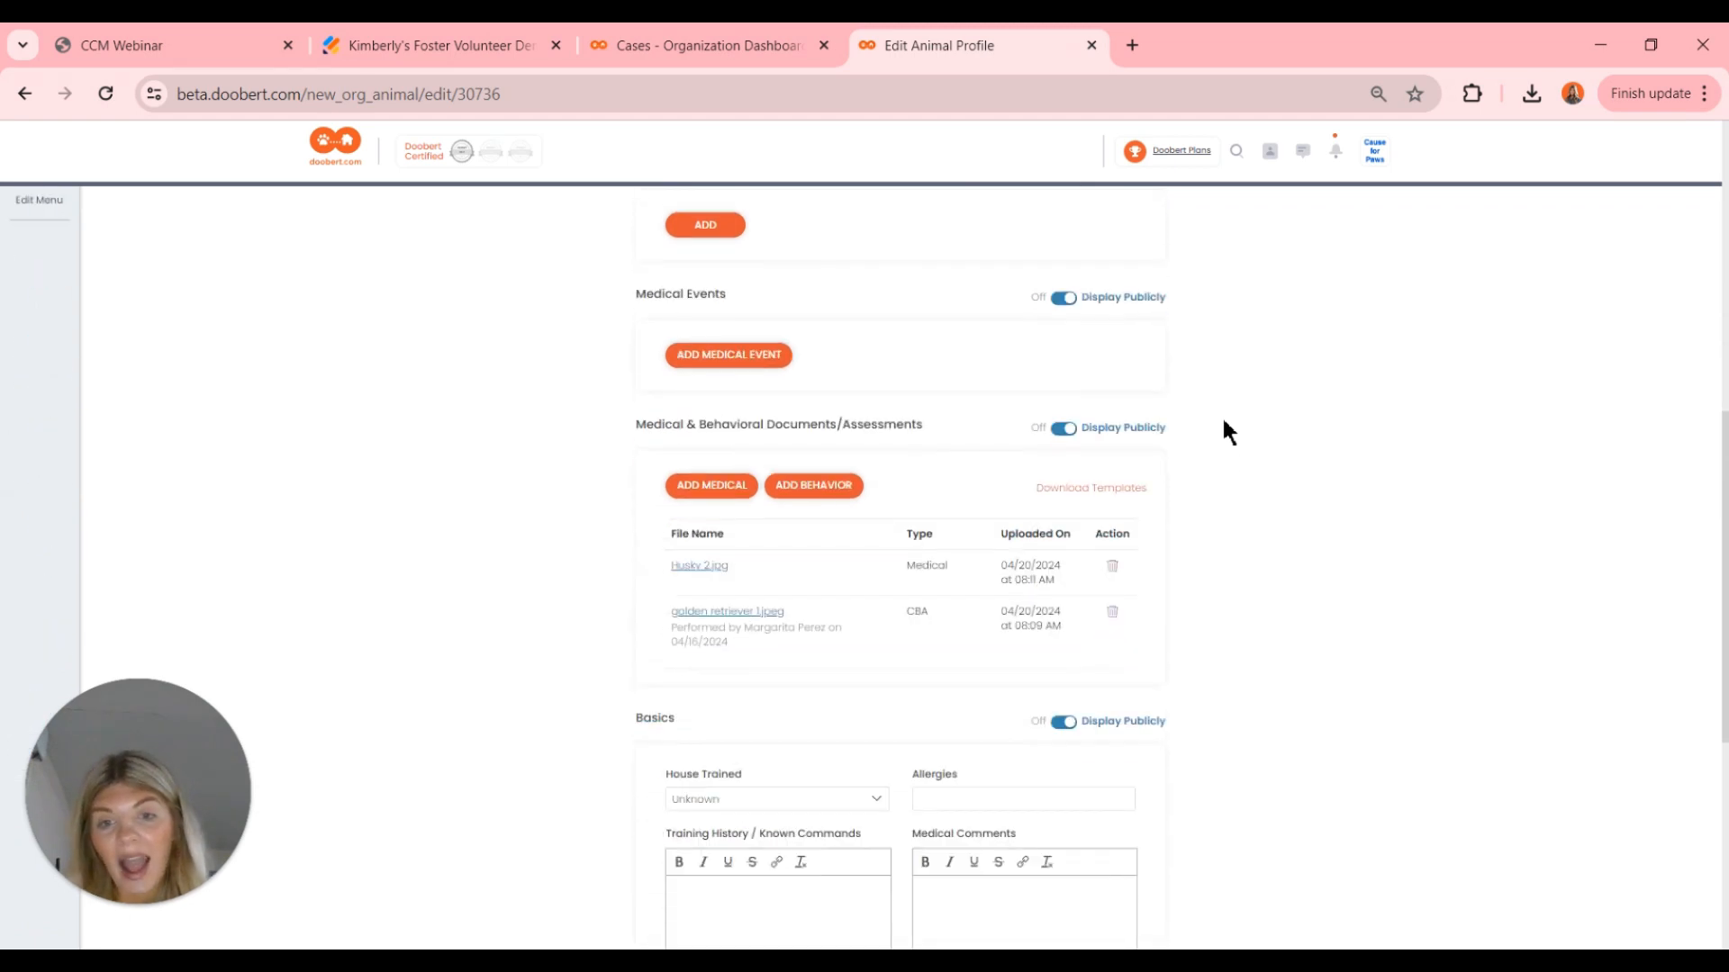
{"action": "scroll", "coordinate": [1226, 432], "scroll_direction": "down", "scroll_amount": 1}
{"action": "scroll", "coordinate": [1225, 423], "scroll_direction": "down", "scroll_amount": 2}
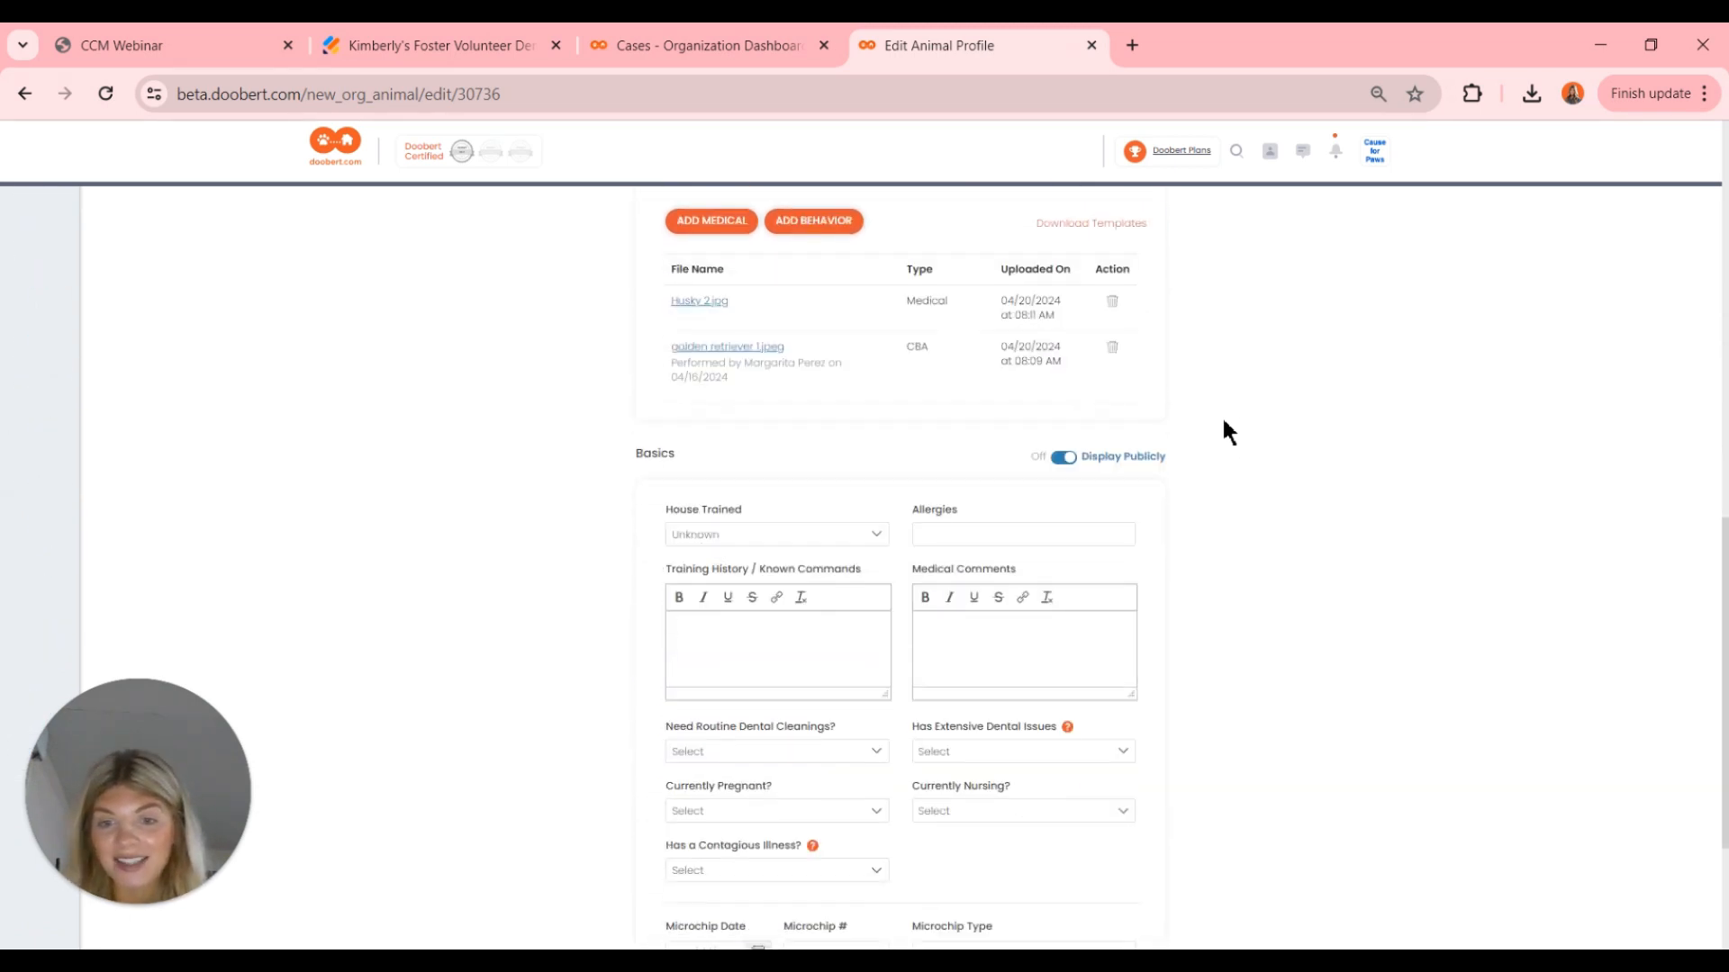
{"action": "scroll", "coordinate": [1224, 423], "scroll_direction": "down", "scroll_amount": 2}
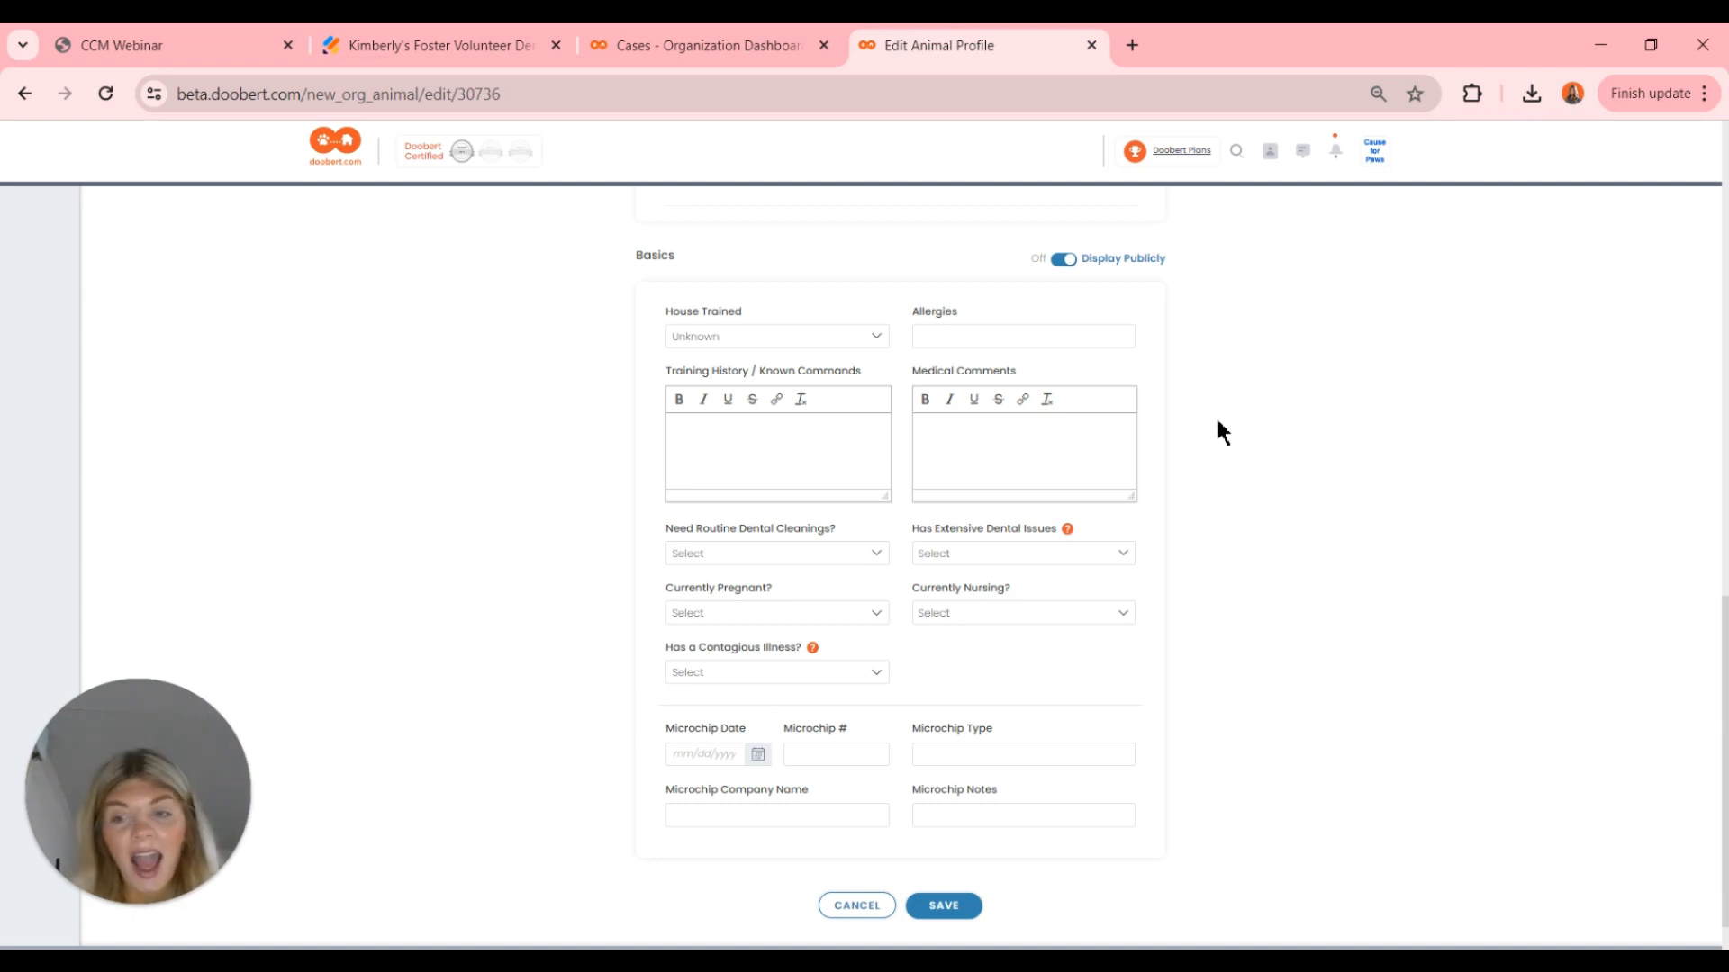
{"action": "scroll", "coordinate": [1217, 430], "scroll_direction": "up", "scroll_amount": 1}
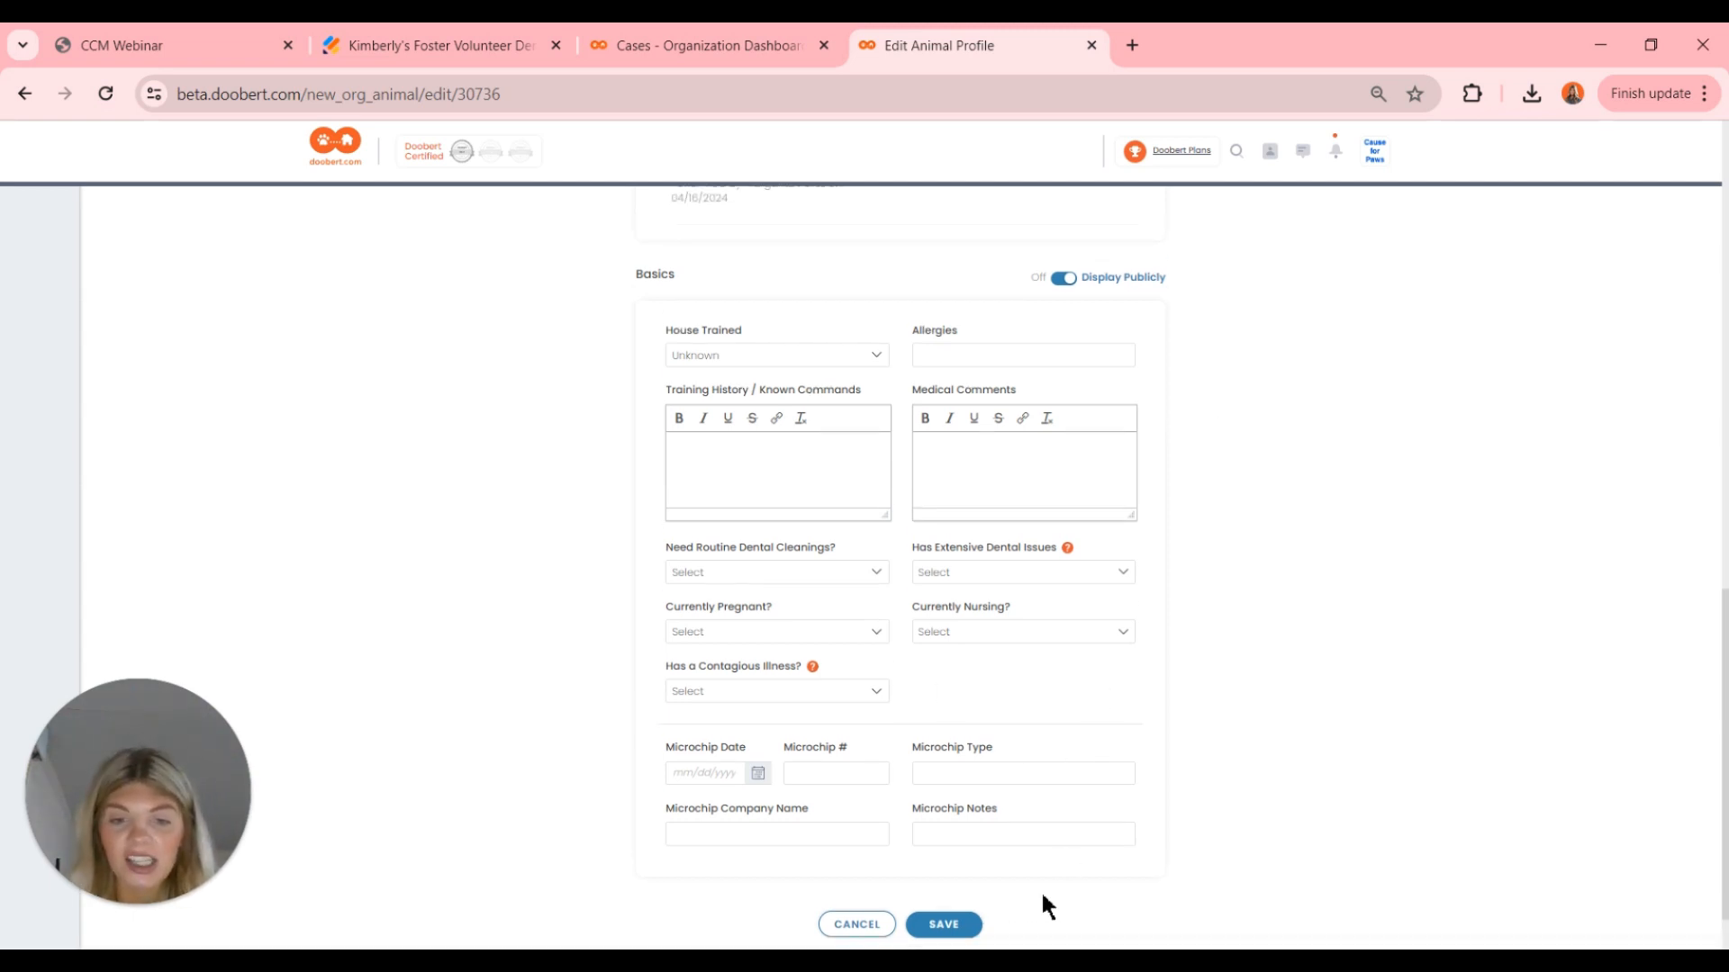
{"action": "left_click", "coordinate": [951, 929]}
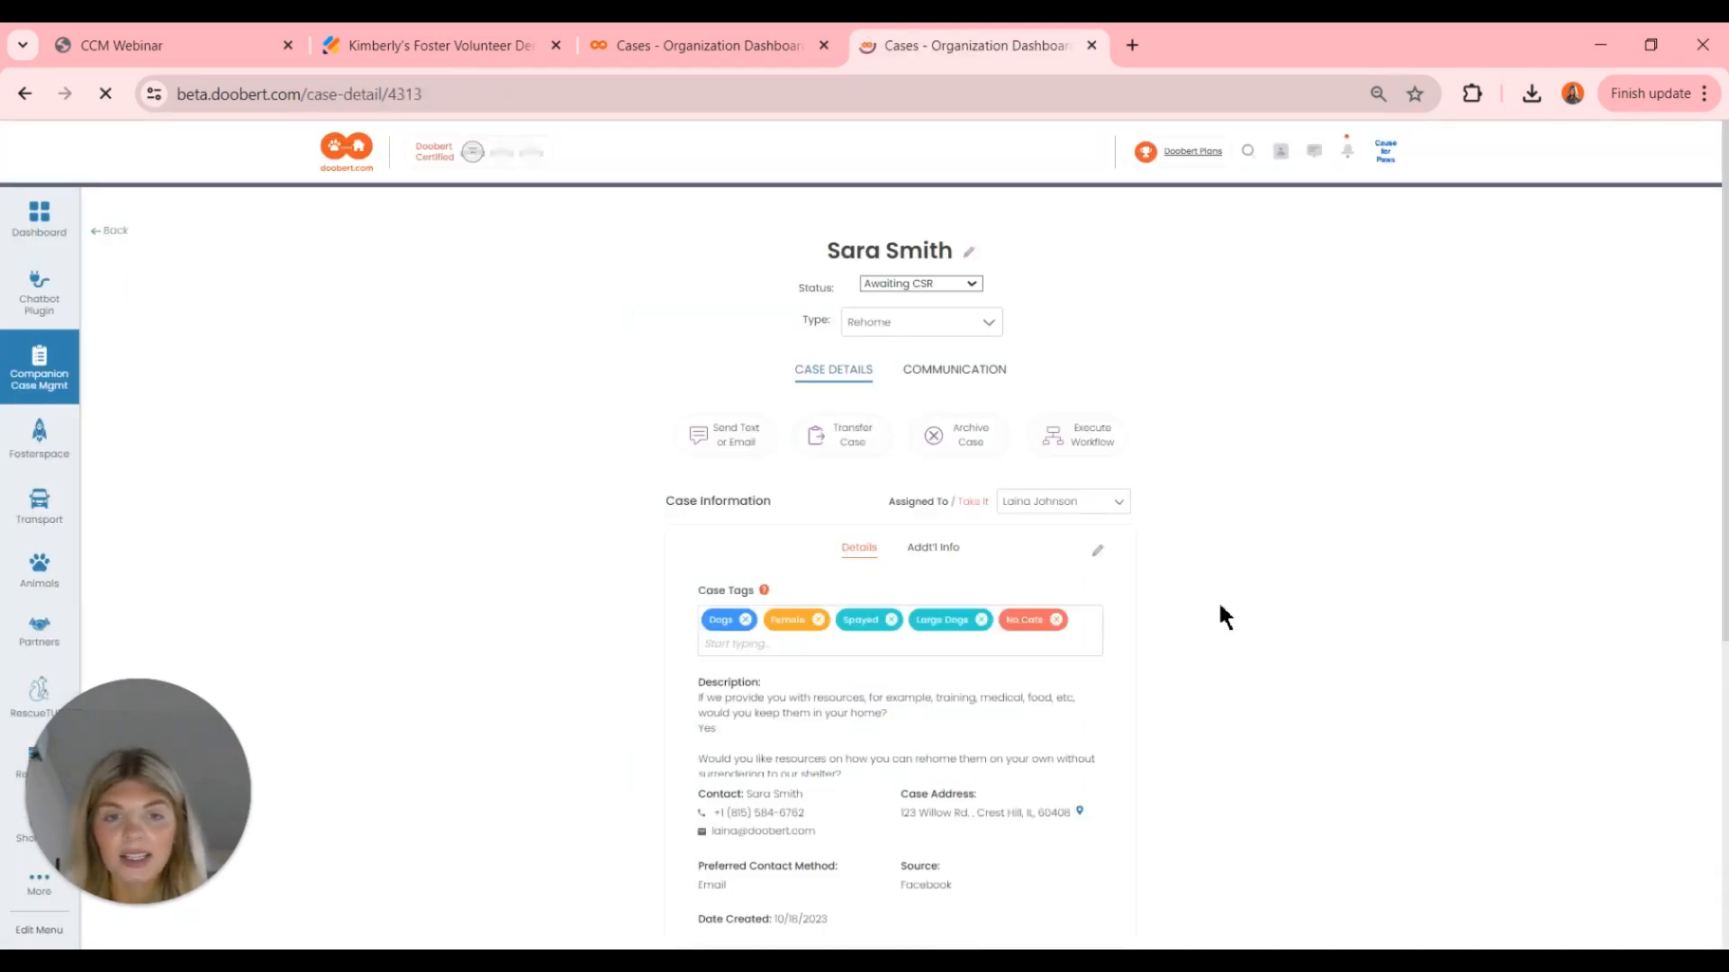
- Add a case task that mentions the assigned team member and reads "Follow up in two weeks"
{"action": "scroll", "coordinate": [1224, 616], "scroll_direction": "down", "scroll_amount": 6}
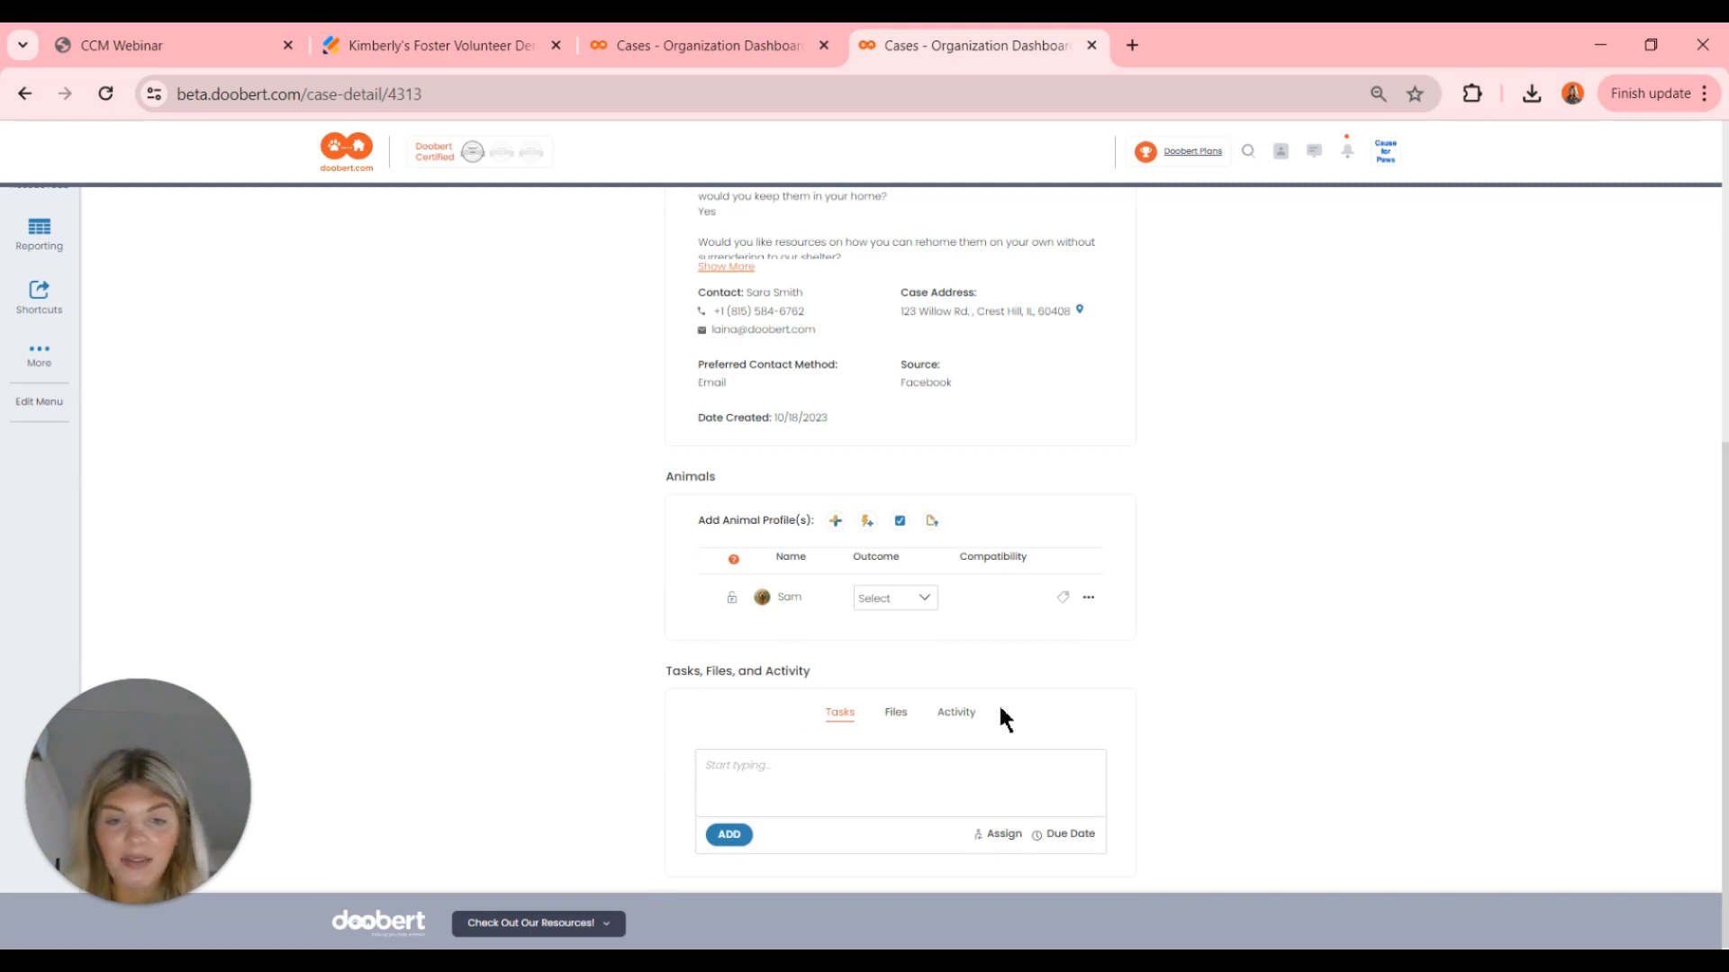
{"action": "left_click", "coordinate": [725, 773]}
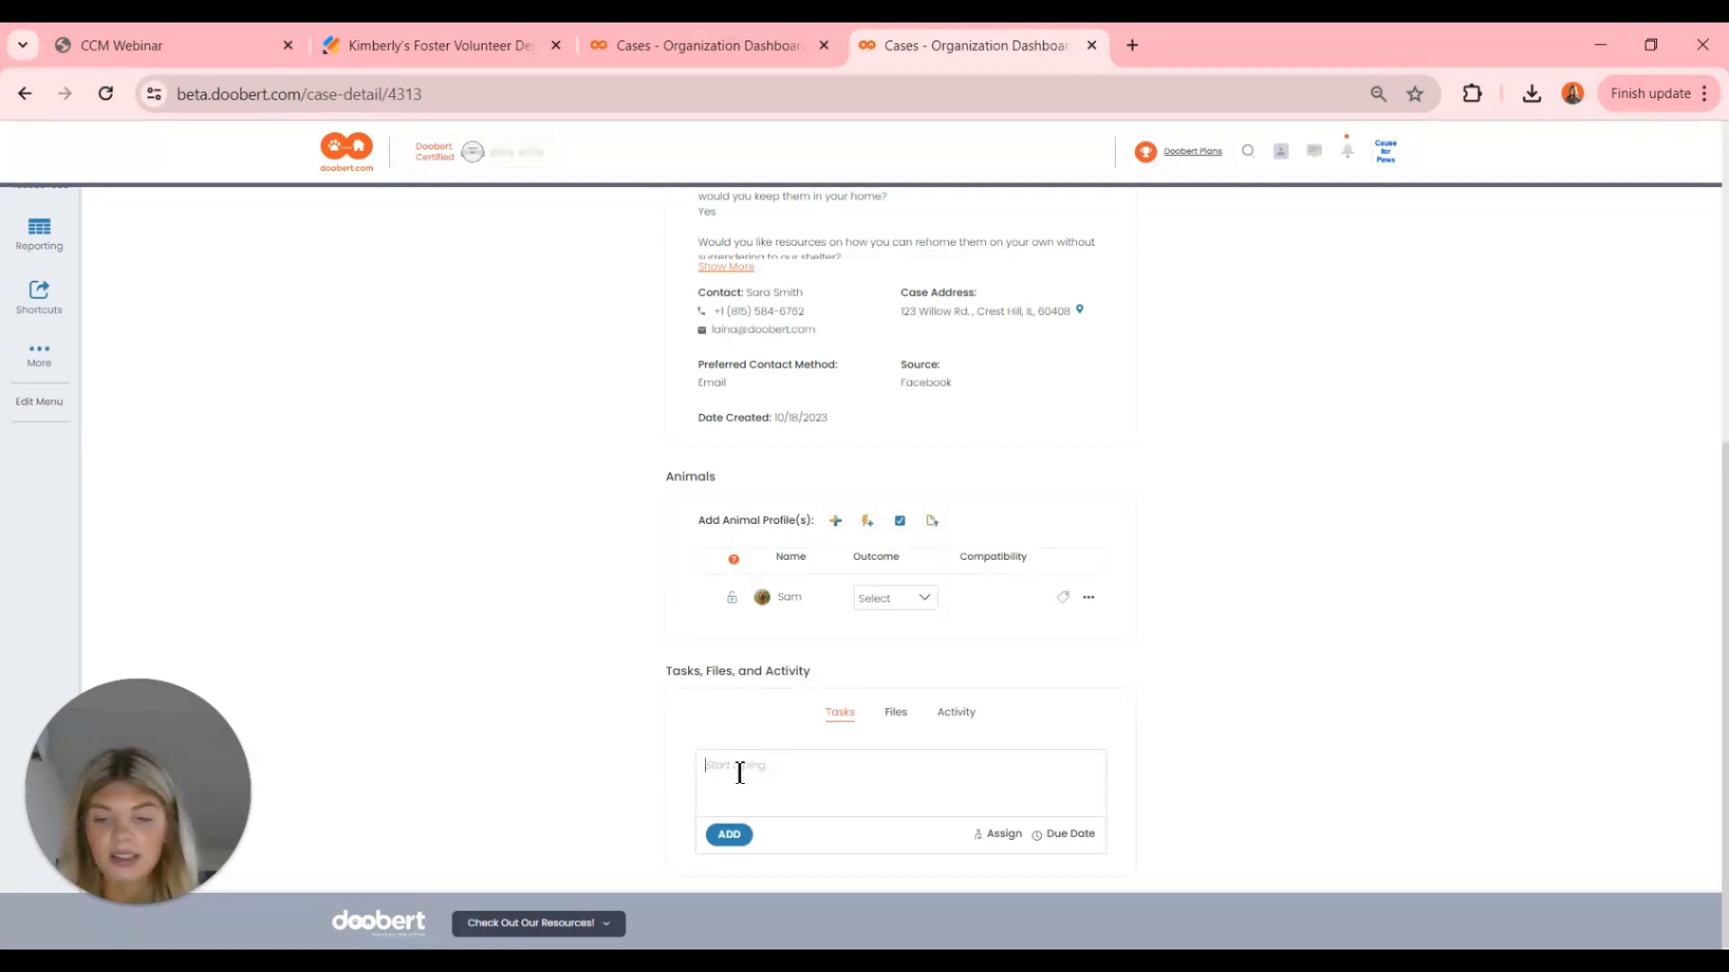
{"action": "type", "text": "@laina"}
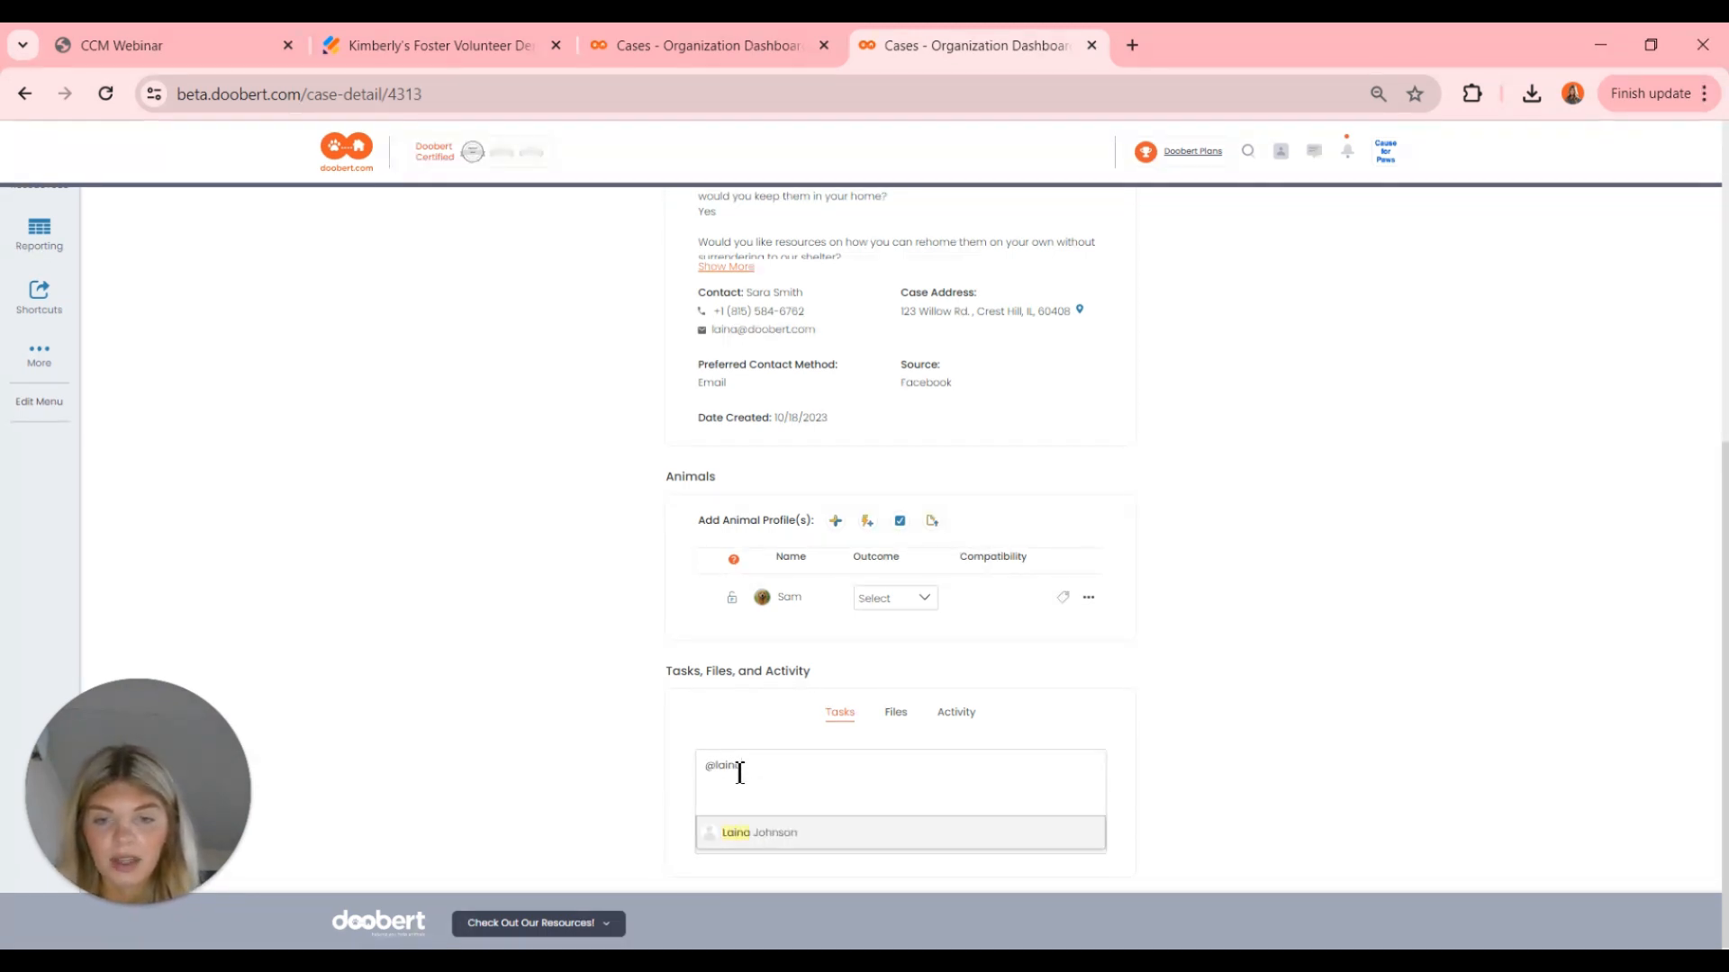
{"action": "left_click", "coordinate": [748, 826]}
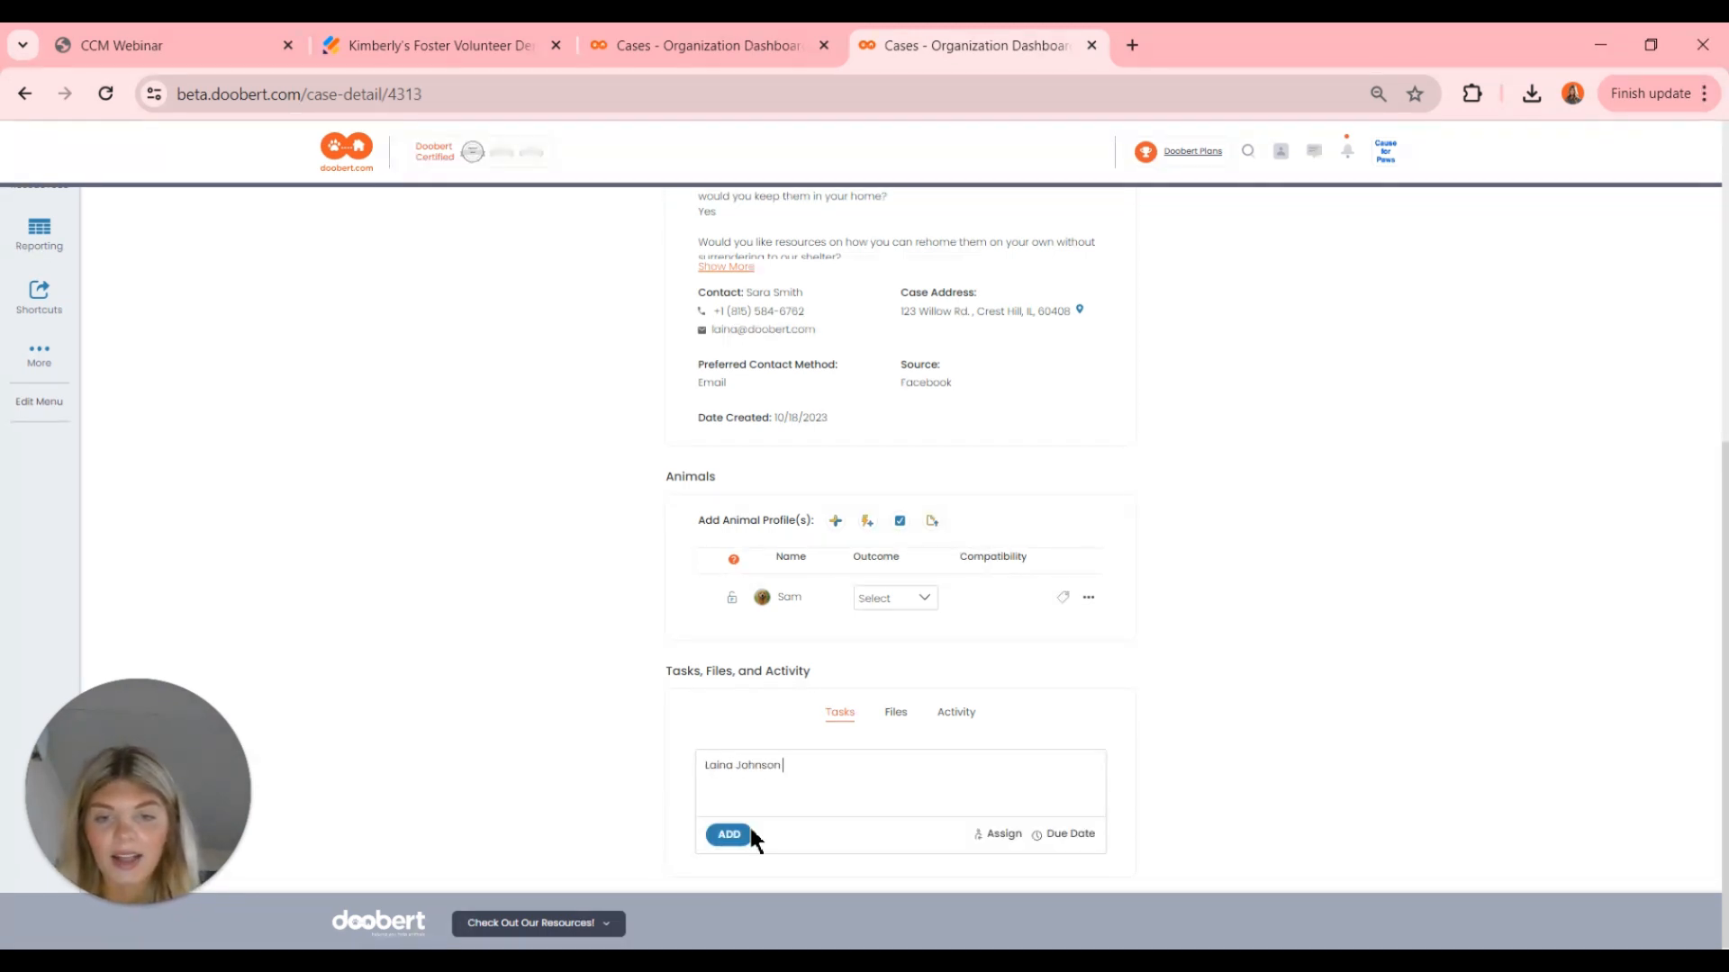
{"action": "type", "text": "Follow u"}
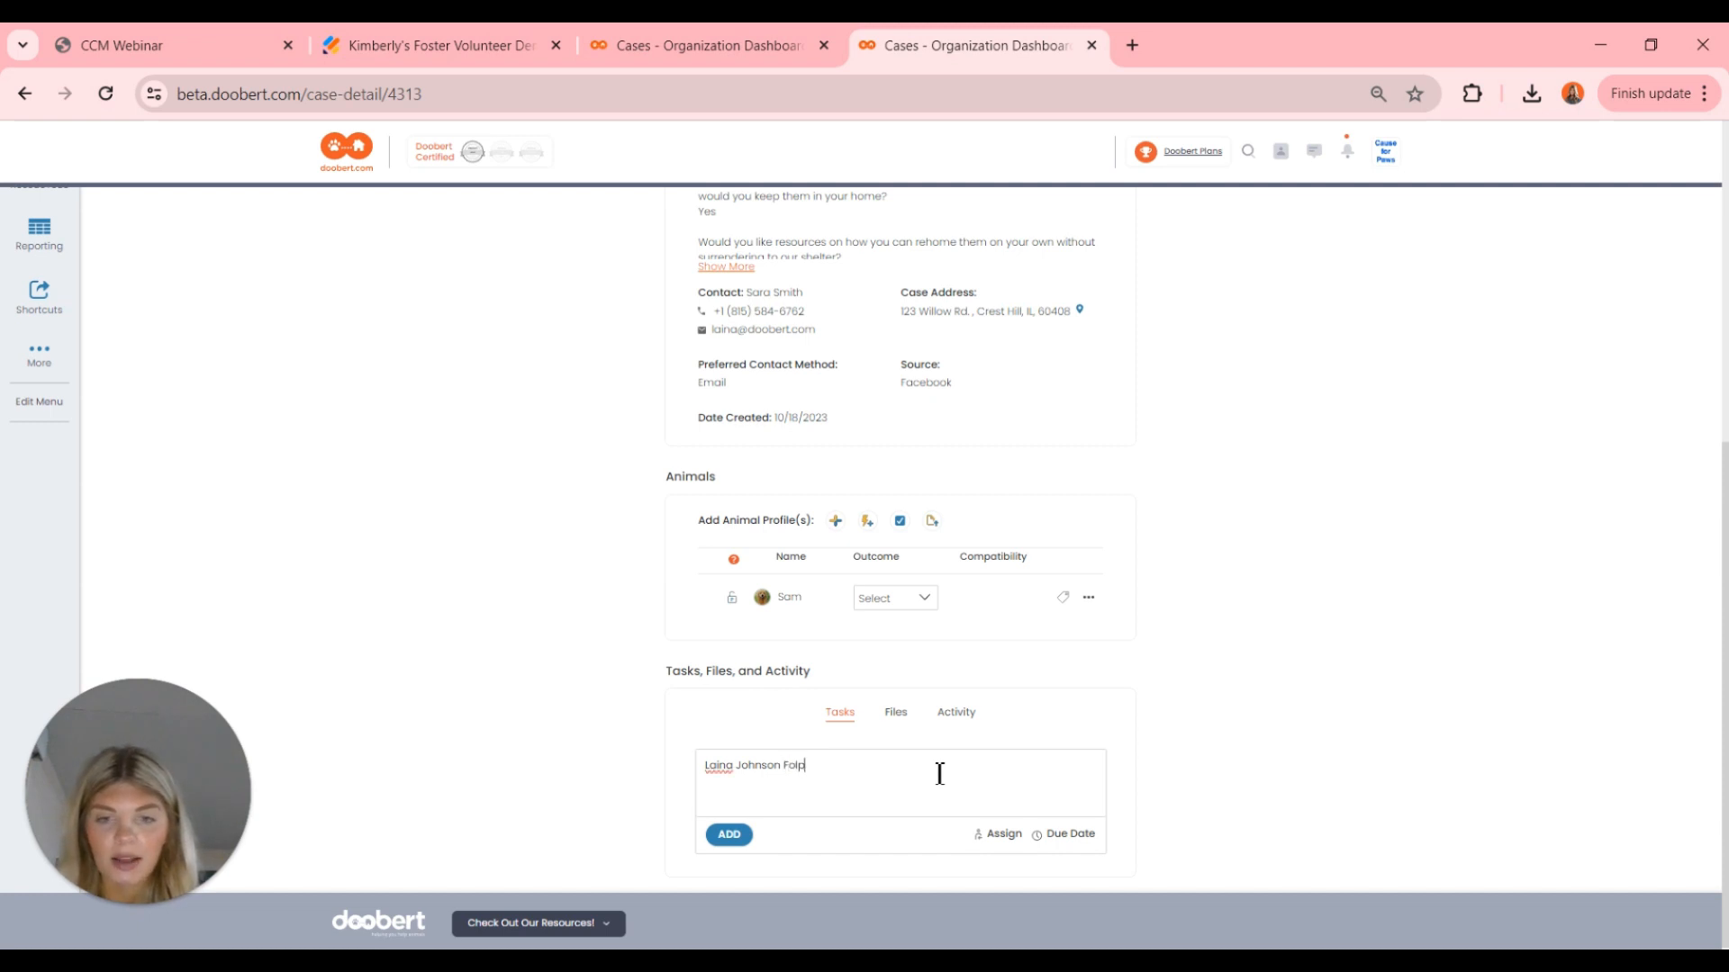
{"action": "type", "text": "p in two weeks"}
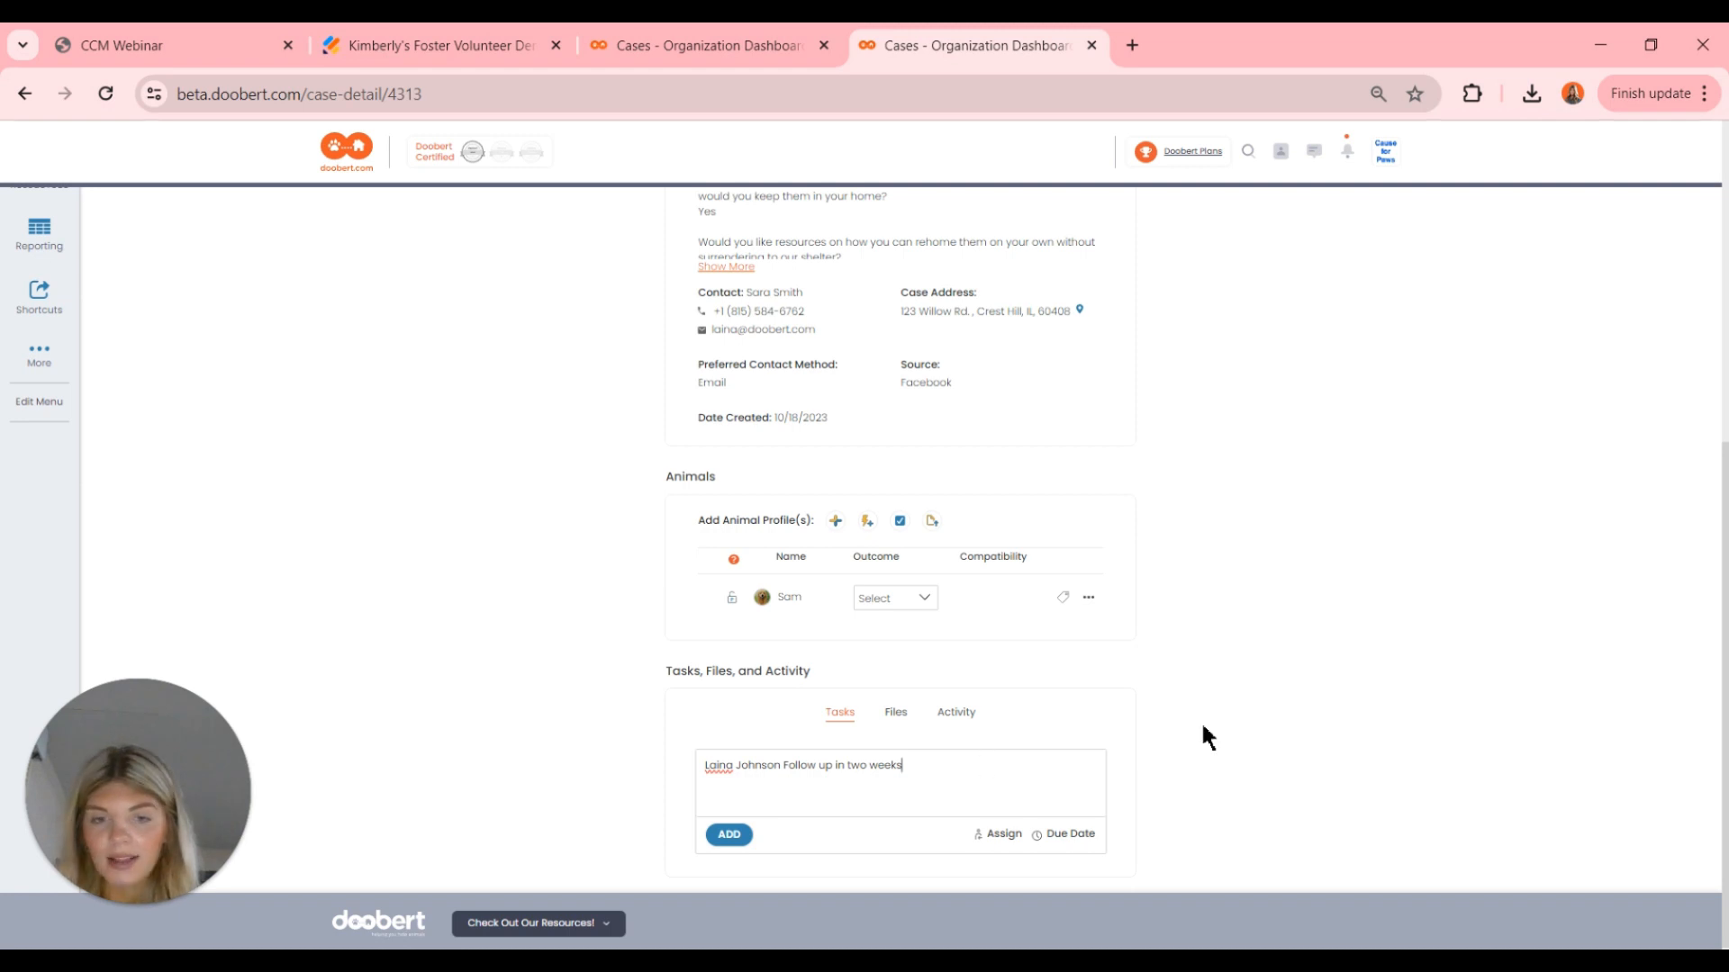
{"action": "left_click", "coordinate": [729, 839]}
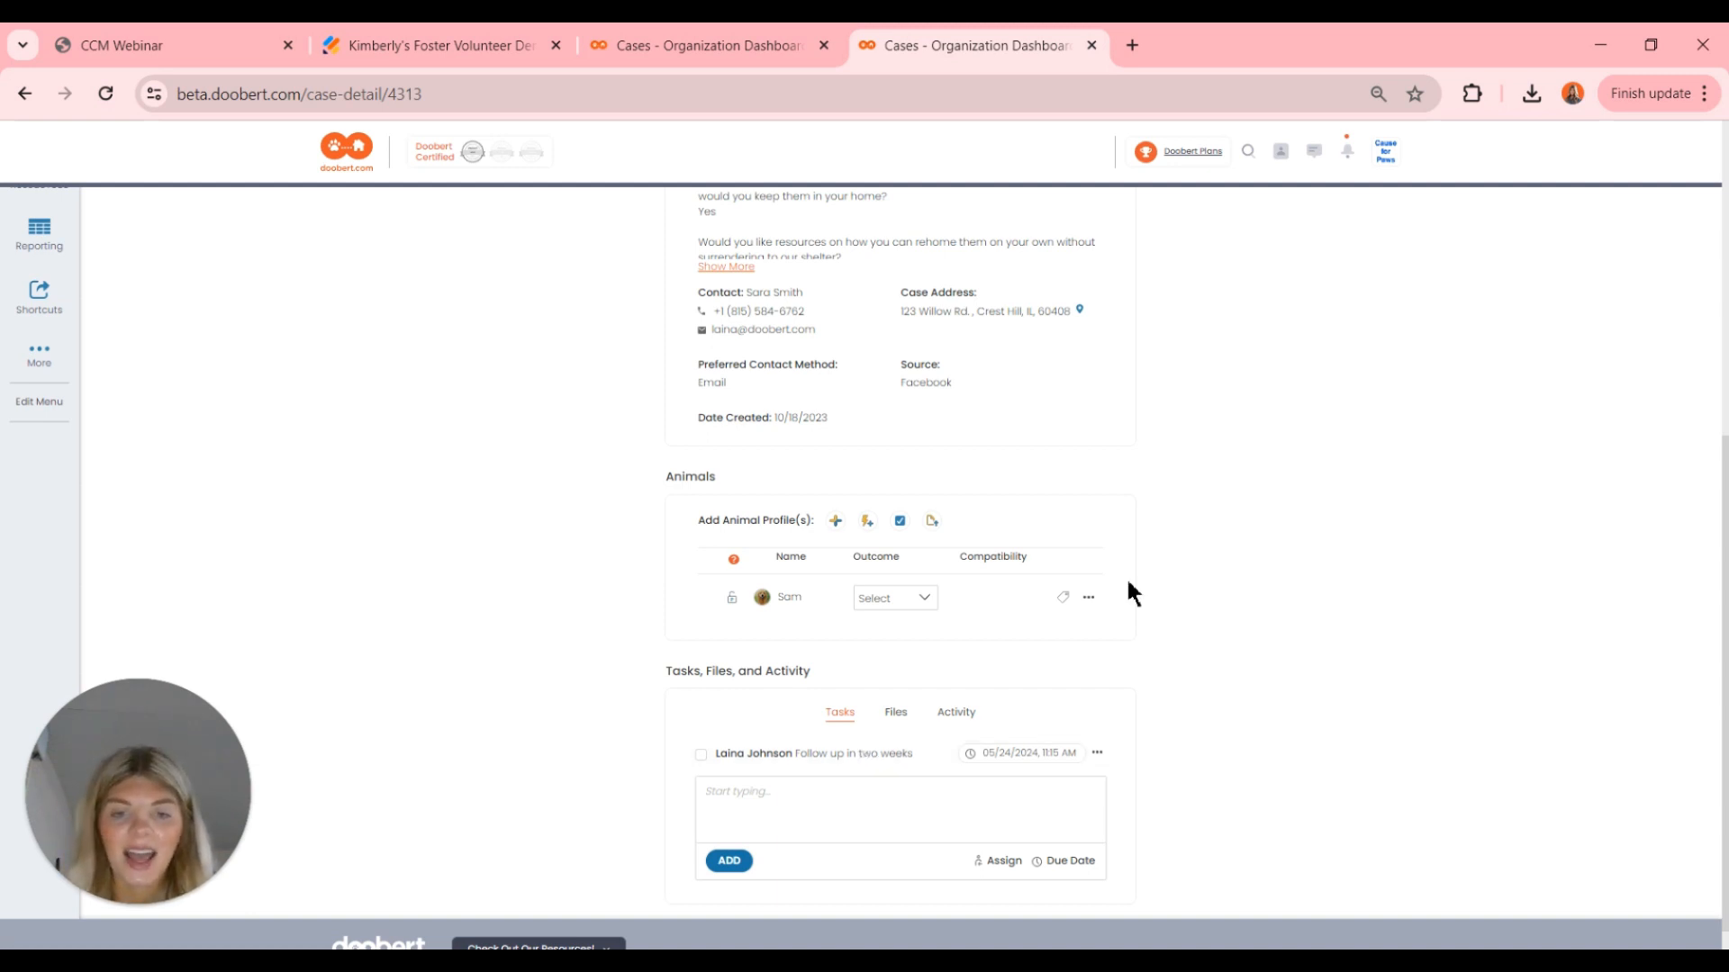
- Show the files attached to the case and look through the list
{"action": "left_click", "coordinate": [894, 716]}
{"action": "scroll", "coordinate": [896, 726], "scroll_direction": "down", "scroll_amount": 1}
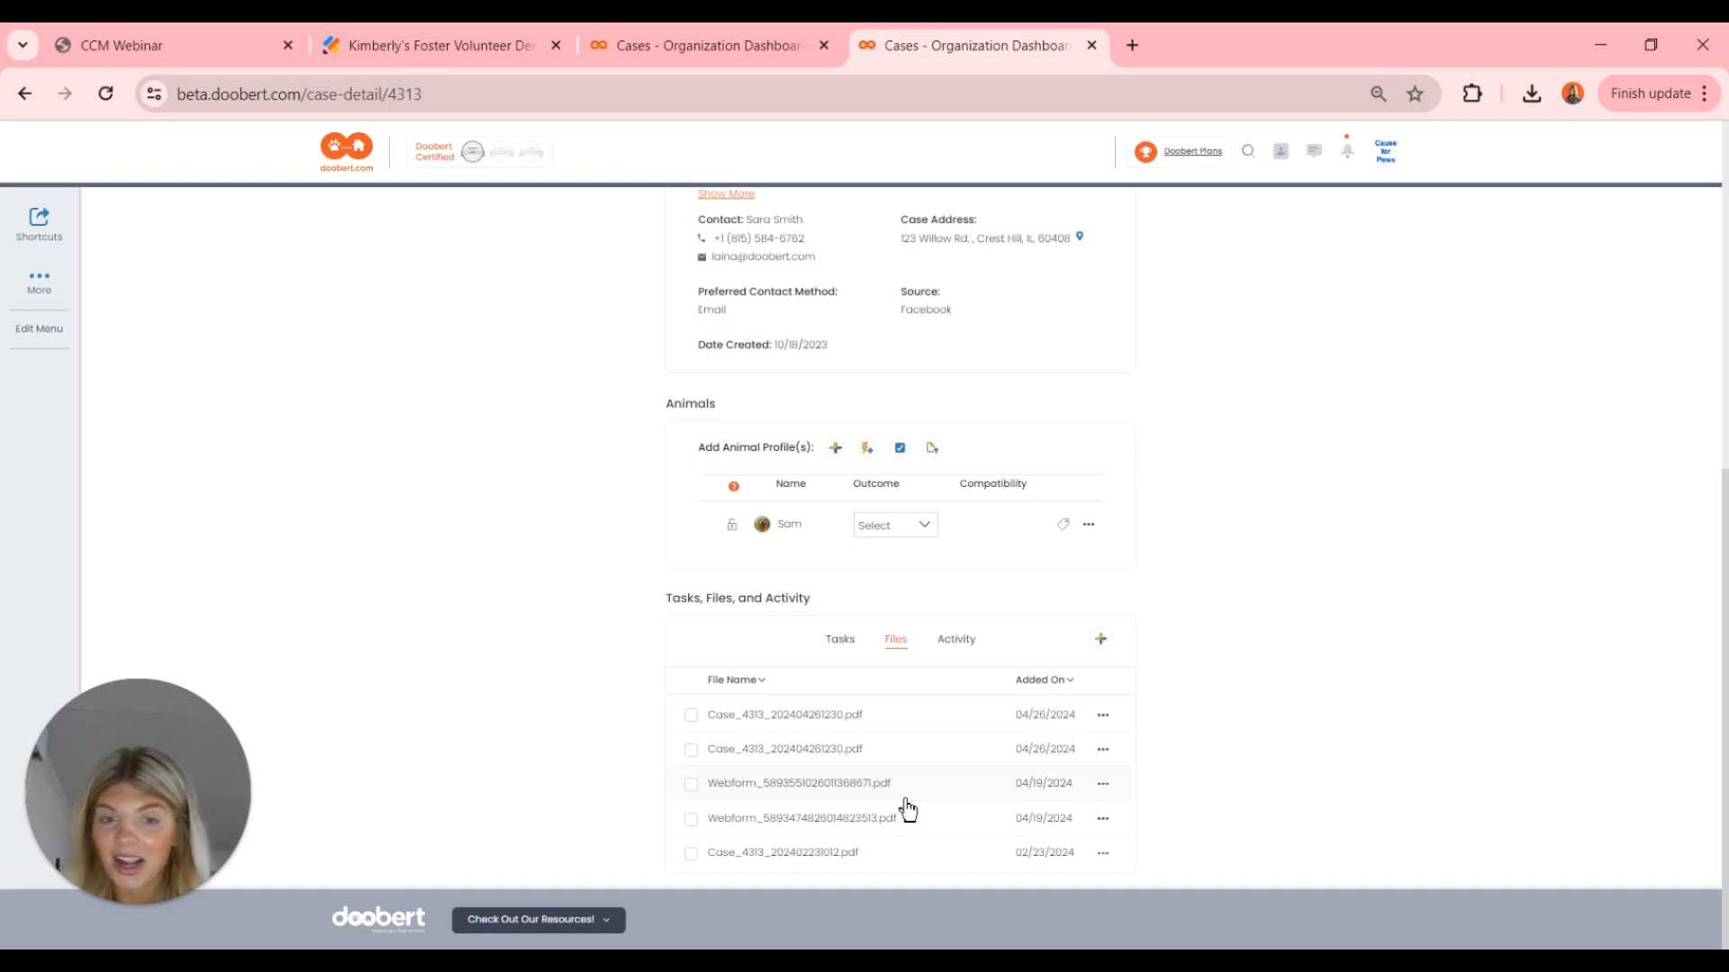
- Show the case's activity log and read through it from the latest entry back to the case creation
{"action": "left_click", "coordinate": [959, 639]}
{"action": "scroll", "coordinate": [970, 648], "scroll_direction": "down", "scroll_amount": 2}
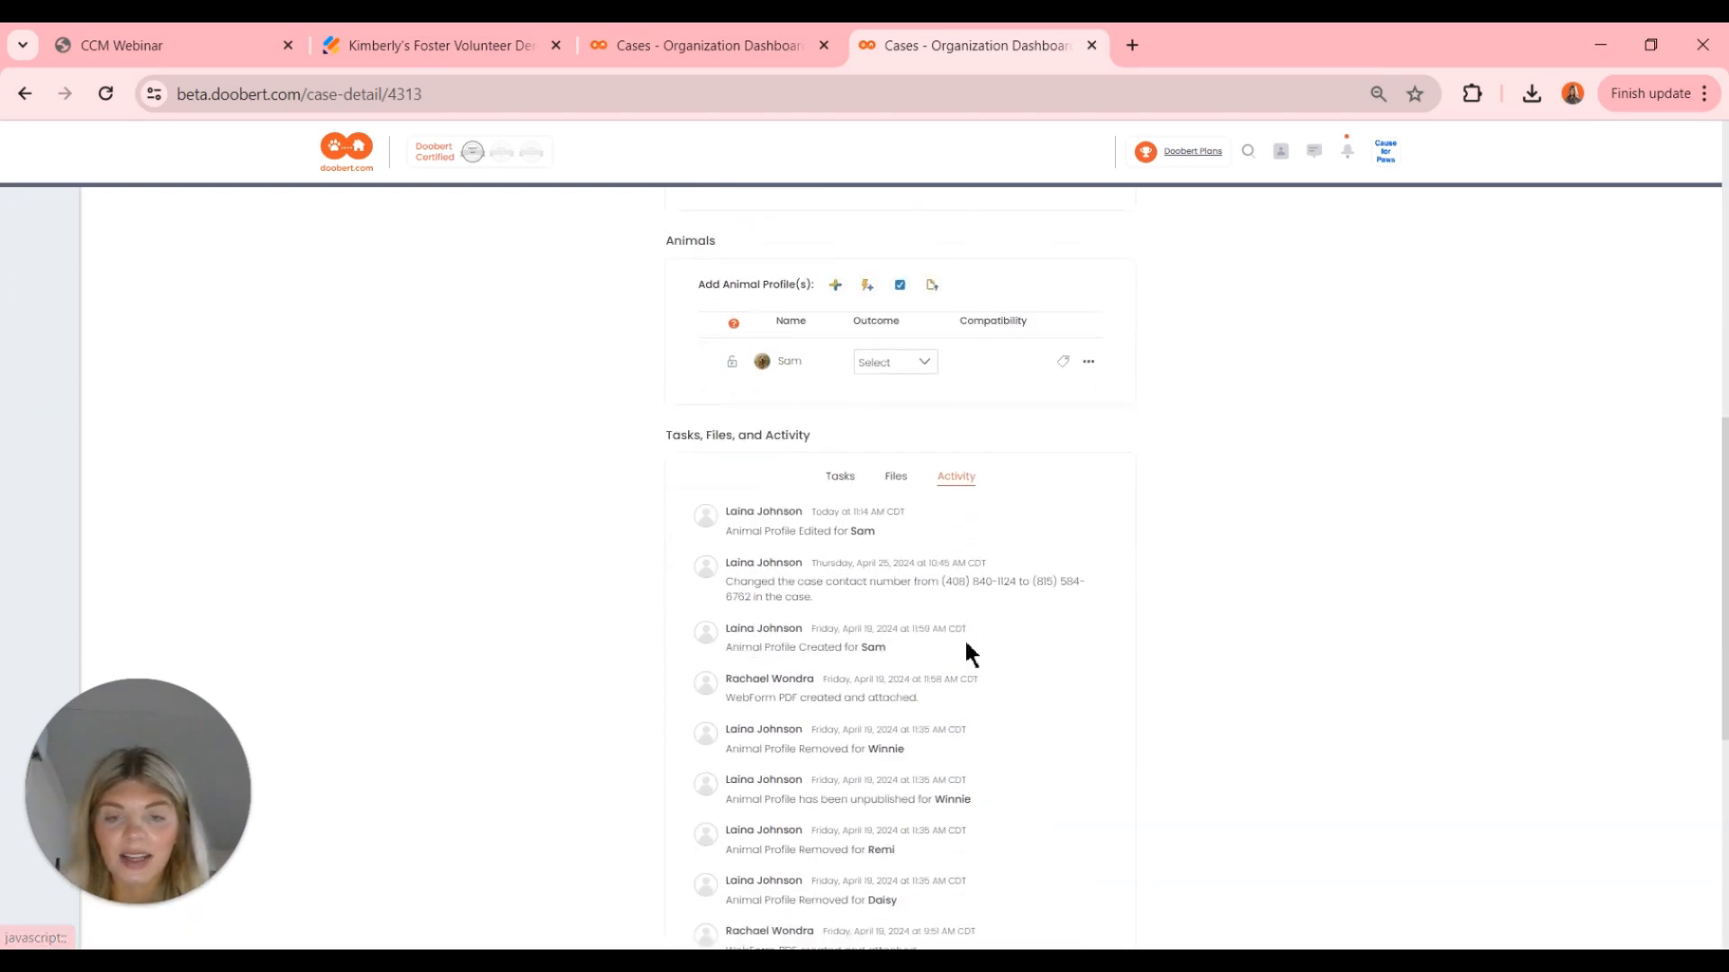
{"action": "scroll", "coordinate": [967, 652], "scroll_direction": "down", "scroll_amount": 1}
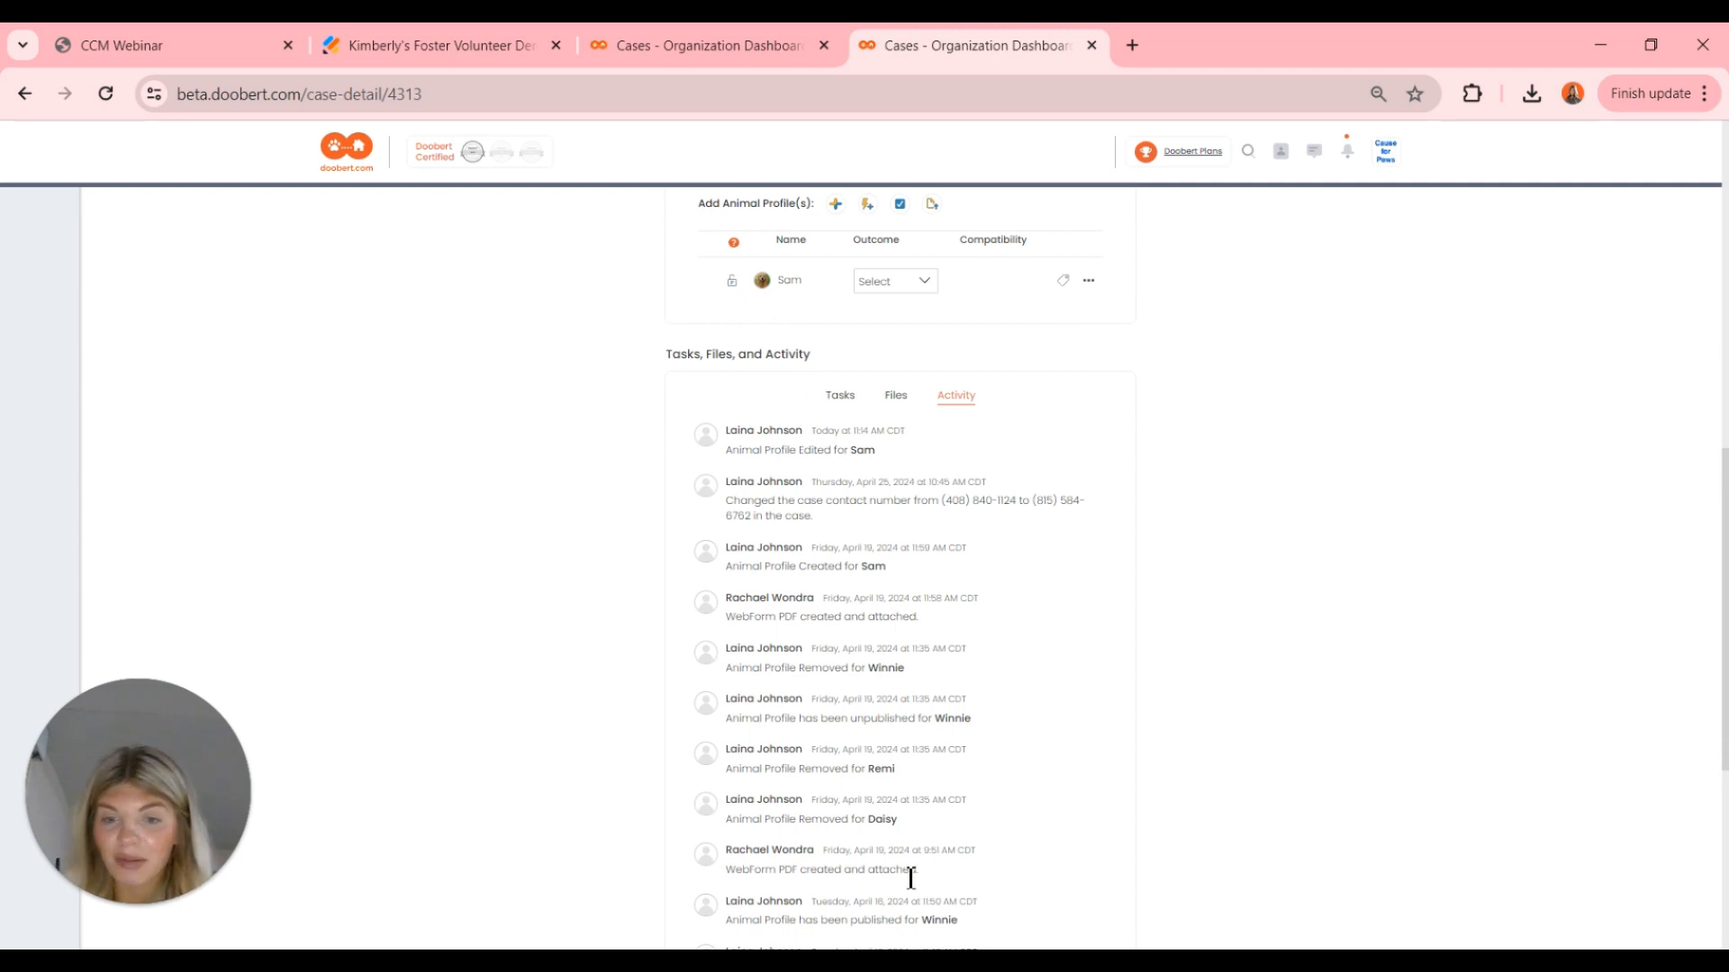
{"action": "scroll", "coordinate": [911, 878], "scroll_direction": "down", "scroll_amount": 2}
{"action": "scroll", "coordinate": [913, 874], "scroll_direction": "down", "scroll_amount": 3}
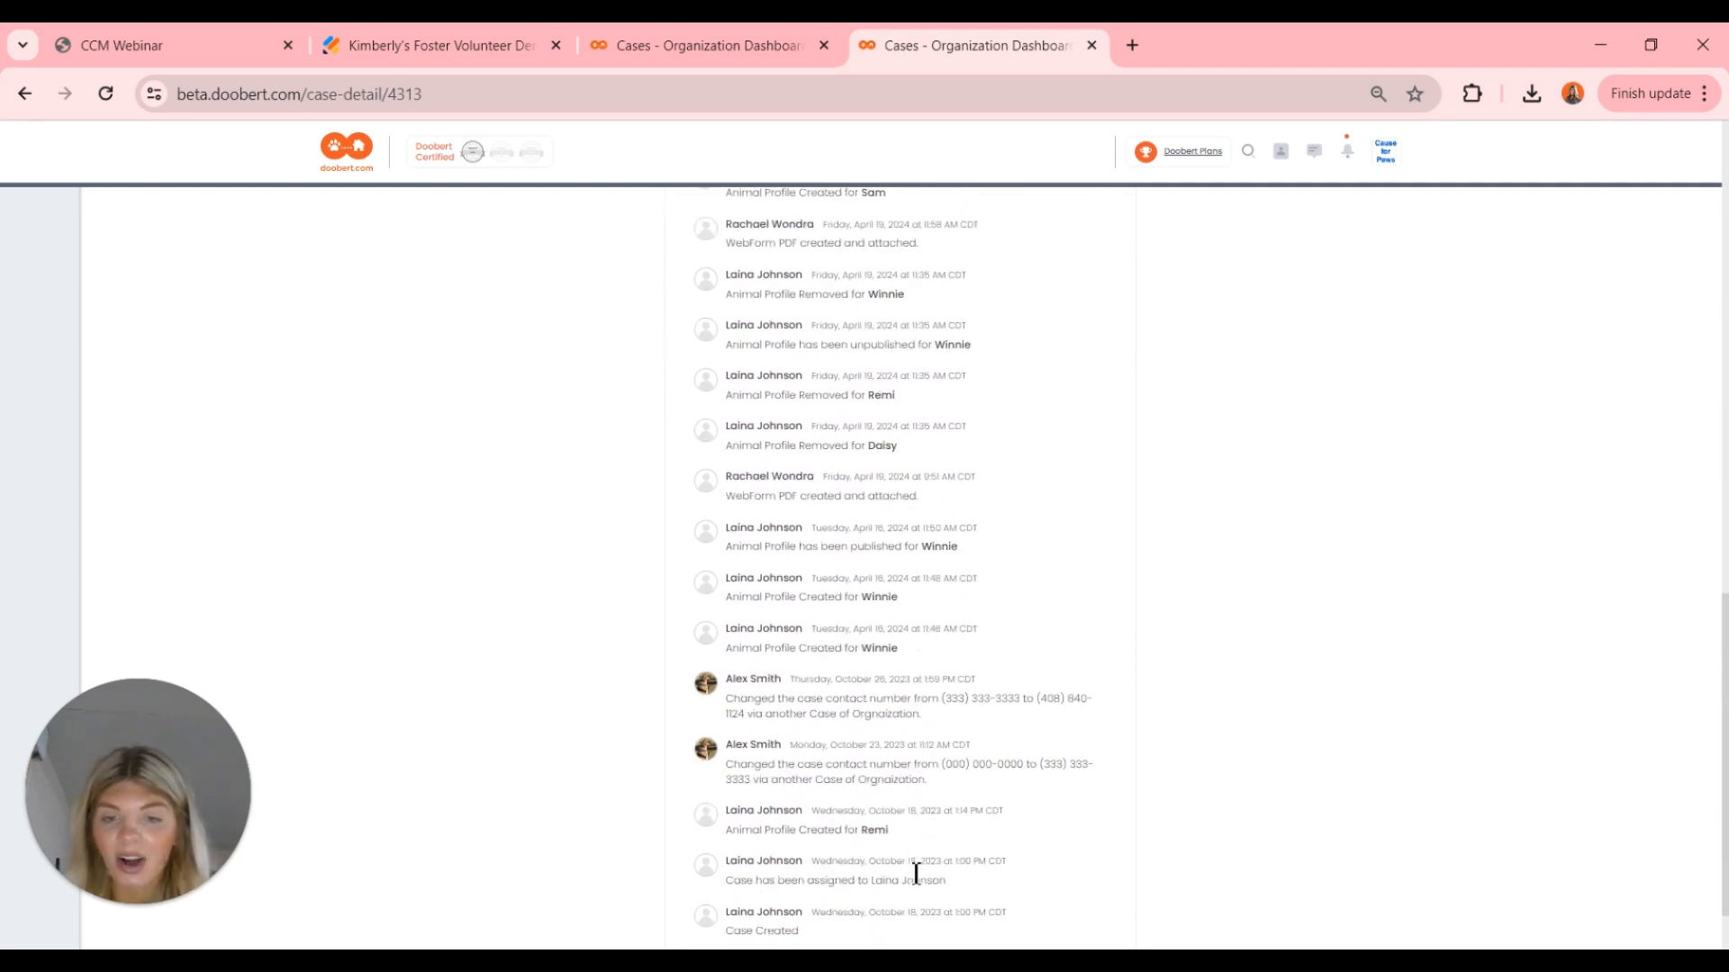
{"action": "scroll", "coordinate": [913, 875], "scroll_direction": "up", "scroll_amount": 8}
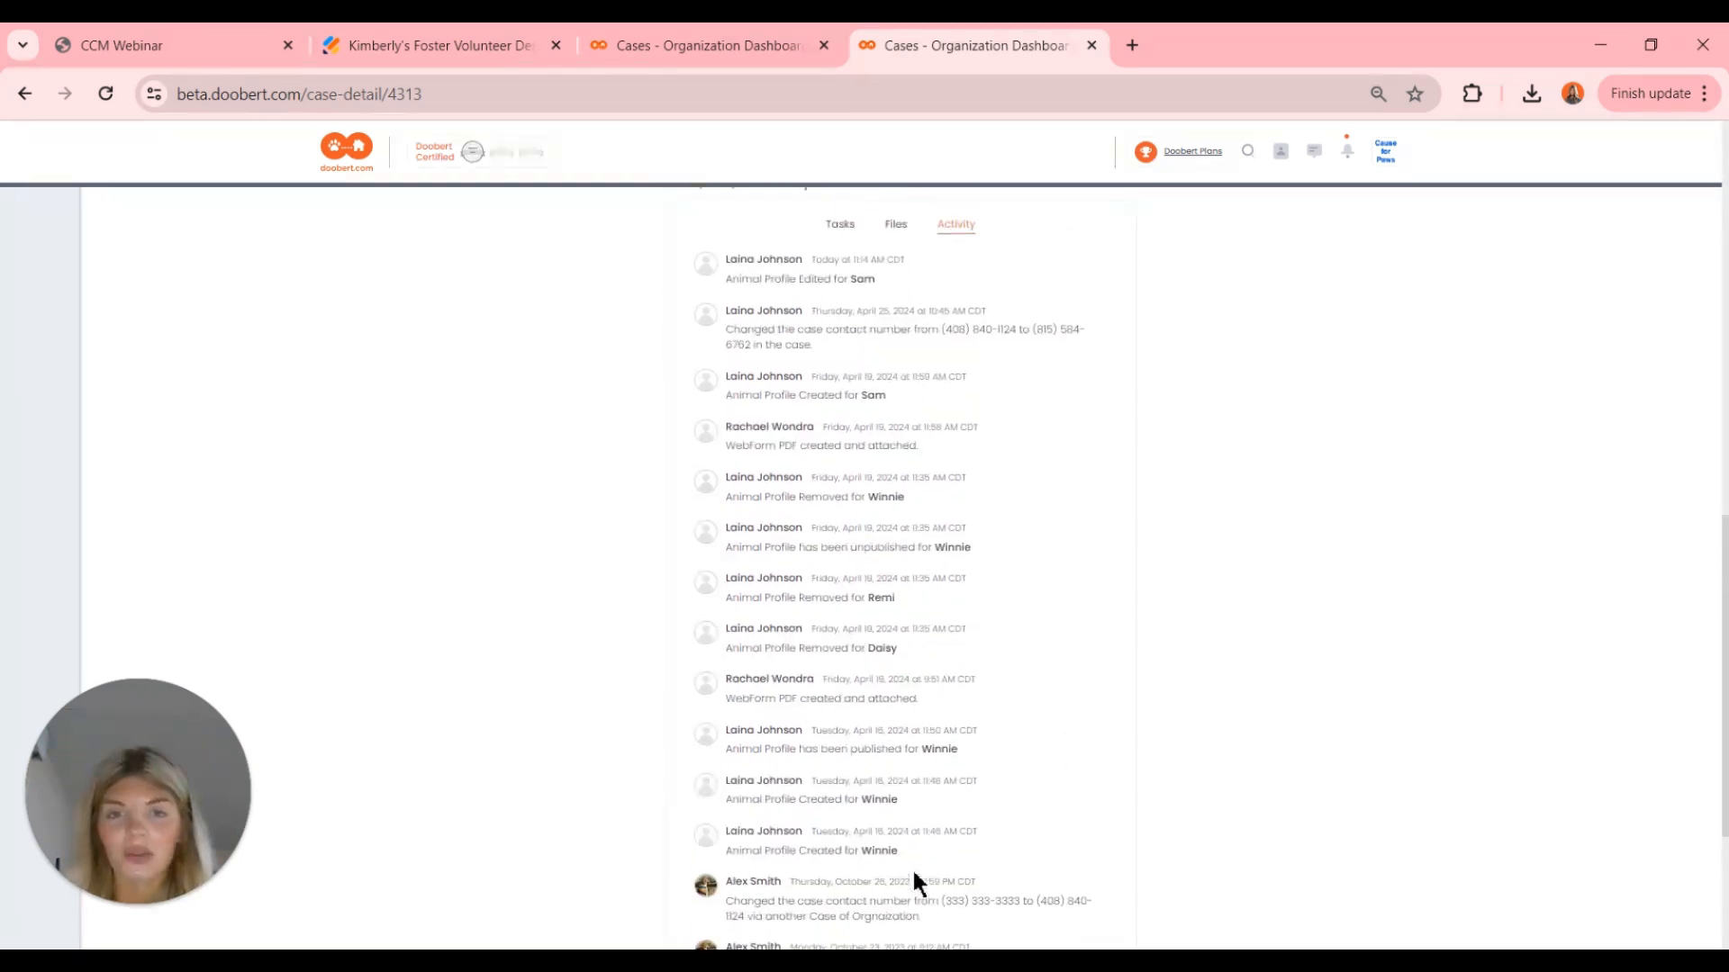
{"action": "scroll", "coordinate": [911, 867], "scroll_direction": "up", "scroll_amount": 6}
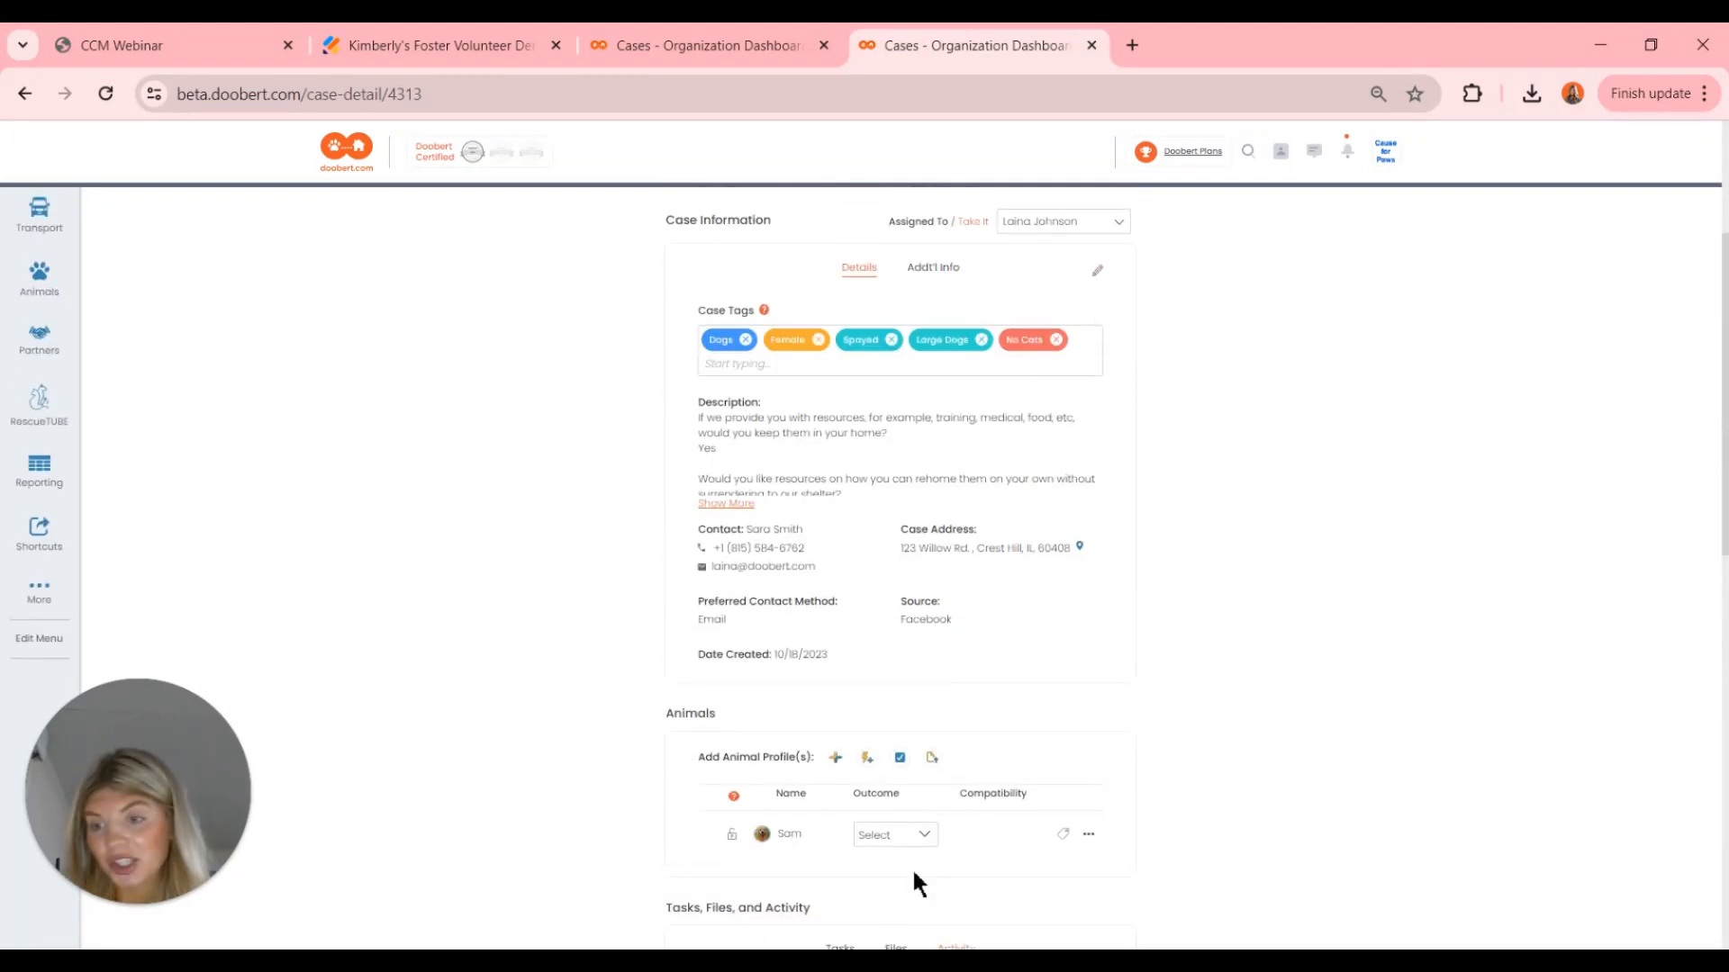
{"action": "scroll", "coordinate": [915, 873], "scroll_direction": "up", "scroll_amount": 1}
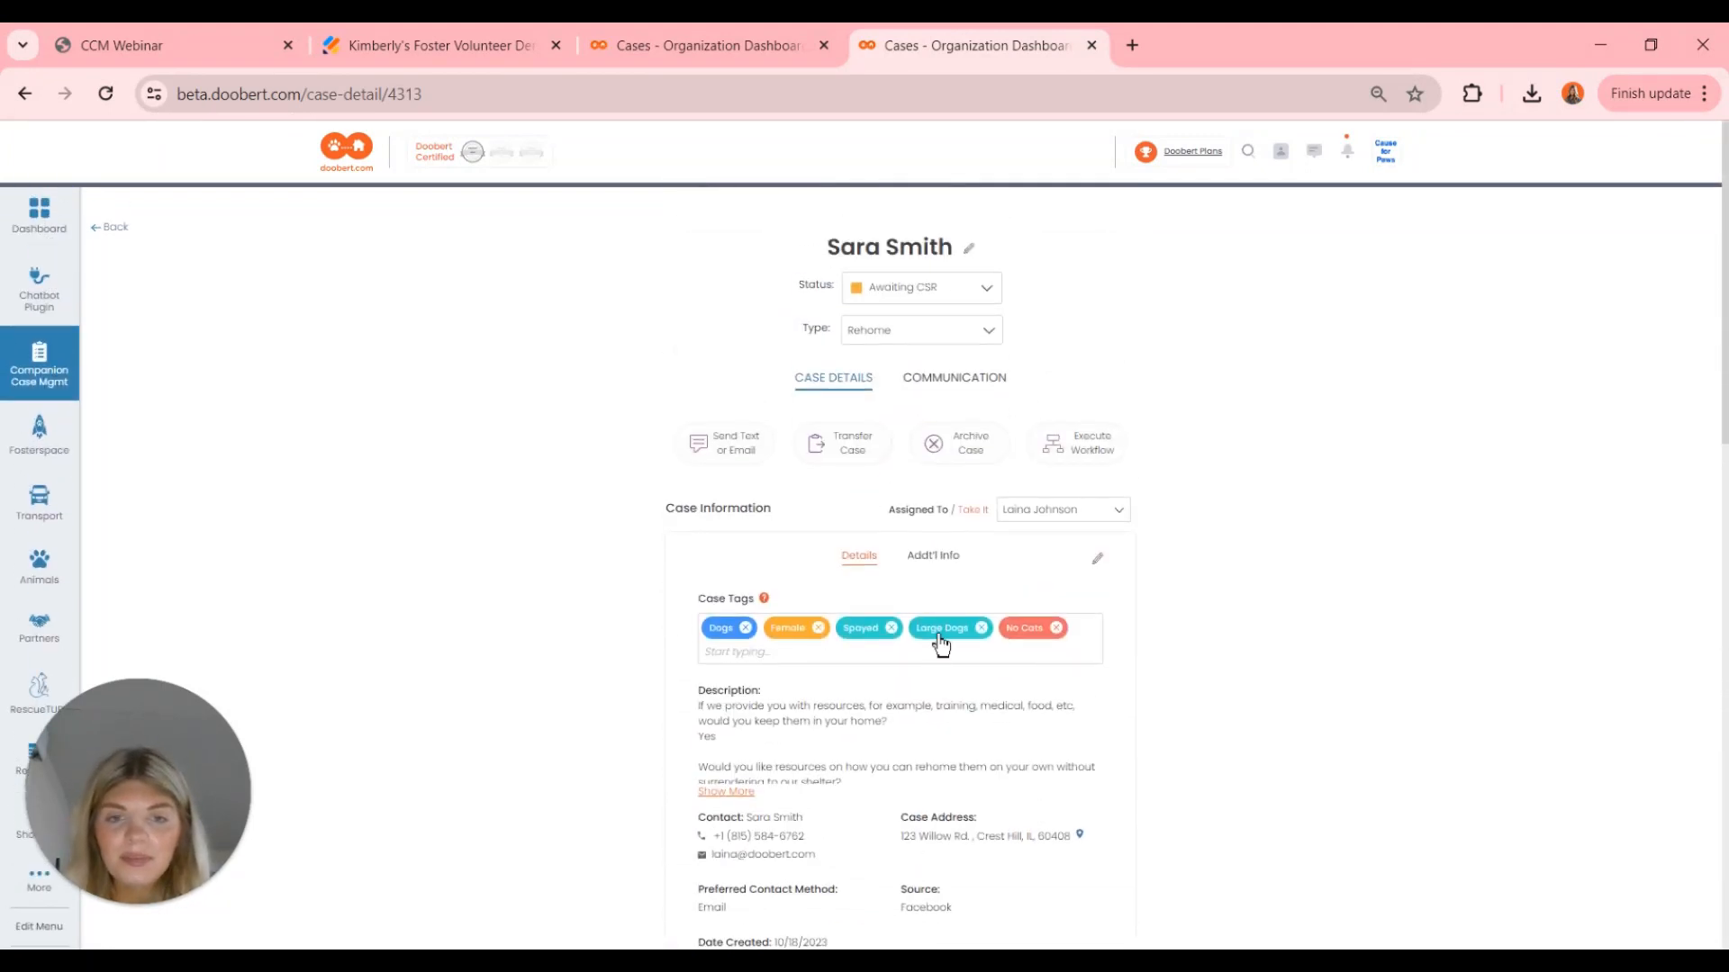
- Show the case's additional information and examine the contact tags, internal notes, resource questions, related cases and previous cases
{"action": "left_click", "coordinate": [917, 565]}
{"action": "scroll", "coordinate": [916, 598], "scroll_direction": "down", "scroll_amount": 1}
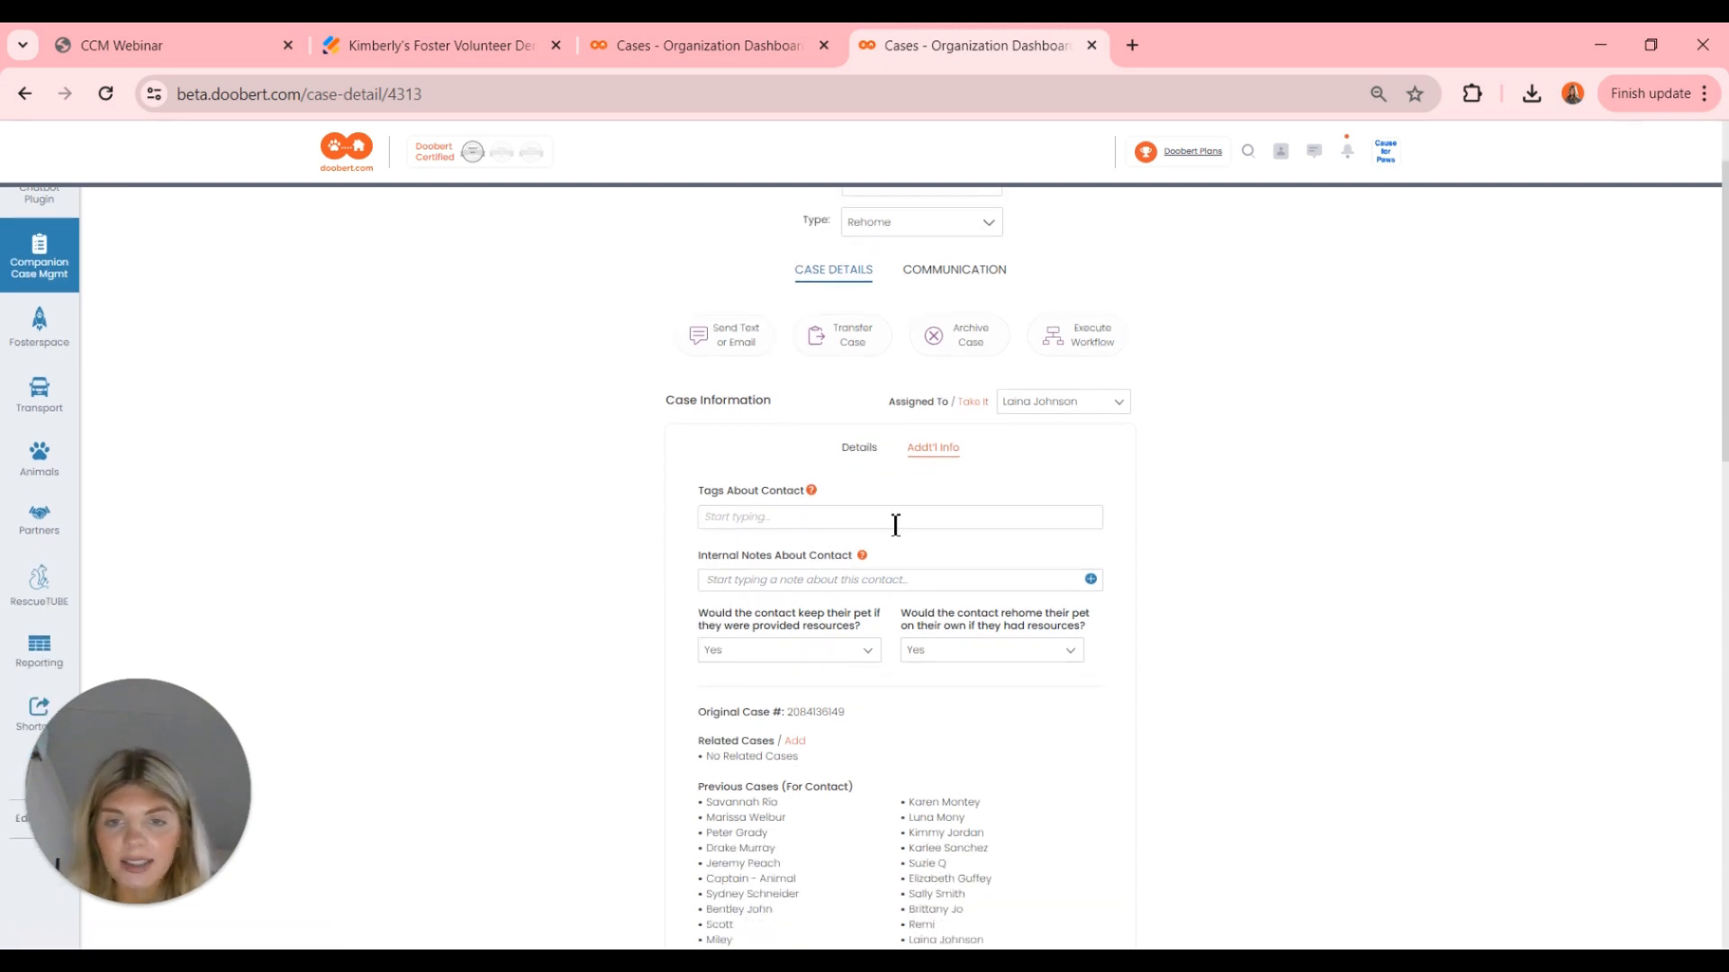
{"action": "left_click", "coordinate": [855, 448]}
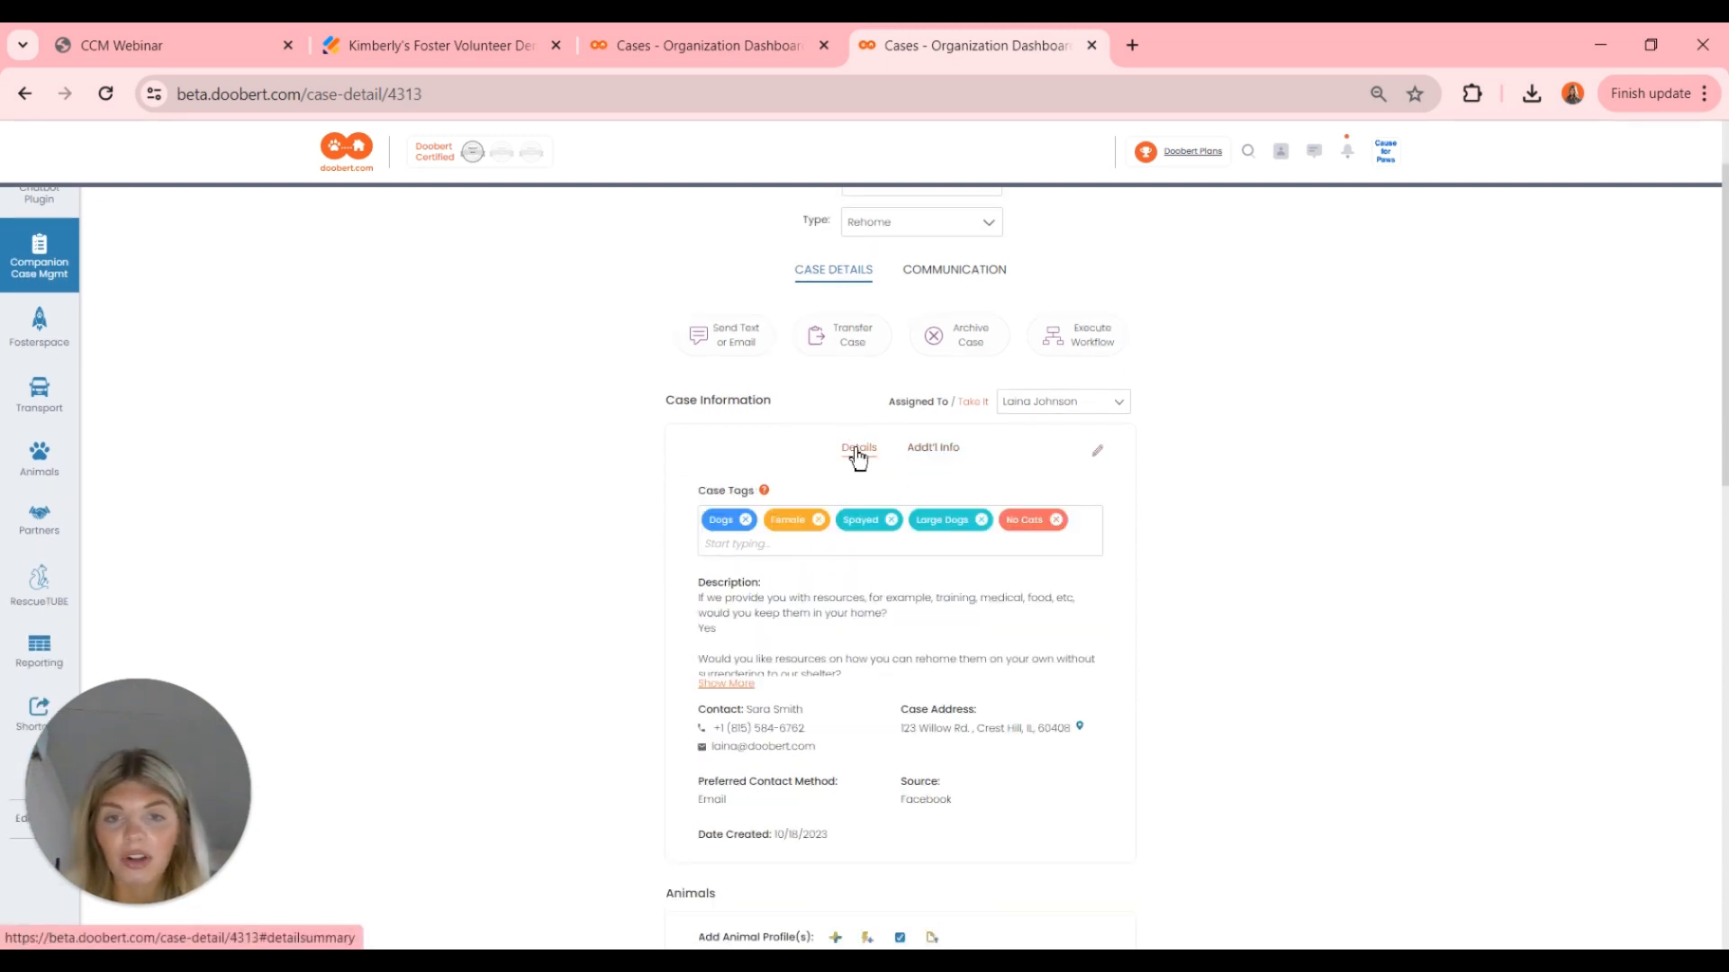
{"action": "left_click", "coordinate": [940, 448]}
{"action": "scroll", "coordinate": [938, 455], "scroll_direction": "down", "scroll_amount": 1}
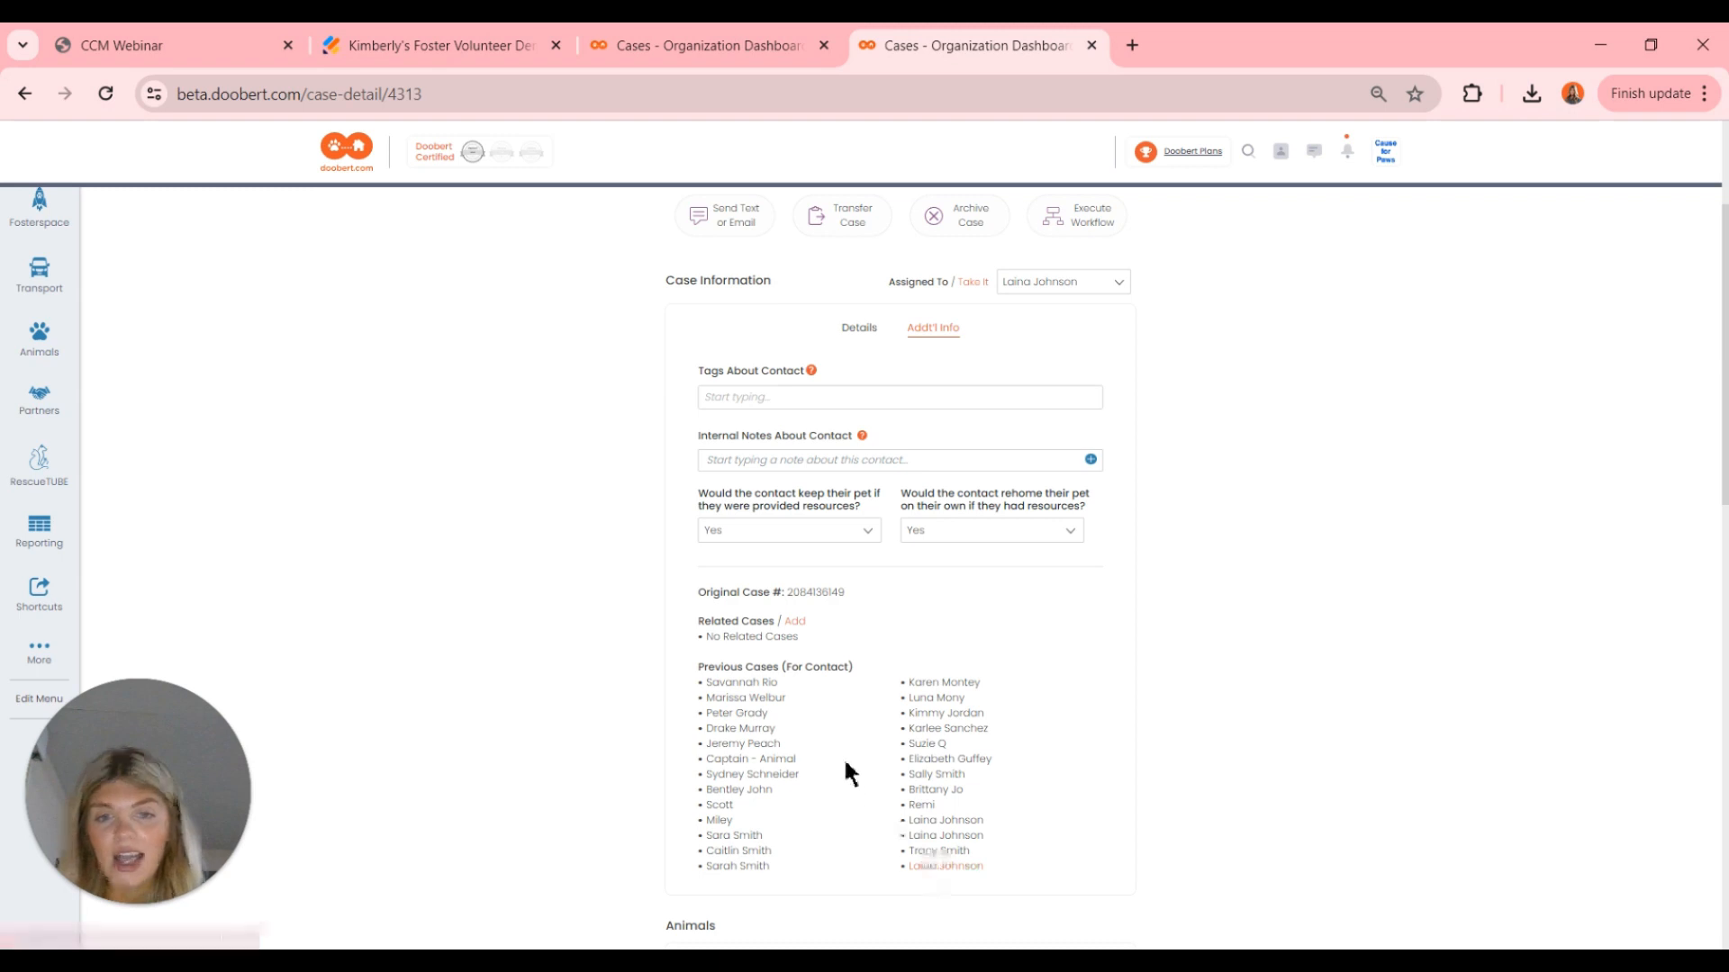
{"action": "scroll", "coordinate": [826, 629], "scroll_direction": "up", "scroll_amount": 1}
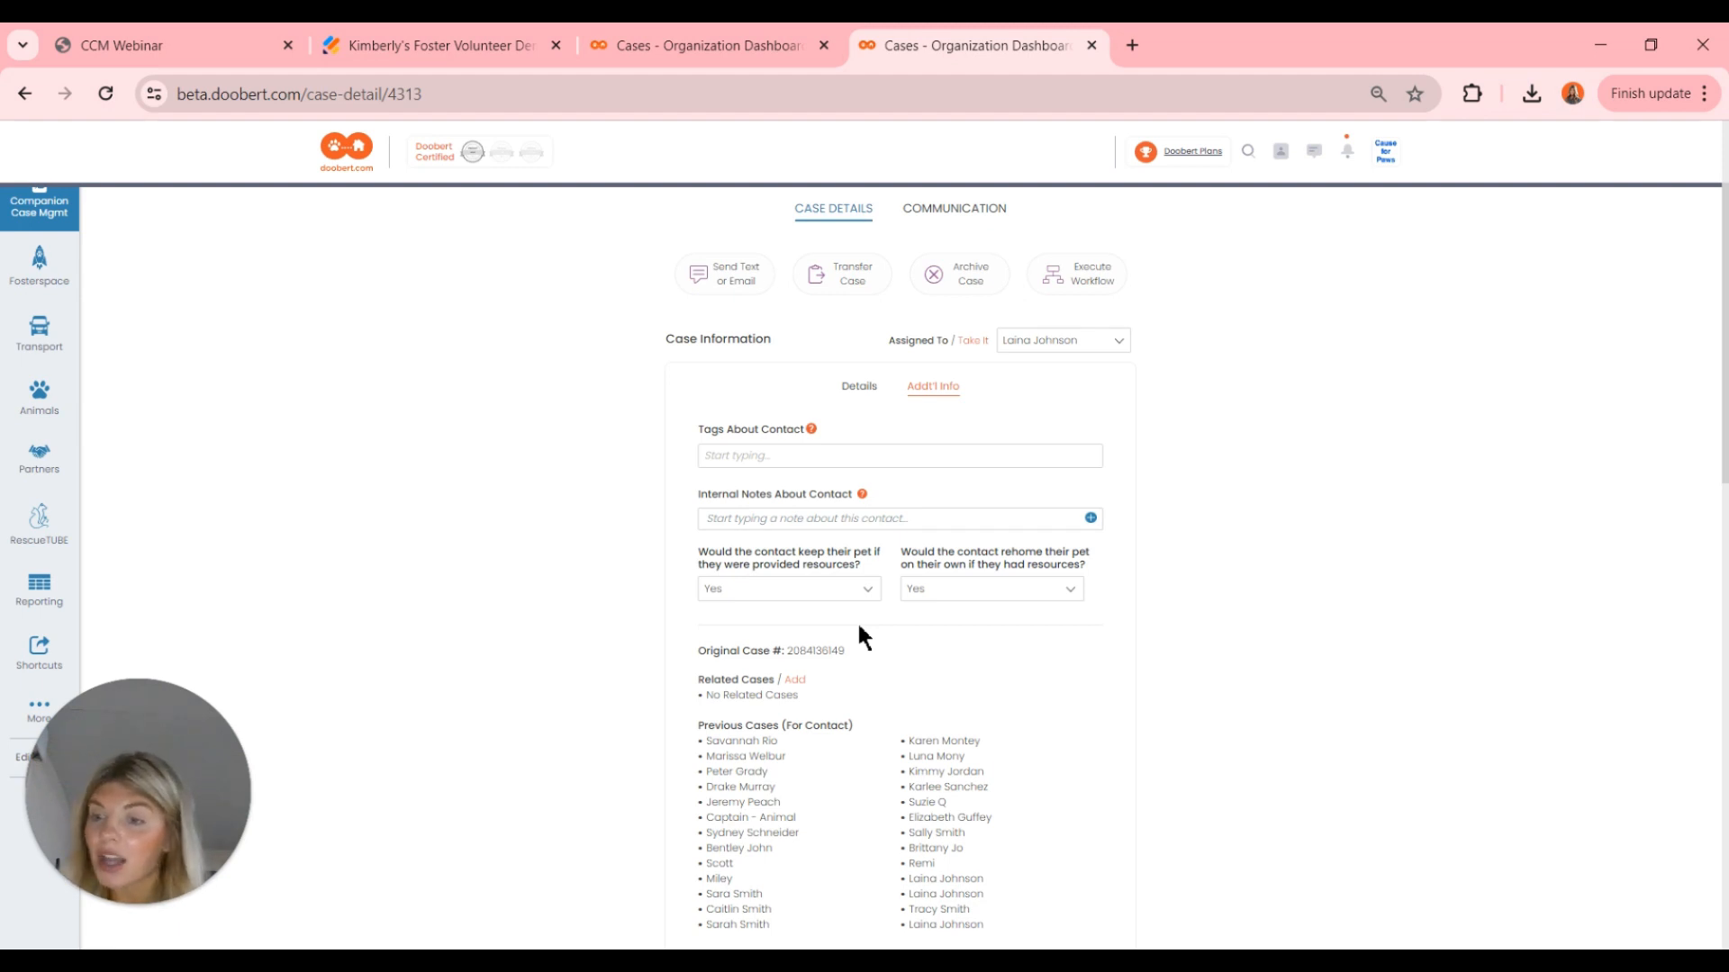
{"action": "scroll", "coordinate": [868, 618], "scroll_direction": "up", "scroll_amount": 2}
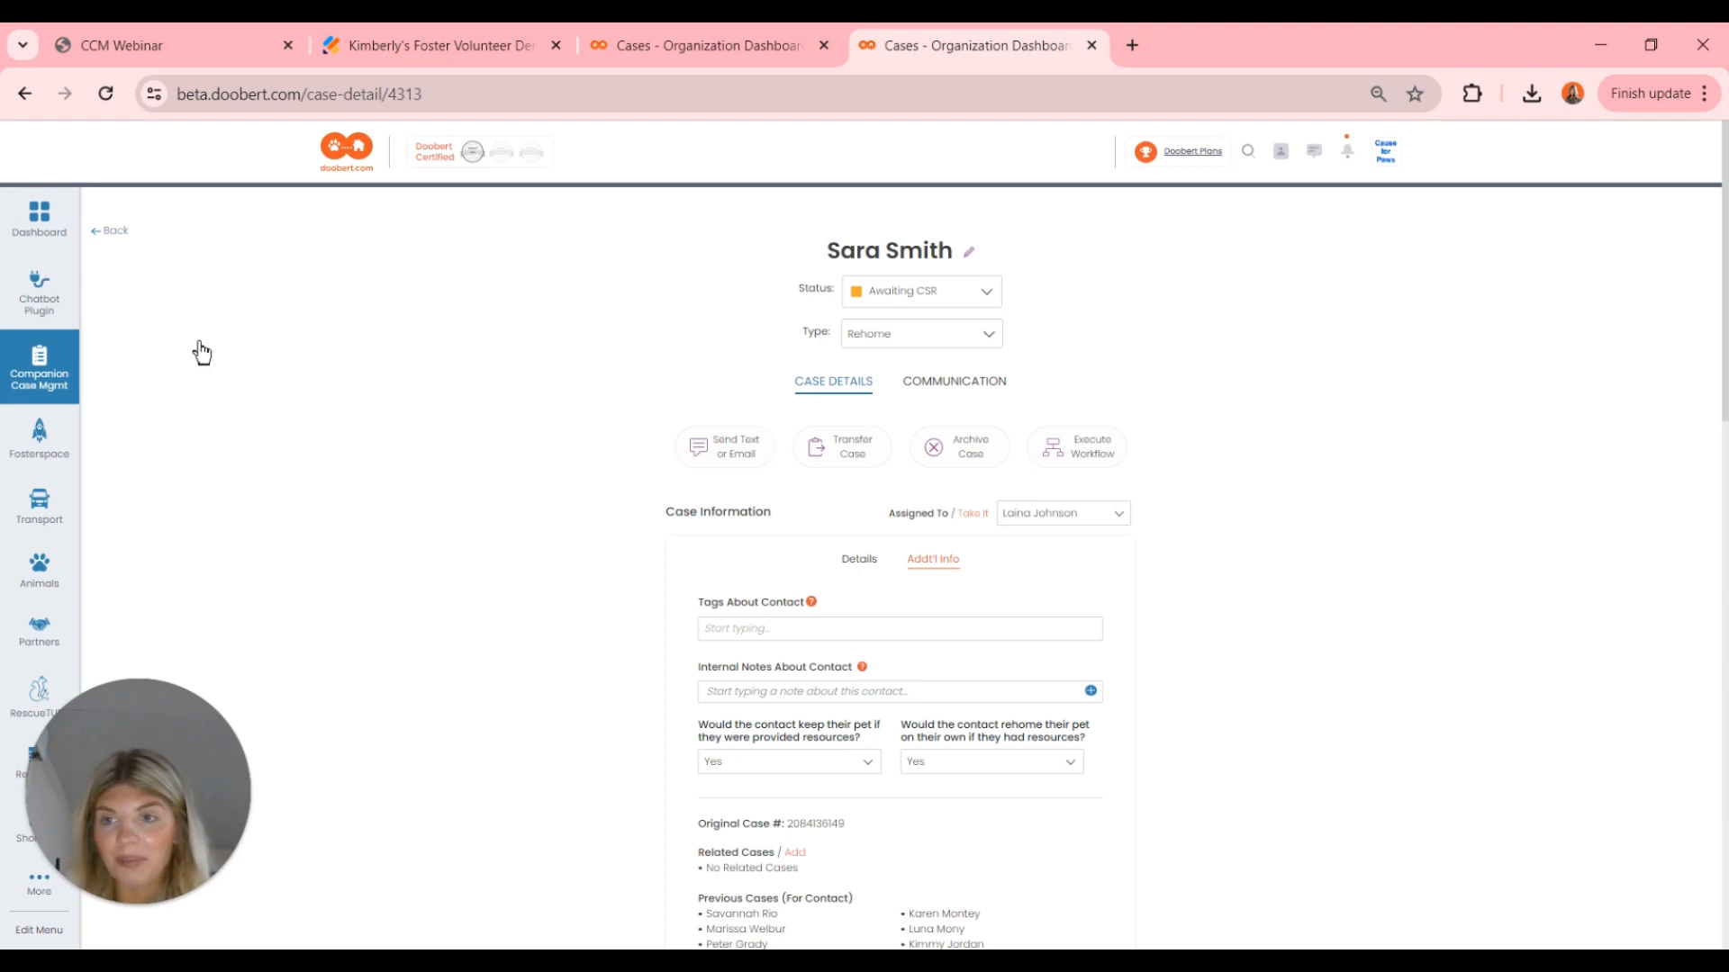
- Open the case's communication section and examine the email composer, including its subject, body, attachments and workflow options
{"action": "left_click", "coordinate": [937, 391]}
{"action": "scroll", "coordinate": [937, 393], "scroll_direction": "down", "scroll_amount": 1}
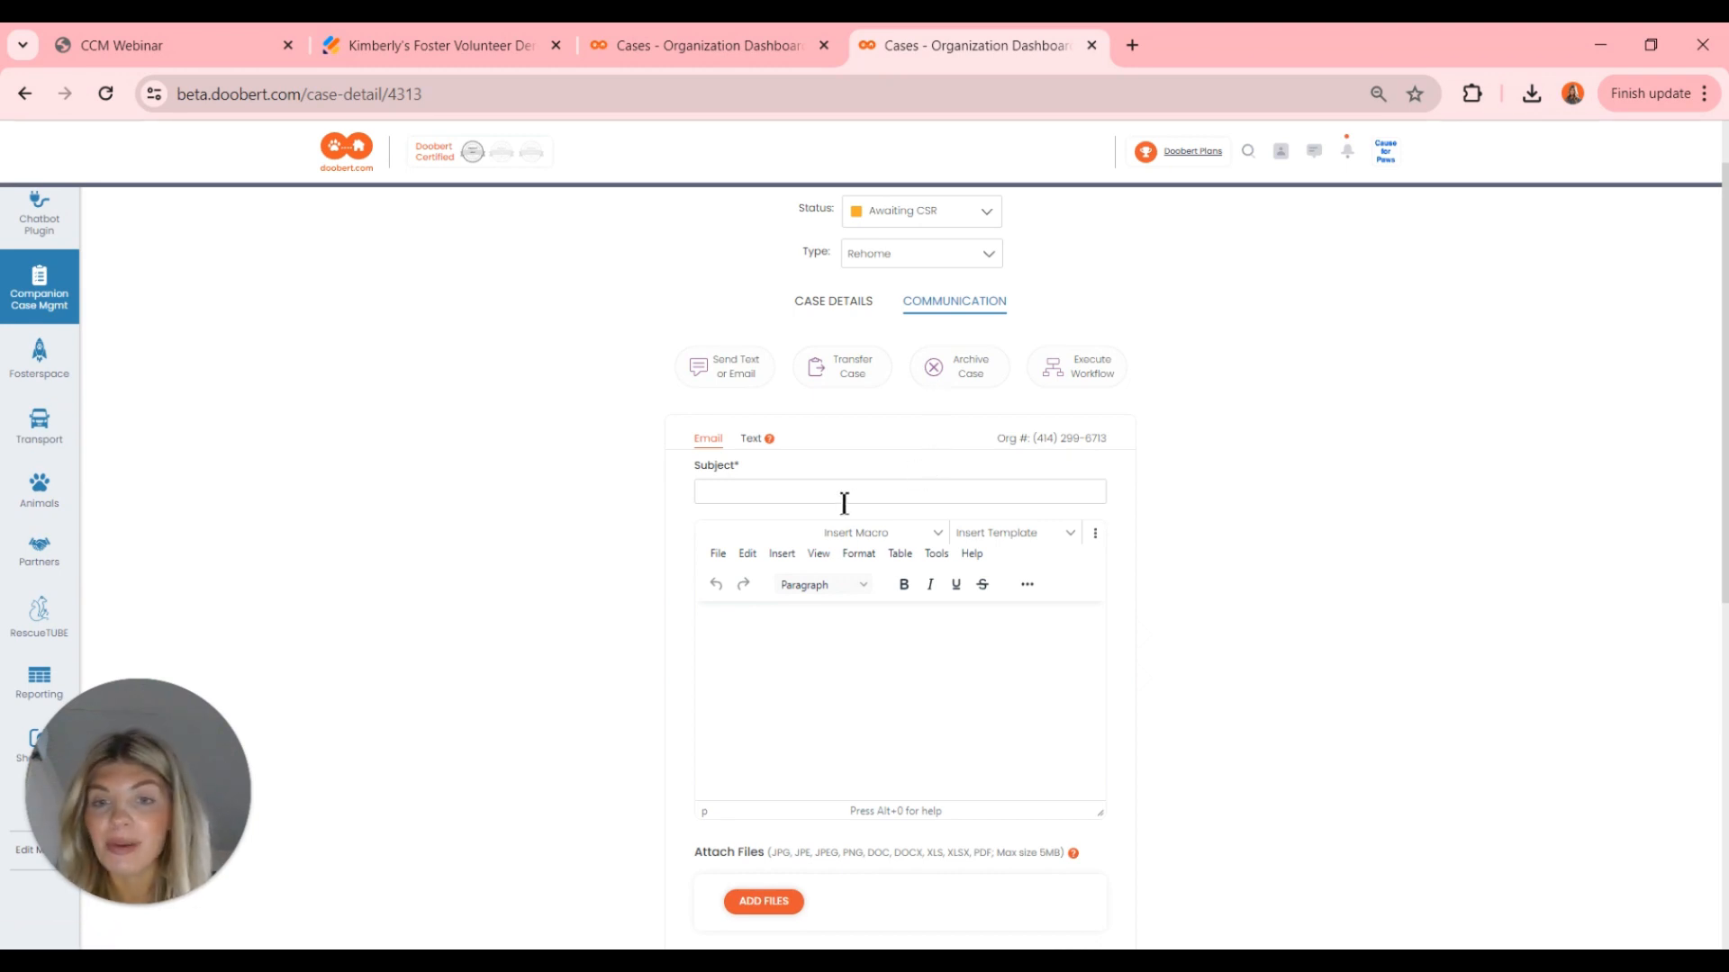
{"action": "left_click", "coordinate": [710, 493]}
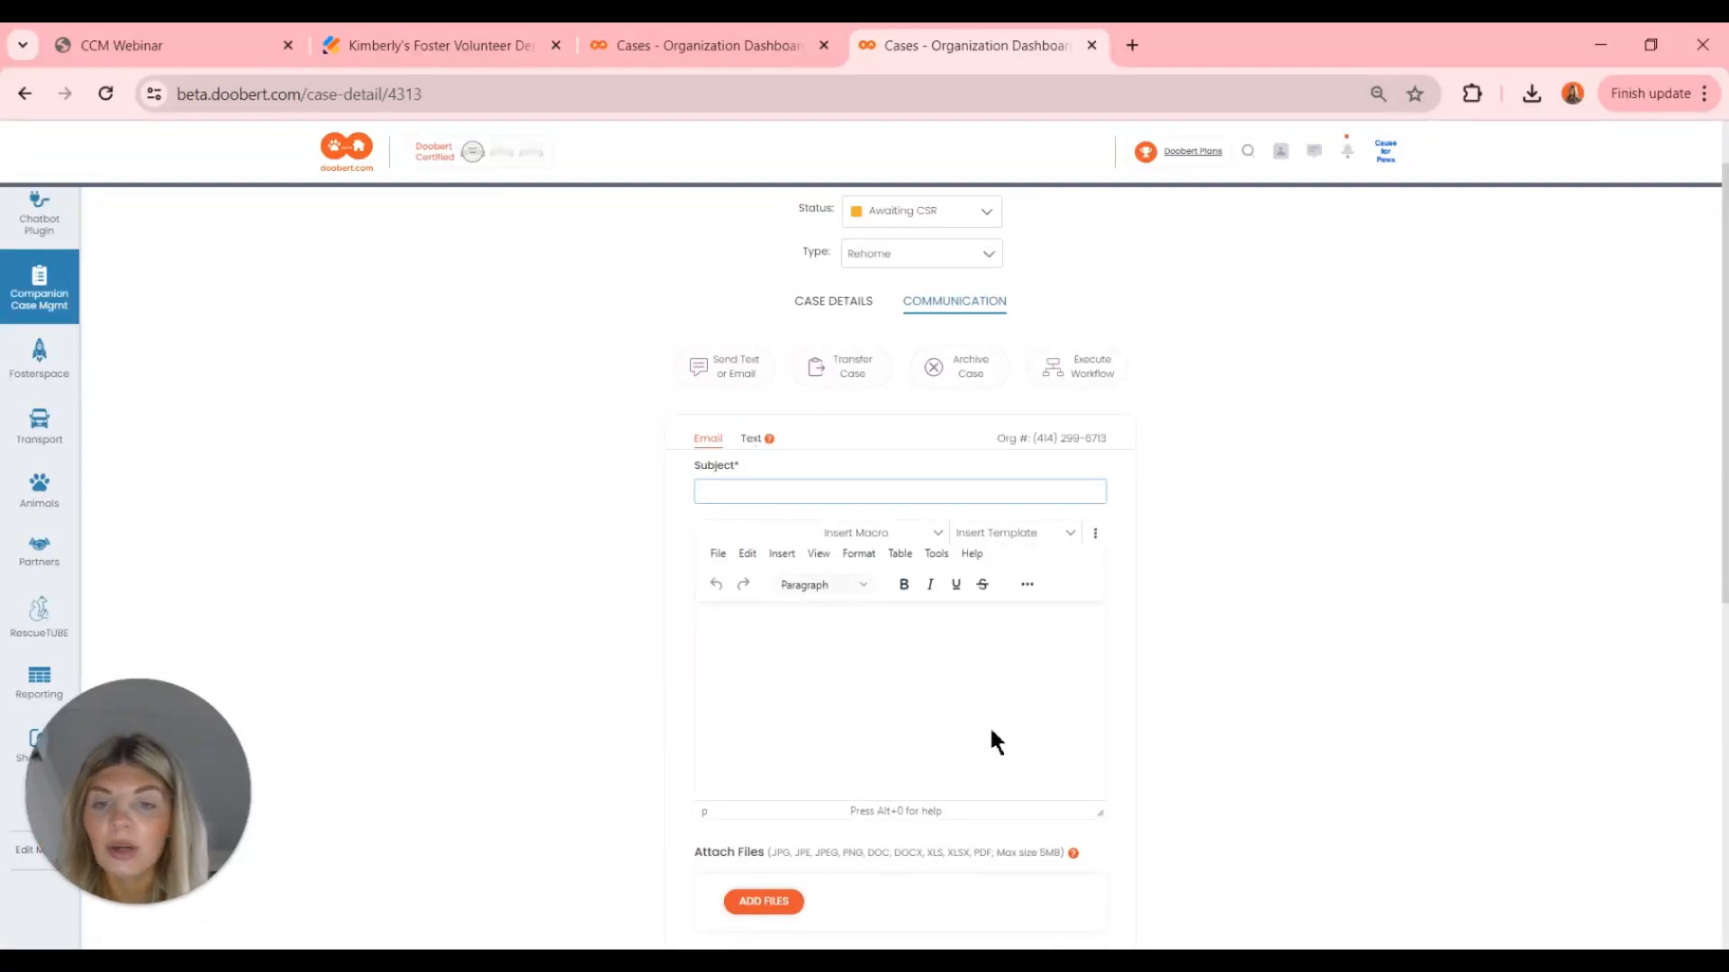
{"action": "scroll", "coordinate": [818, 693], "scroll_direction": "down", "scroll_amount": 2}
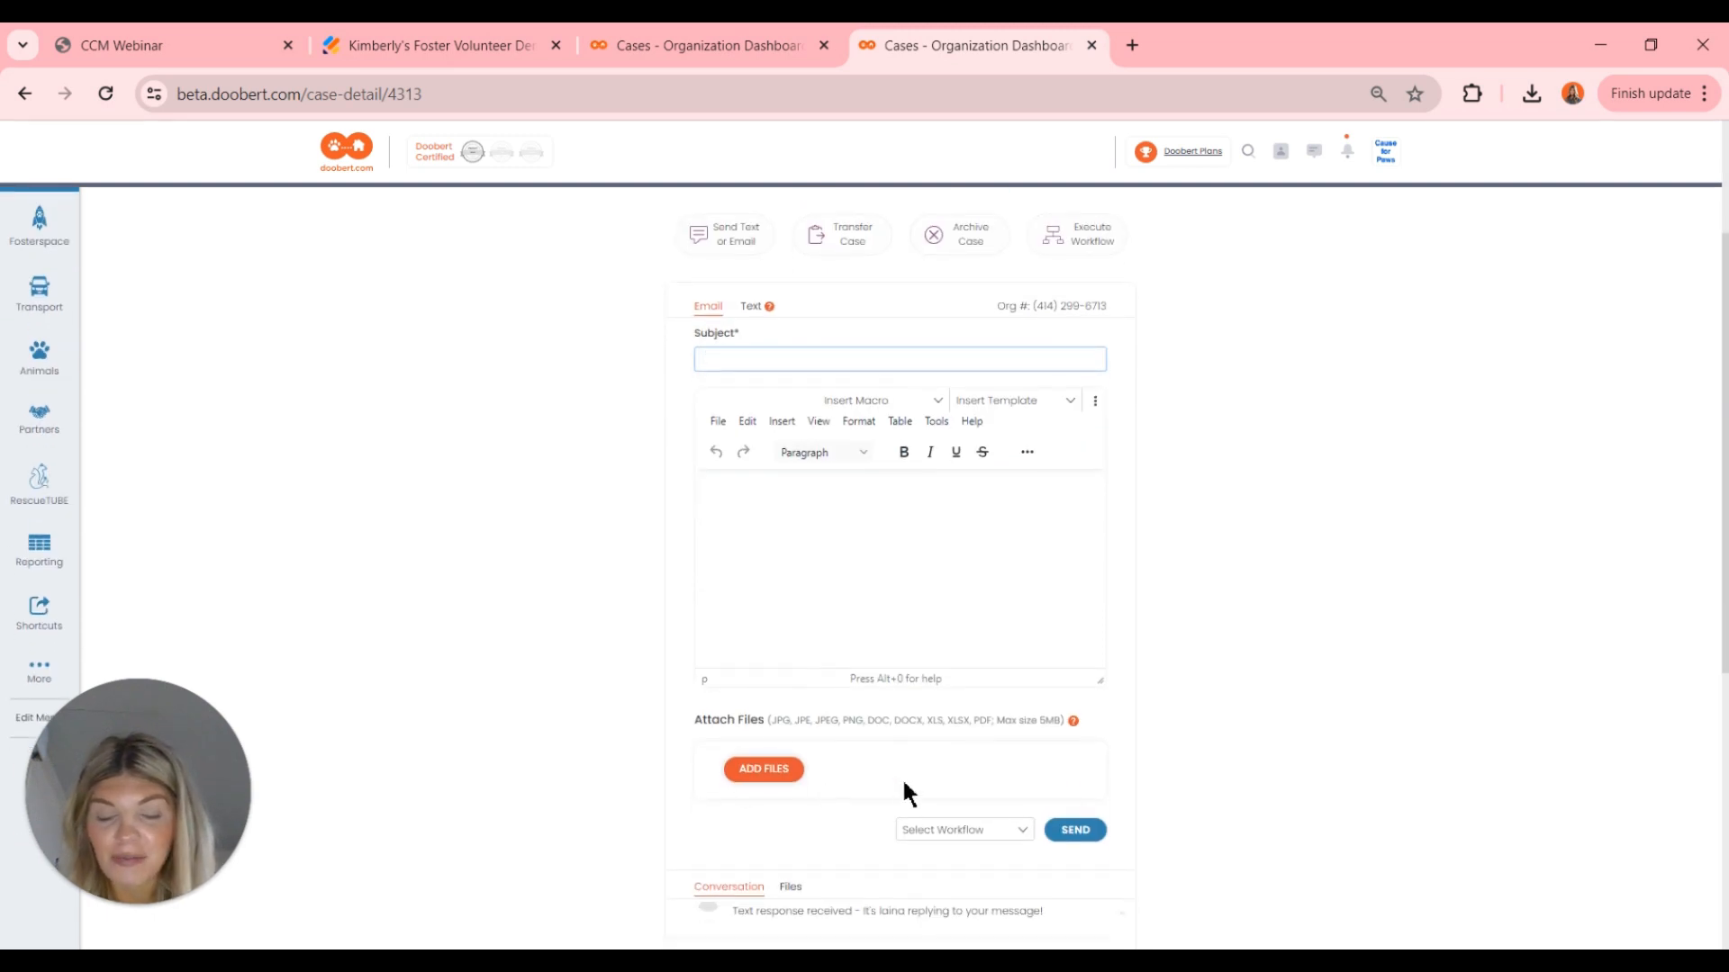
{"action": "scroll", "coordinate": [997, 695], "scroll_direction": "up", "scroll_amount": 1}
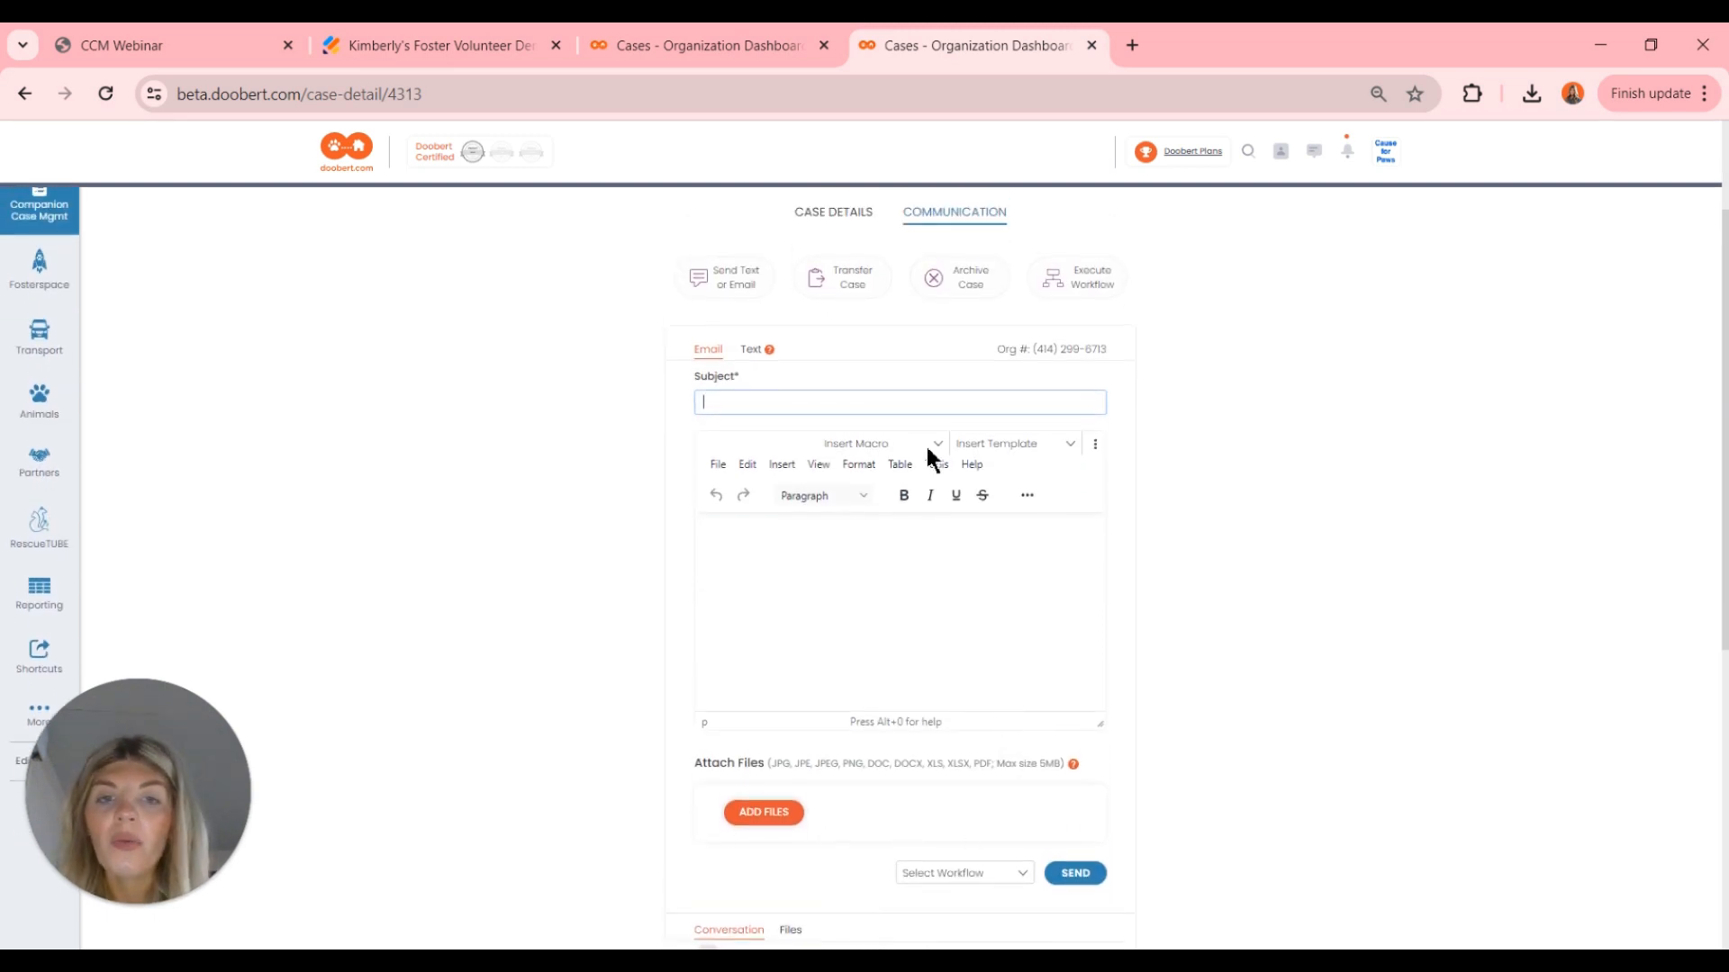
- Try inserting the team member's contact macro into the email body and delete the inserted text
{"action": "left_click", "coordinate": [907, 444]}
{"action": "left_click", "coordinate": [1010, 445]}
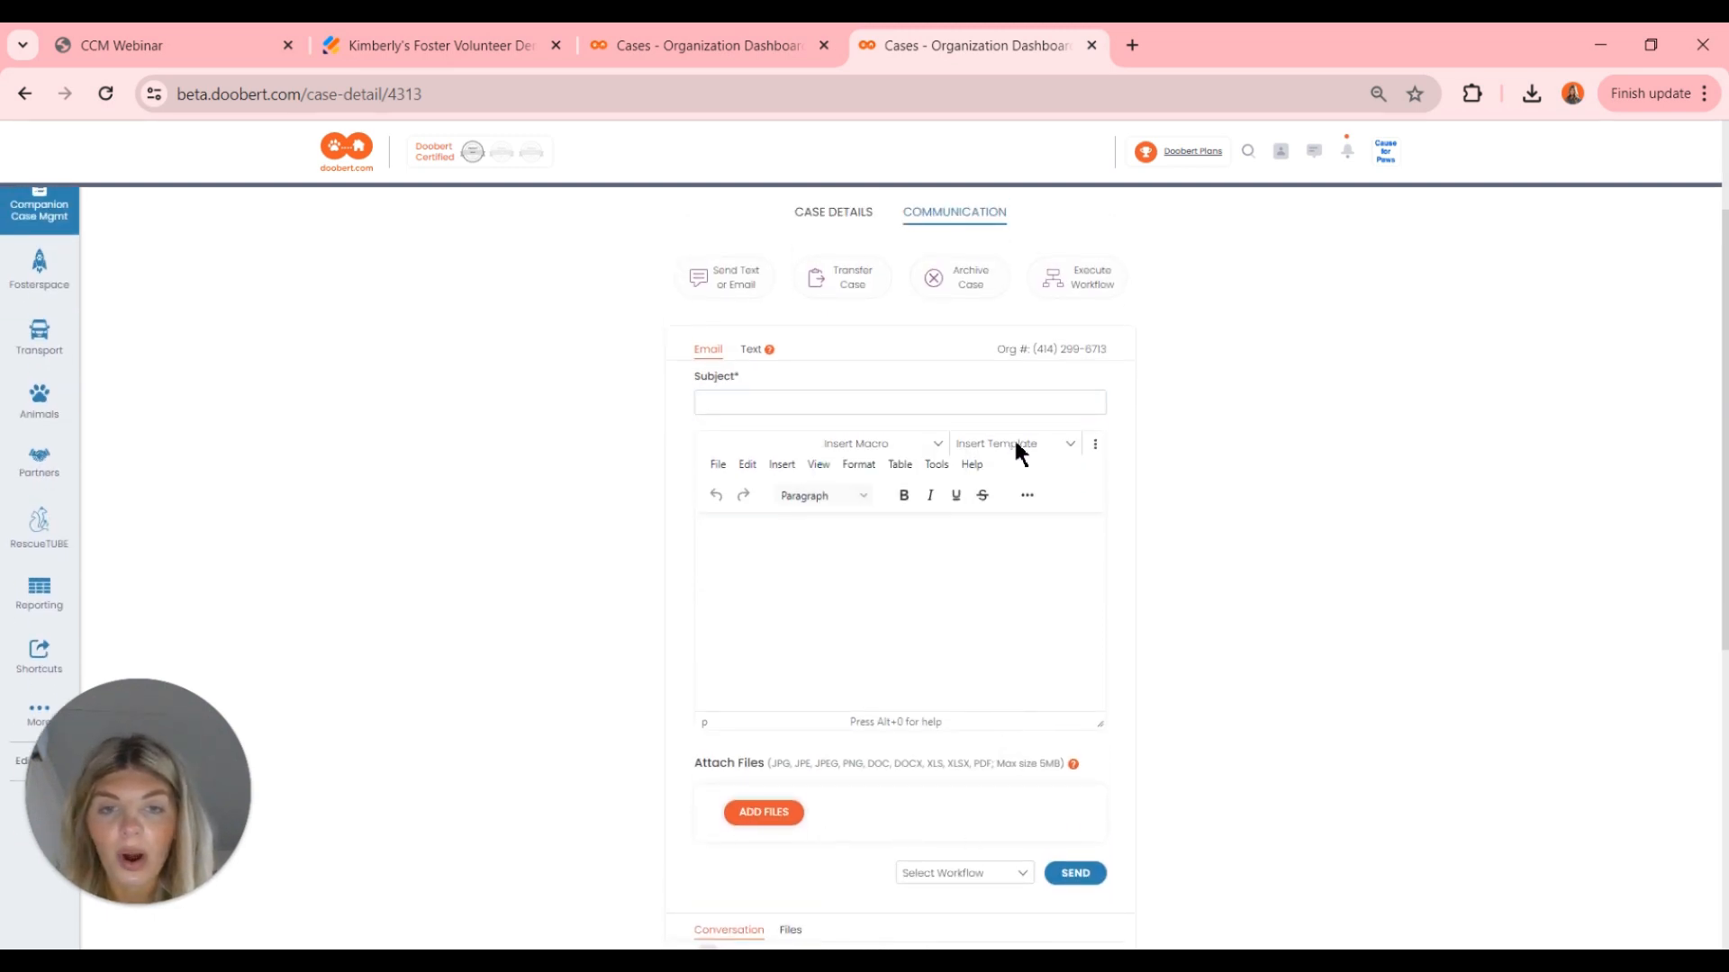
{"action": "left_click", "coordinate": [1010, 444]}
{"action": "left_click", "coordinate": [914, 445]}
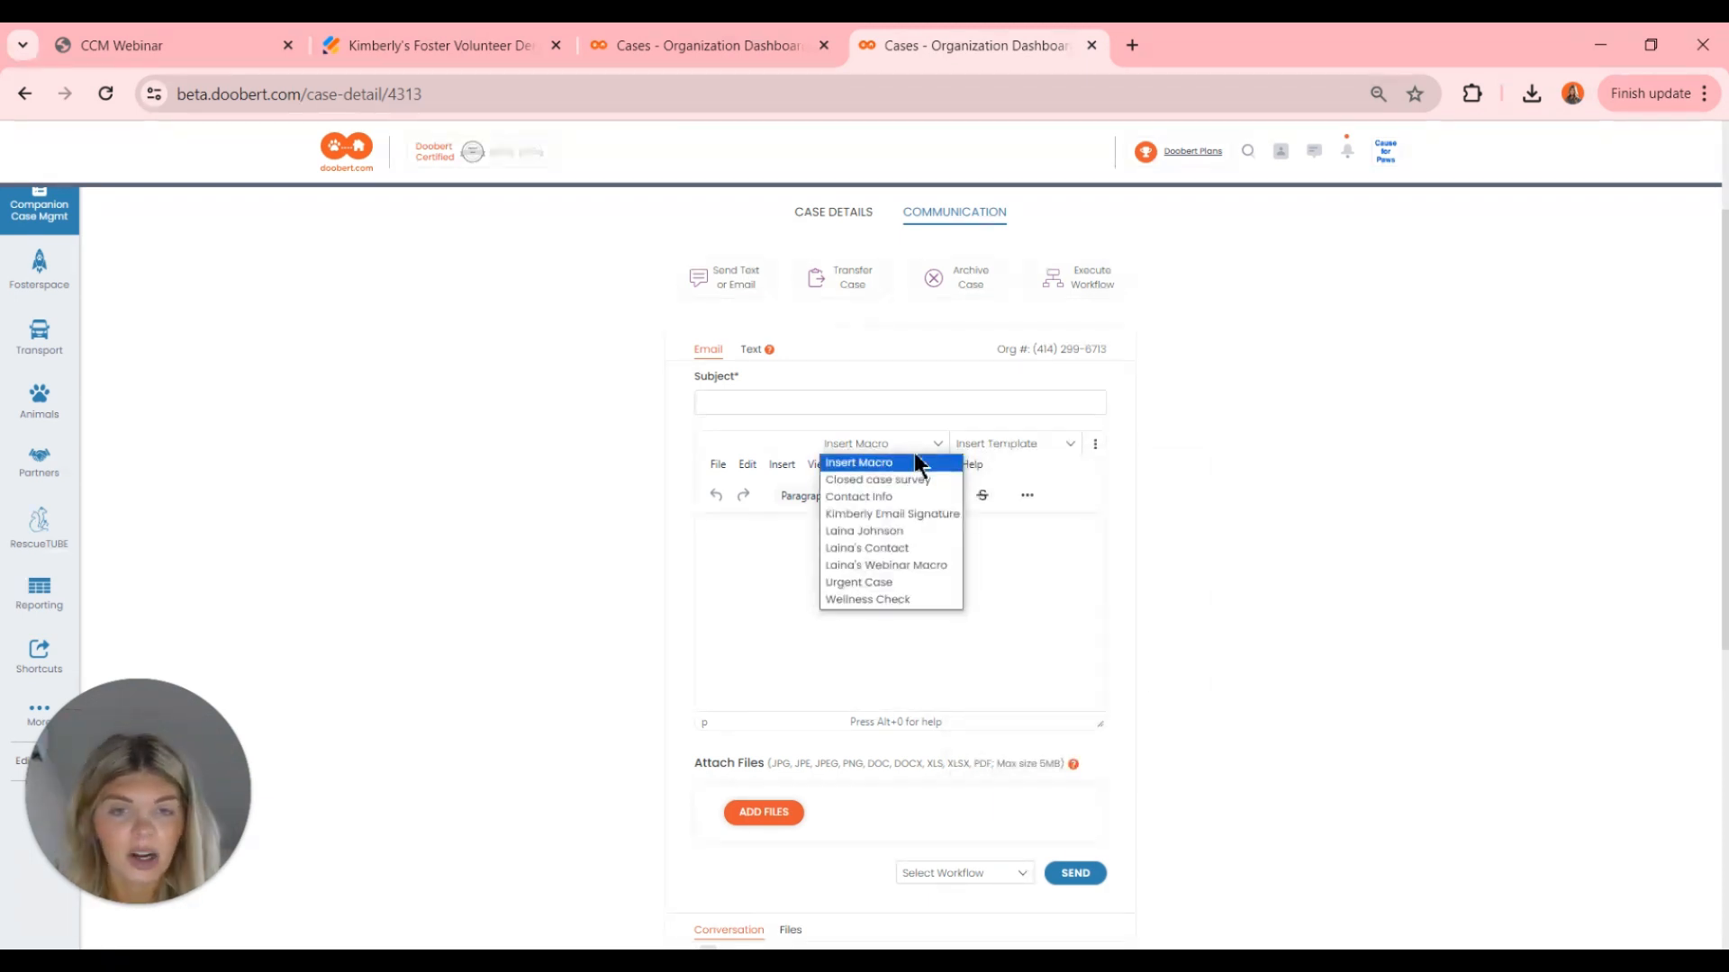
{"action": "left_click", "coordinate": [905, 548]}
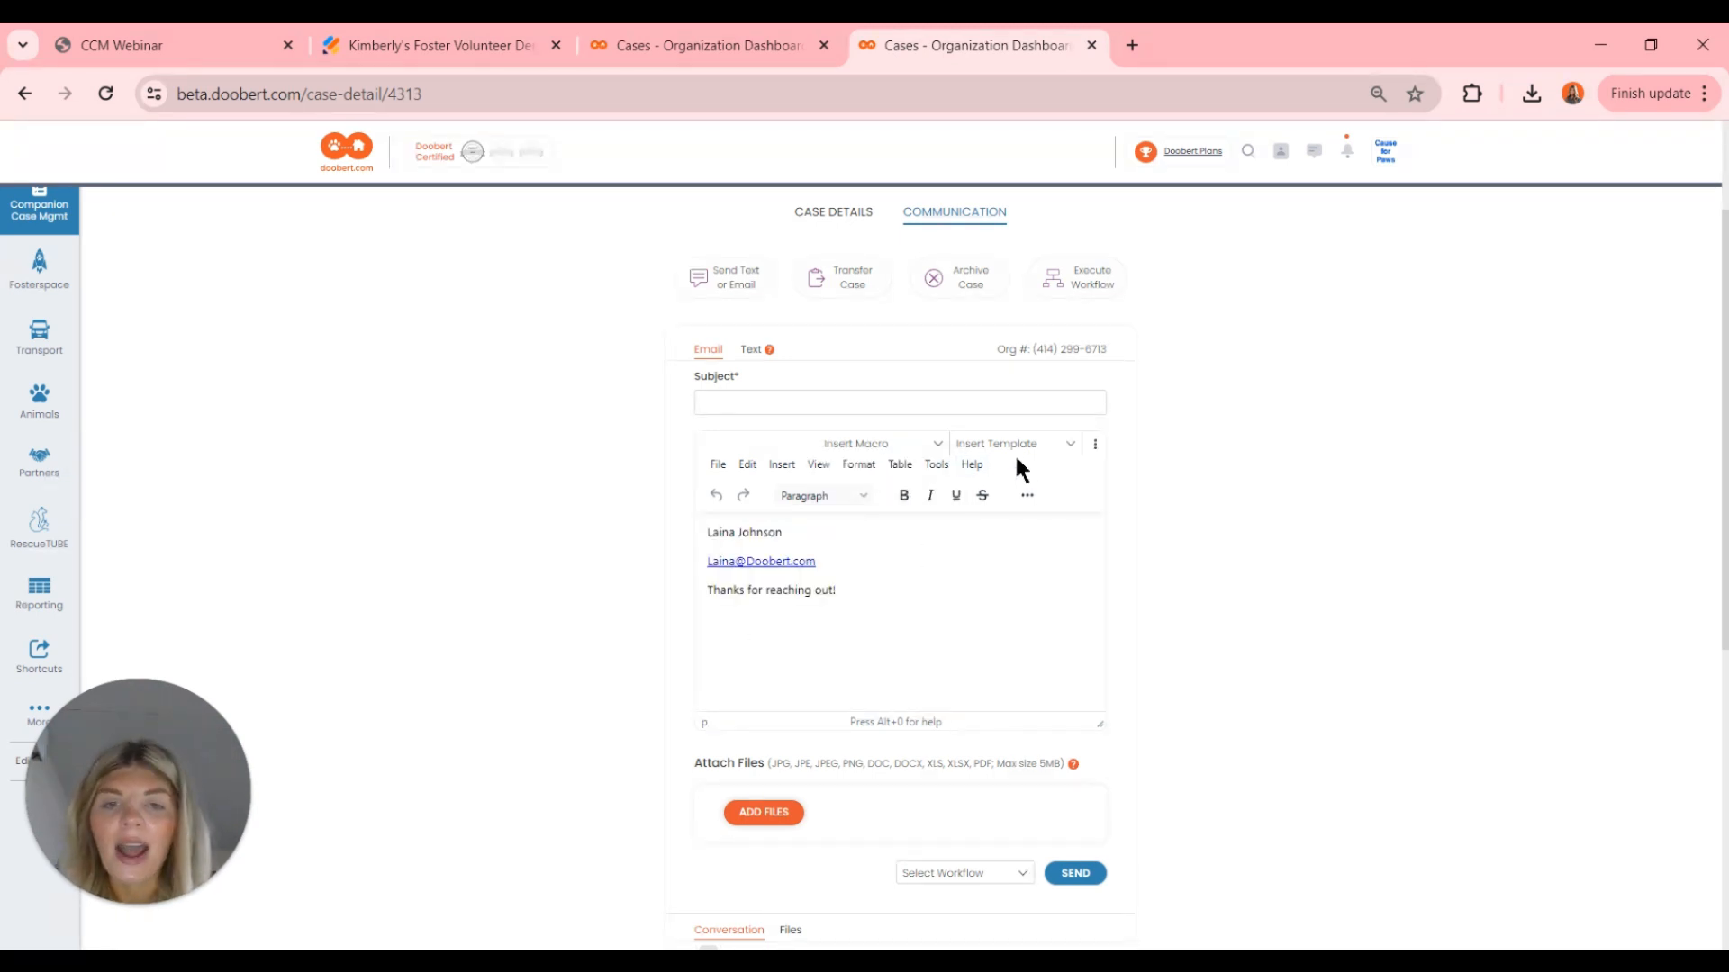
{"action": "left_click_drag", "start_coordinate": [707, 532], "coordinate": [866, 607]}
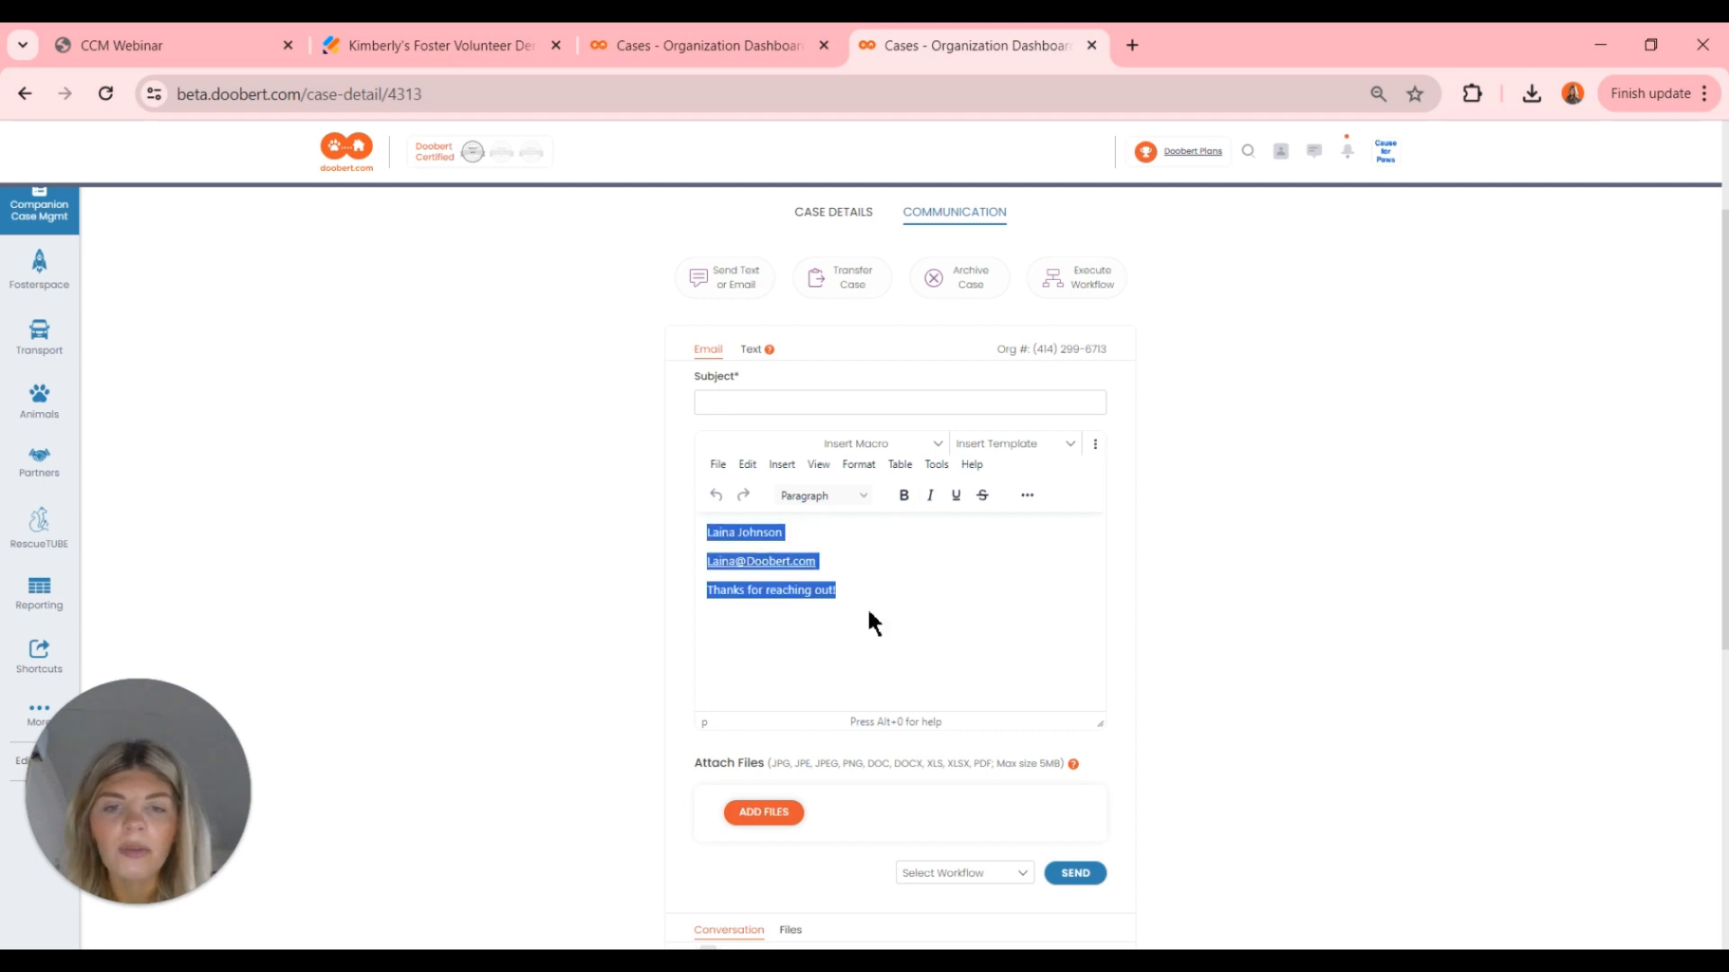
{"action": "key", "text": "BackSpace"}
- Fill the email from the "Following up on your request" template and review the message and its sending options
{"action": "left_click", "coordinate": [997, 443]}
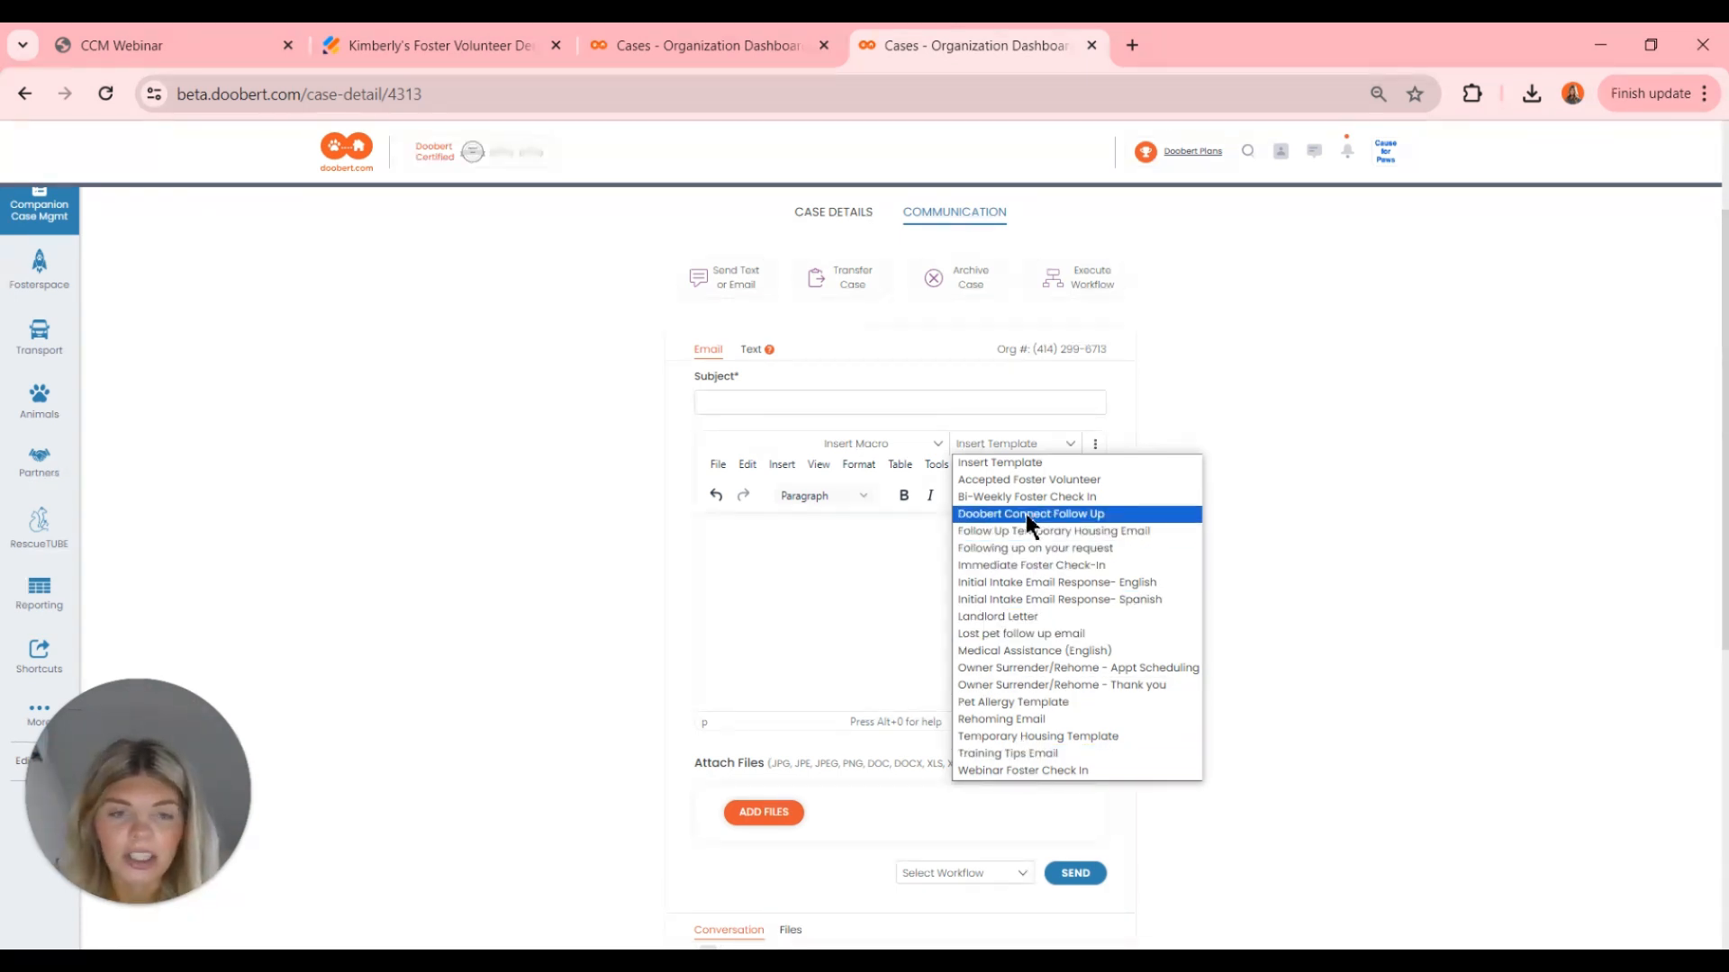
{"action": "left_click", "coordinate": [1025, 549]}
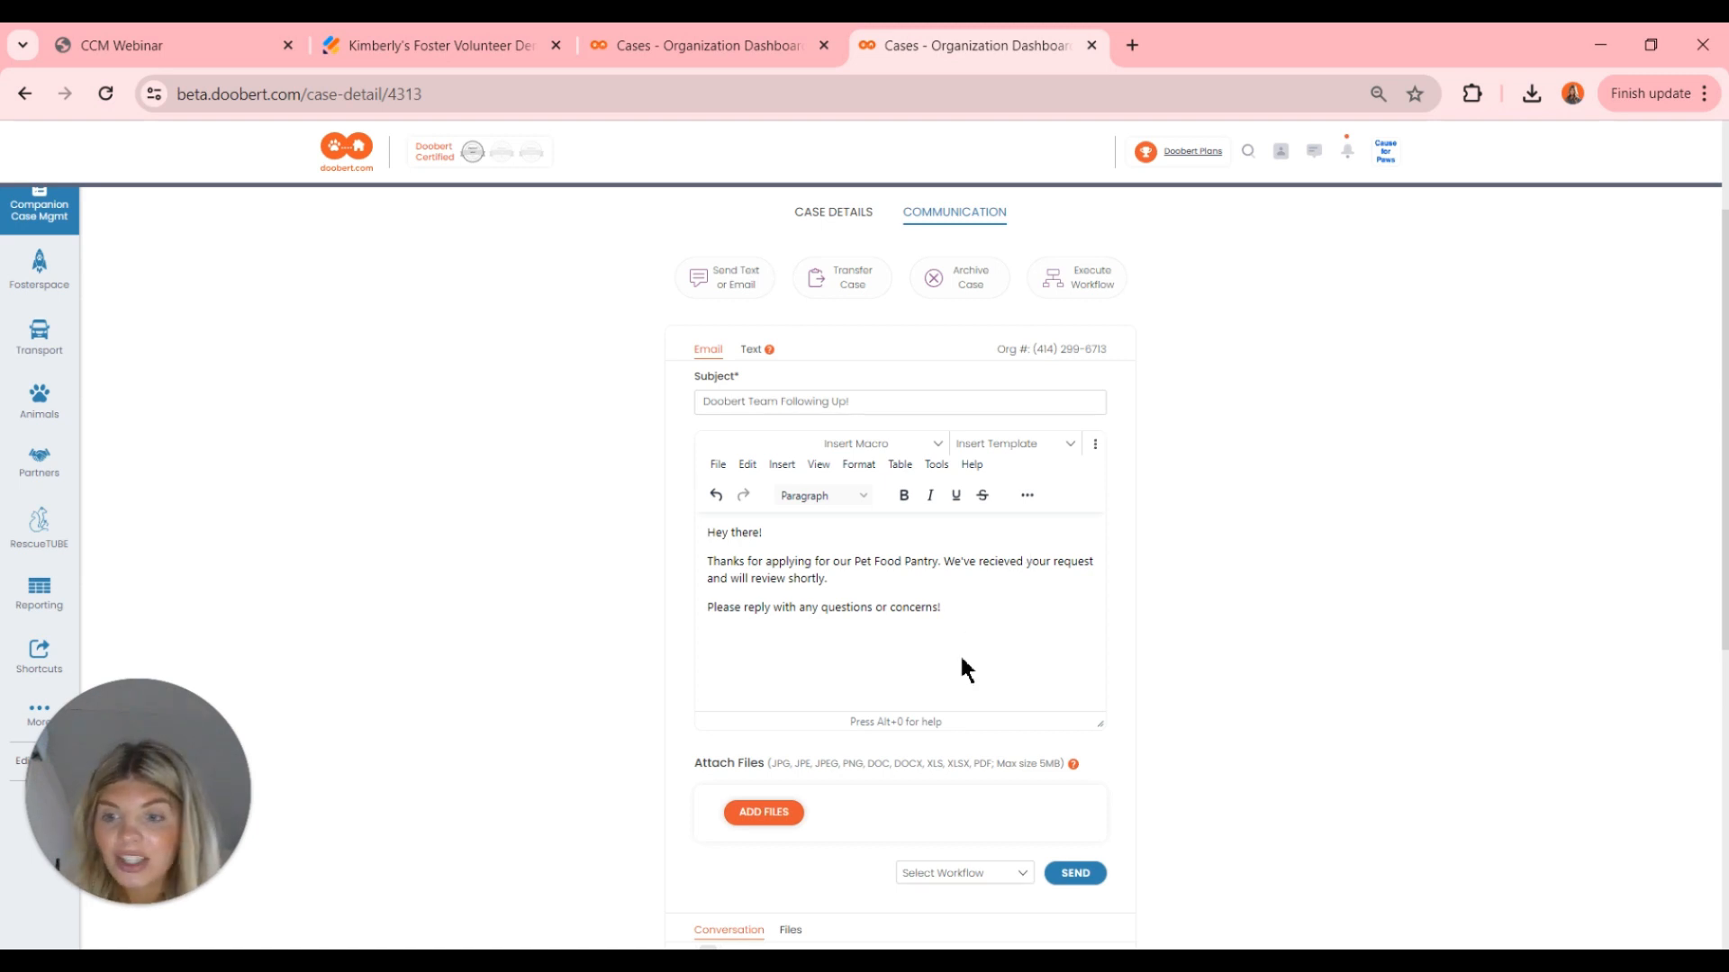
{"action": "scroll", "coordinate": [964, 667], "scroll_direction": "down", "scroll_amount": 1}
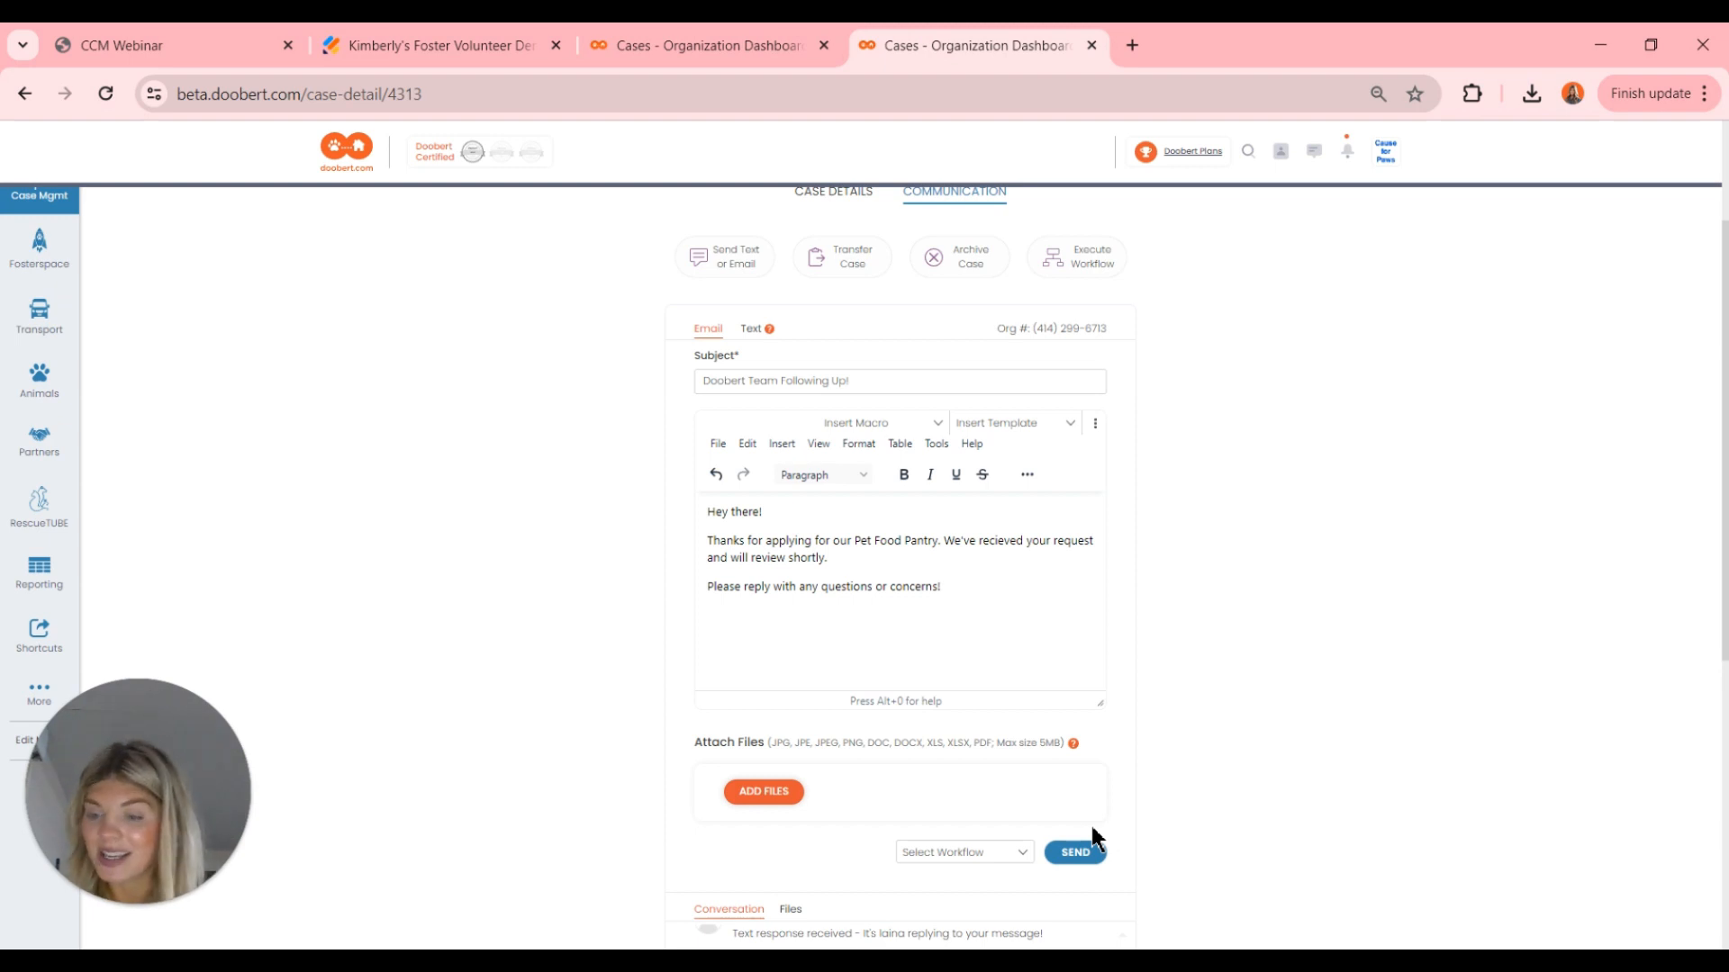
{"action": "scroll", "coordinate": [1055, 707], "scroll_direction": "down", "scroll_amount": 3}
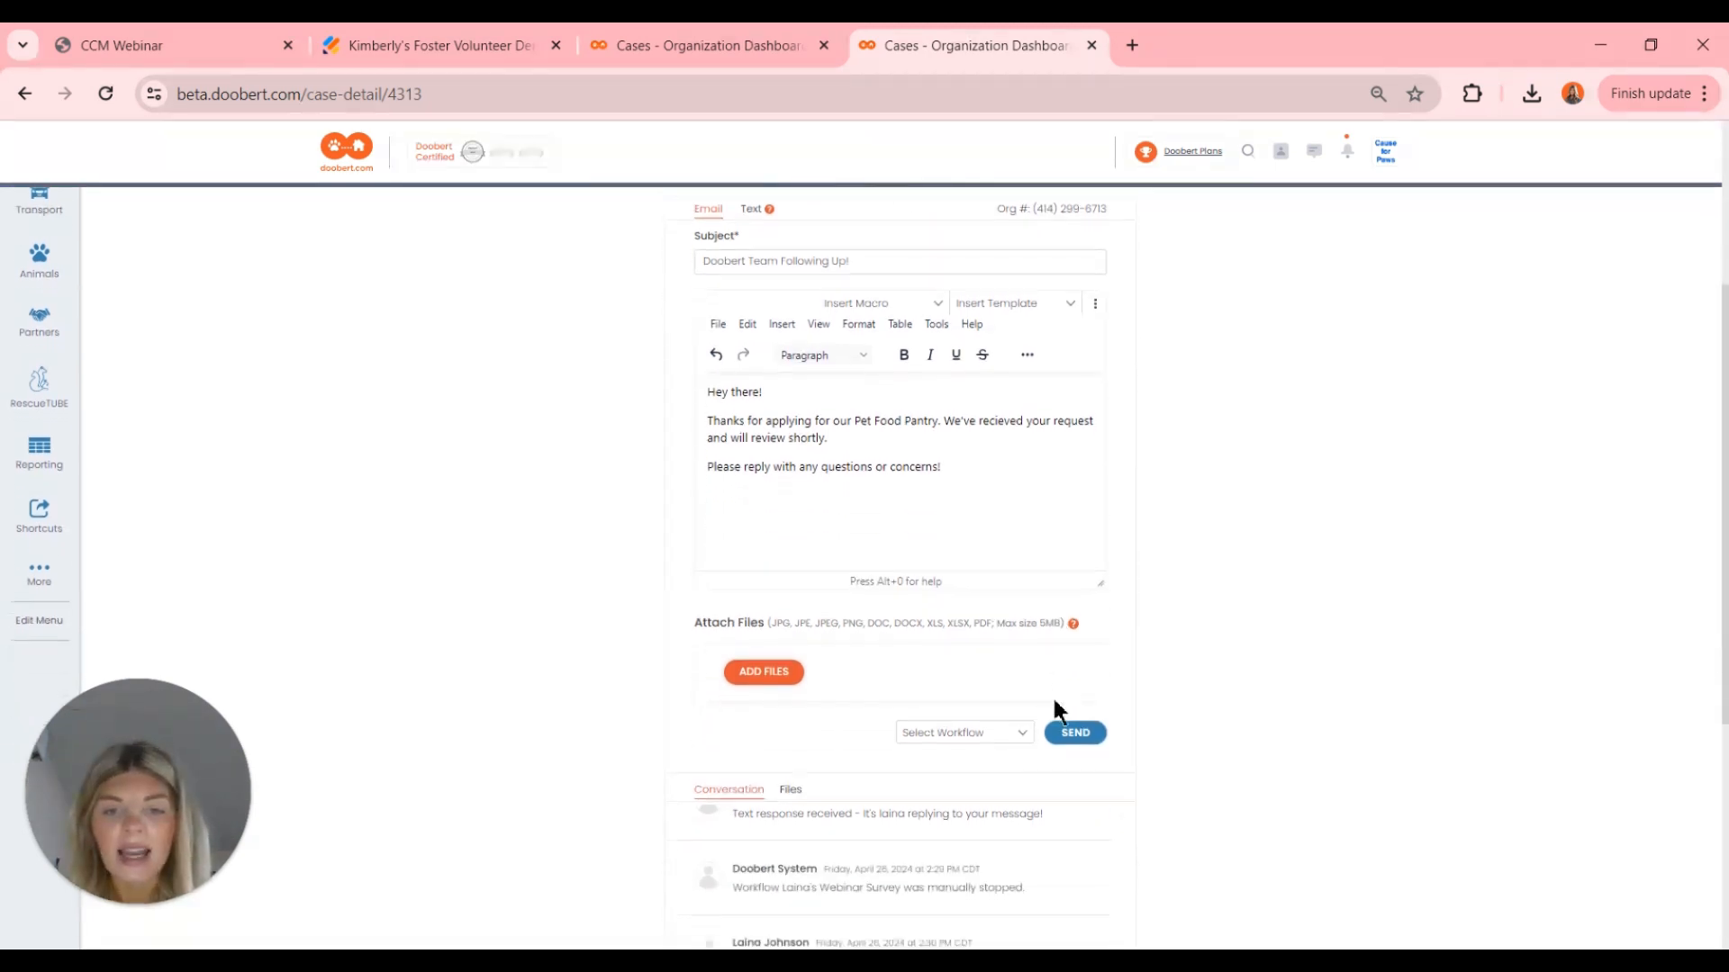
{"action": "scroll", "coordinate": [1043, 394], "scroll_direction": "up", "scroll_amount": 3}
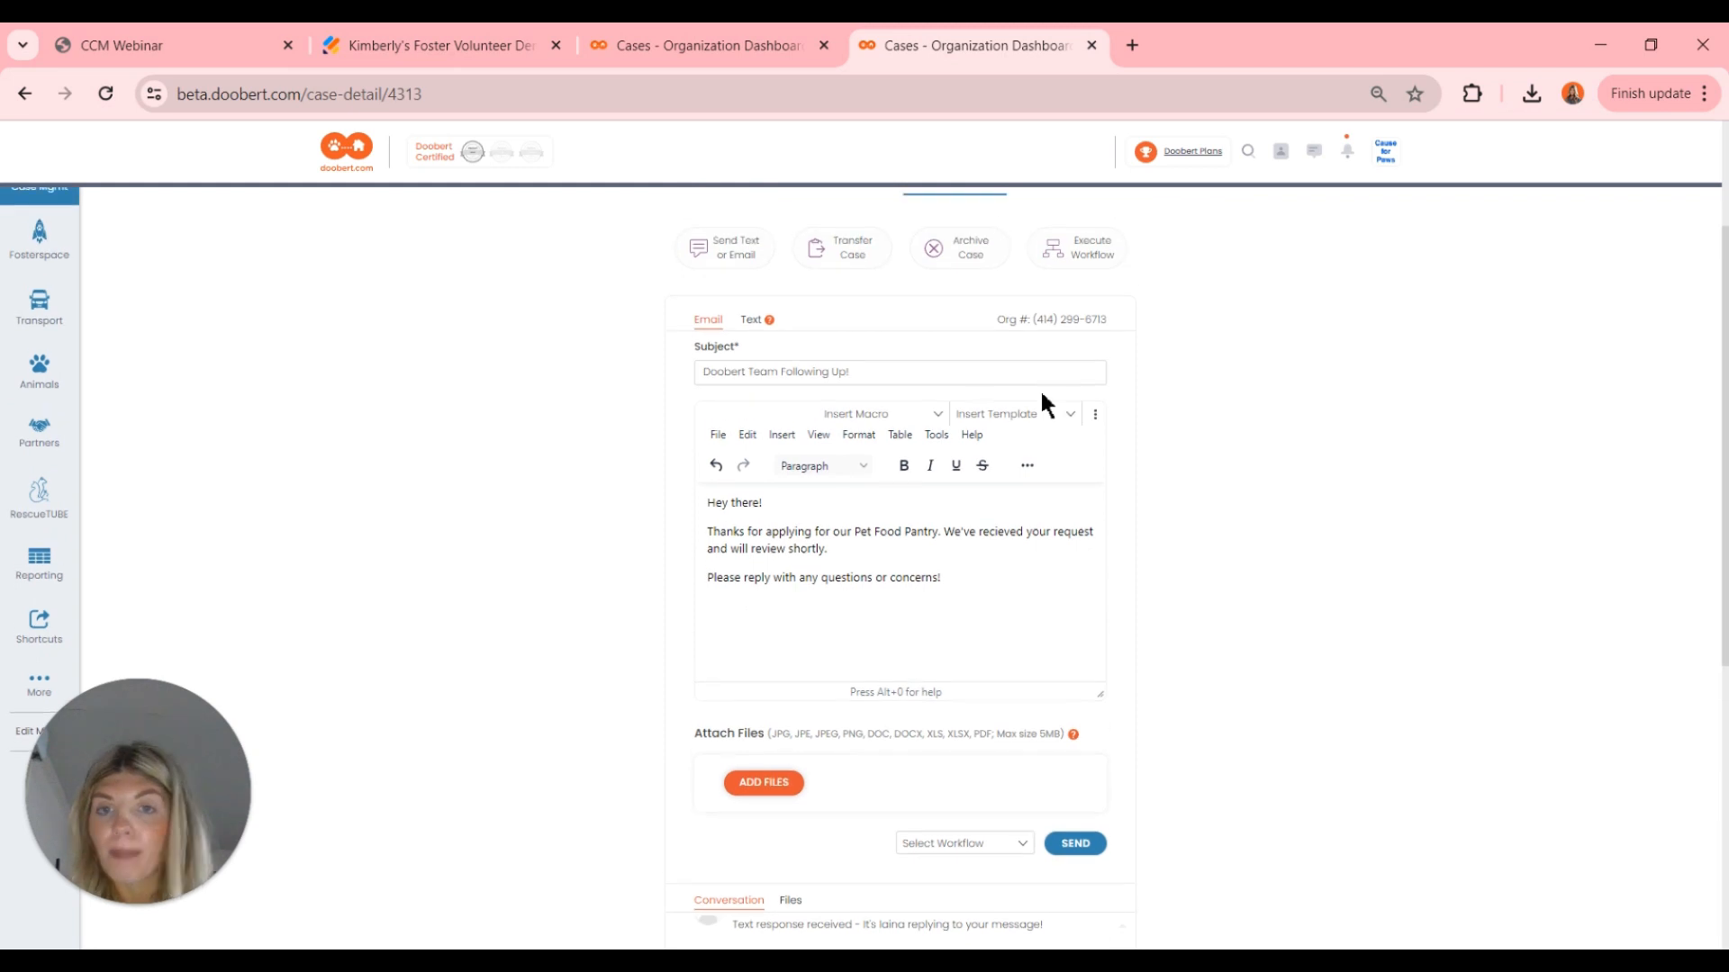
- Switch the message composer to Text and look through the available text templates without choosing one
{"action": "left_click", "coordinate": [756, 319]}
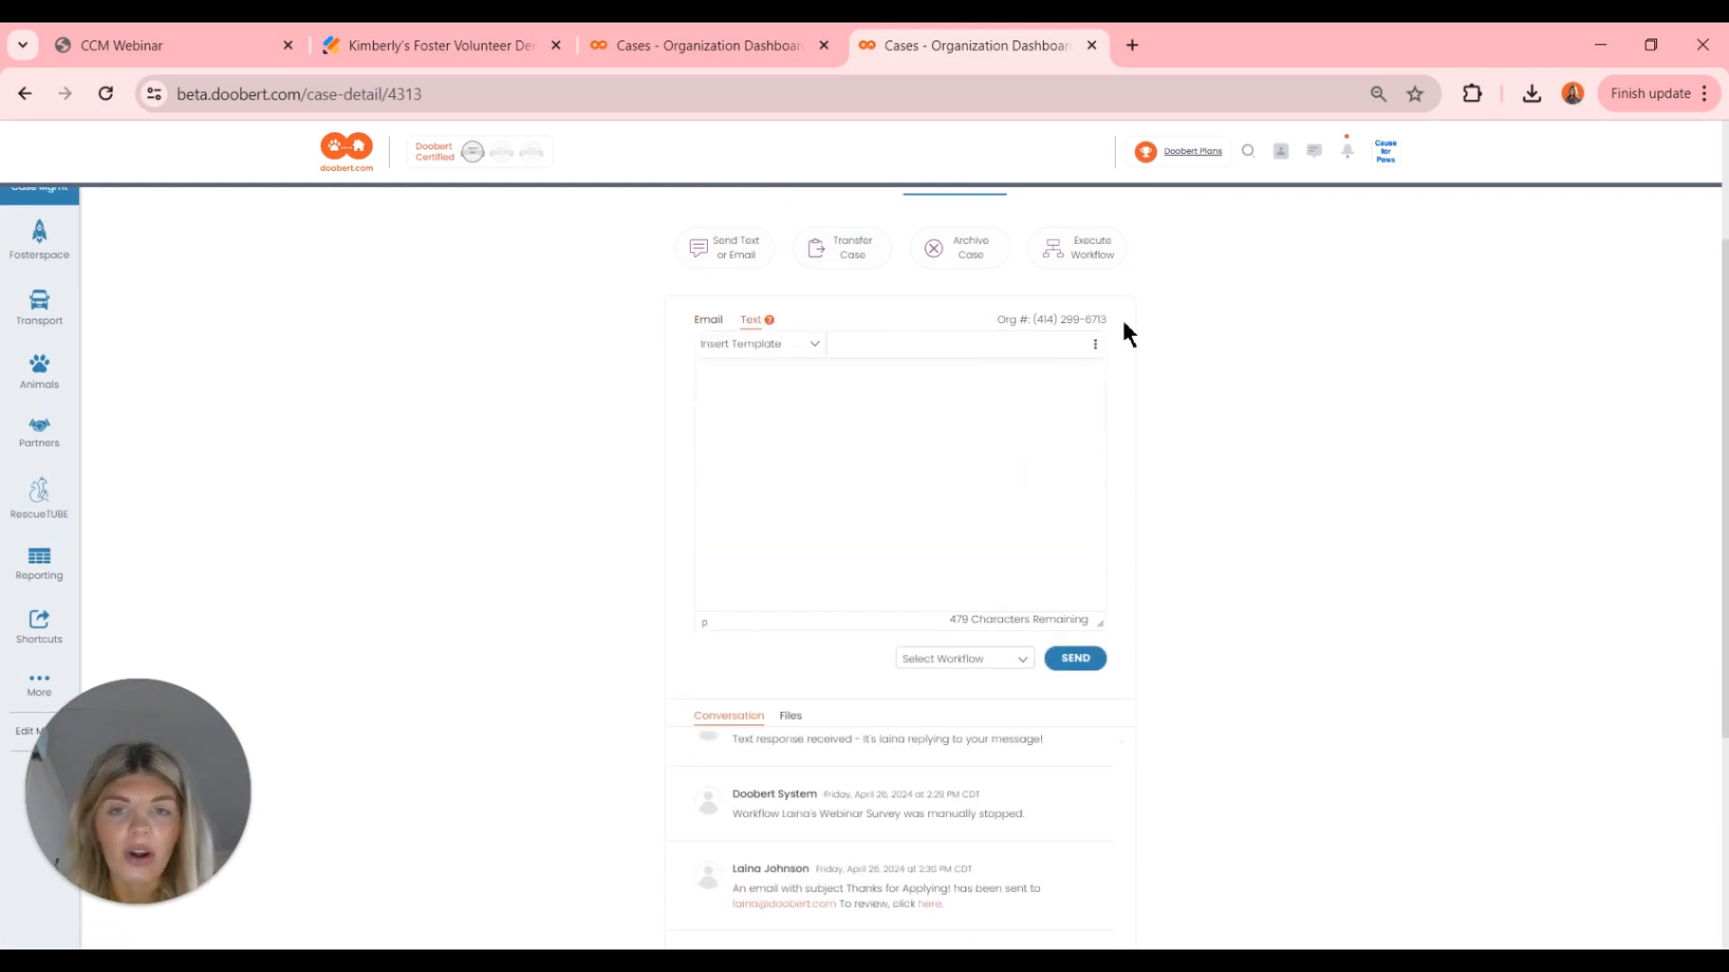
{"action": "left_click", "coordinate": [793, 349]}
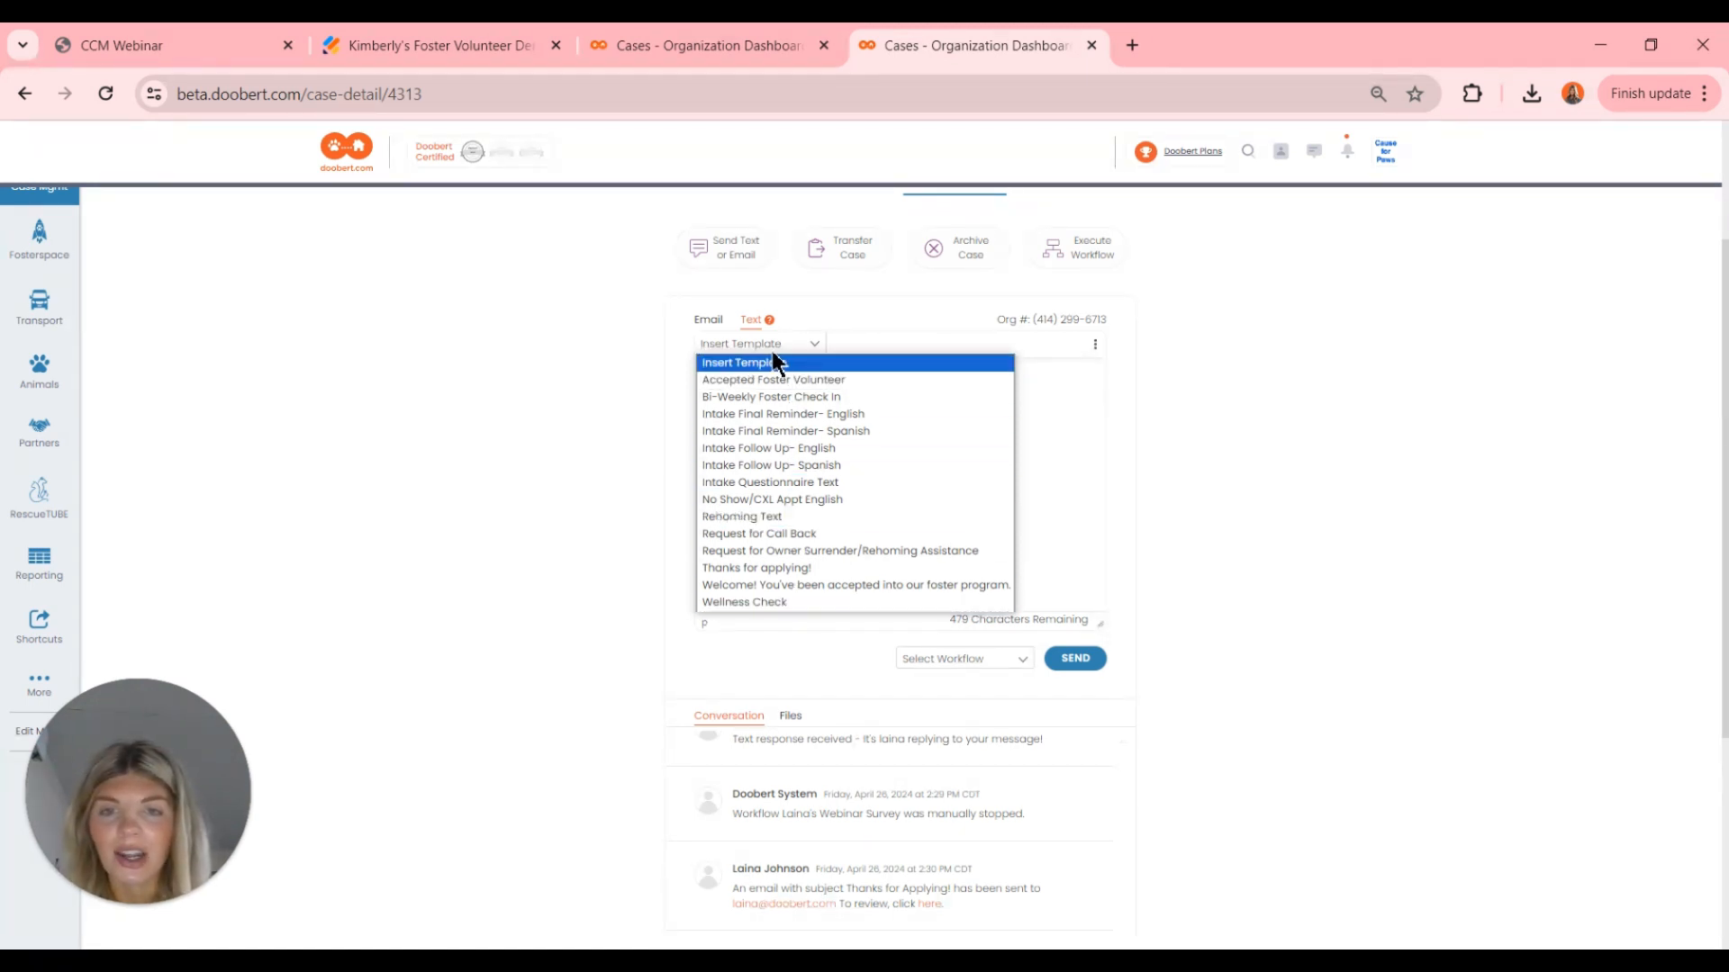
{"action": "left_click", "coordinate": [779, 347]}
- Review the conversation history below the text composer and show the files listed beside it
{"action": "scroll", "coordinate": [822, 495], "scroll_direction": "down", "scroll_amount": 3}
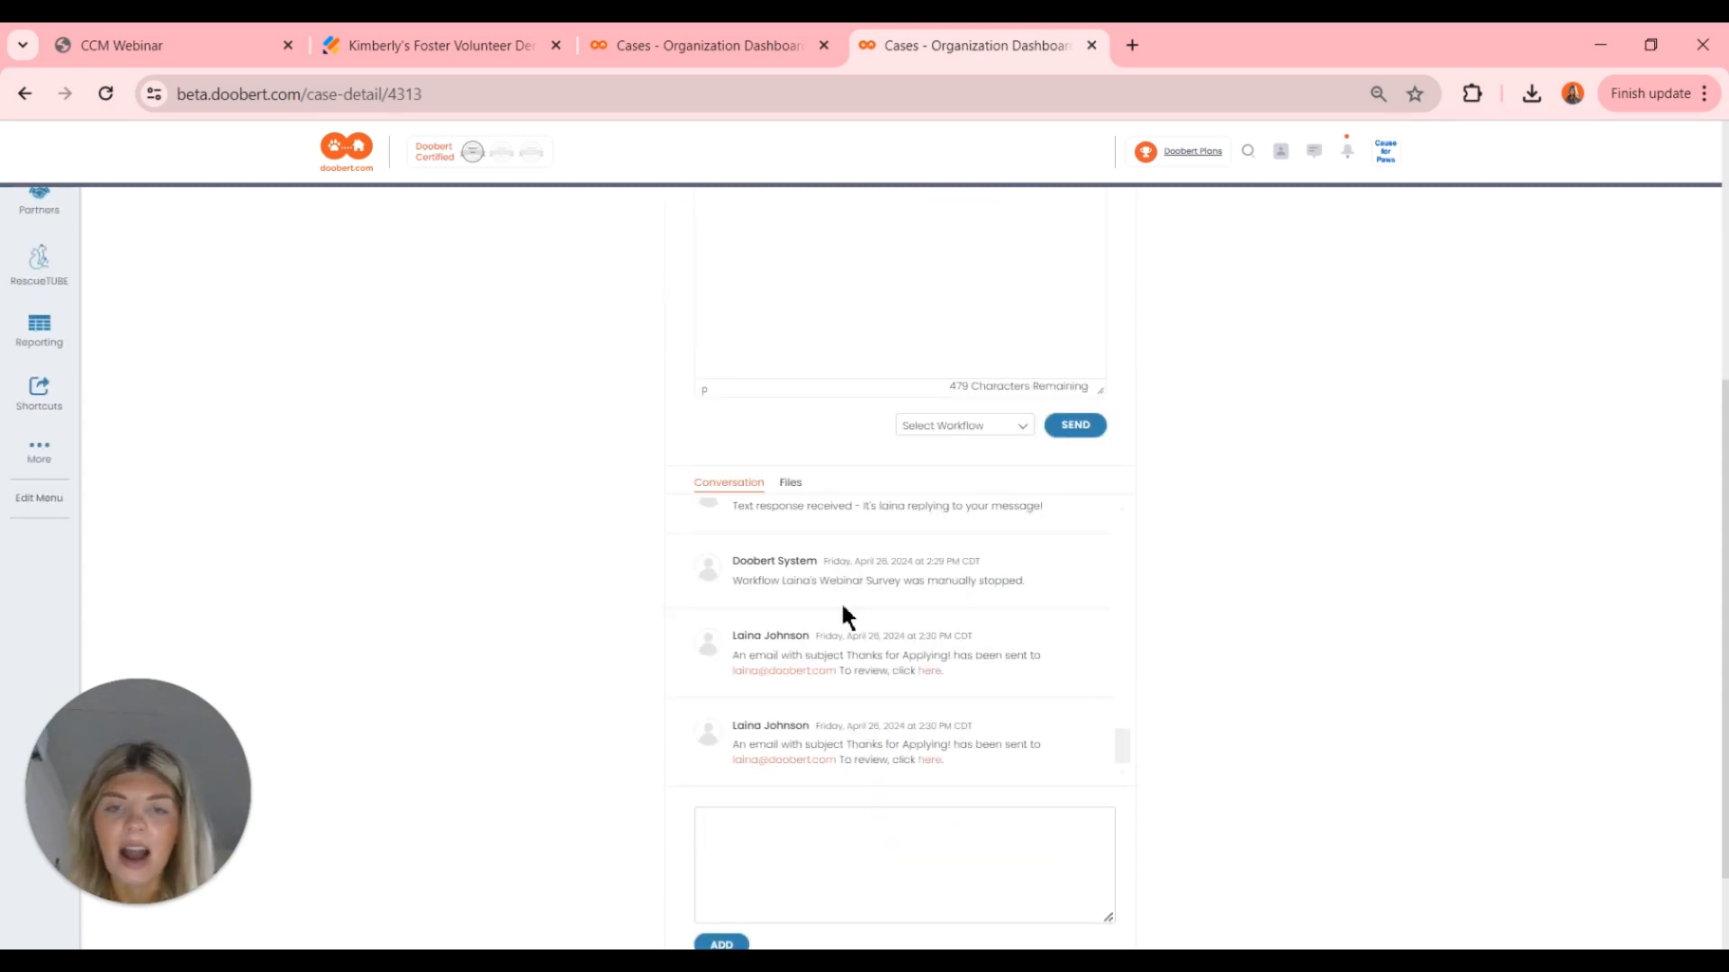
{"action": "scroll", "coordinate": [841, 609], "scroll_direction": "up", "scroll_amount": 3}
{"action": "scroll", "coordinate": [846, 617], "scroll_direction": "down", "scroll_amount": 4}
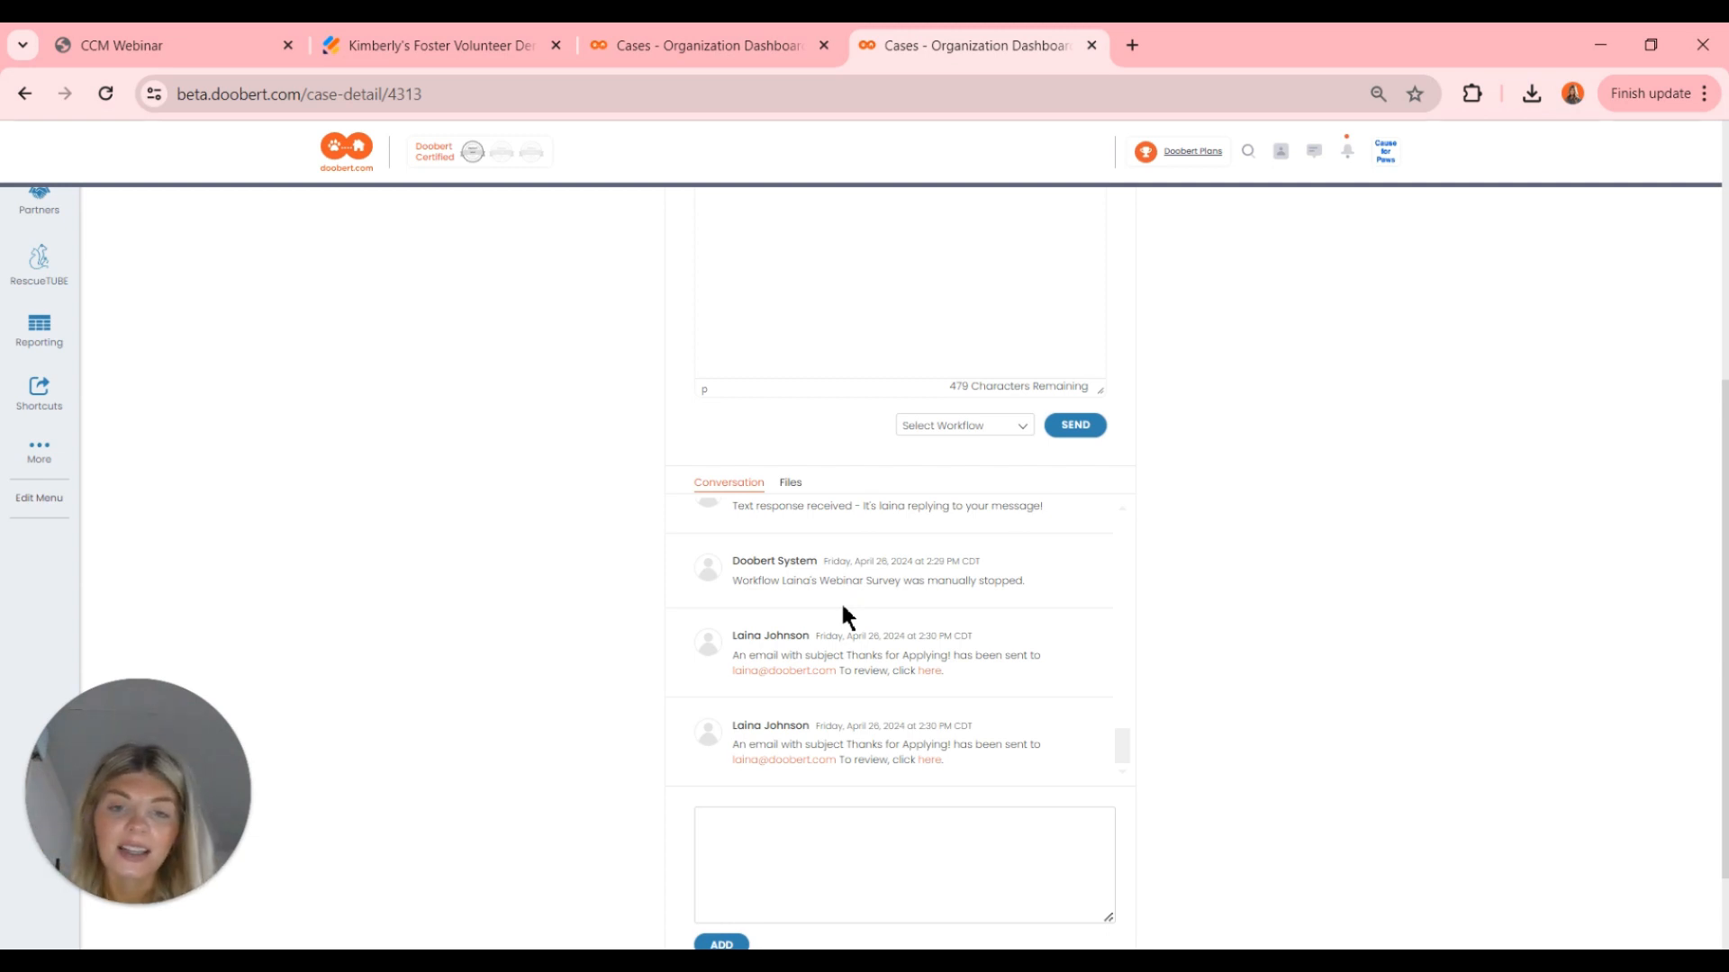
{"action": "left_click", "coordinate": [792, 485]}
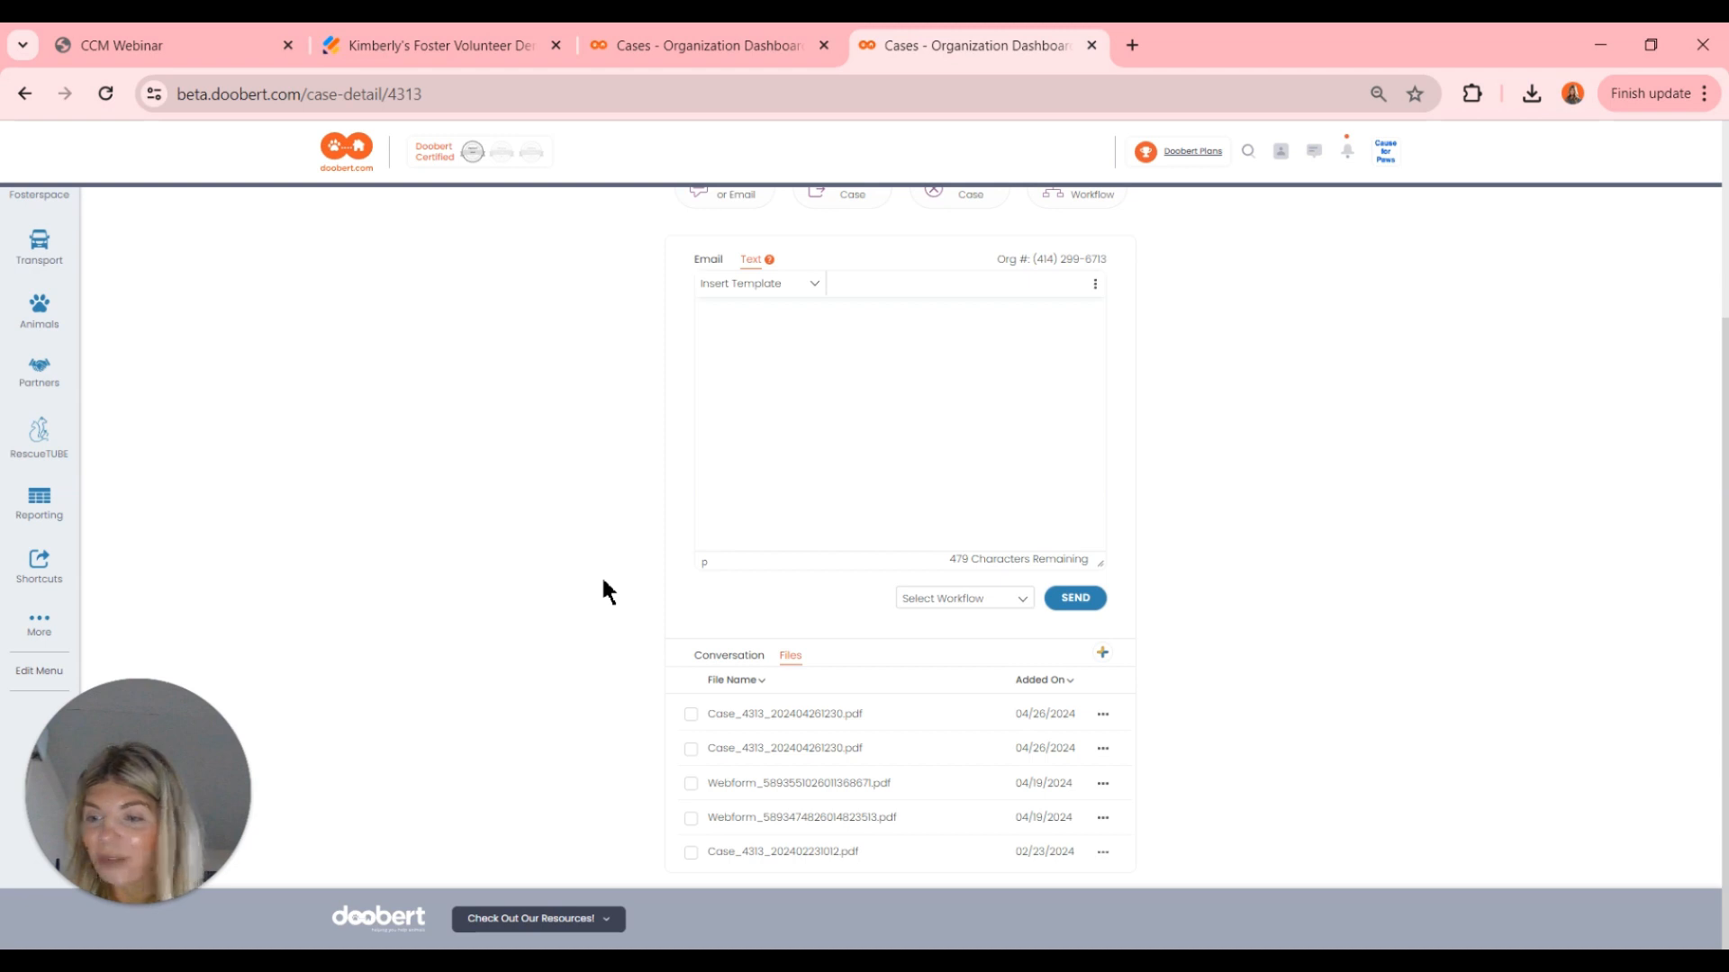
- Open the Companion Case Management templates, view the type choices for a new template, and cancel without saving
{"action": "scroll", "coordinate": [311, 378], "scroll_direction": "up", "scroll_amount": 3}
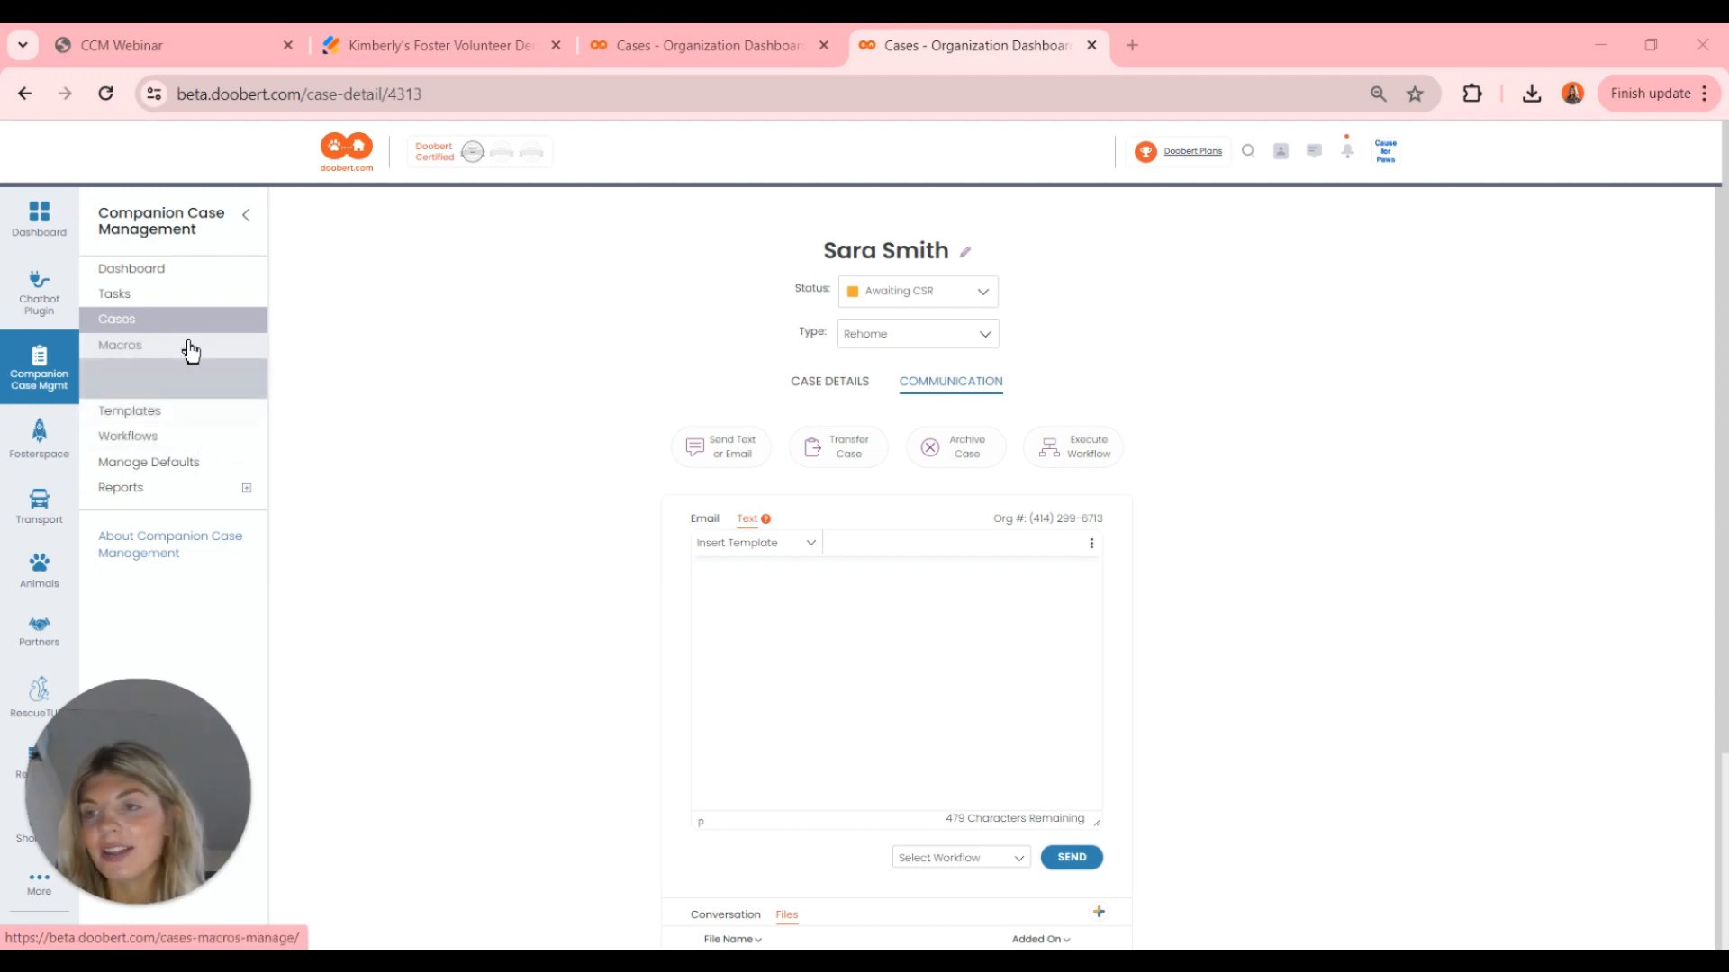
{"action": "left_click", "coordinate": [187, 415]}
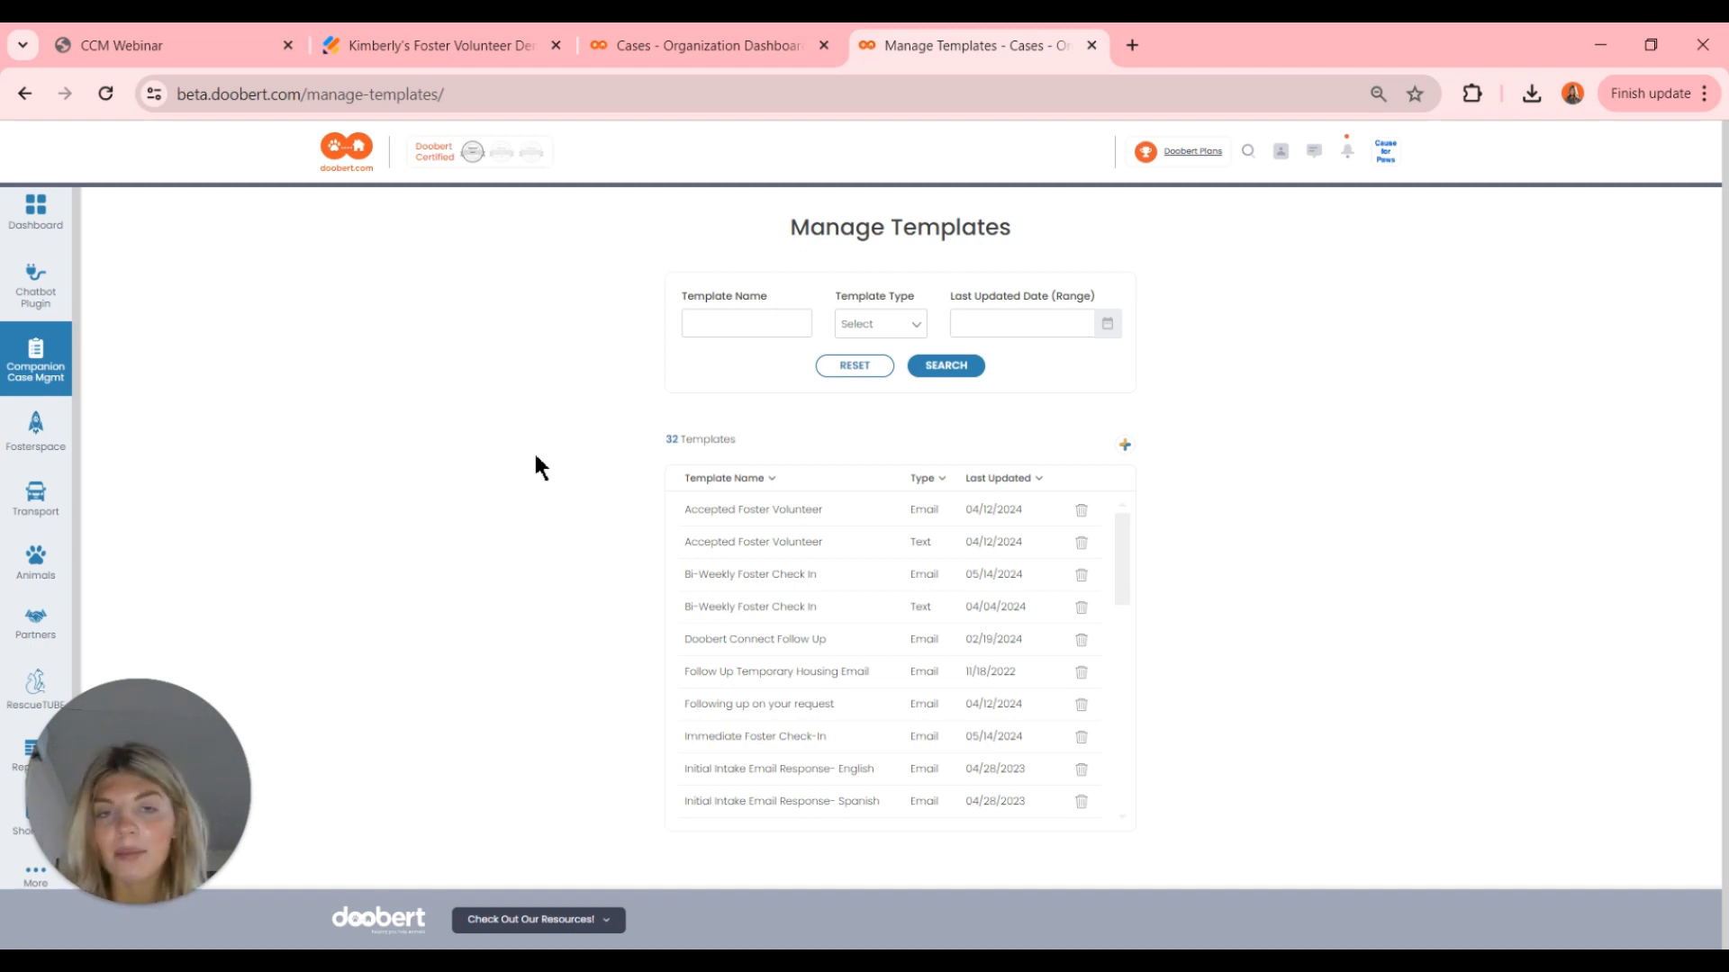
{"action": "left_click", "coordinate": [1125, 446]}
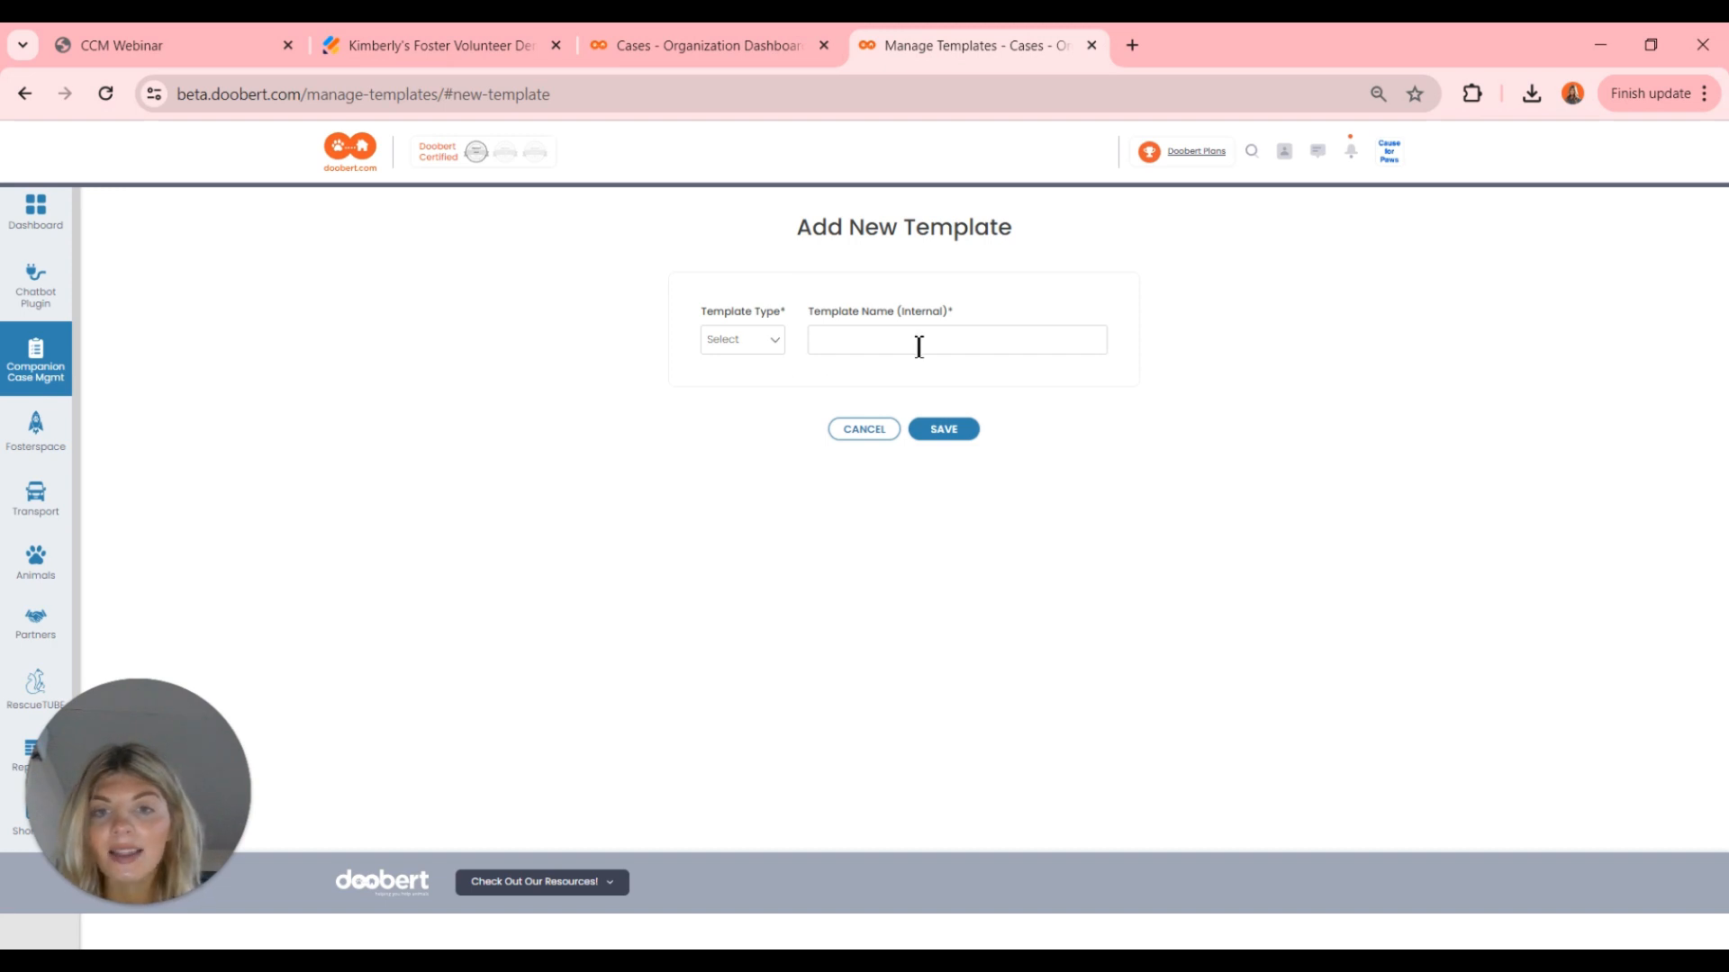
{"action": "left_click", "coordinate": [759, 342]}
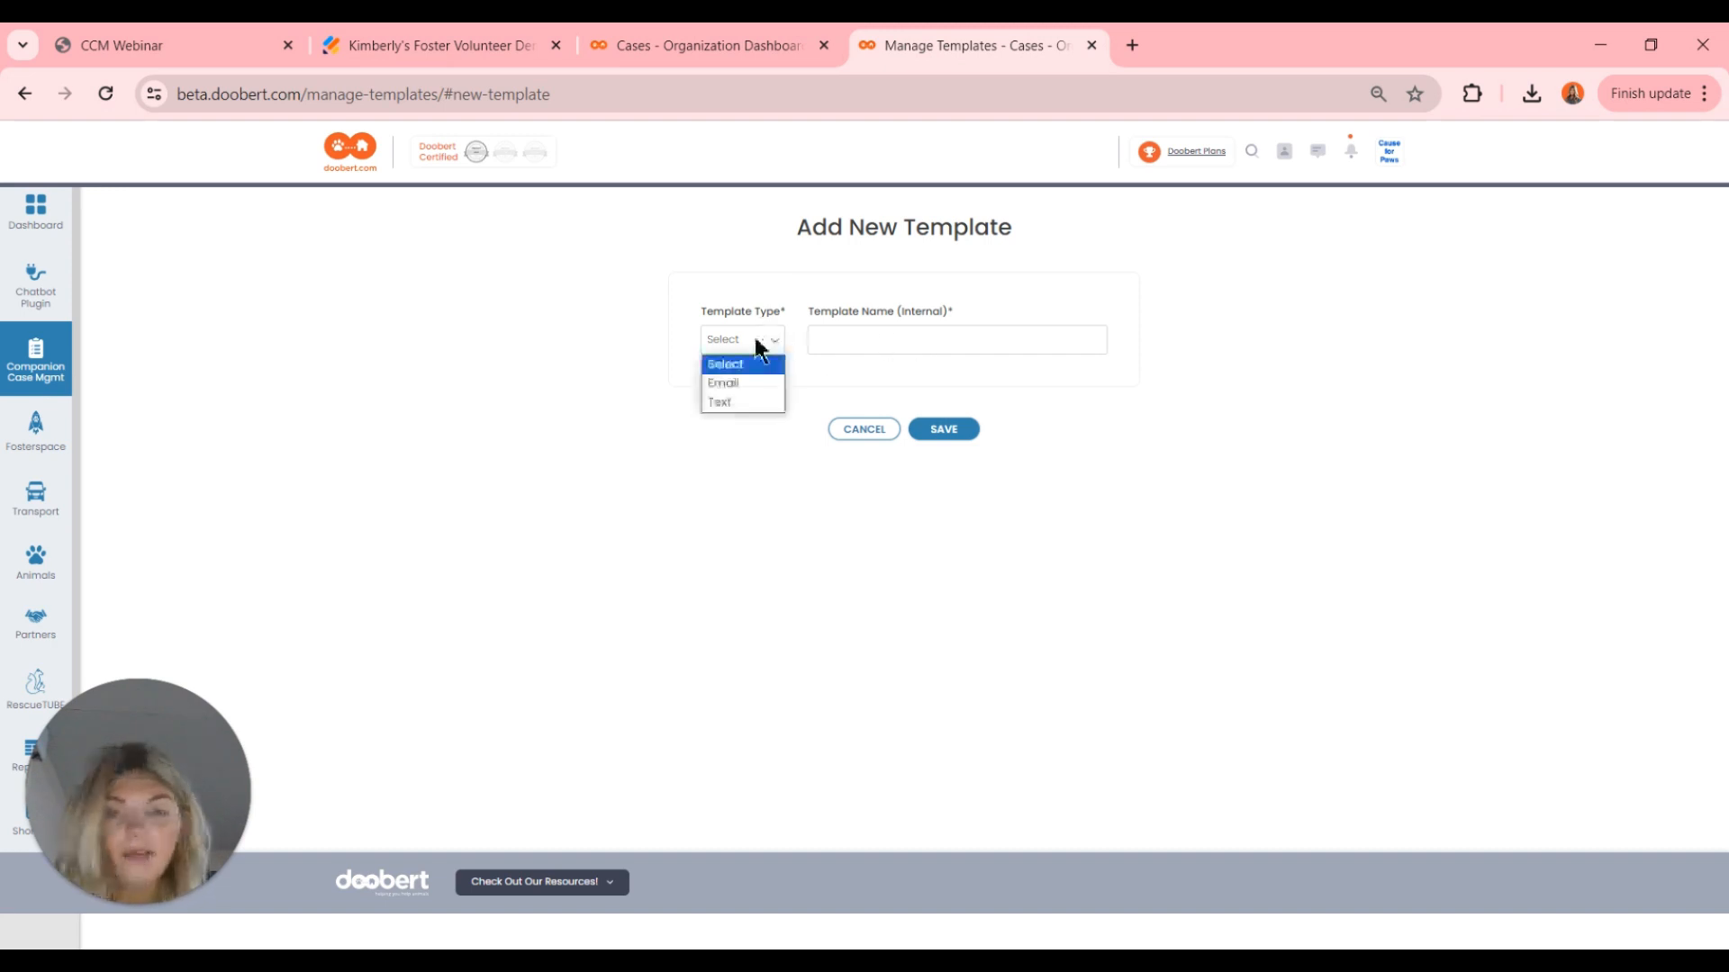
{"action": "left_click", "coordinate": [743, 353]}
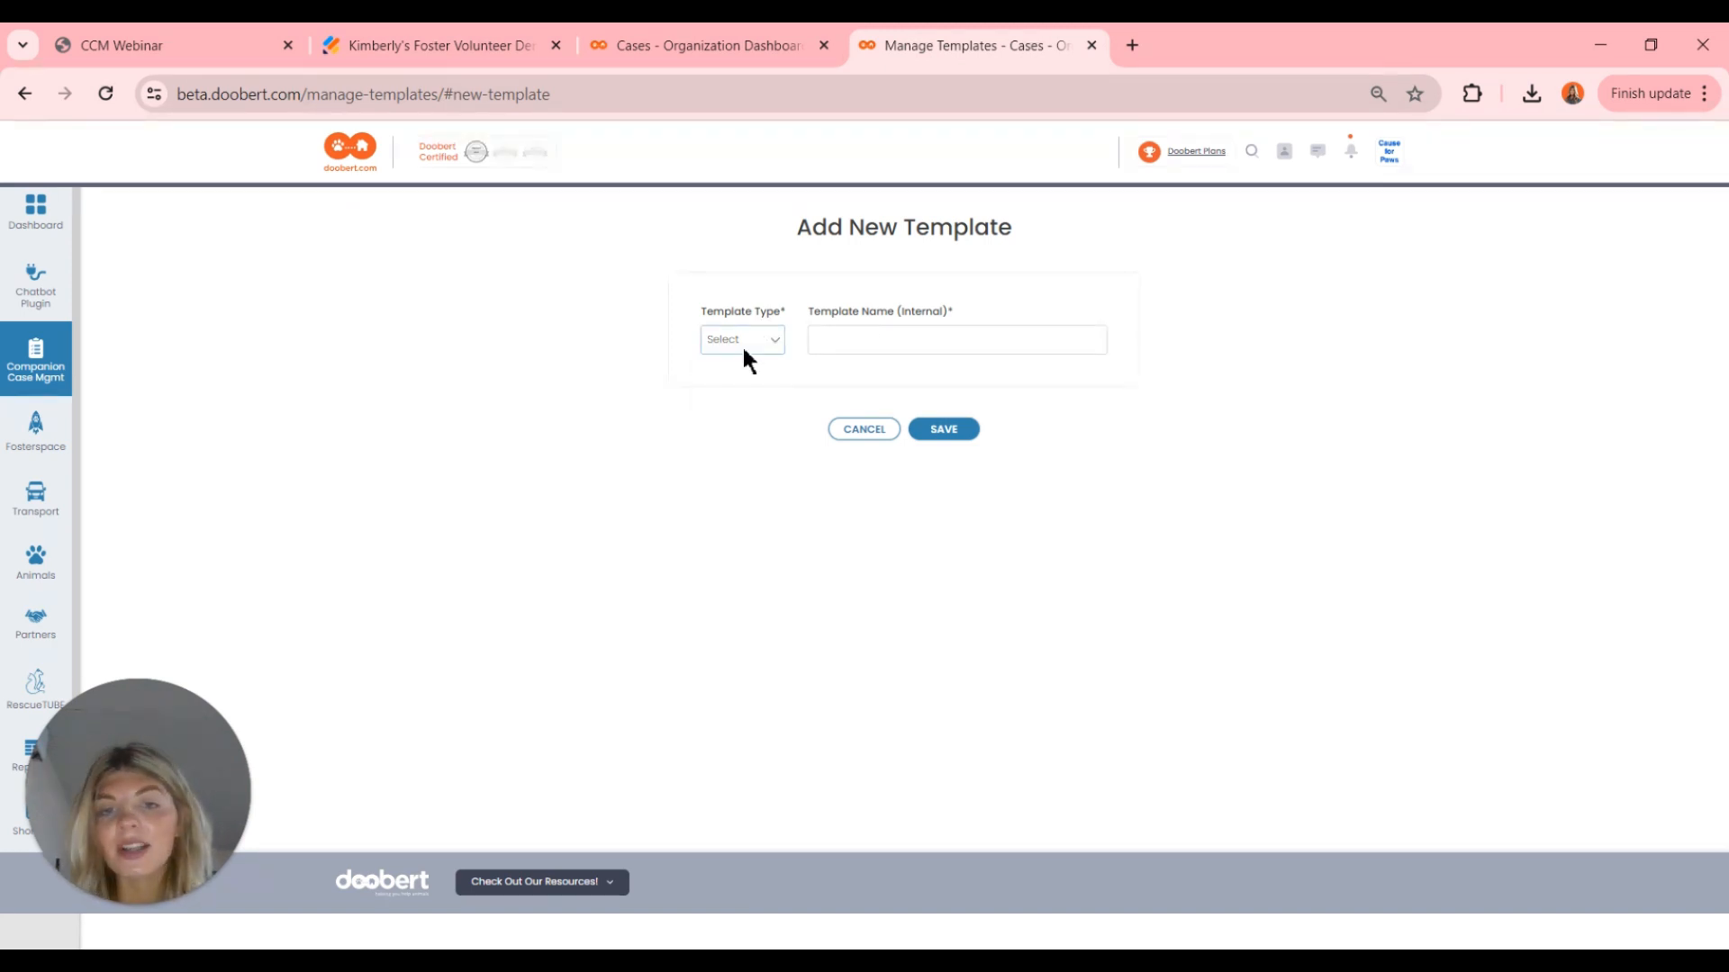
{"action": "left_click", "coordinate": [864, 429]}
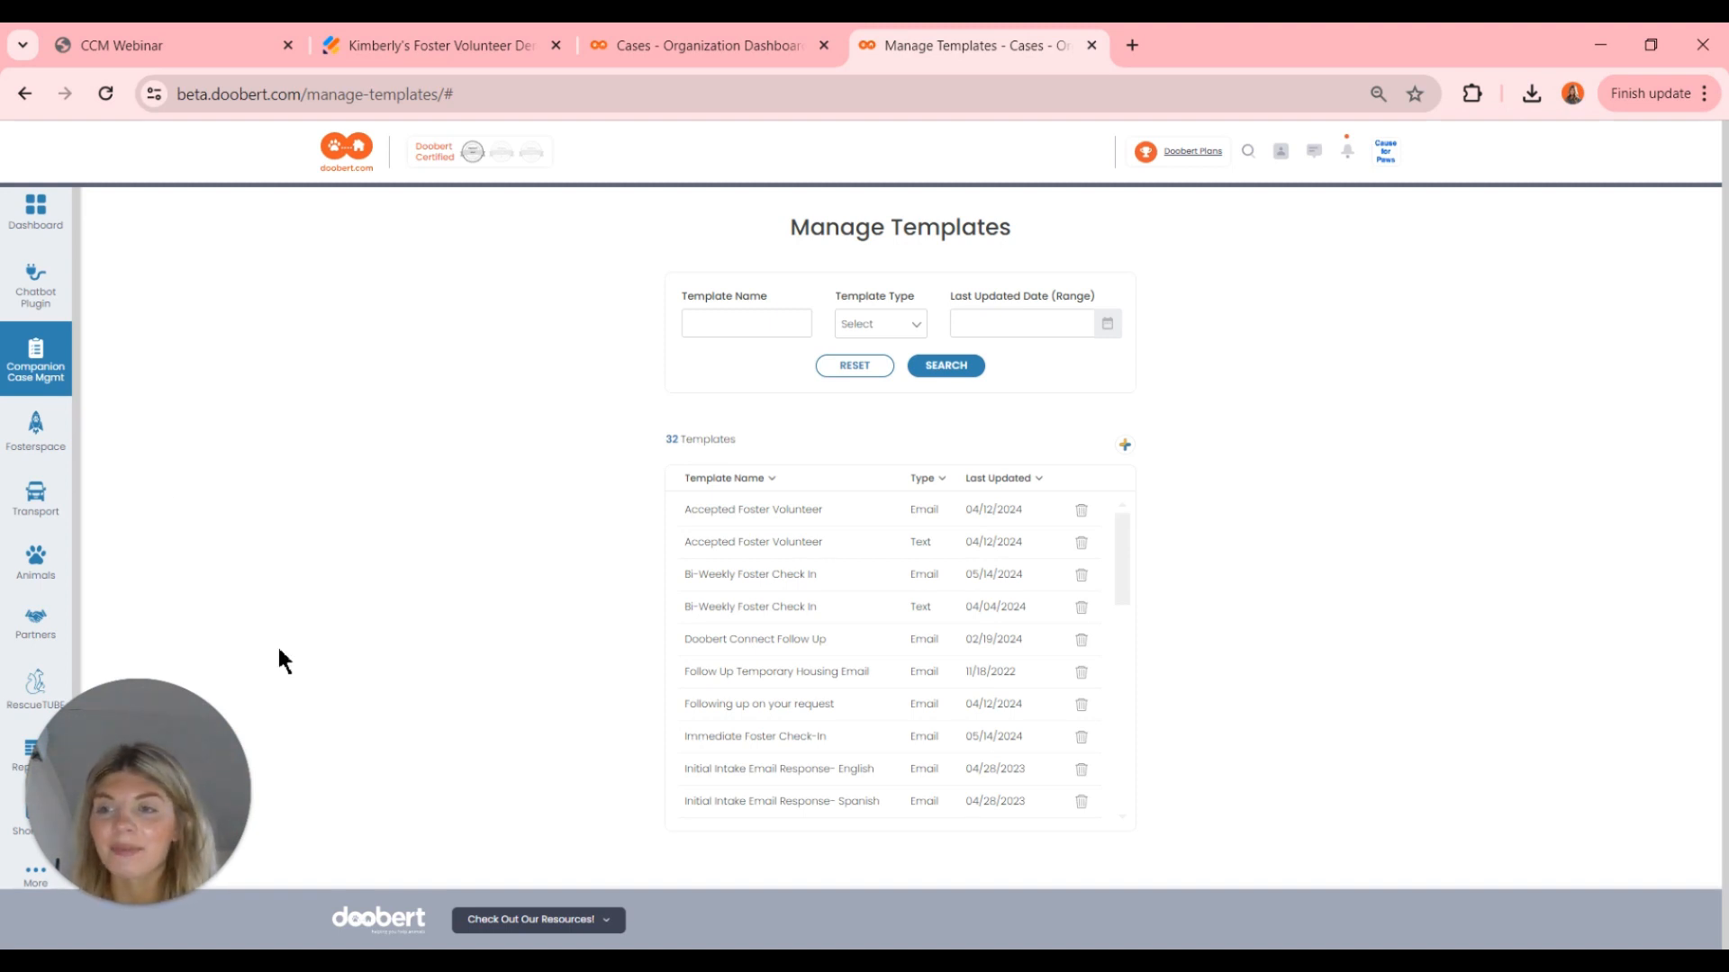
- Open the Companion Case Management workflows and start a new workflow
{"action": "left_click", "coordinate": [69, 378]}
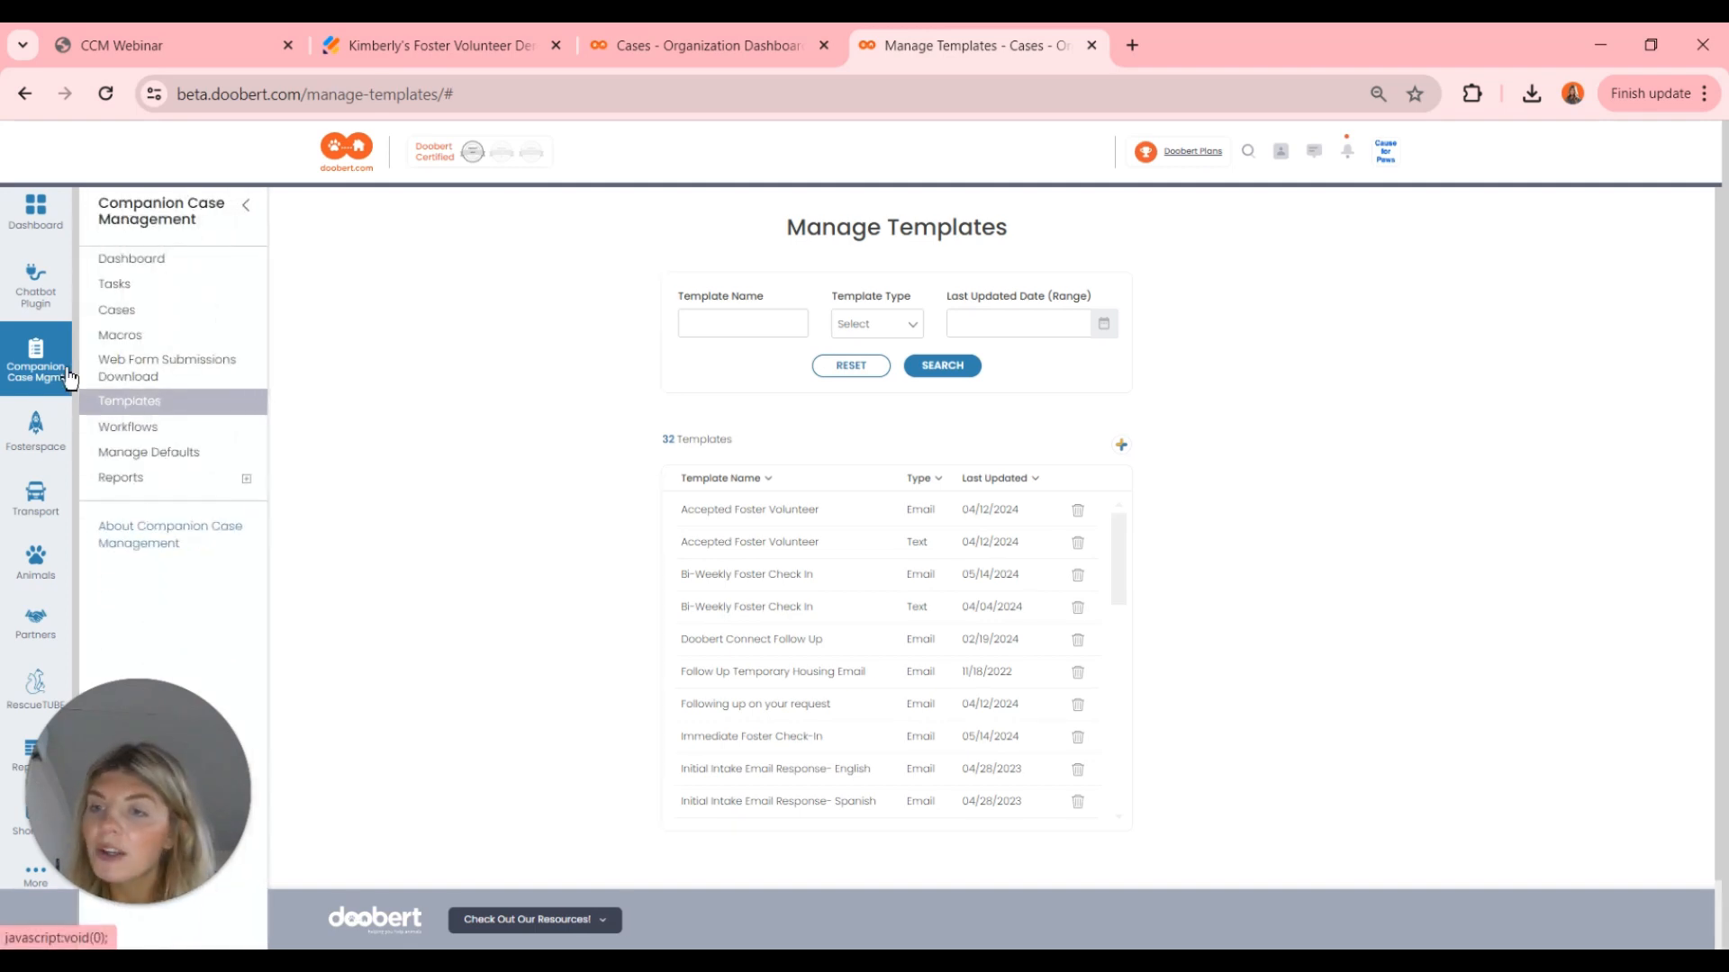
{"action": "left_click", "coordinate": [187, 429]}
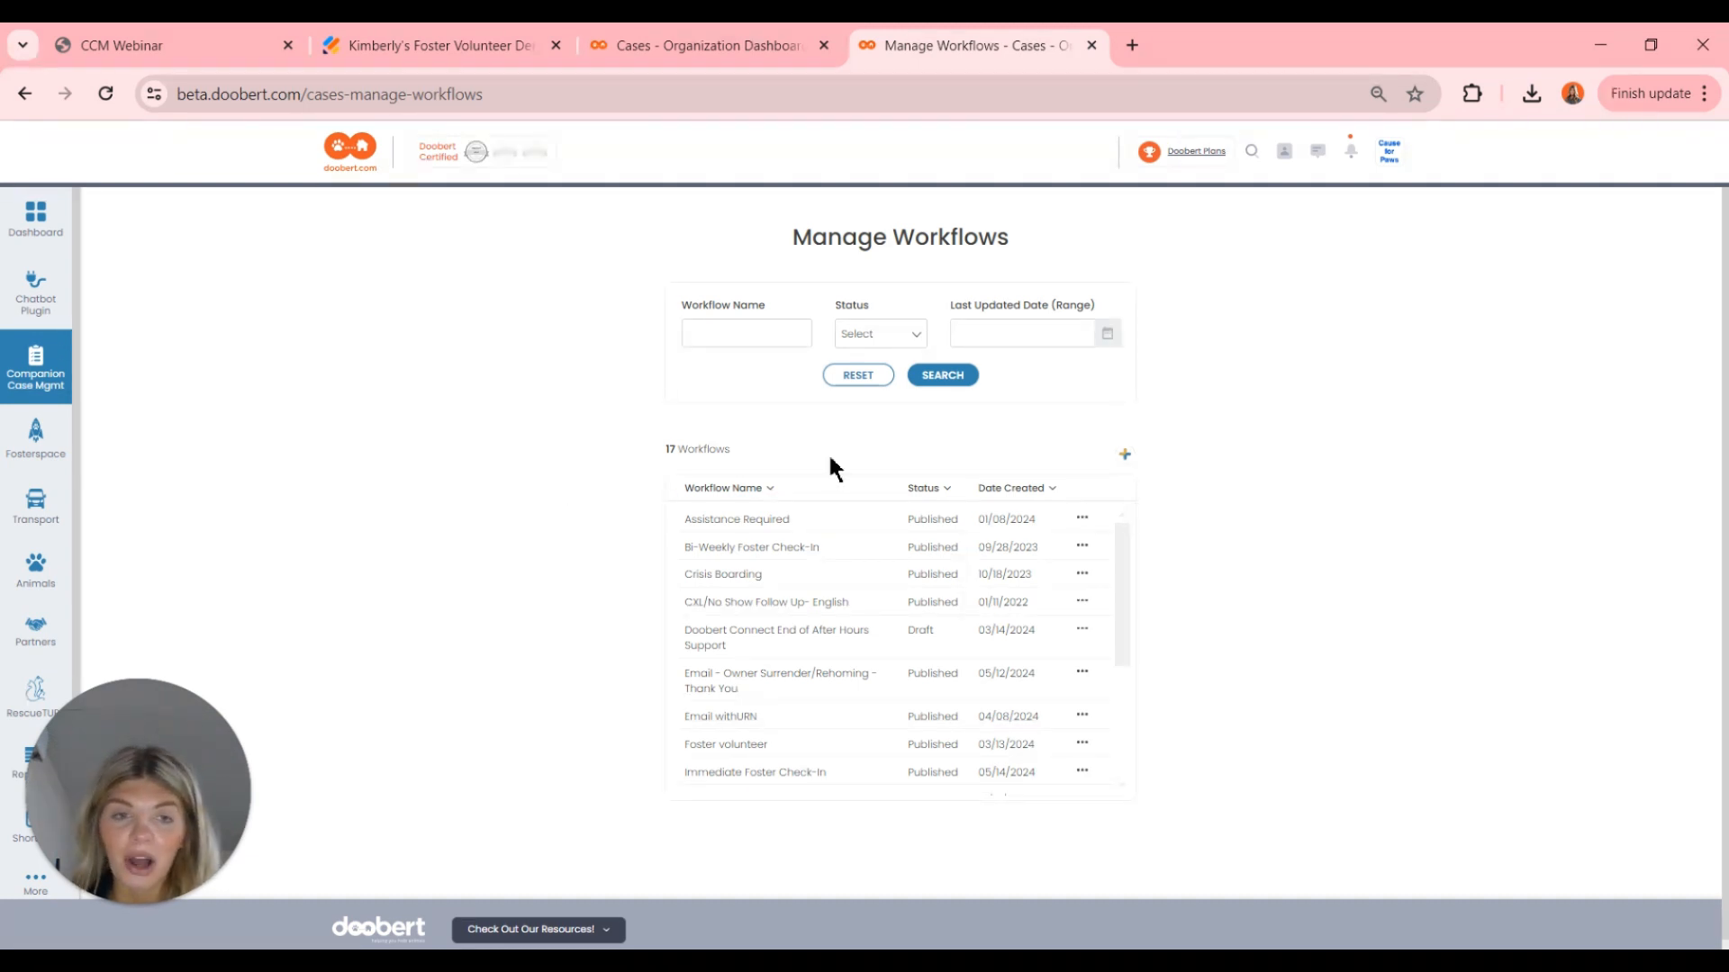
{"action": "left_click", "coordinate": [1125, 457]}
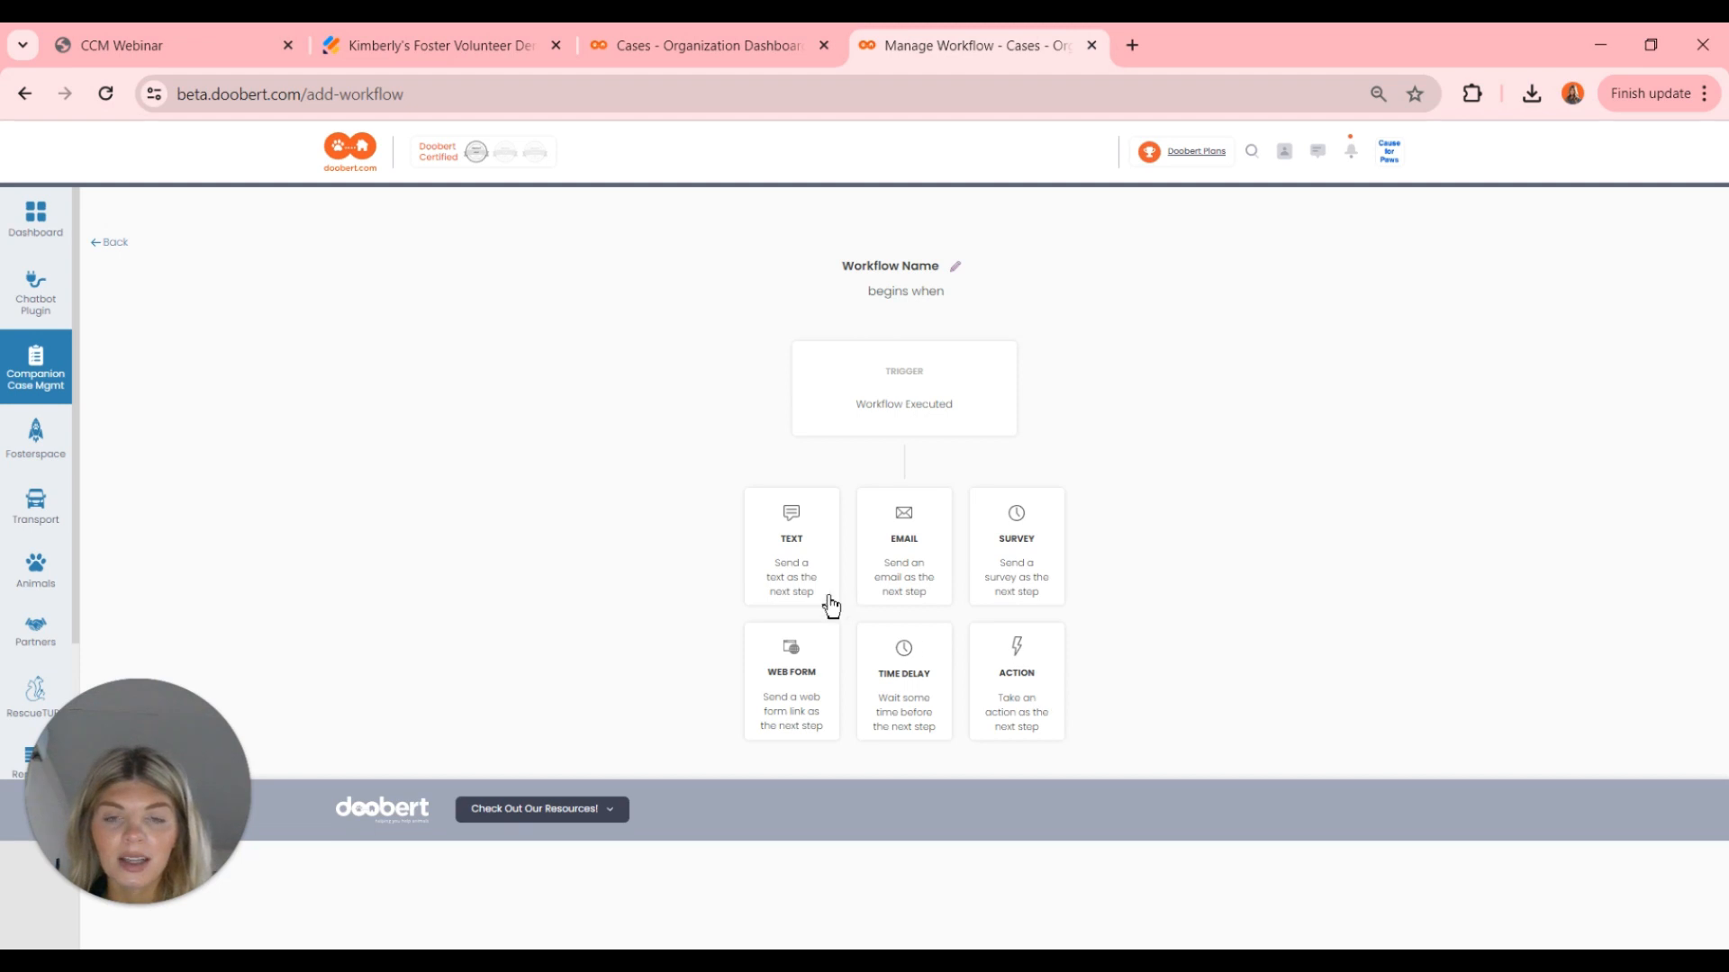
- Add a text as the workflow's first step, using the "Accepted Foster Volunteer" template
{"action": "left_click", "coordinate": [794, 550]}
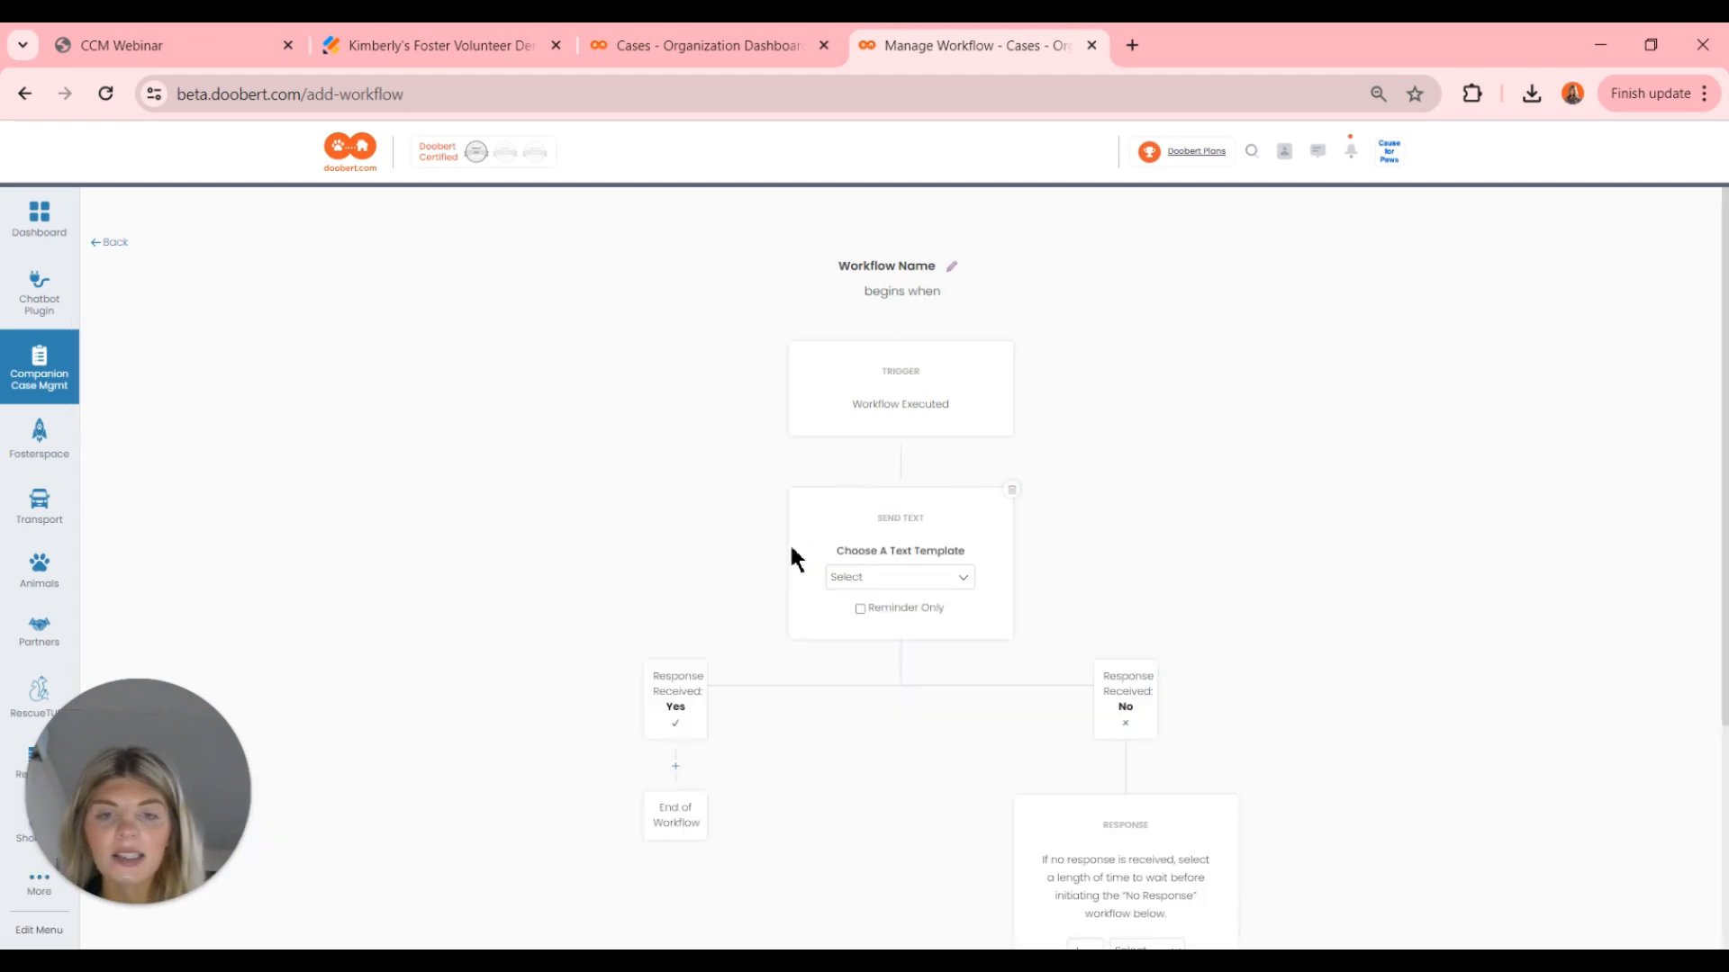
{"action": "left_click", "coordinate": [896, 581]}
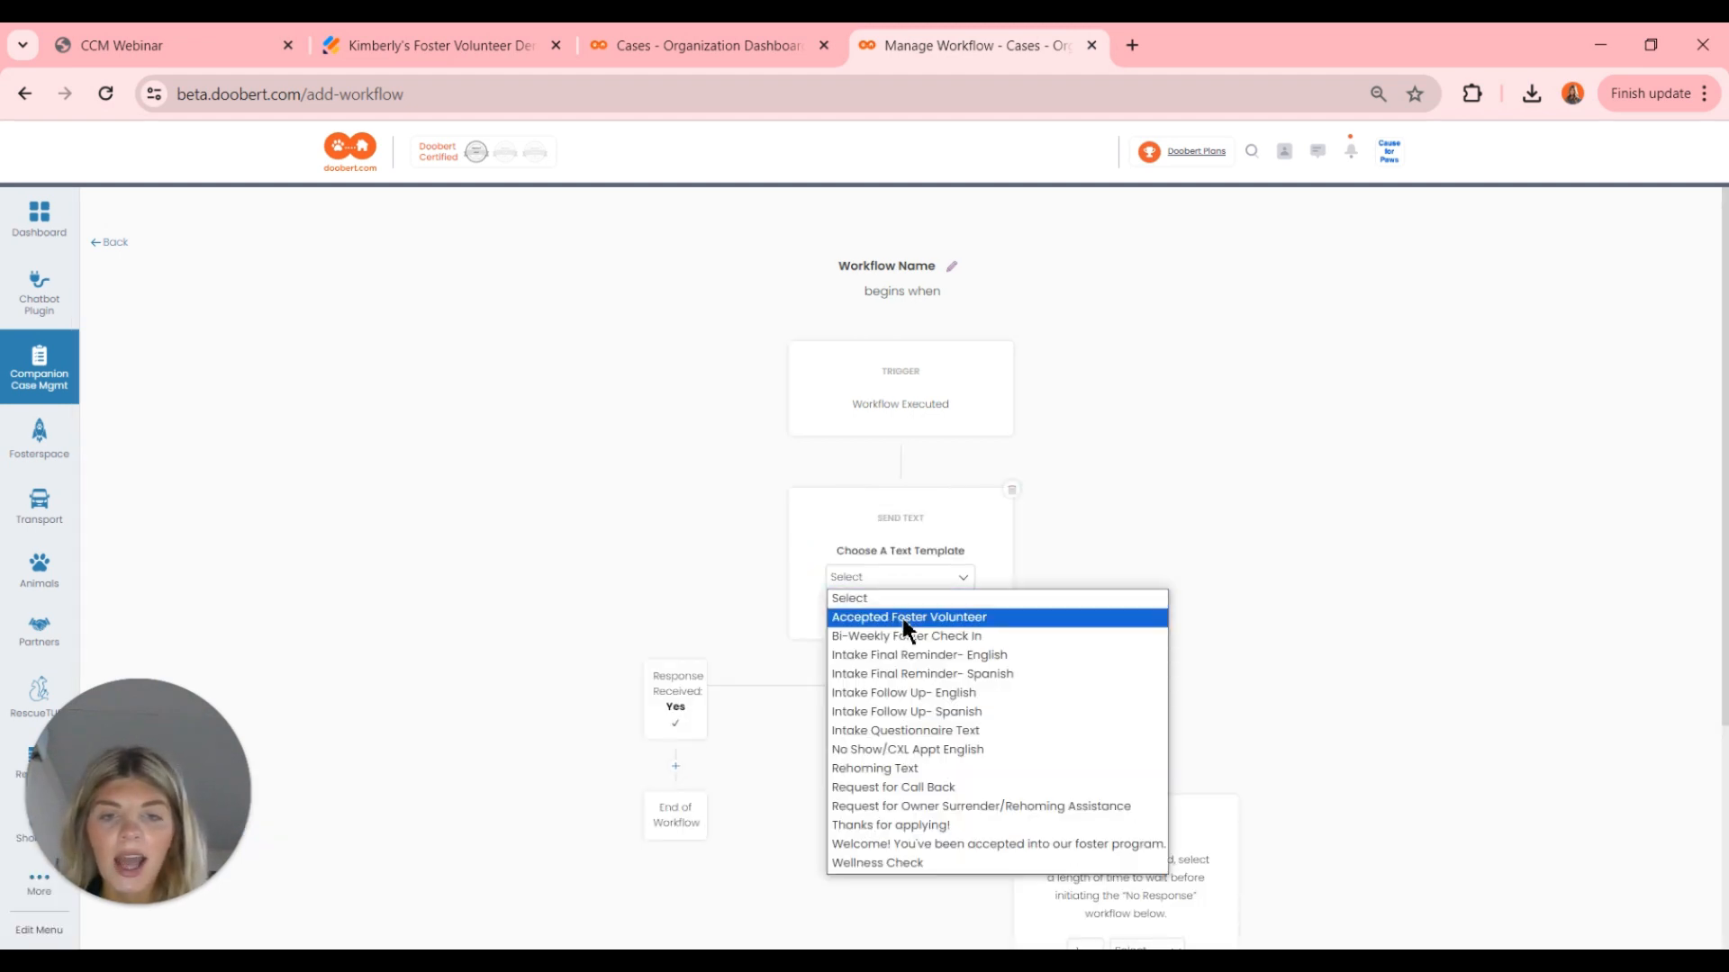
{"action": "left_click", "coordinate": [902, 618]}
- Set the waiting time for the no-response branch to 2 Day(s)
{"action": "scroll", "coordinate": [900, 613], "scroll_direction": "down", "scroll_amount": 1}
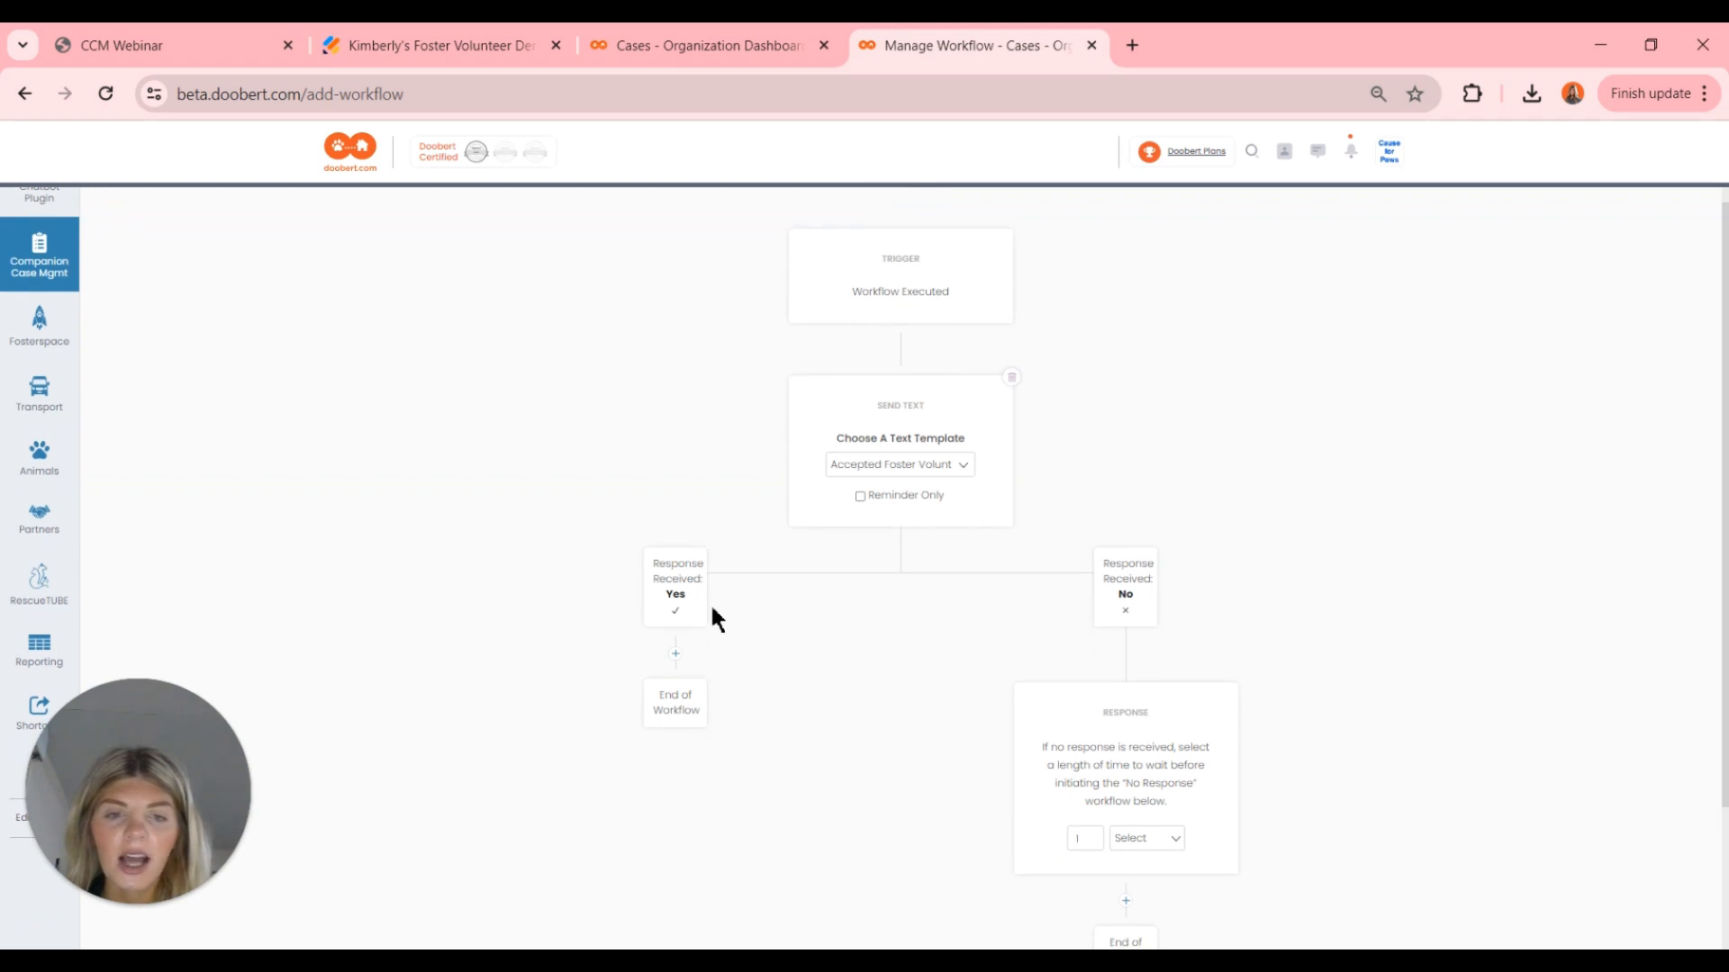
{"action": "scroll", "coordinate": [710, 618], "scroll_direction": "down", "scroll_amount": 2}
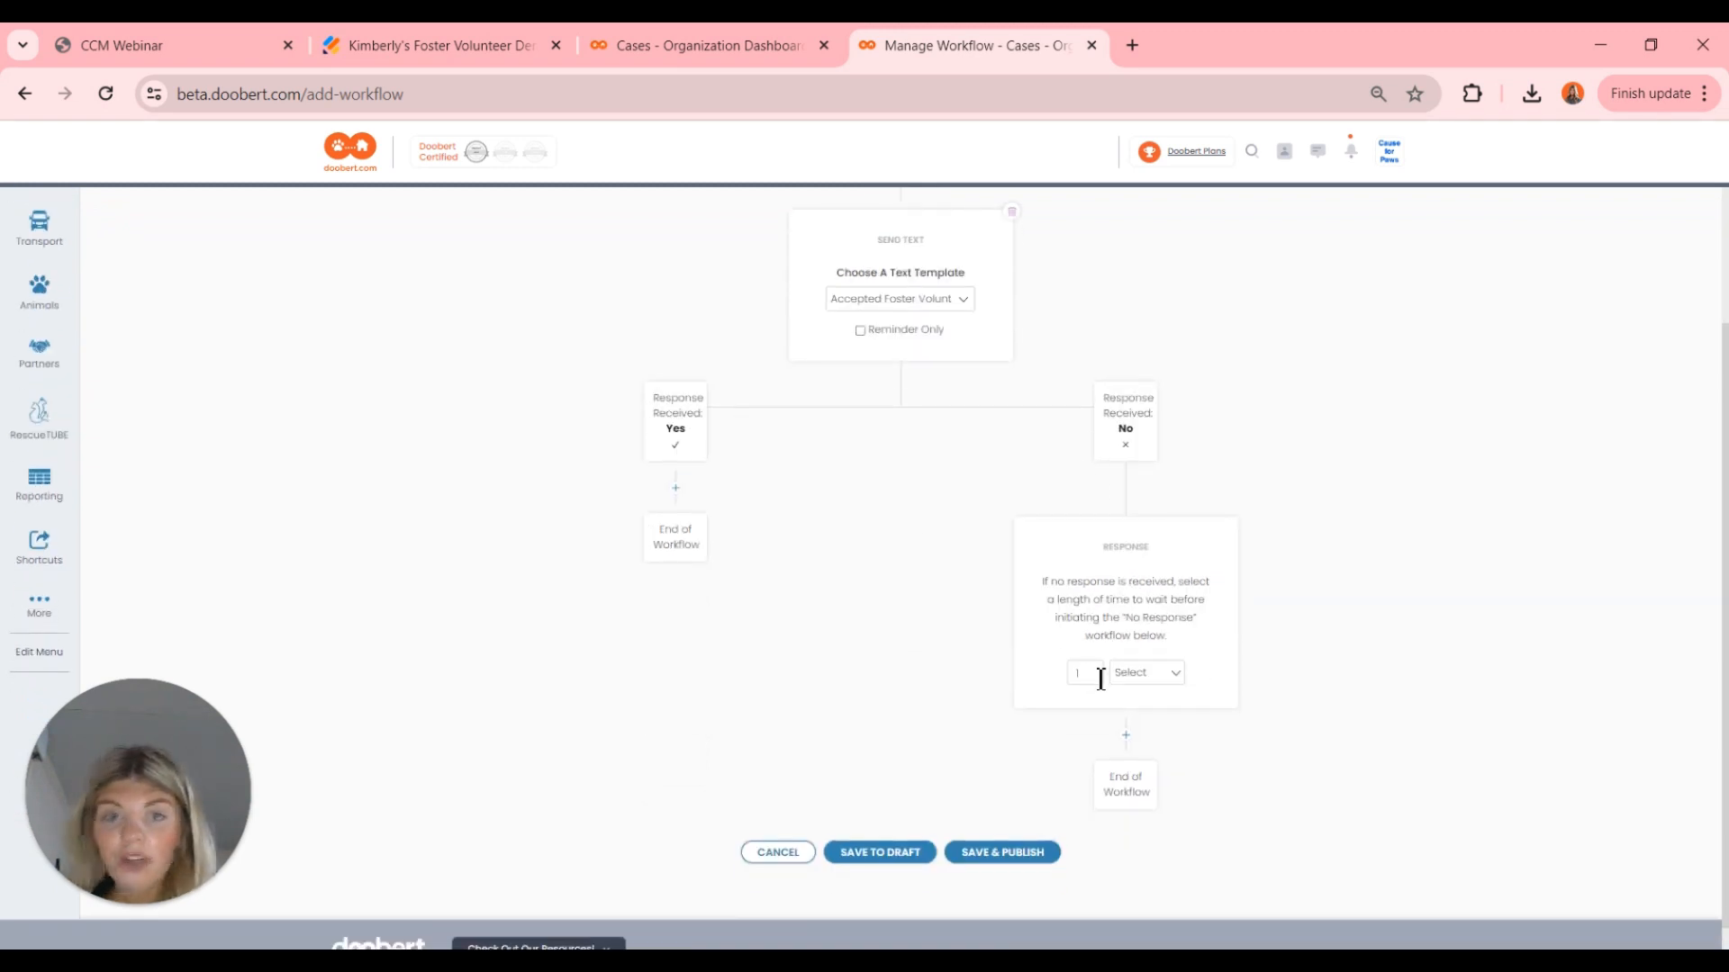
{"action": "scroll", "coordinate": [1106, 686], "scroll_direction": "down", "scroll_amount": 1}
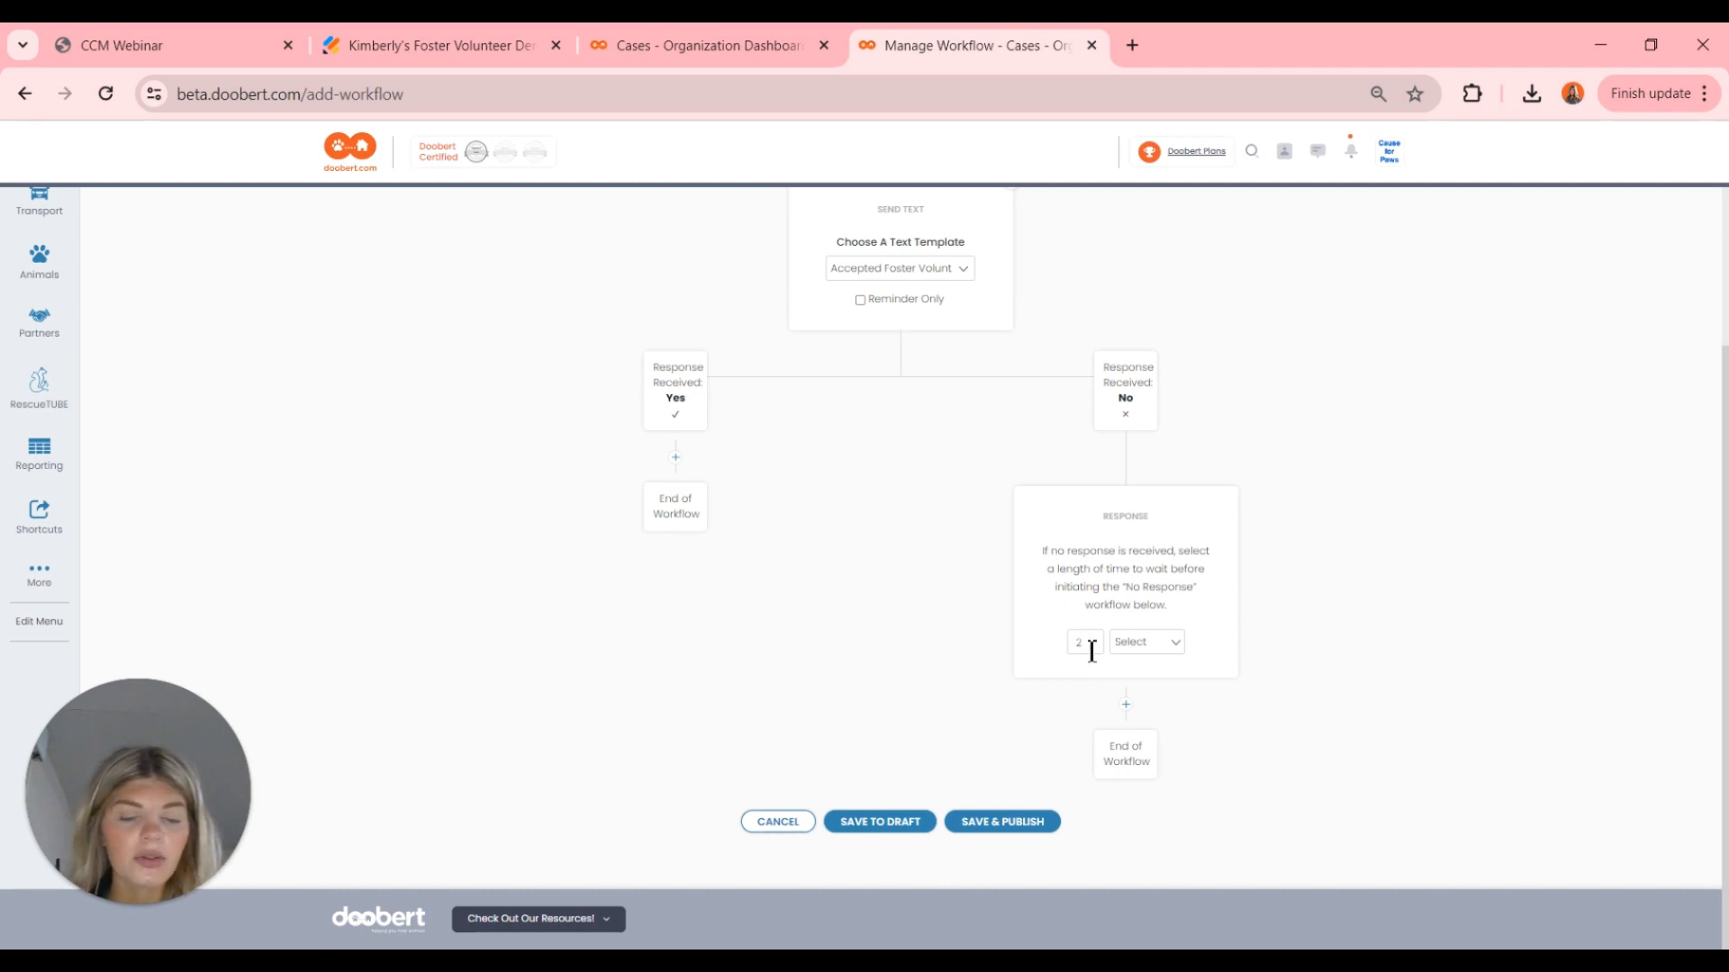
{"action": "left_click", "coordinate": [1151, 647]}
{"action": "left_click", "coordinate": [1145, 703]}
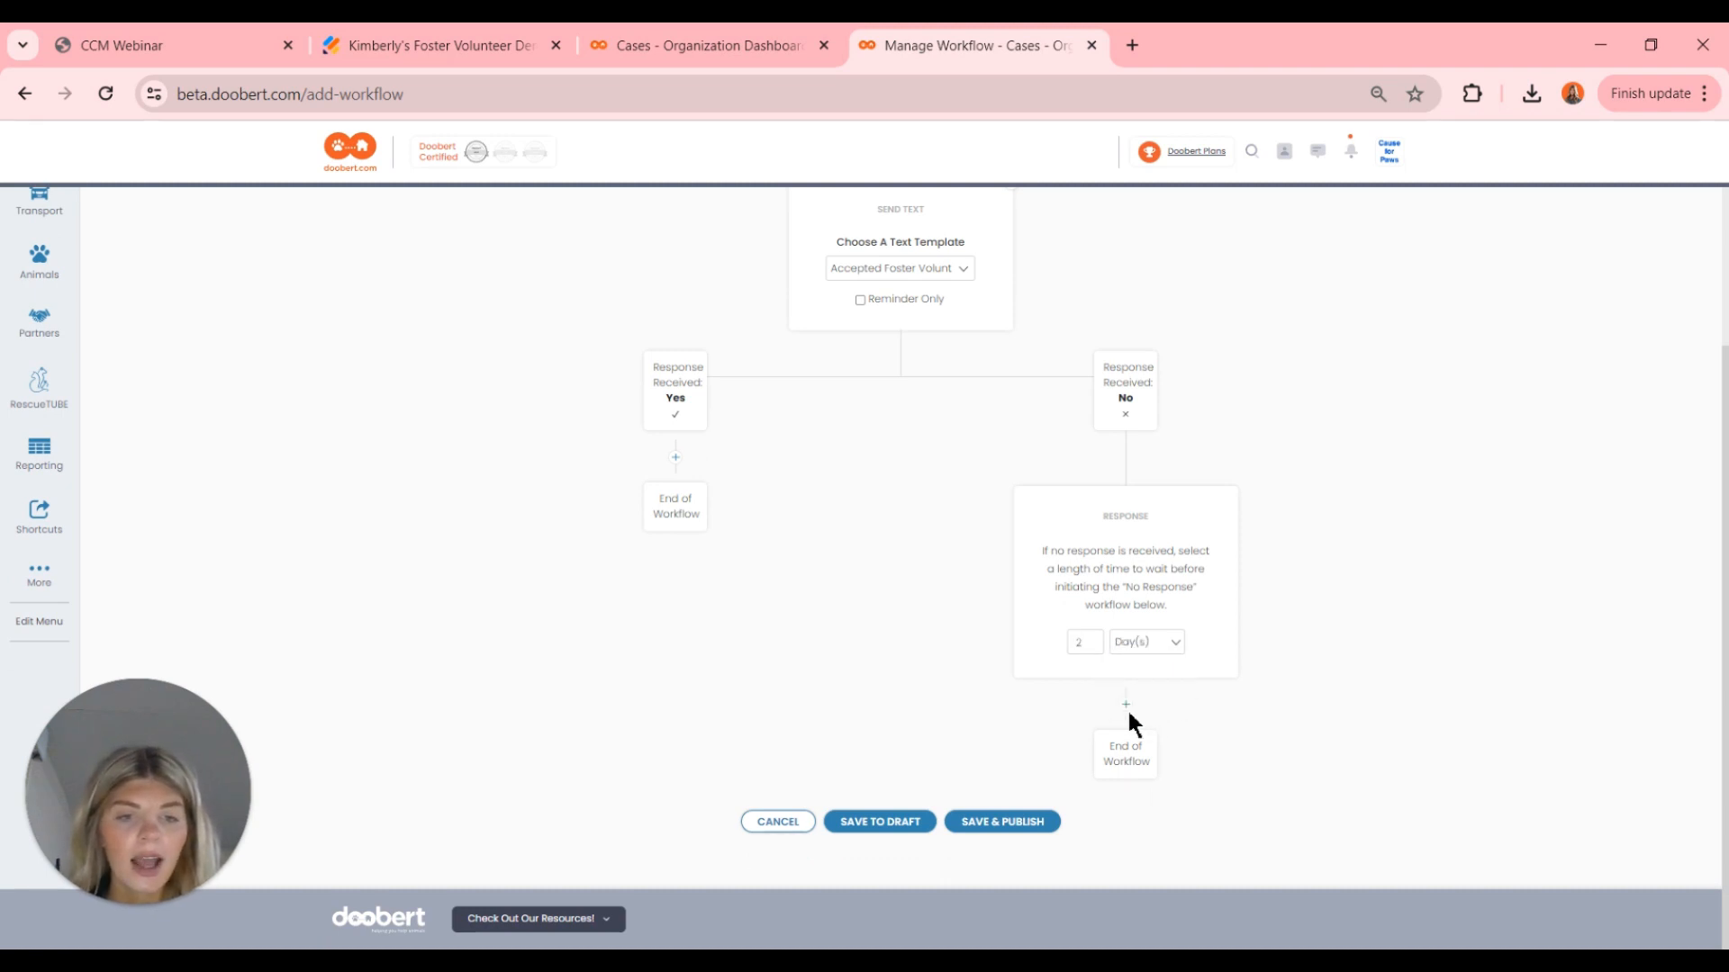
- Add an action after the no-response wait that changes the case status to On Hold
{"action": "left_click", "coordinate": [1125, 705]}
{"action": "scroll", "coordinate": [1133, 713], "scroll_direction": "down", "scroll_amount": 2}
{"action": "scroll", "coordinate": [1133, 716], "scroll_direction": "down", "scroll_amount": 1}
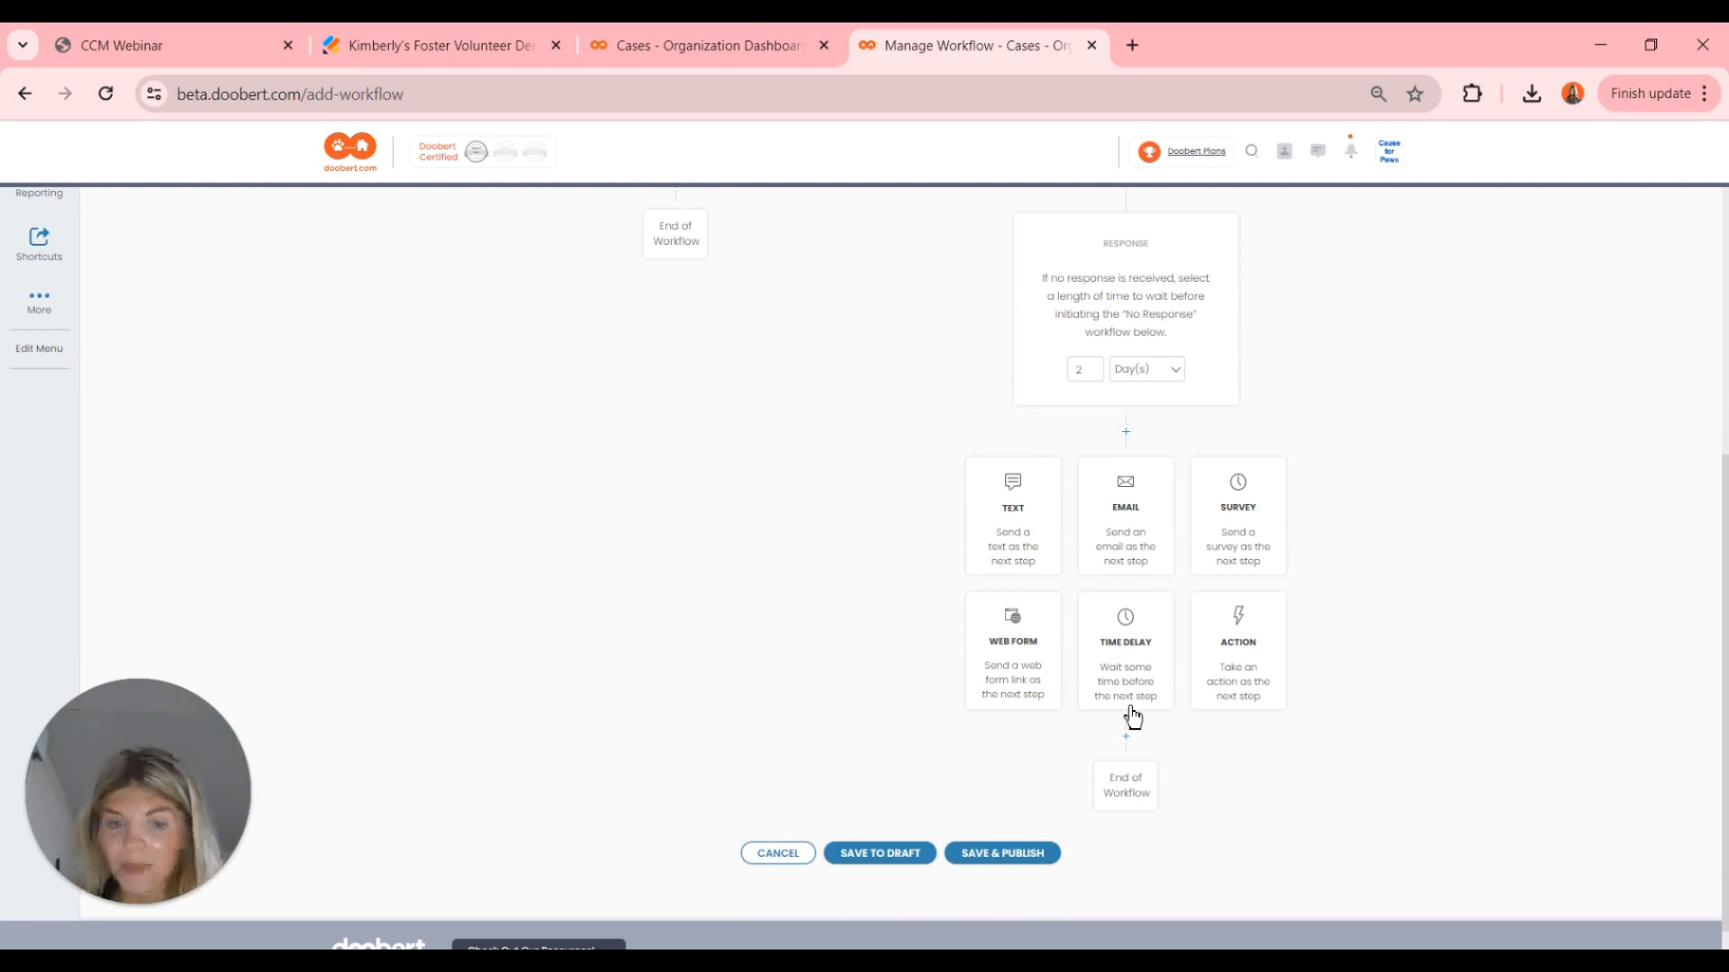
{"action": "left_click", "coordinate": [1211, 644]}
{"action": "left_click", "coordinate": [1151, 550]}
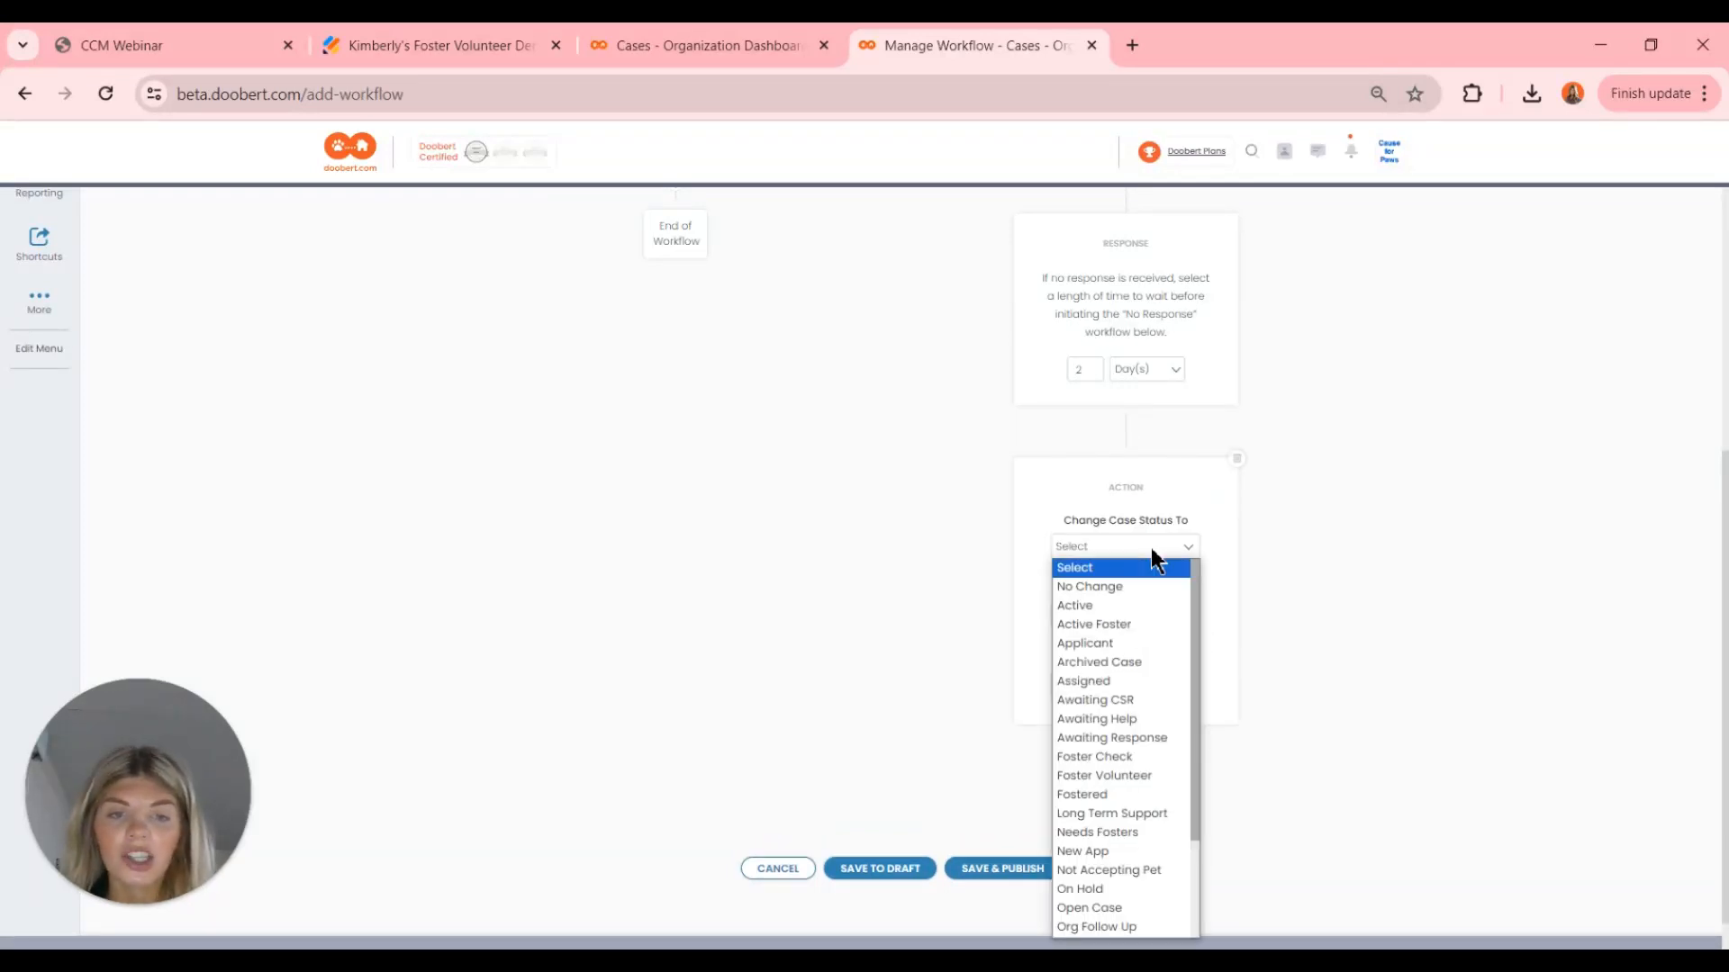
{"action": "scroll", "coordinate": [1131, 613], "scroll_direction": "down", "scroll_amount": 3}
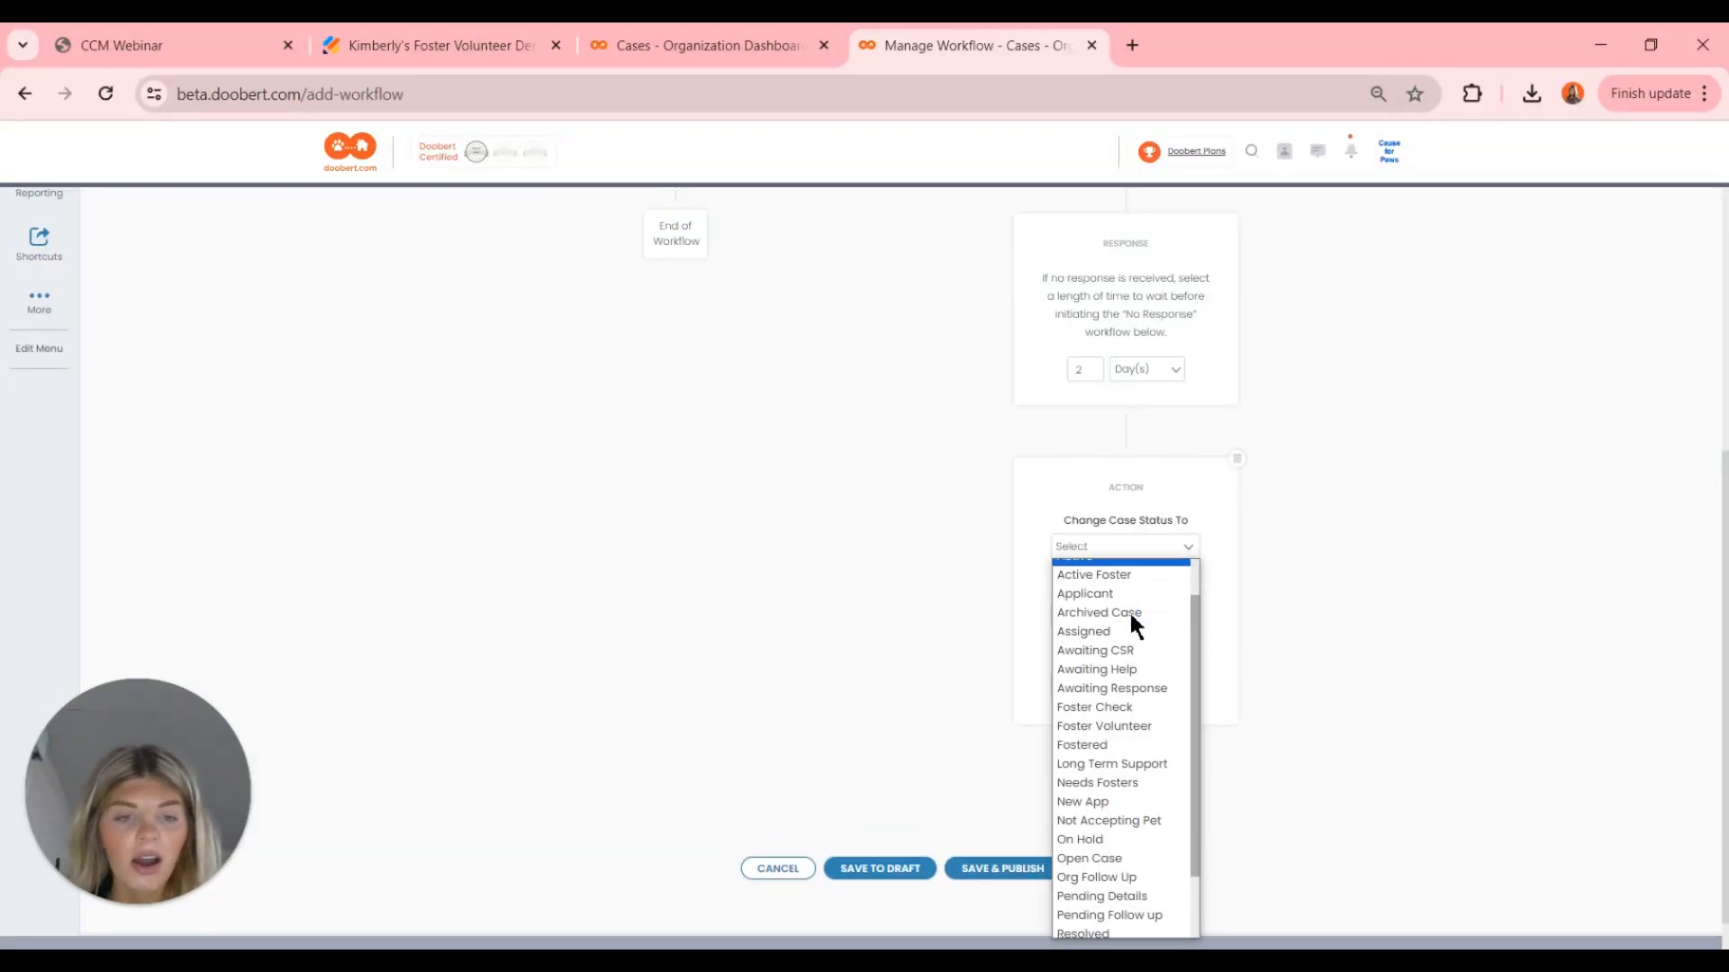
{"action": "left_click", "coordinate": [1136, 764]}
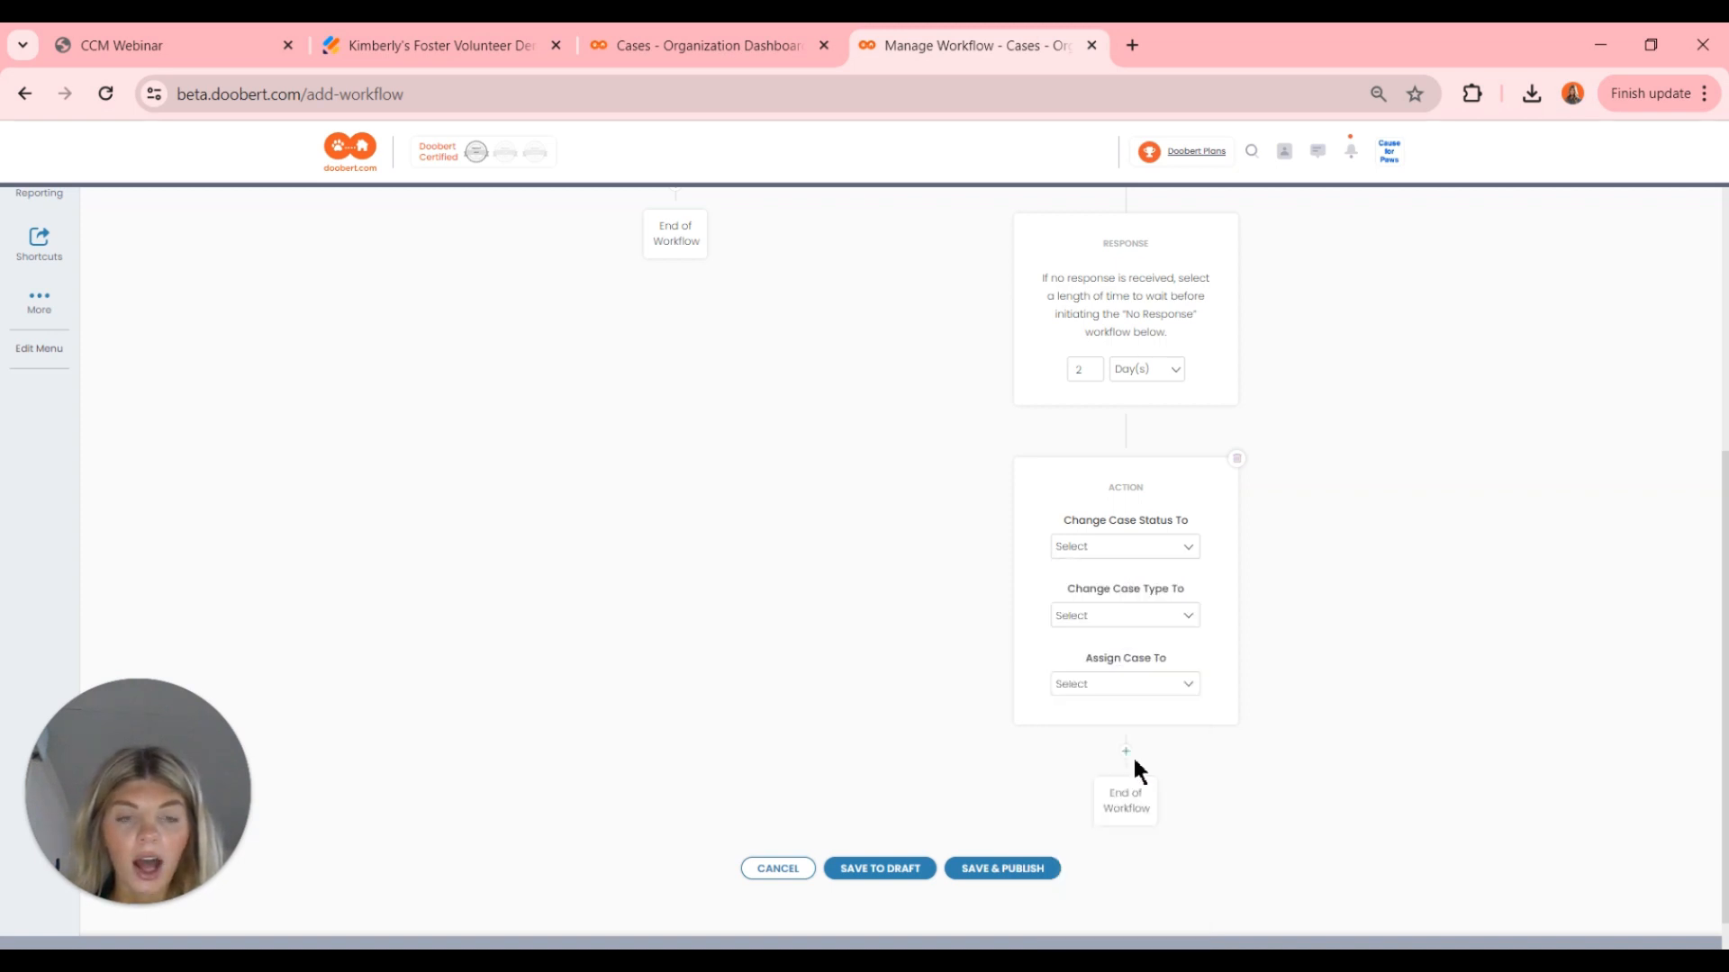
- Leave the no-response action's case type unselected and assign the case to a staff member
{"action": "left_click", "coordinate": [1147, 619]}
{"action": "left_click", "coordinate": [1147, 619]}
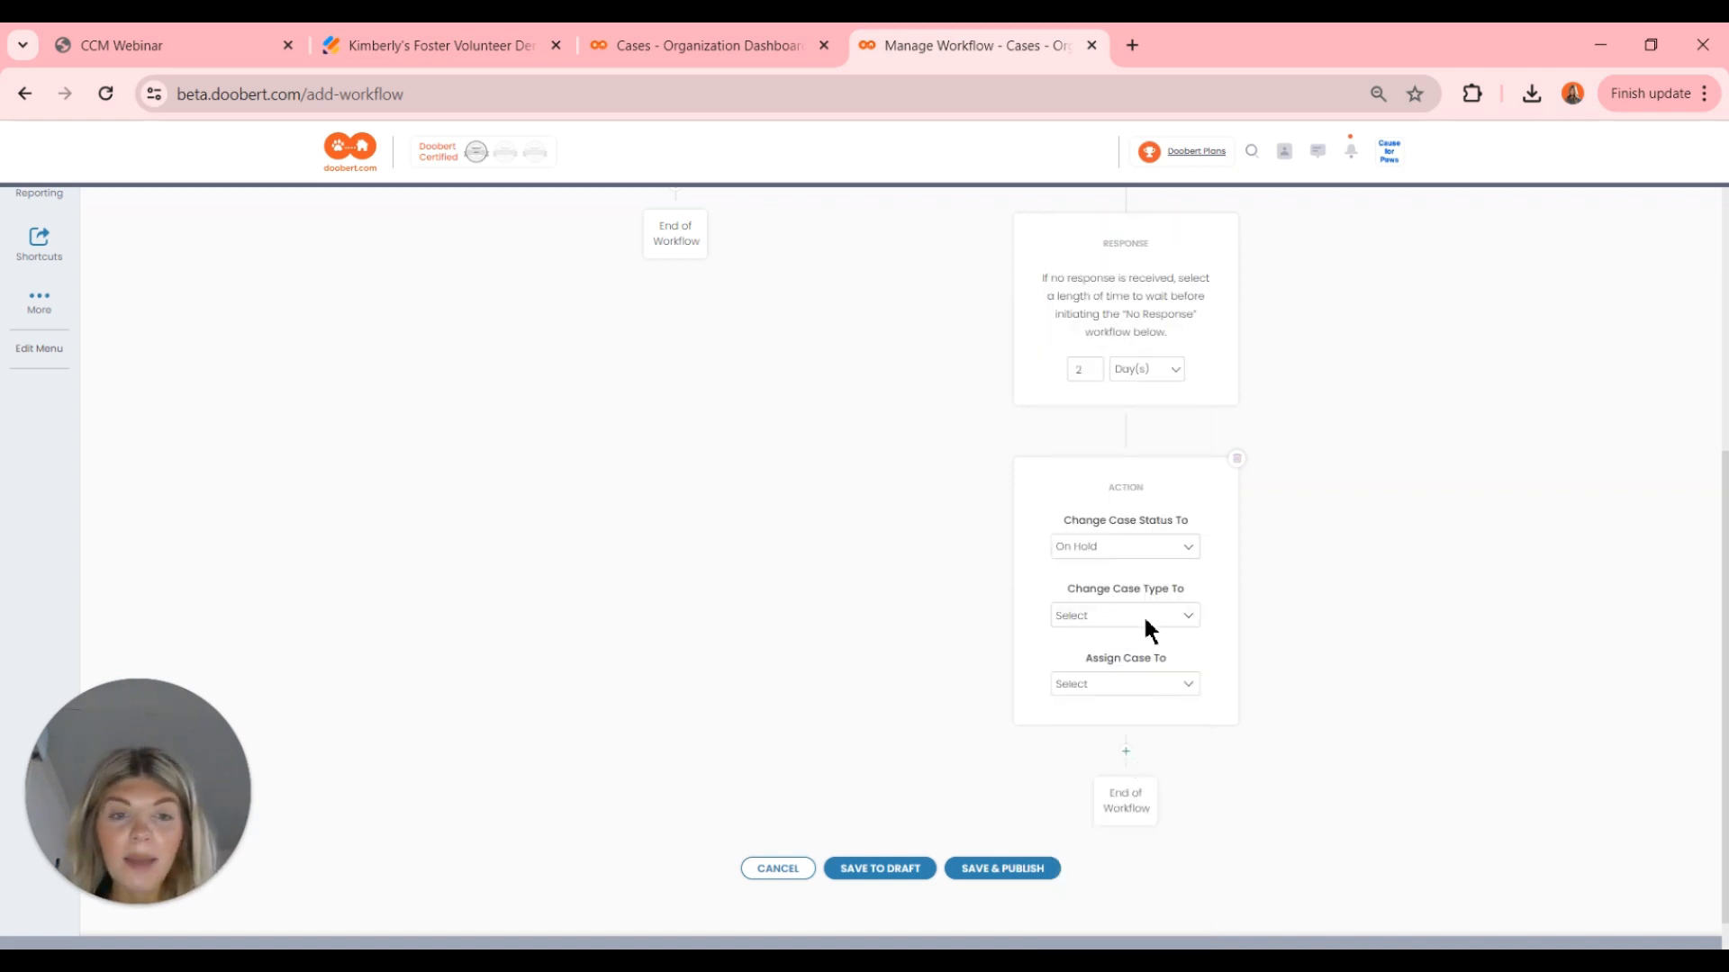
{"action": "left_click", "coordinate": [1142, 687]}
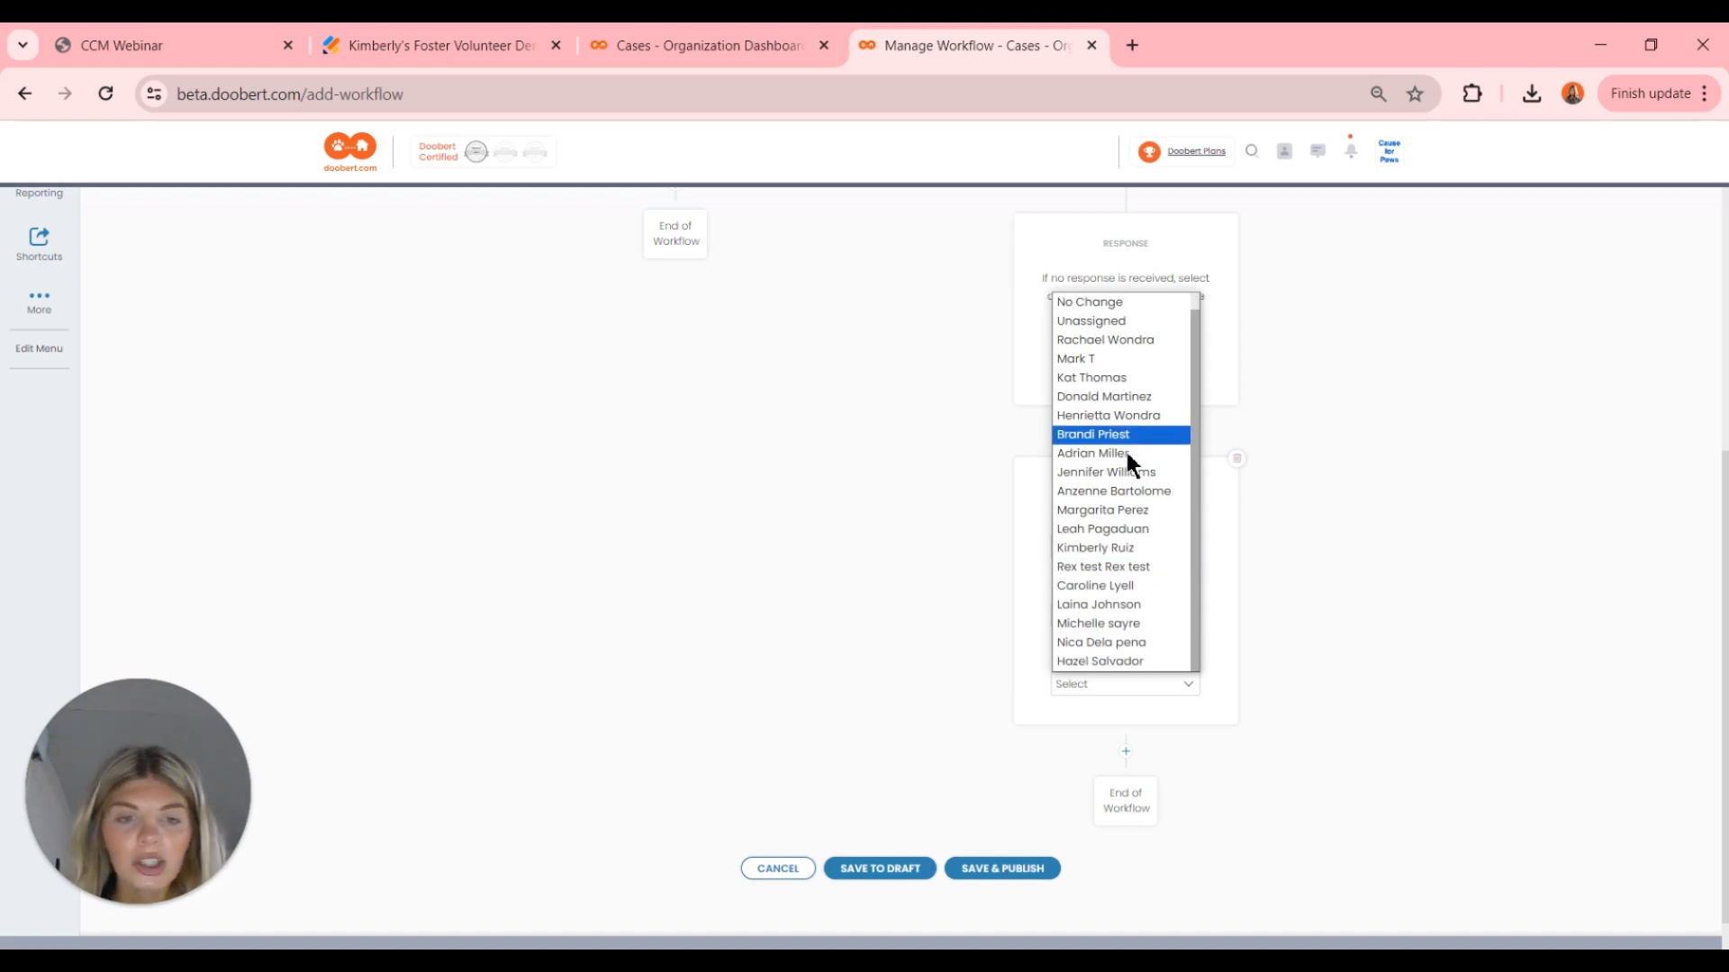
{"action": "left_click", "coordinate": [1101, 622]}
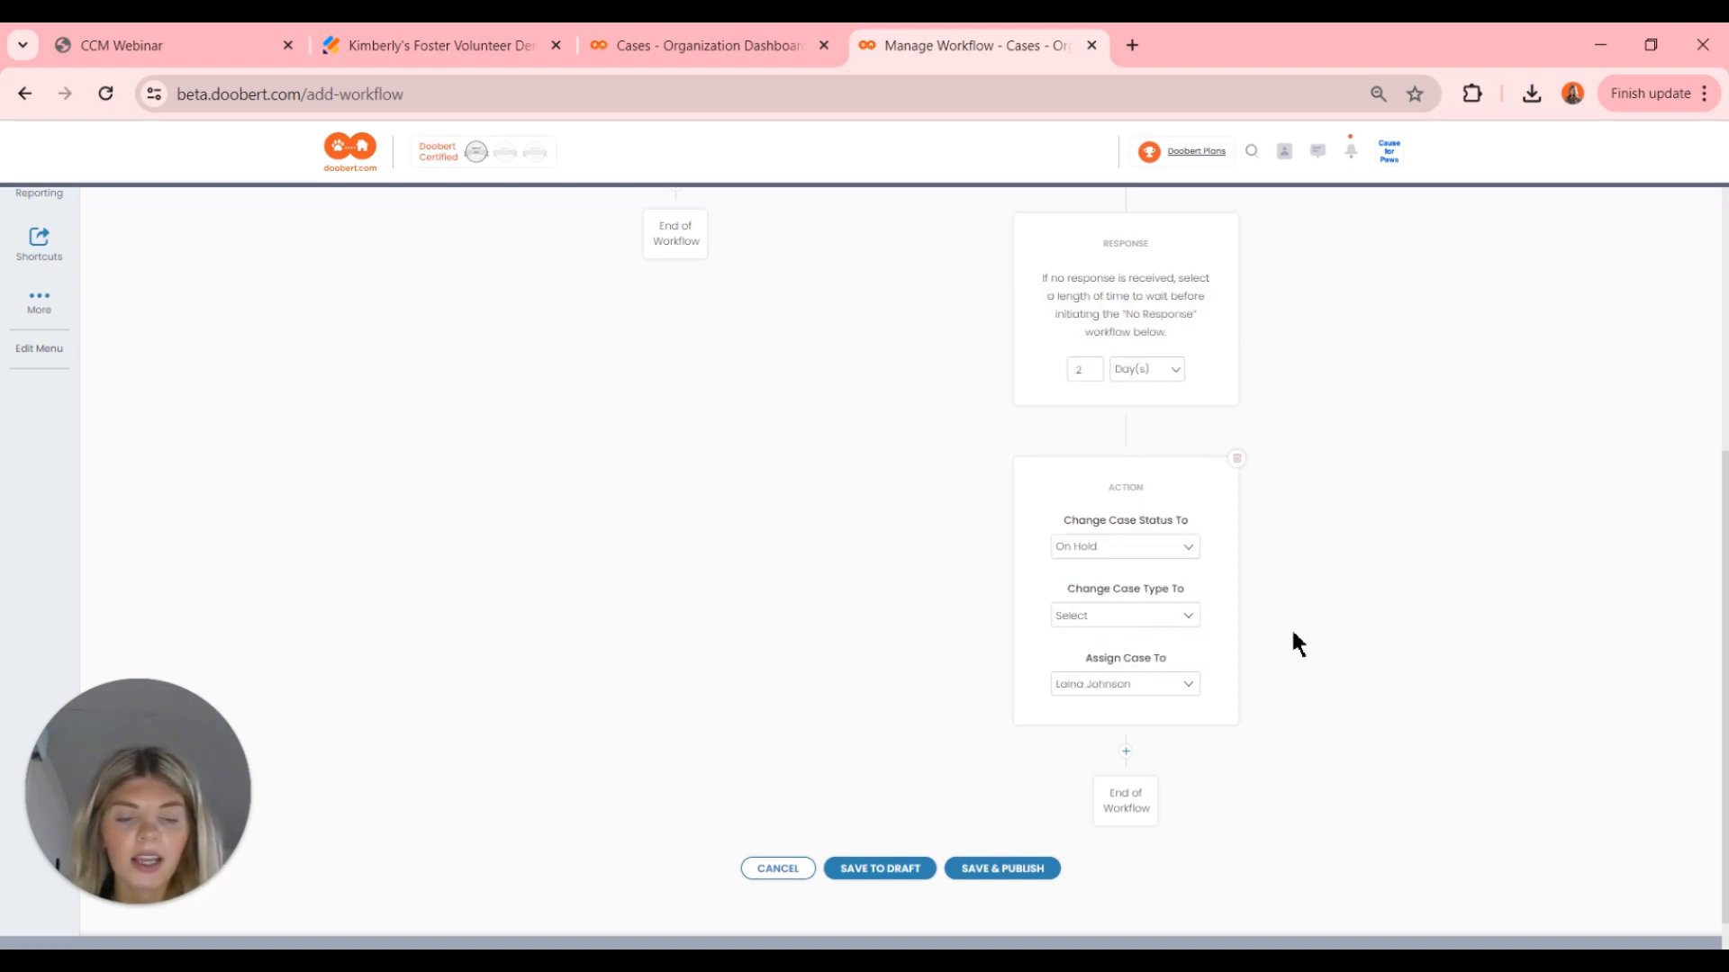
- Add an action to the "Response Received: Yes" branch that changes the case status to Active Foster
{"action": "scroll", "coordinate": [1293, 643], "scroll_direction": "up", "scroll_amount": 3}
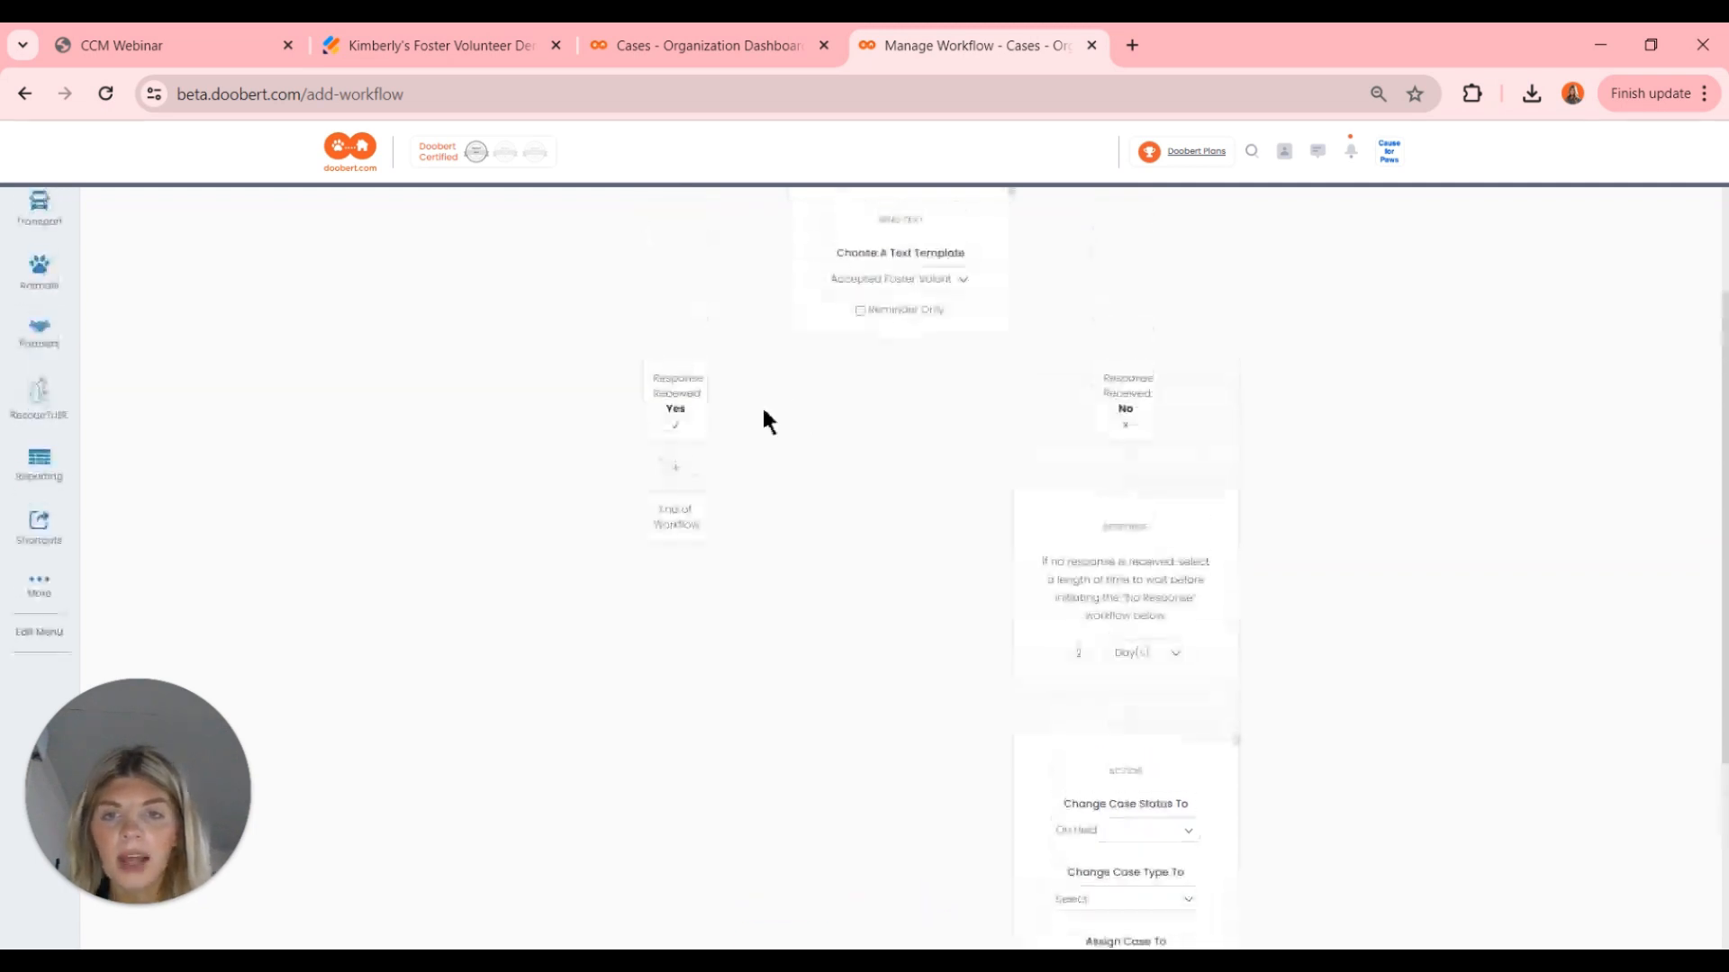
{"action": "scroll", "coordinate": [901, 378], "scroll_direction": "up", "scroll_amount": 1}
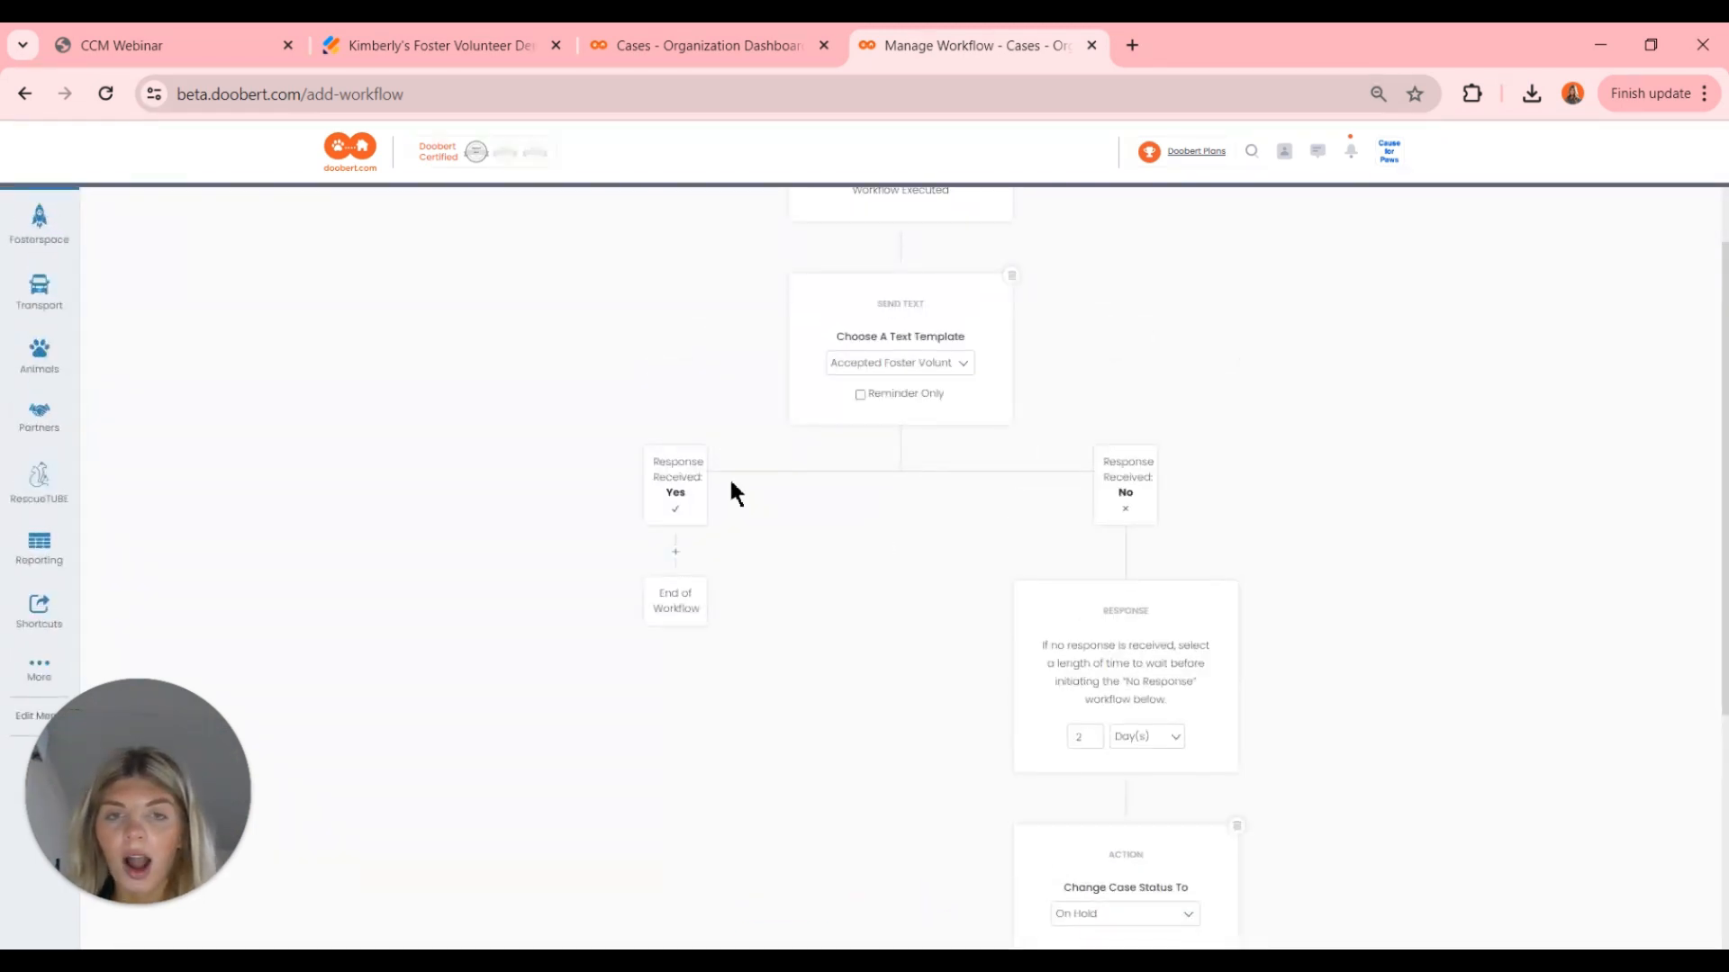
{"action": "left_click", "coordinate": [676, 552]}
{"action": "scroll", "coordinate": [684, 566], "scroll_direction": "down", "scroll_amount": 1}
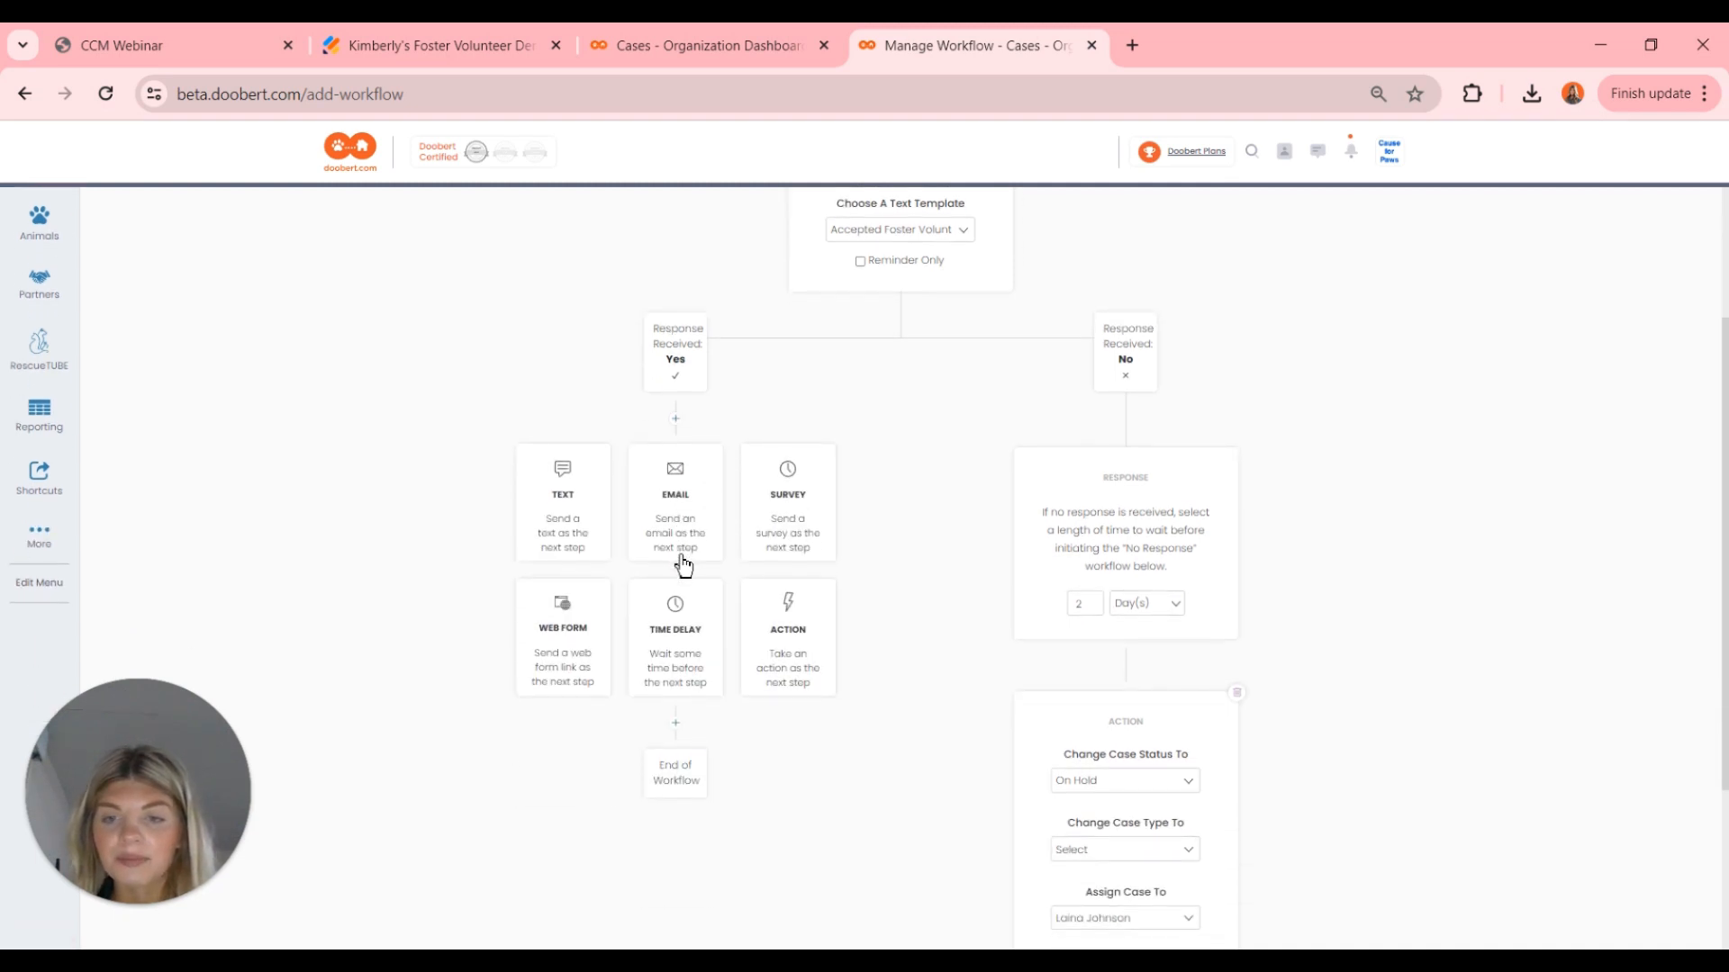
{"action": "left_click", "coordinate": [791, 641]}
{"action": "scroll", "coordinate": [794, 640], "scroll_direction": "down", "scroll_amount": 1}
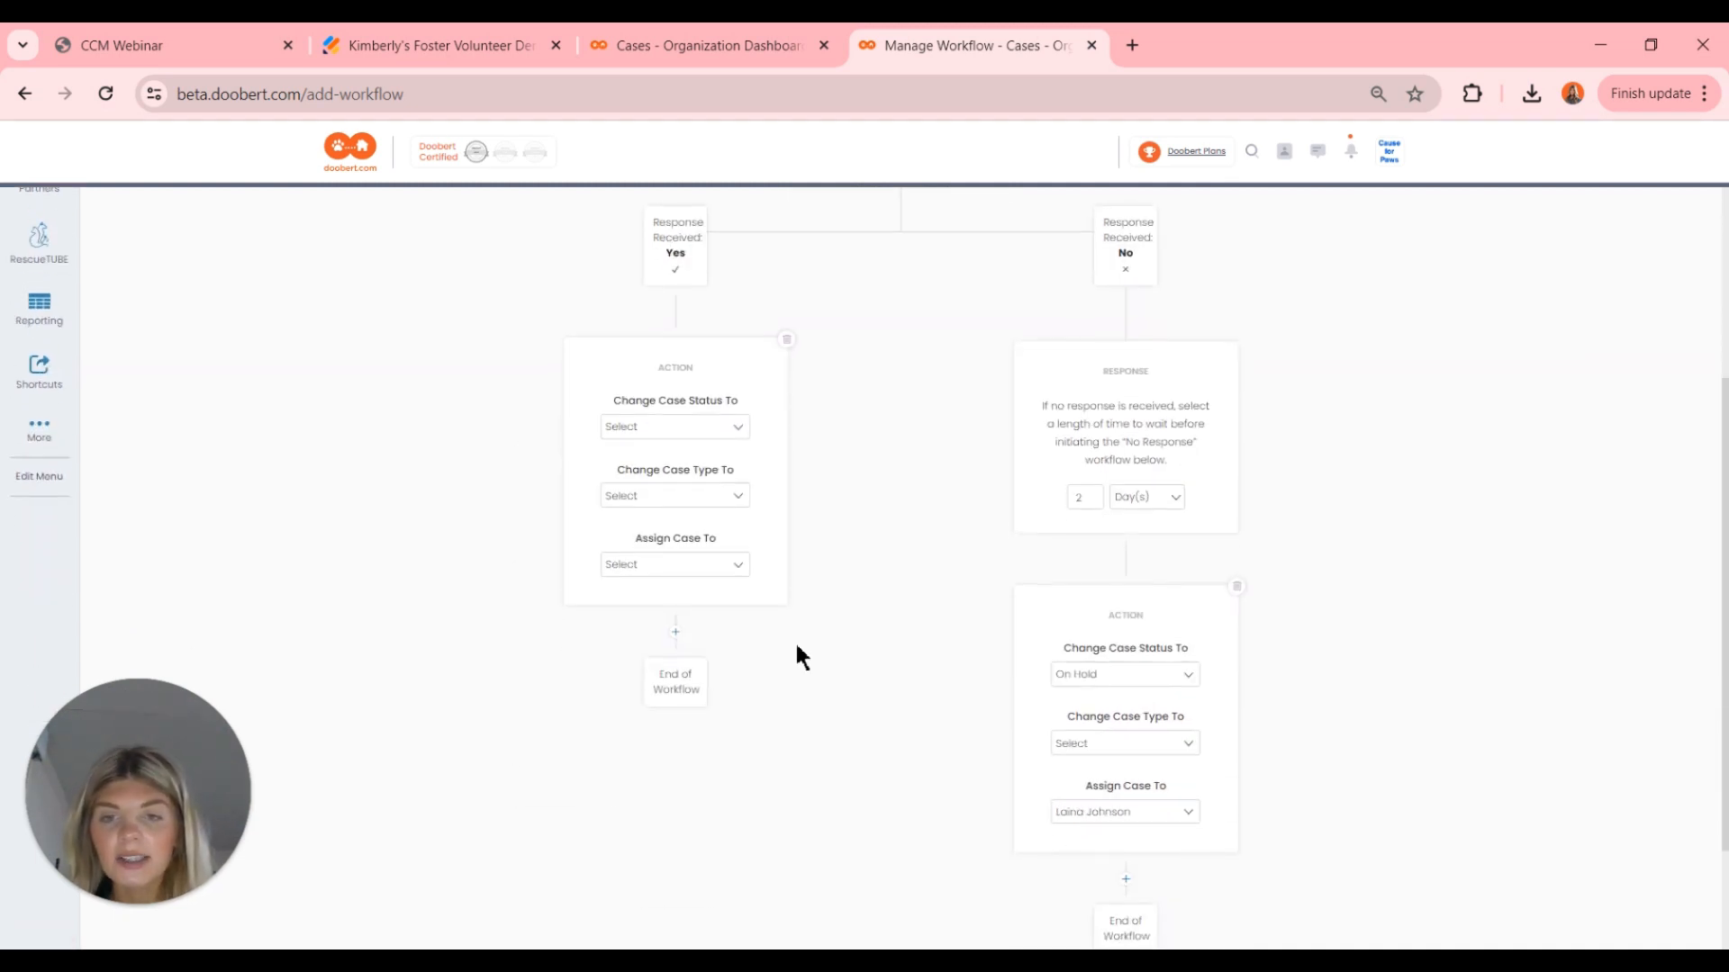
{"action": "left_click", "coordinate": [702, 432]}
{"action": "left_click", "coordinate": [702, 433]}
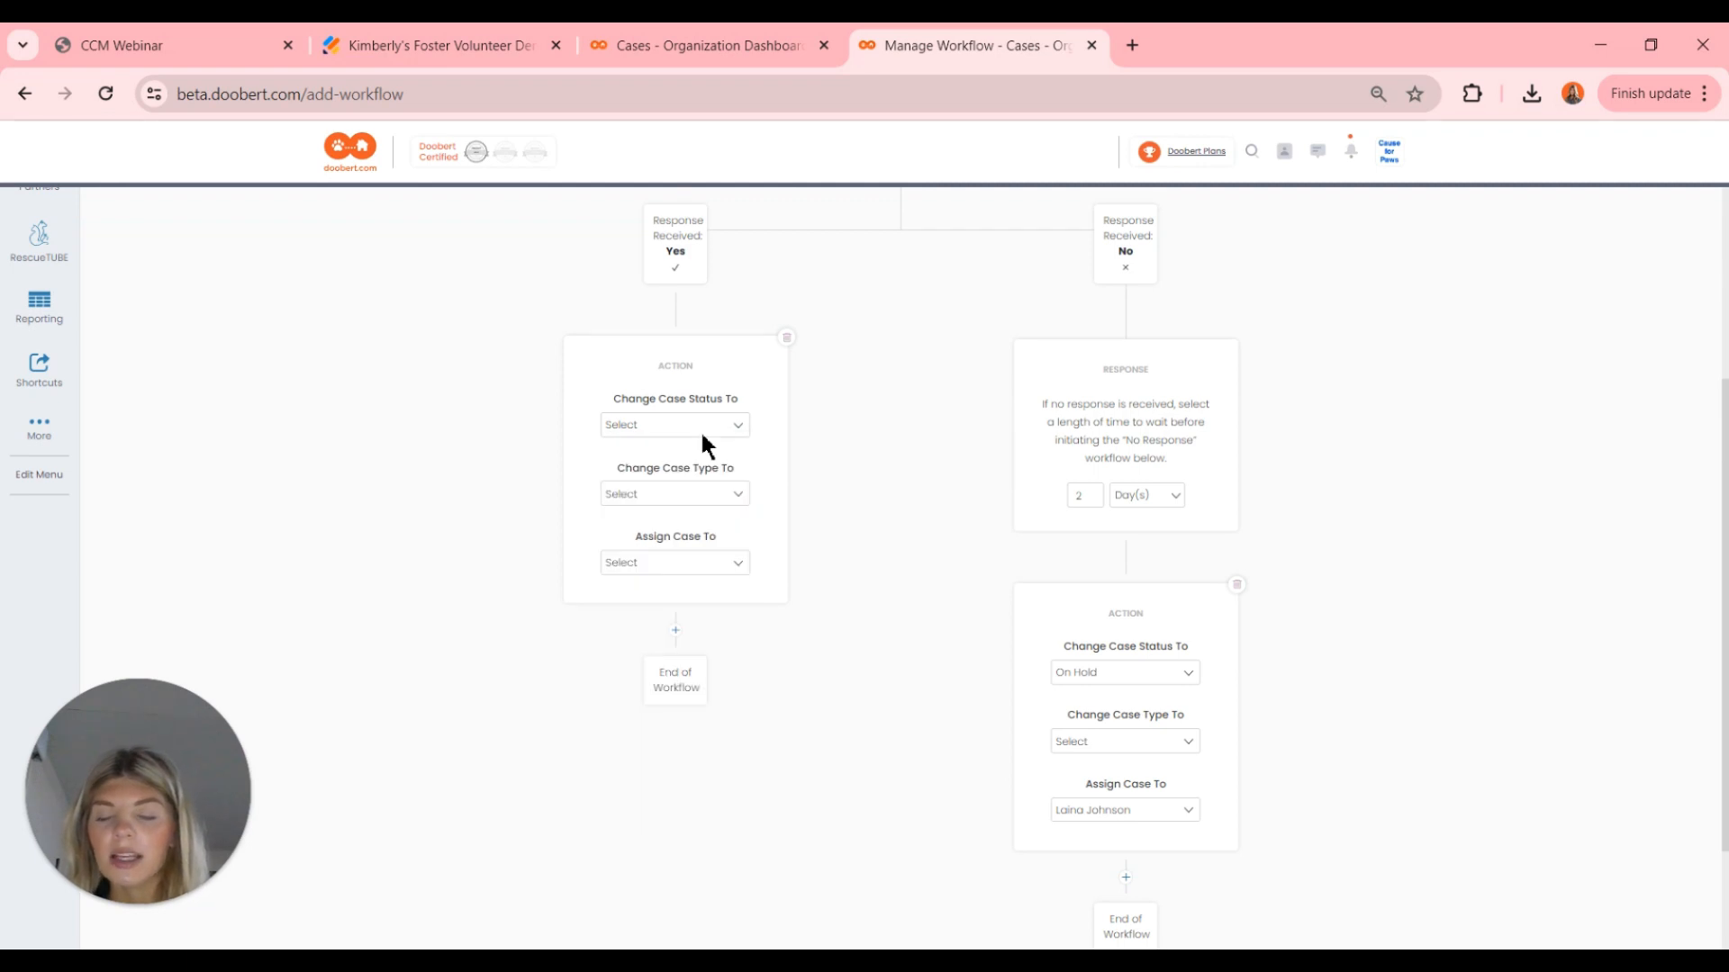
{"action": "left_click", "coordinate": [703, 432]}
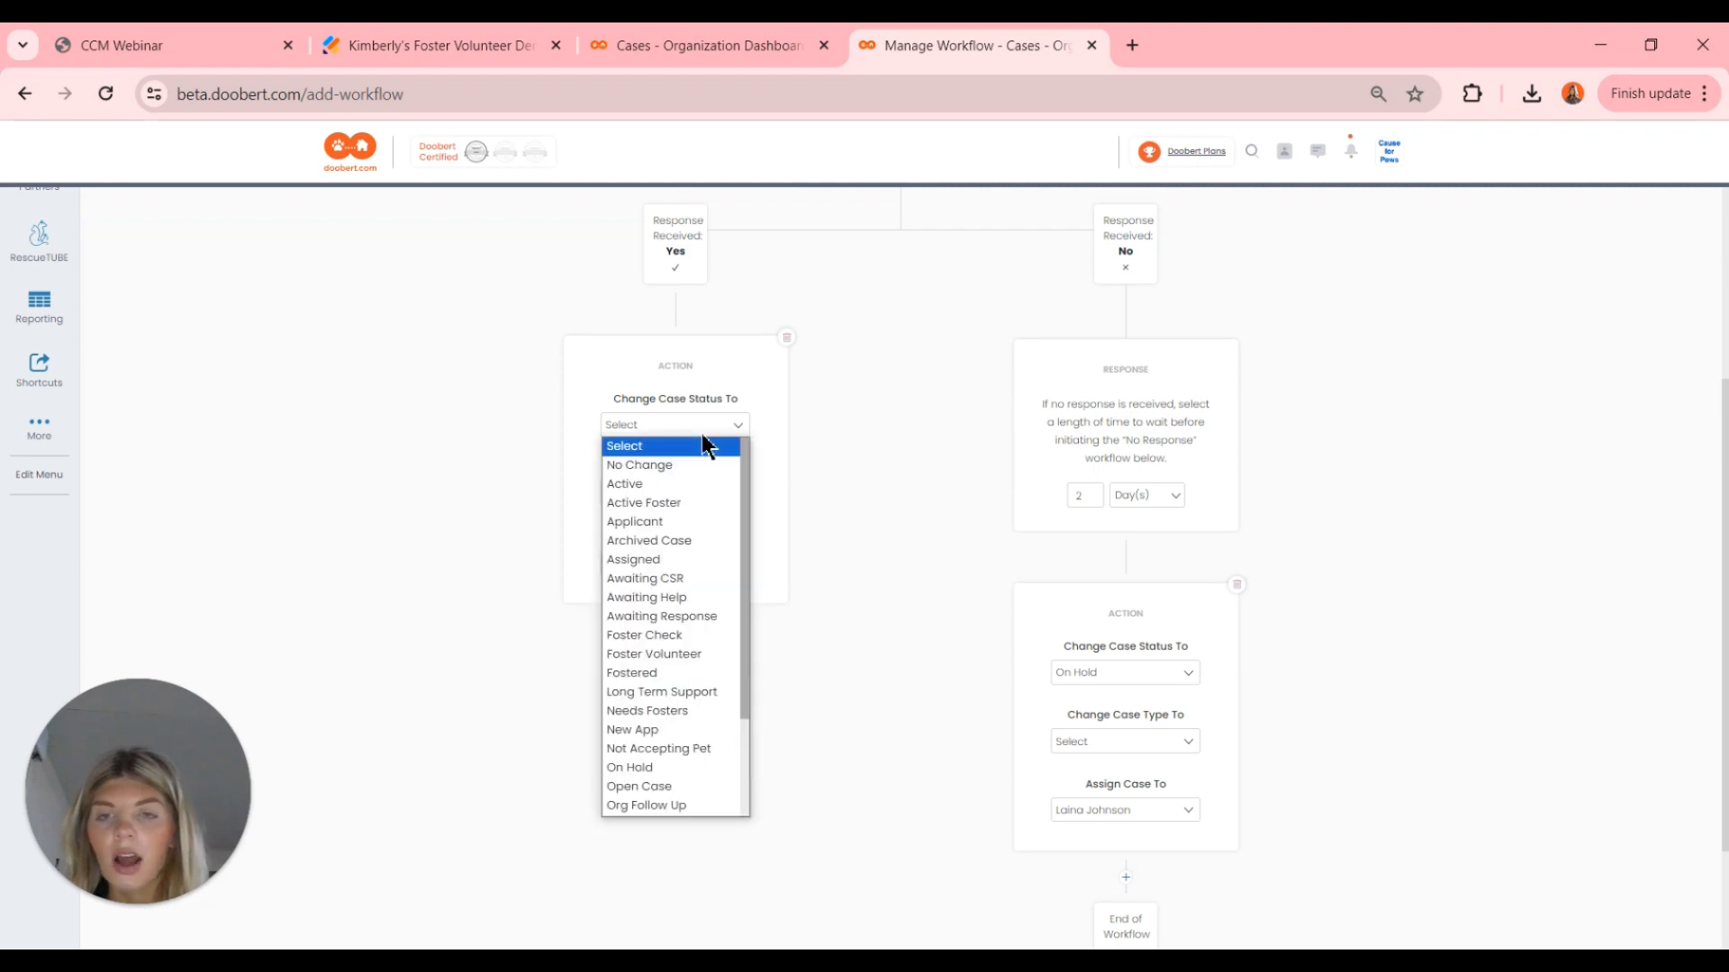
{"action": "left_click", "coordinate": [686, 504]}
- View the assignee choices for the Yes branch's action without selecting anyone
{"action": "scroll", "coordinate": [779, 545], "scroll_direction": "down", "scroll_amount": 1}
{"action": "left_click", "coordinate": [711, 491]}
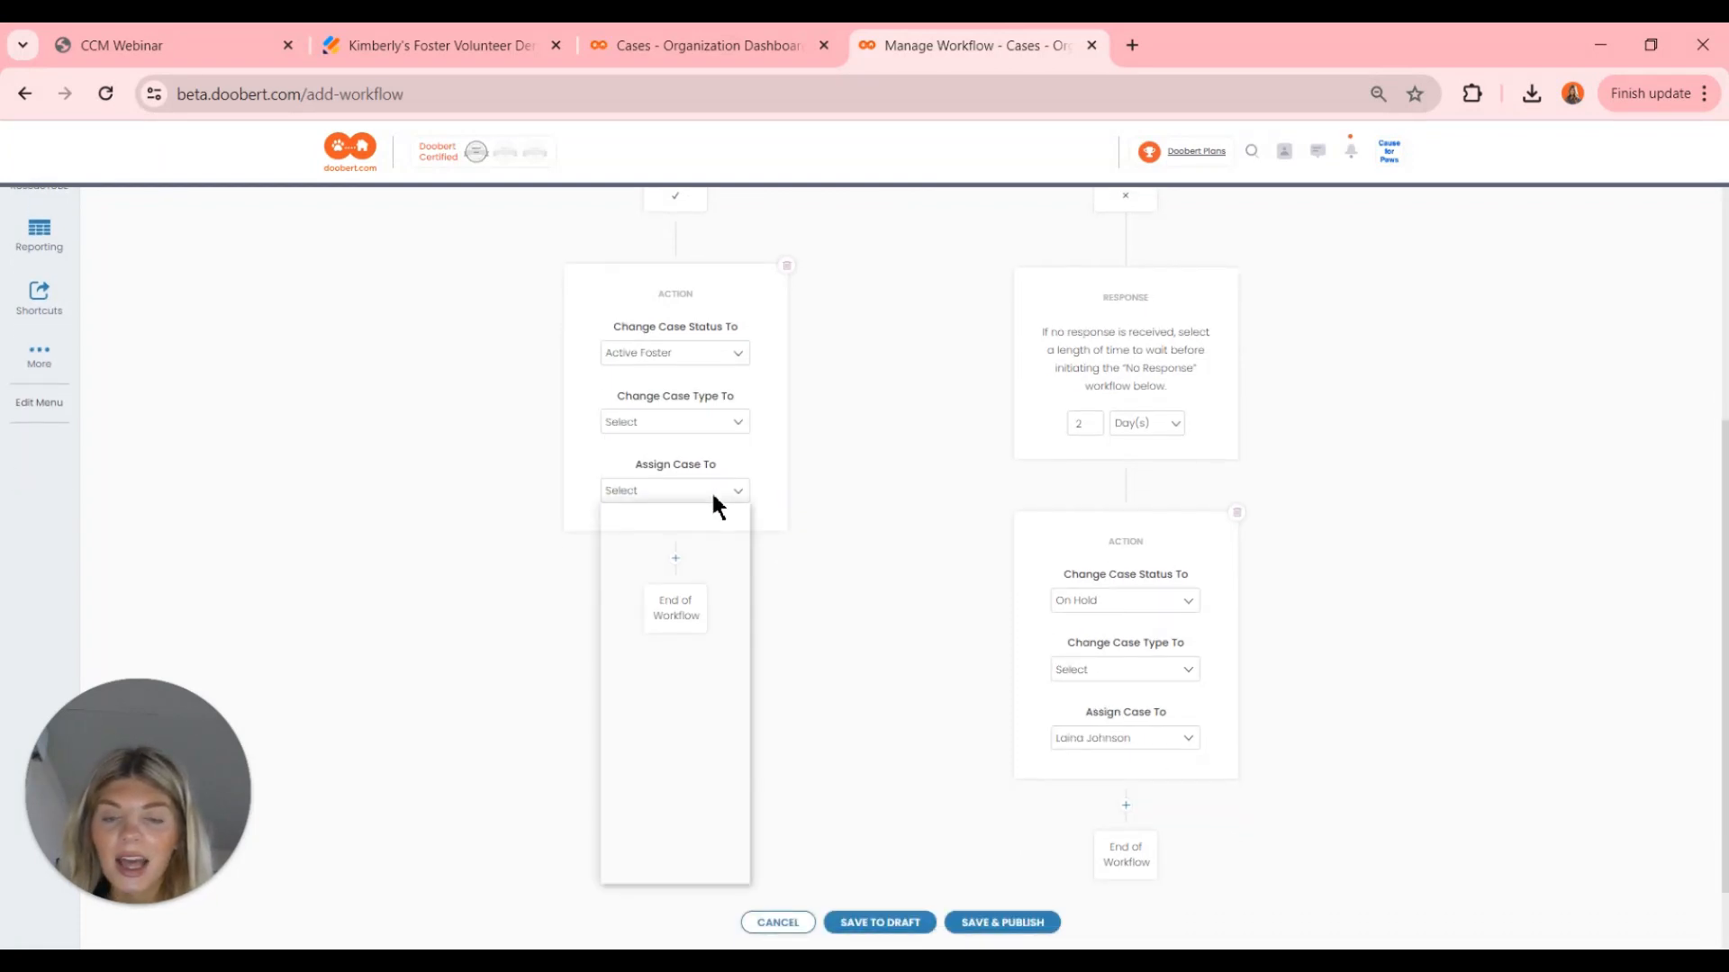
{"action": "left_click", "coordinate": [803, 485]}
- Review the workflow from its trigger down and show the Companion Case Management sections, including Manage Defaults and Reports
{"action": "scroll", "coordinate": [803, 484], "scroll_direction": "up", "scroll_amount": 3}
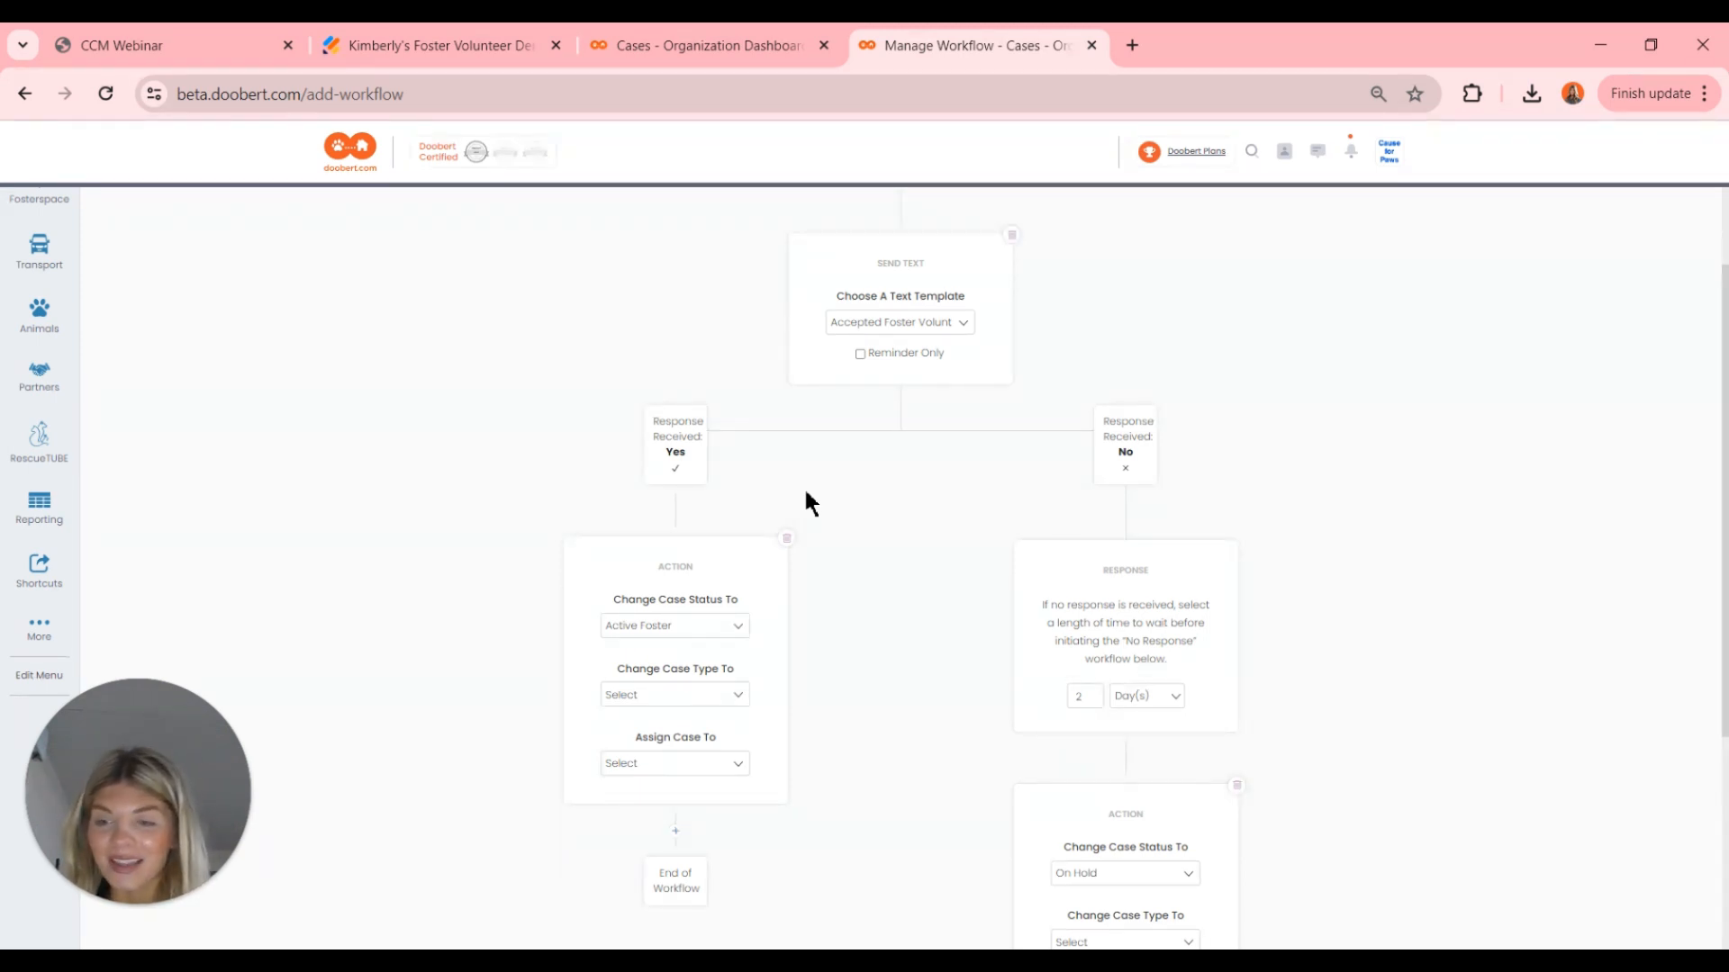
{"action": "scroll", "coordinate": [805, 502], "scroll_direction": "up", "scroll_amount": 3}
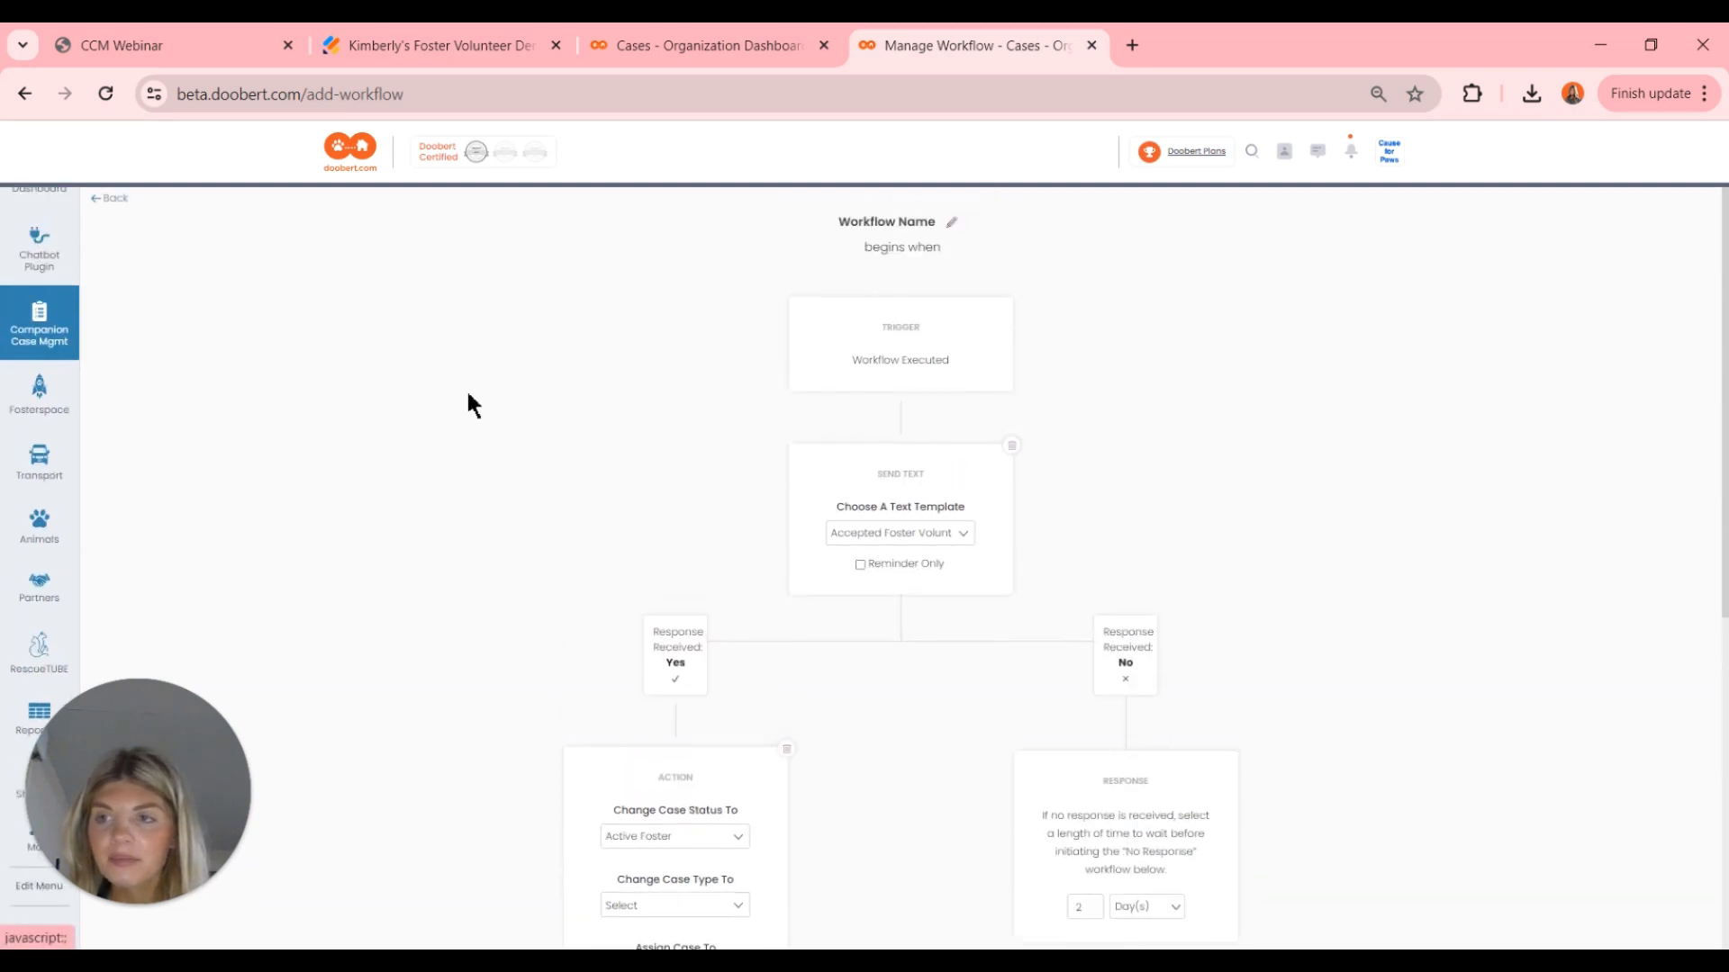
{"action": "mouse_move", "coordinate": [57, 386]}
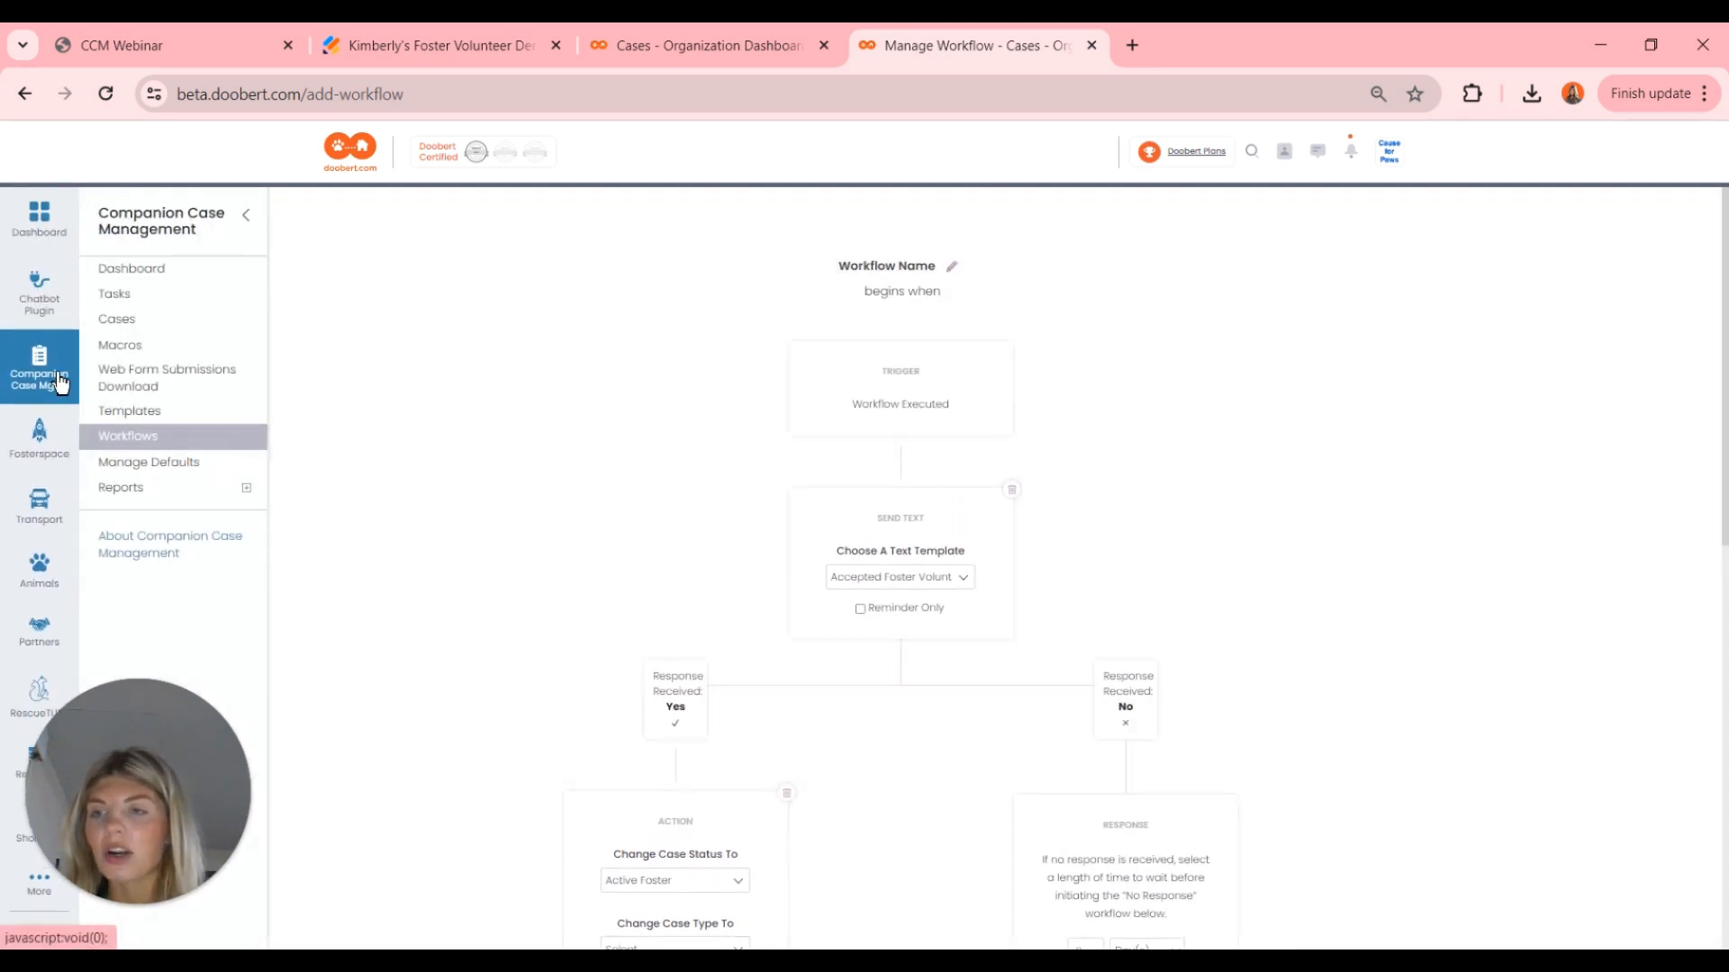
{"action": "scroll", "coordinate": [60, 383], "scroll_direction": "down", "scroll_amount": 1}
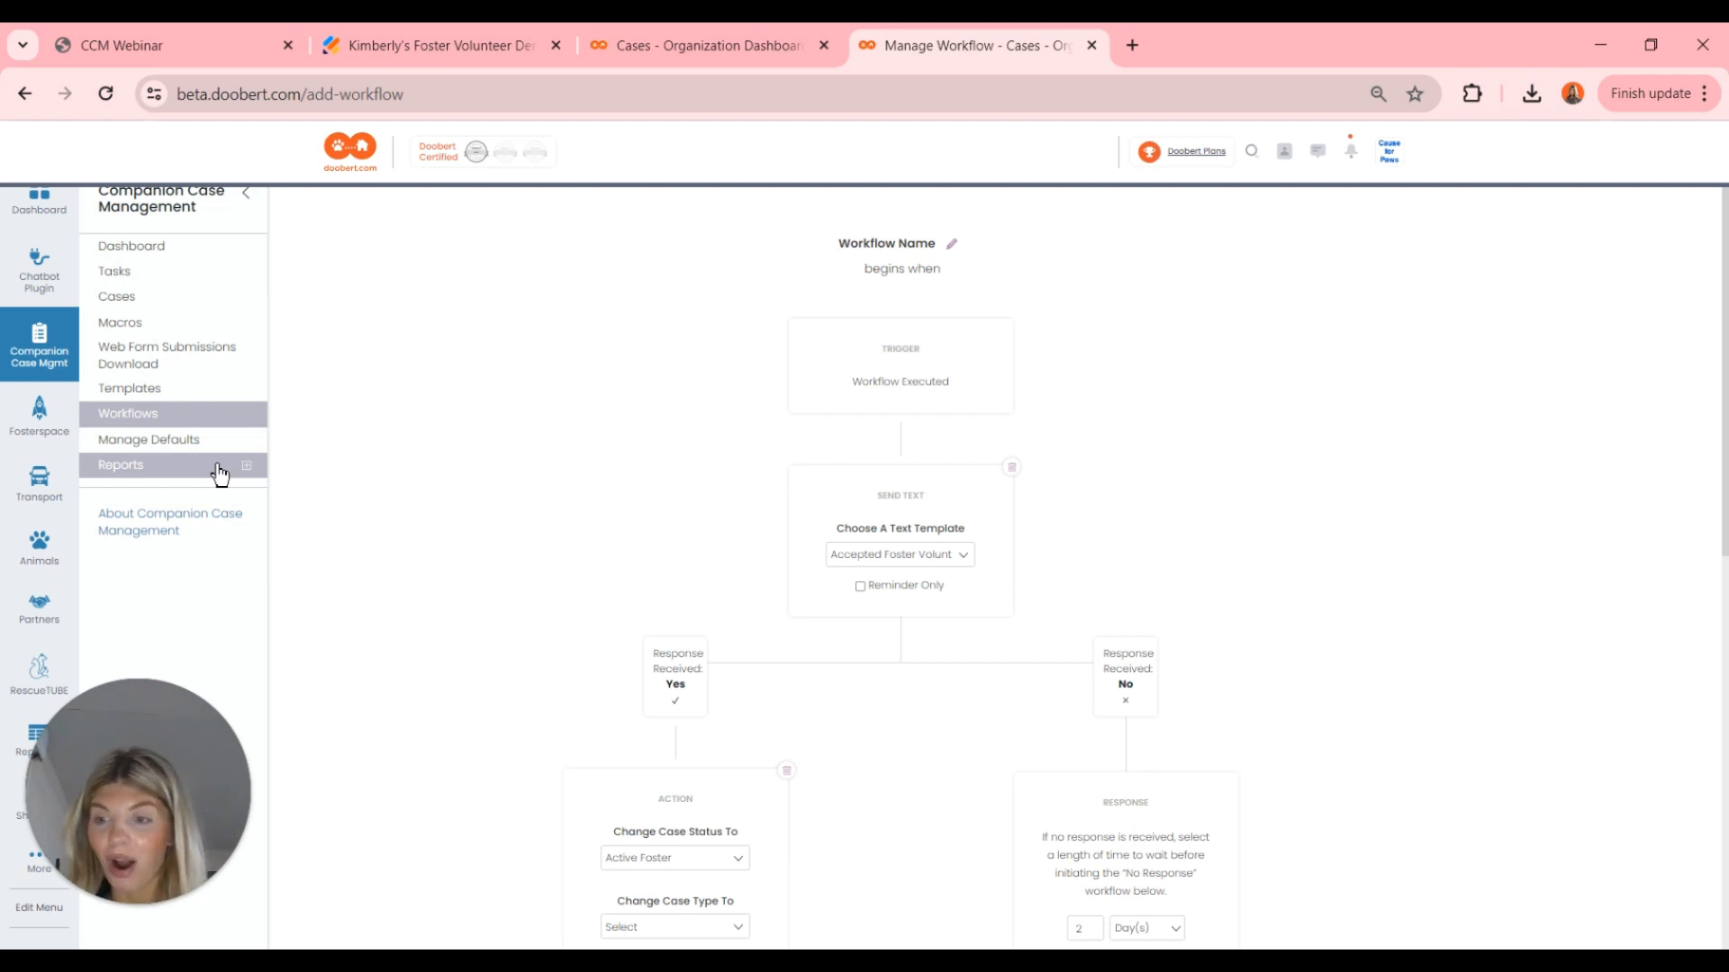
- Switch to the Foster Volunteer Application form in Jotform and review its contact fields and fostering questions
{"action": "left_click", "coordinate": [428, 56]}
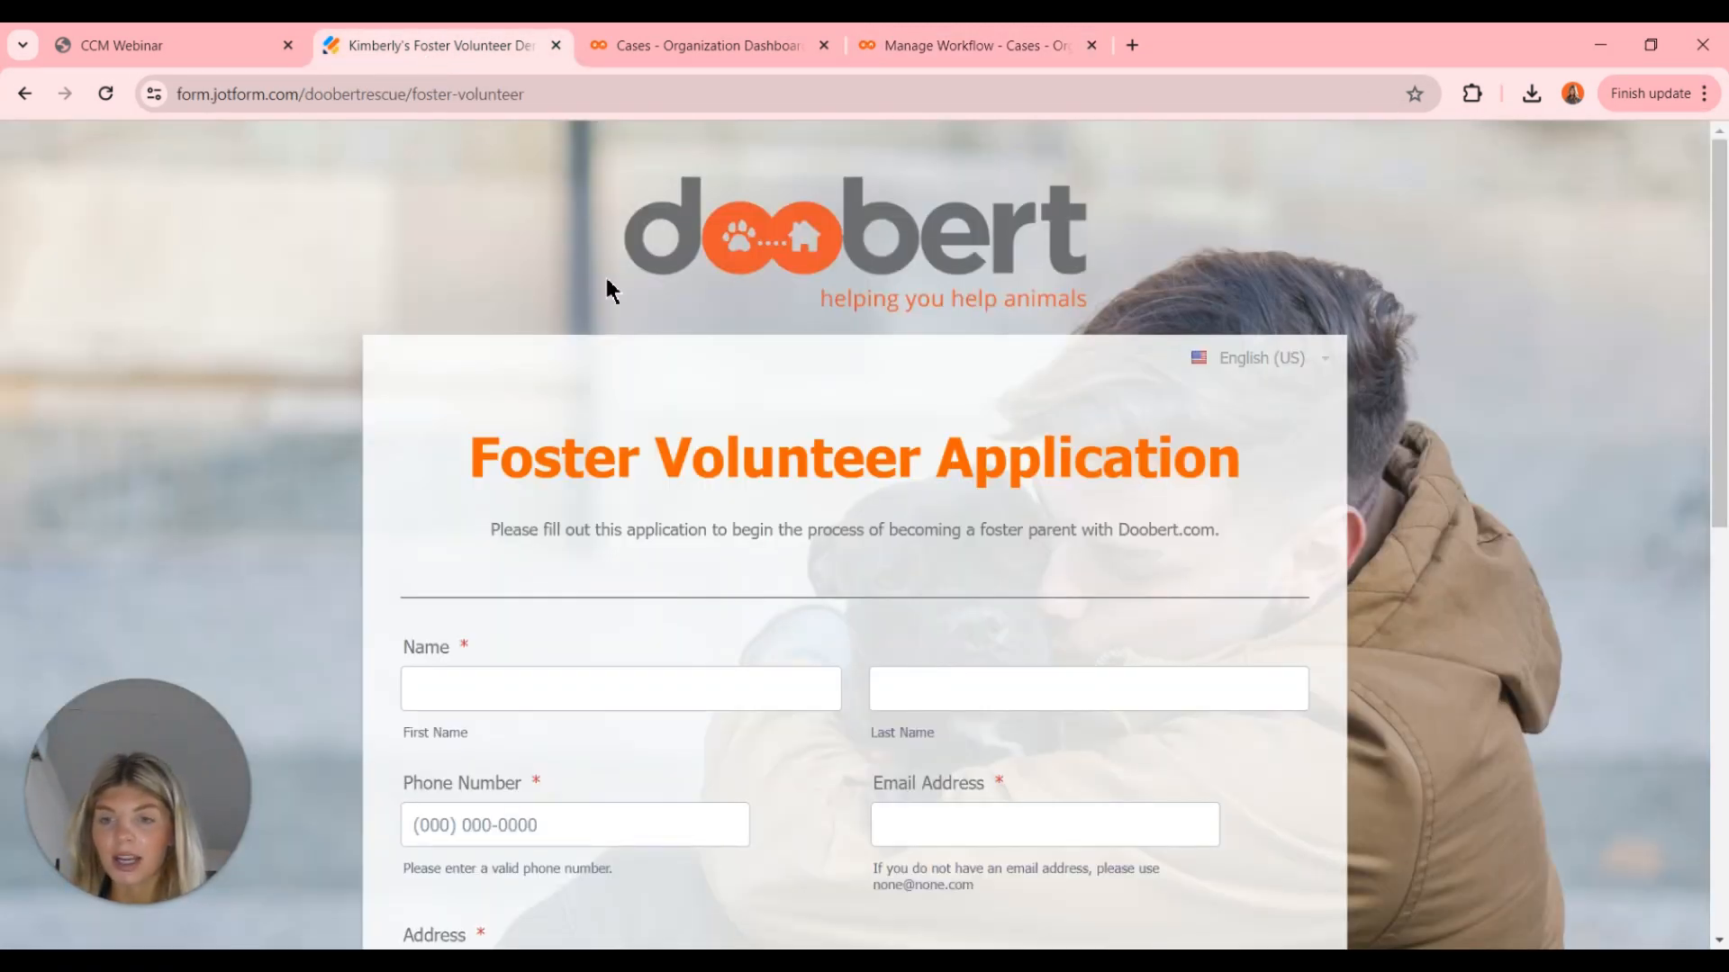
{"action": "scroll", "coordinate": [611, 290], "scroll_direction": "down", "scroll_amount": 1}
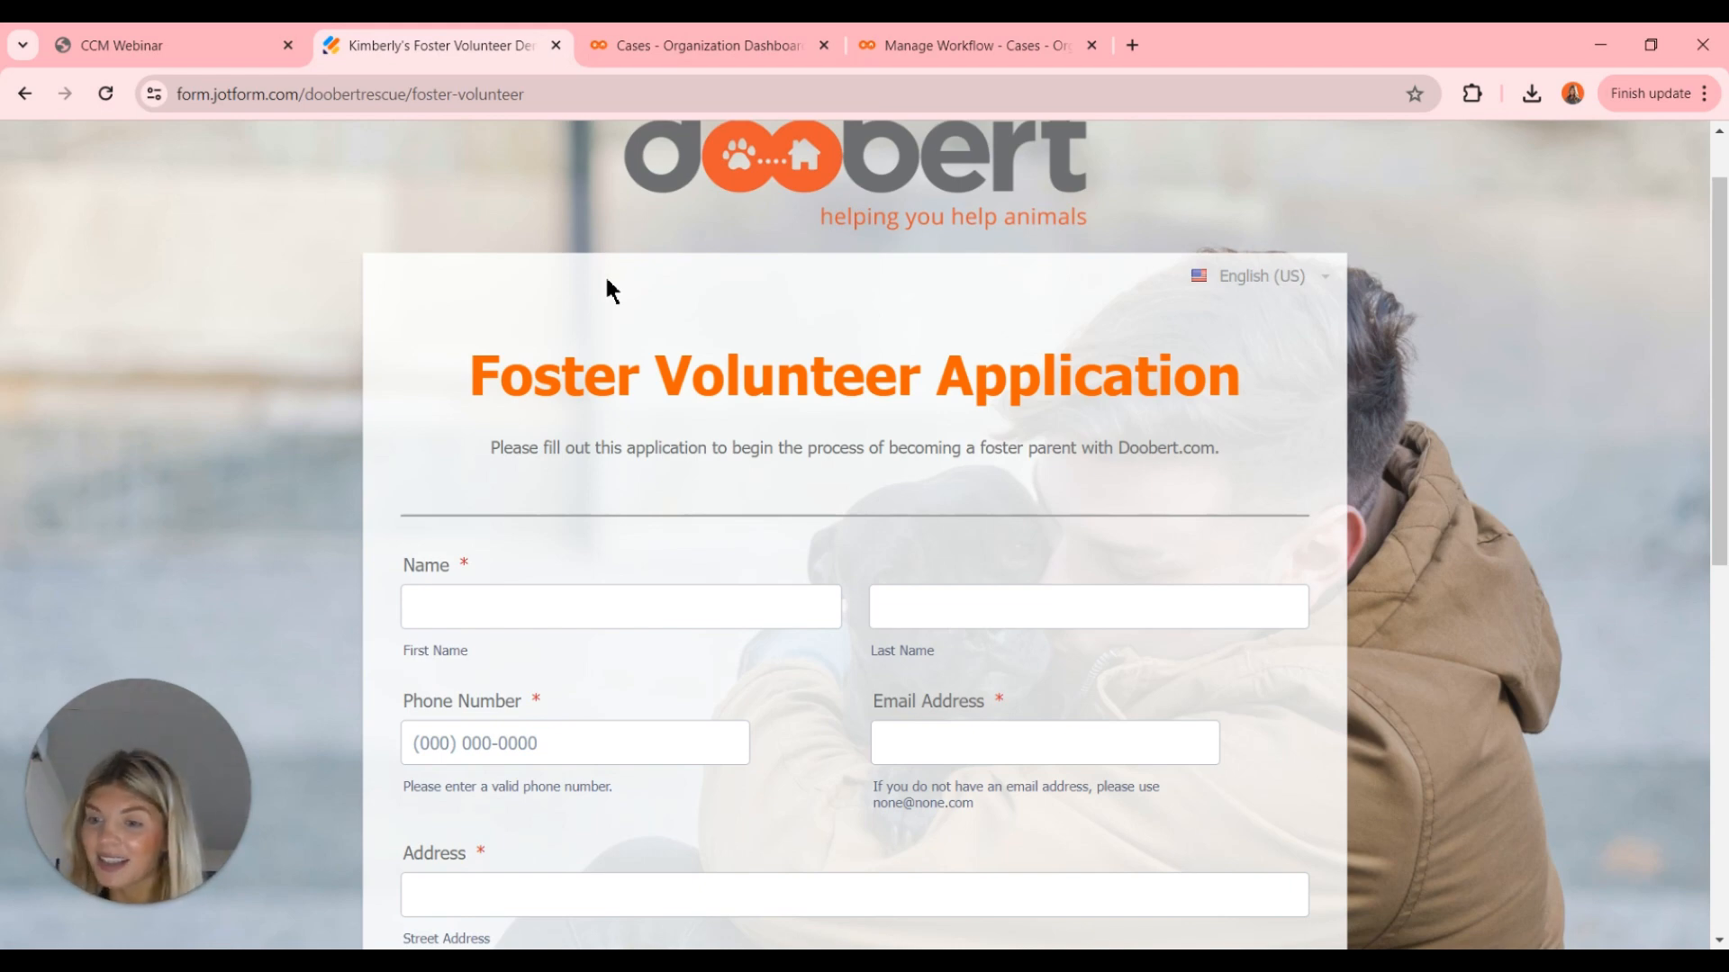
{"action": "scroll", "coordinate": [606, 280], "scroll_direction": "down", "scroll_amount": 1}
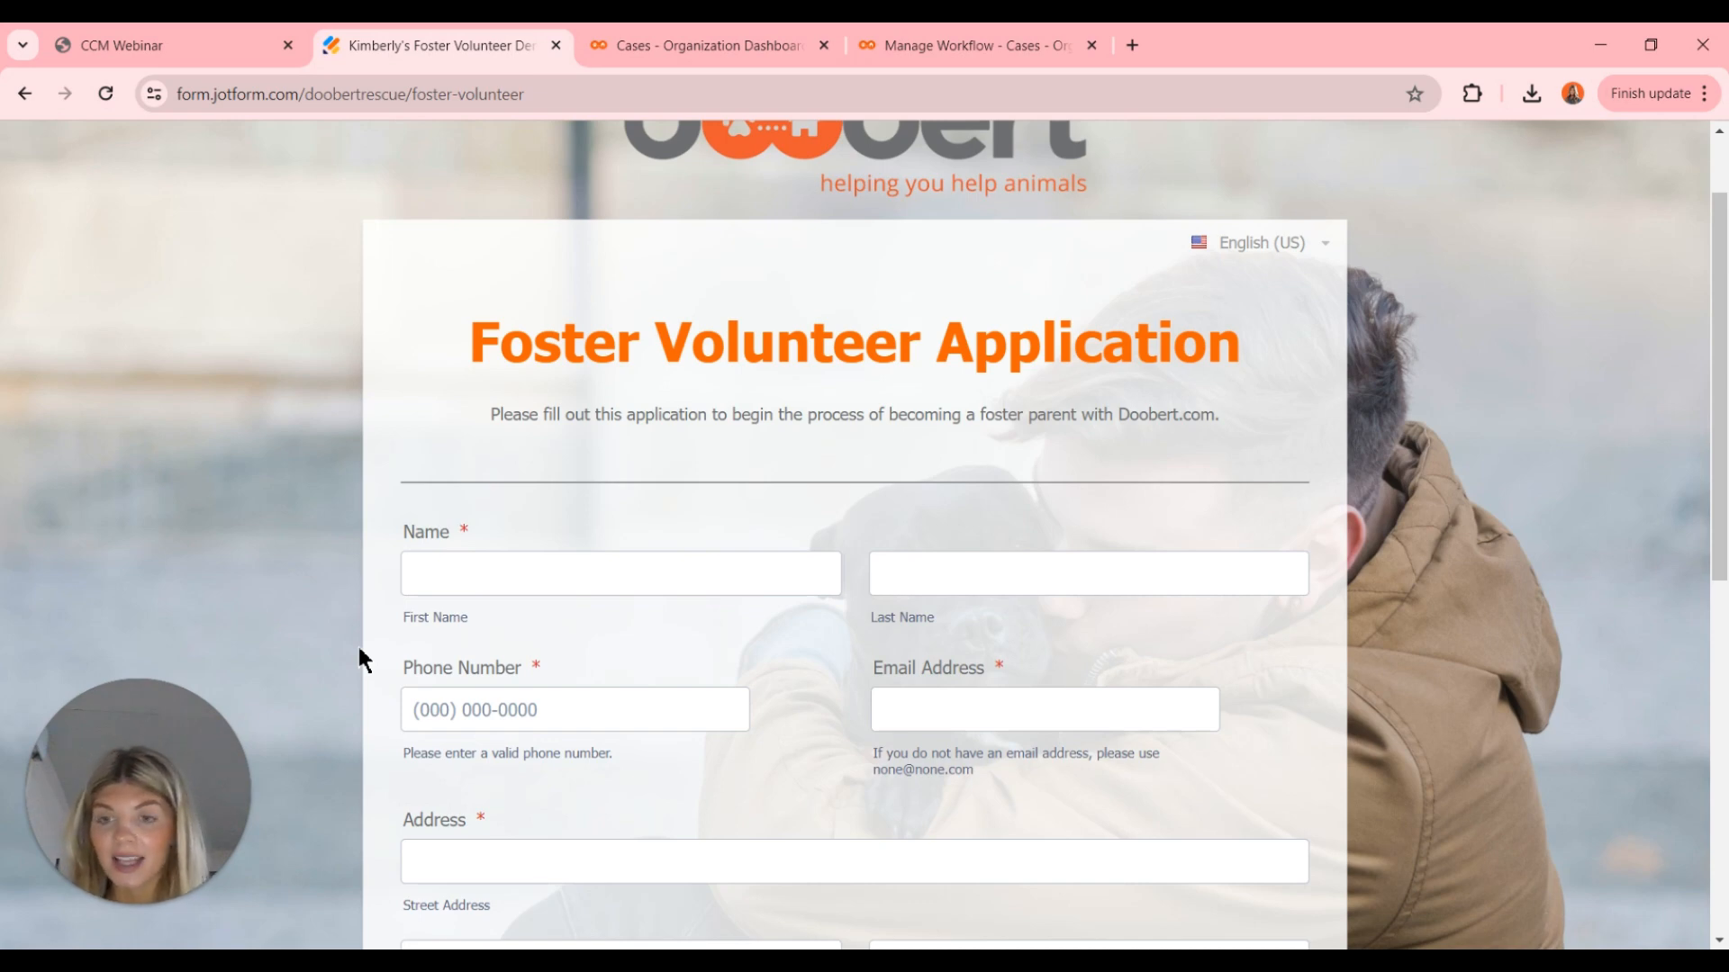
{"action": "scroll", "coordinate": [360, 650], "scroll_direction": "down", "scroll_amount": 8}
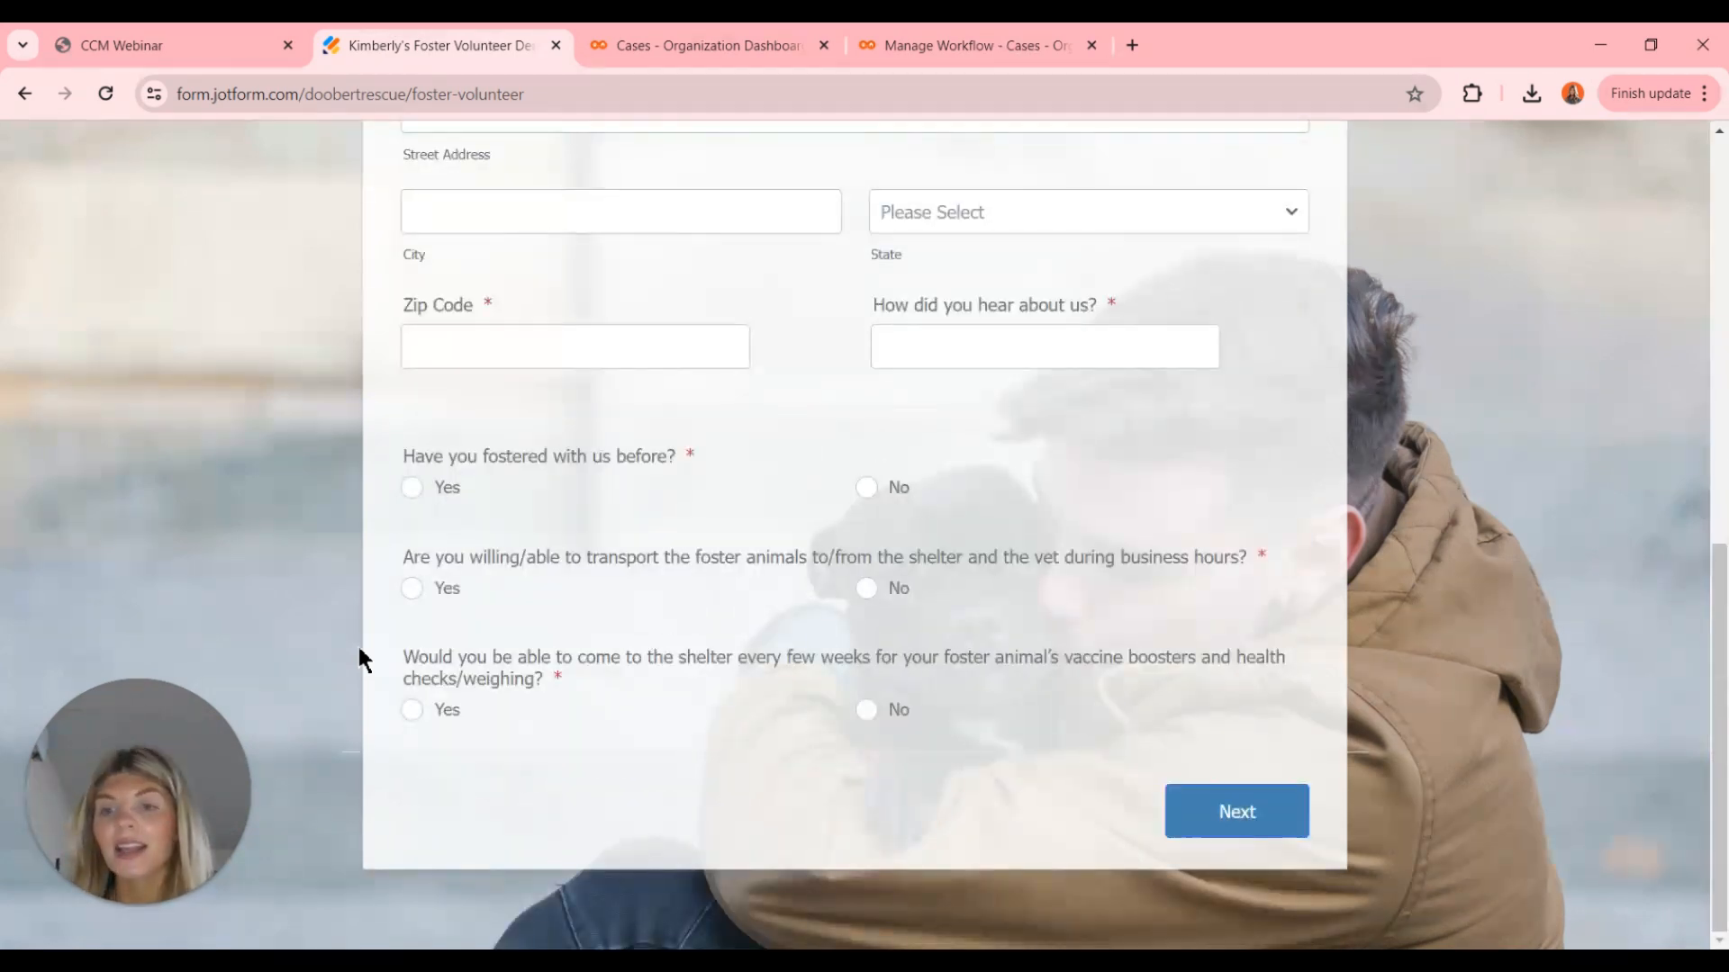